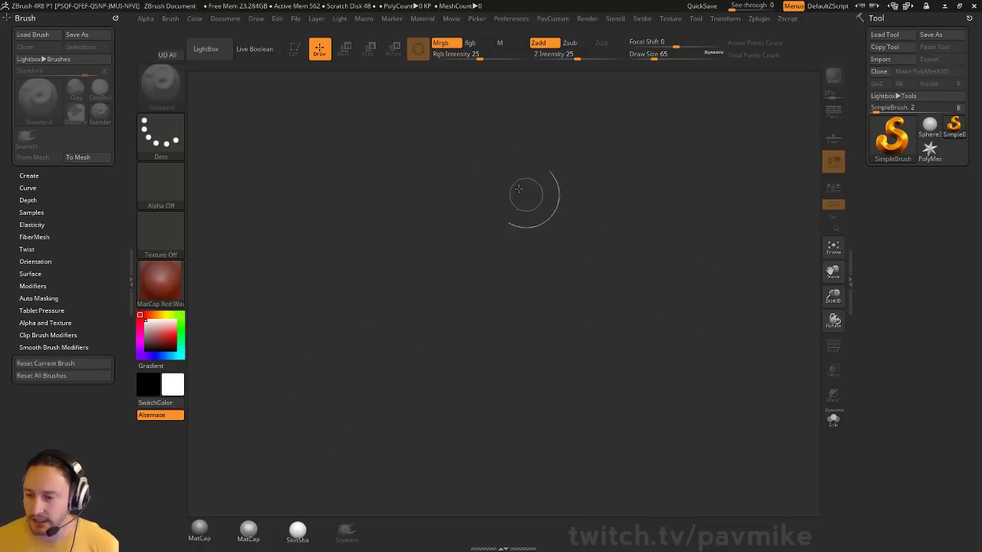
Set the draw size to 41 and dock the Document palette beside the canvas.
key("s")
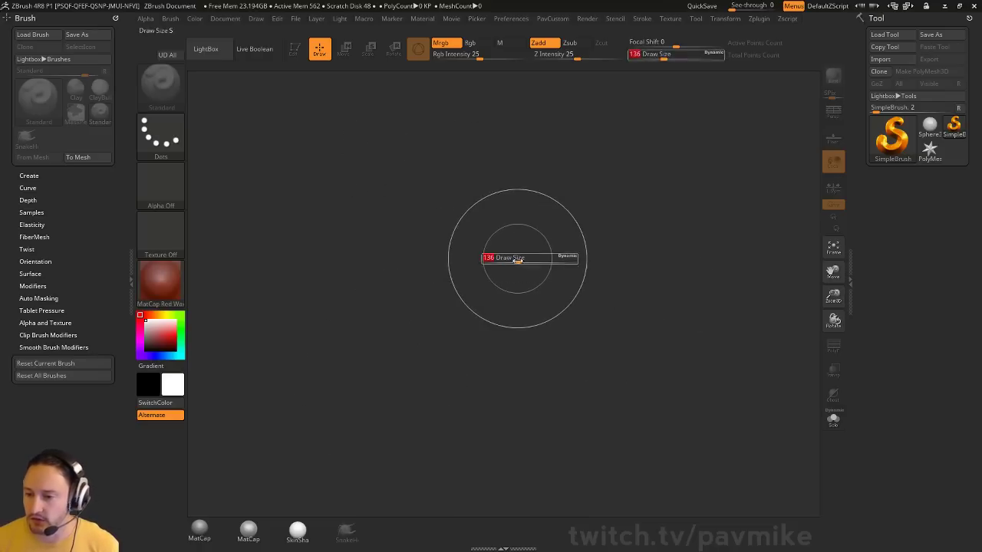
left_click_drag(482, 258, 470, 258)
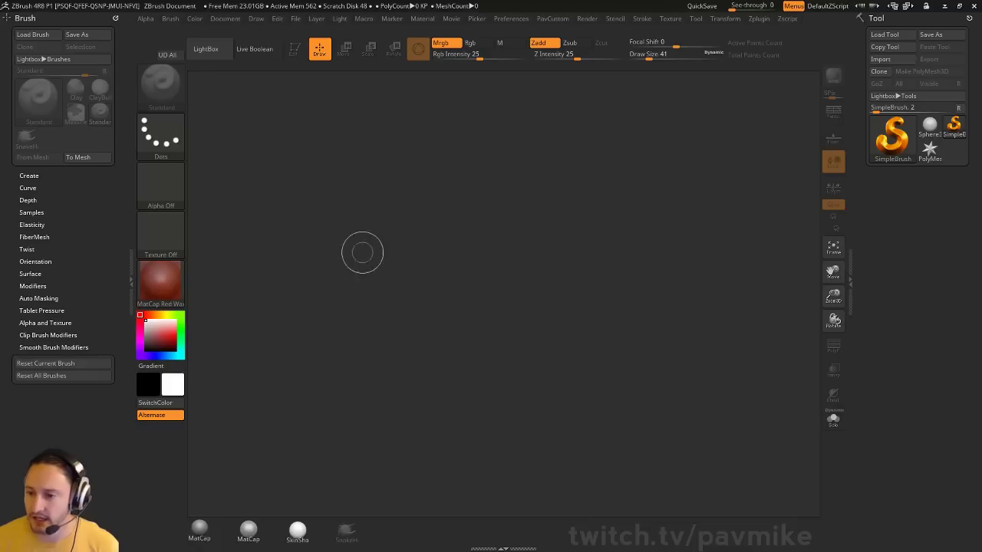
left_click(225, 18)
mouse_move(217, 30)
left_mouse_down()
mouse_move(165, 45)
mouse_move(61, 31)
left_mouse_up()
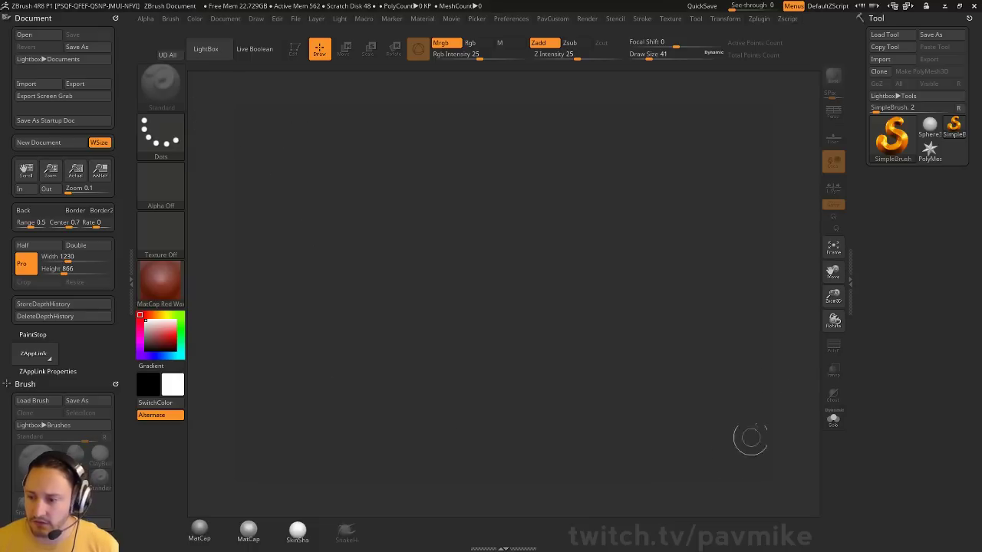
Sample a magenta from the colour picker as the document background colour.
left_click(227, 20)
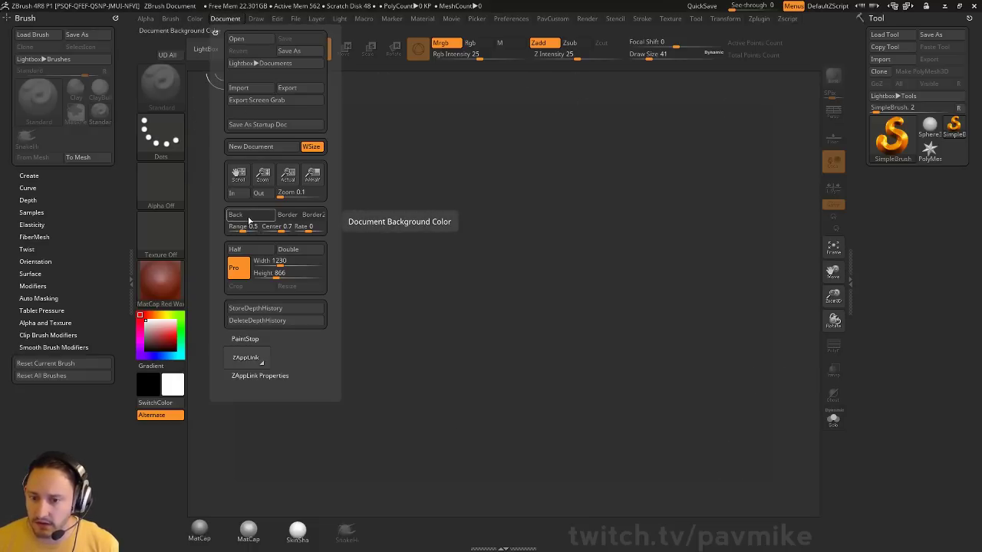
mouse_move(251, 222)
left_mouse_down()
mouse_move(150, 326)
mouse_move(147, 342)
left_mouse_up()
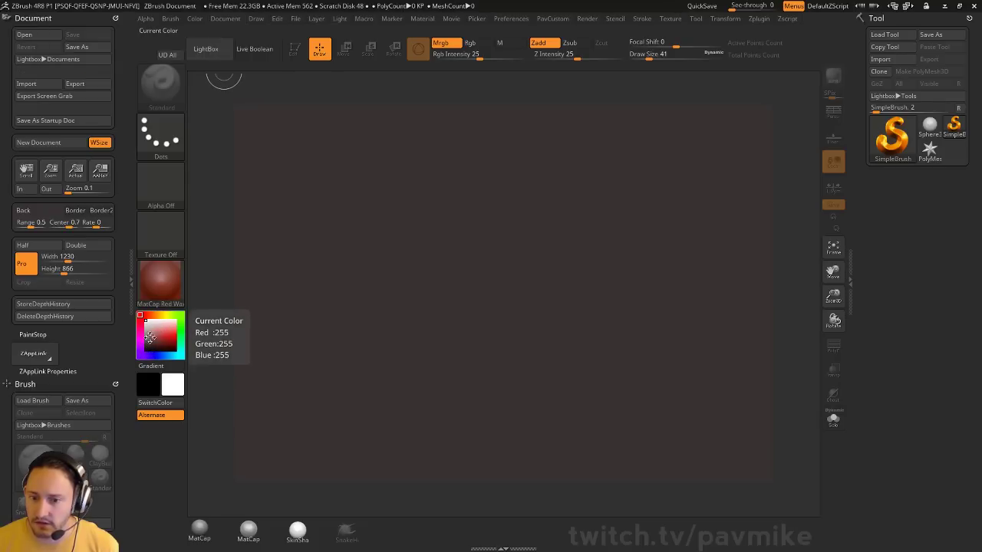
left_click(225, 19)
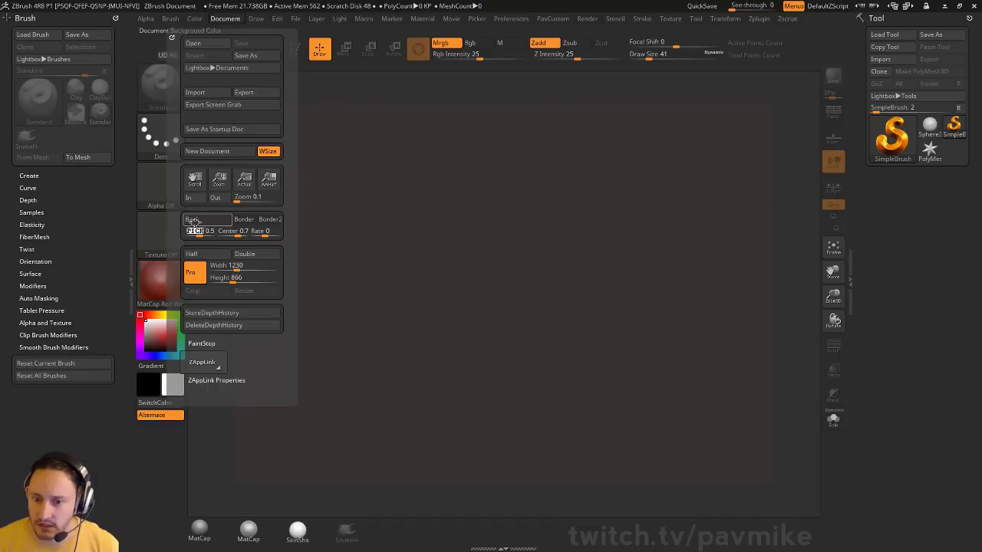
left_click_drag(193, 220, 144, 342)
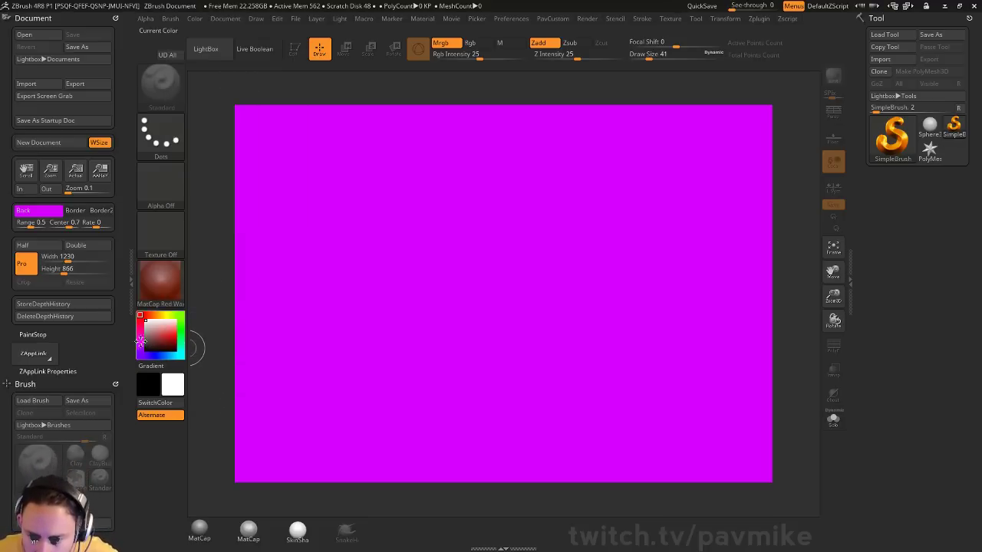
Set the current colour to dark grey (53, 53, 53) and sample the interface's dark grey as the document background colour.
left_click(146, 344)
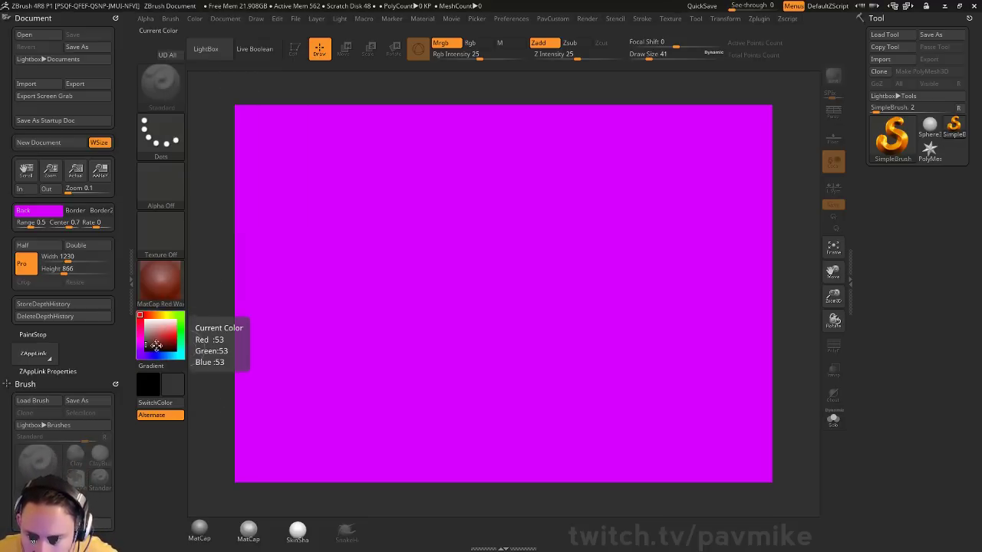
left_click(171, 19)
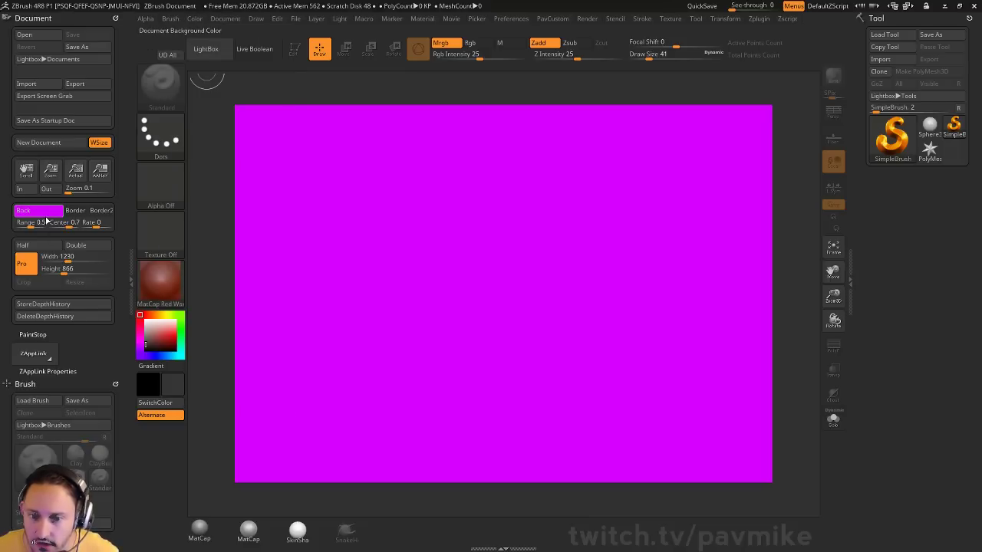
mouse_move(43, 211)
left_mouse_down()
mouse_move(157, 418)
mouse_move(175, 389)
mouse_move(131, 115)
left_mouse_up()
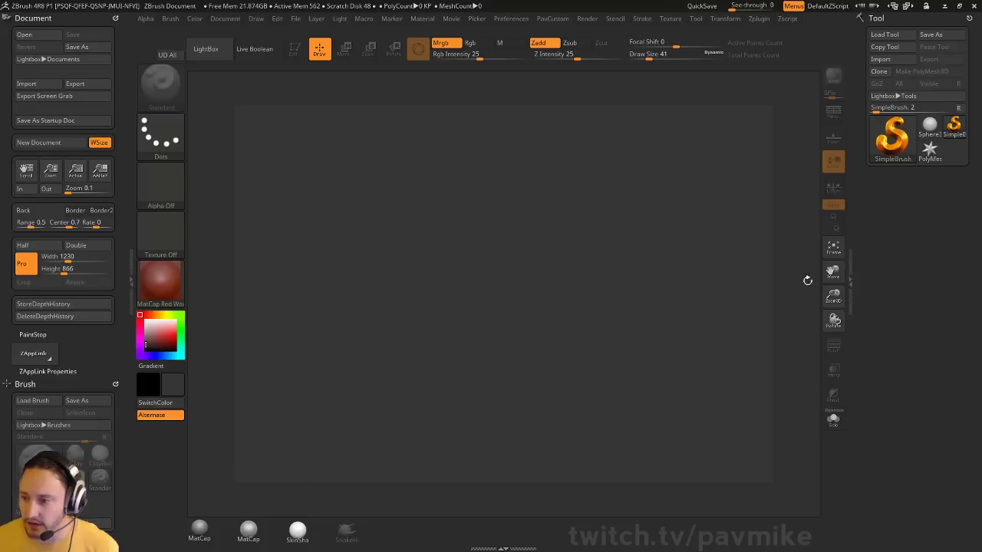
left_click(225, 18)
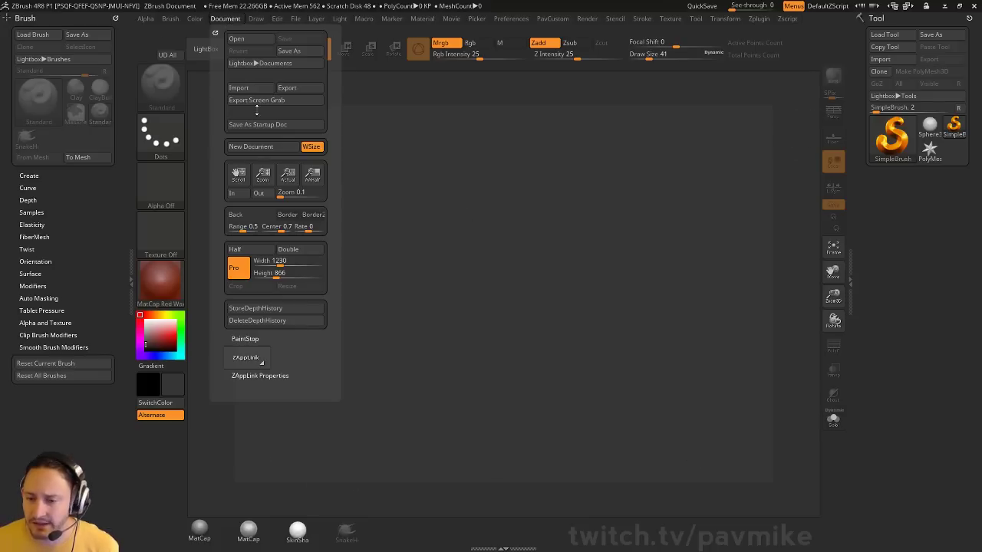
left_click_drag(242, 228, 243, 229)
left_click(245, 229)
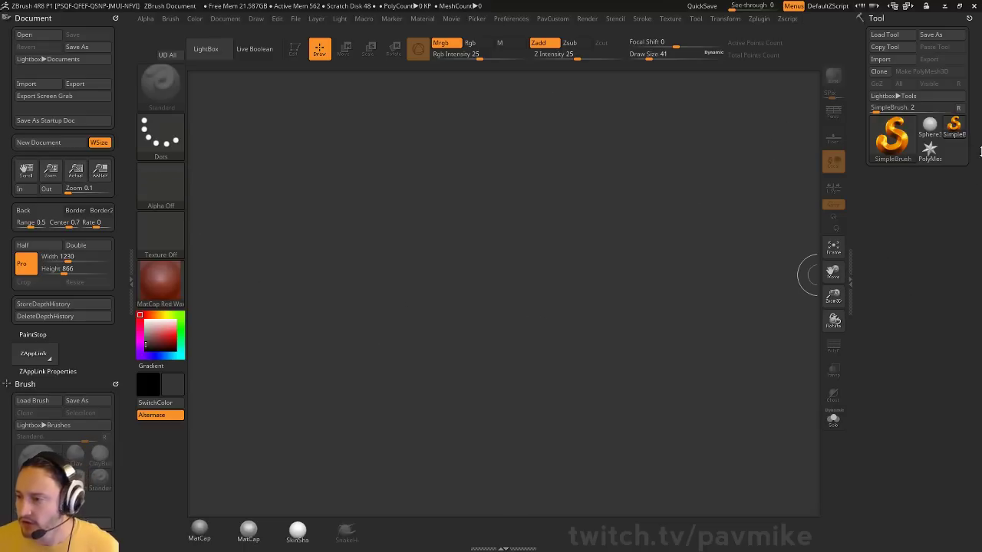
Draw a PolyMesh3D star on the canvas, make it editable in white and turn it to face the front.
left_click(930, 150)
left_click_drag(368, 276, 567, 434)
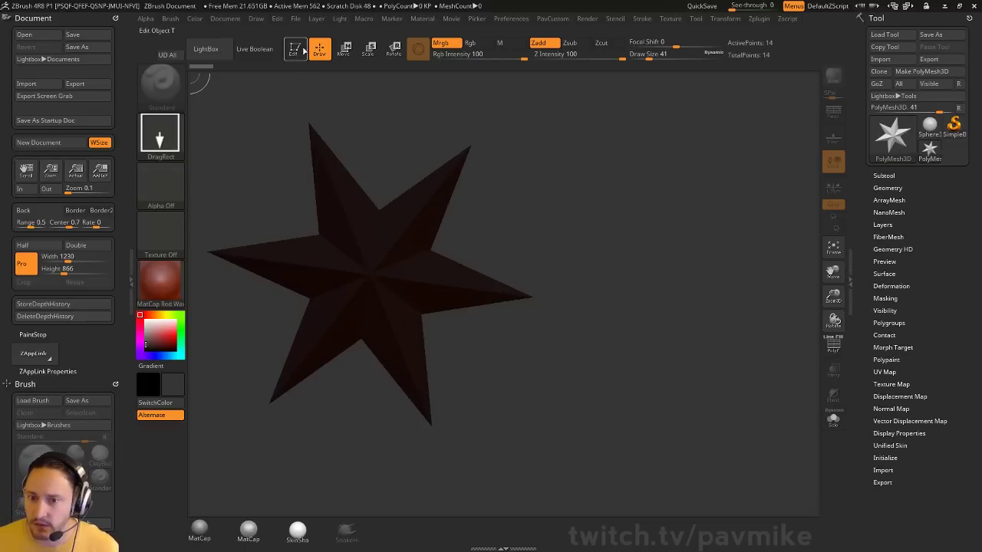
left_click(295, 49)
left_click_drag(150, 329, 143, 318)
left_click_drag(746, 275, 703, 293, "alt")
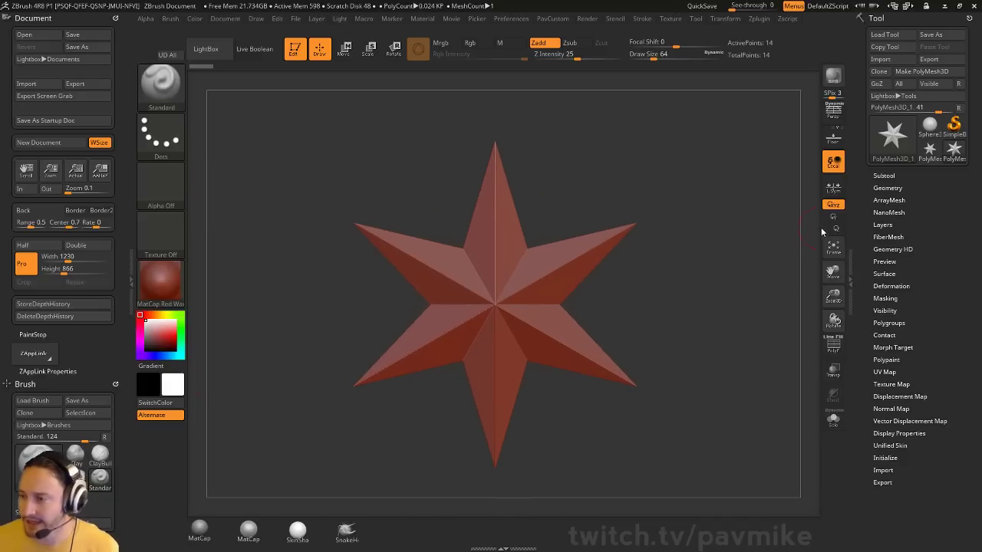
key("shift")
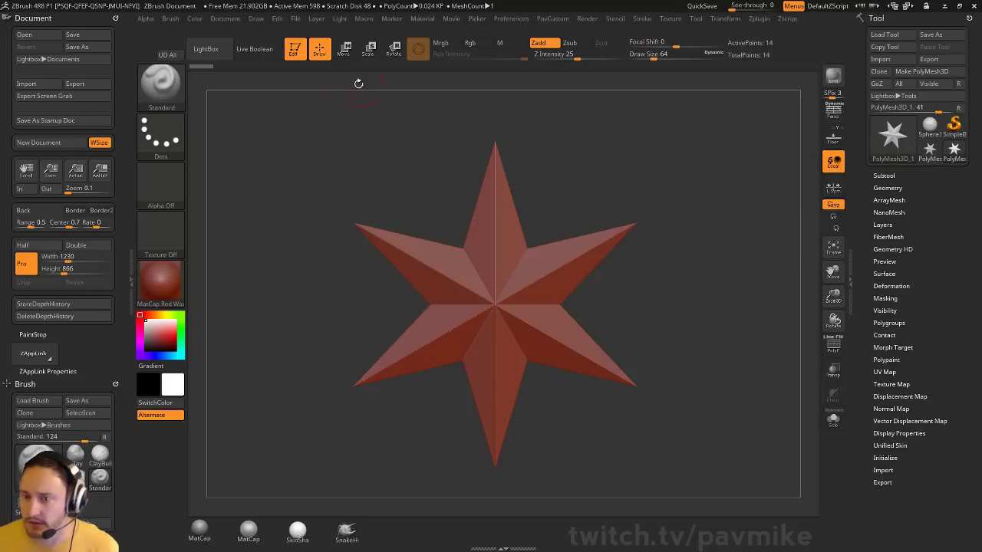
Leave Edit mode and grab the area around the whole star as an alpha and texture with the MRGBZGrabber.
left_click(293, 52)
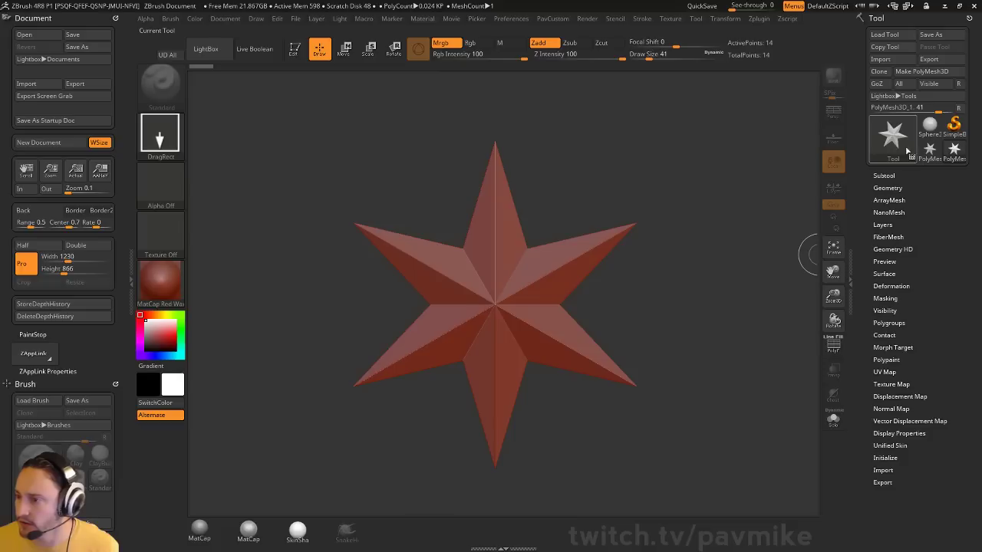
left_click(892, 134)
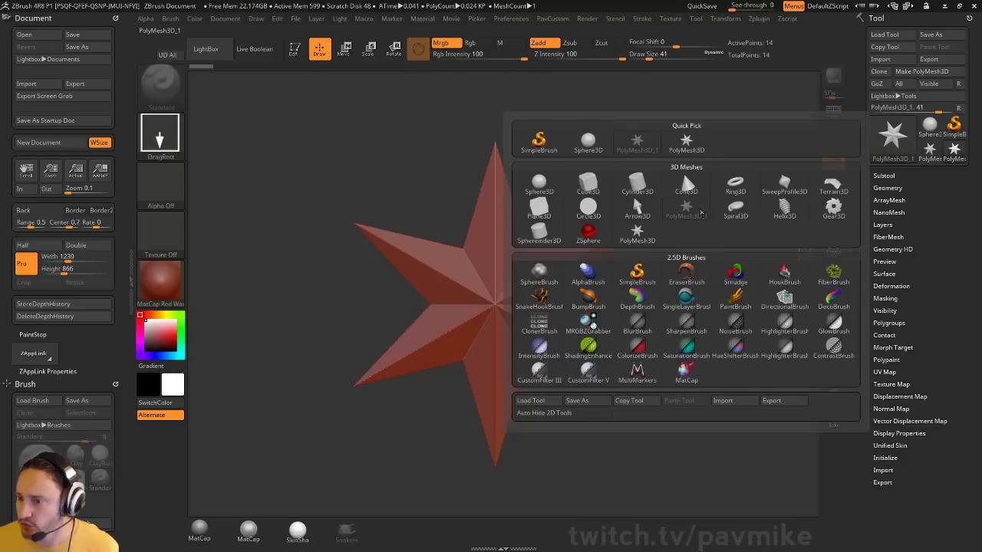
mouse_move(698, 212)
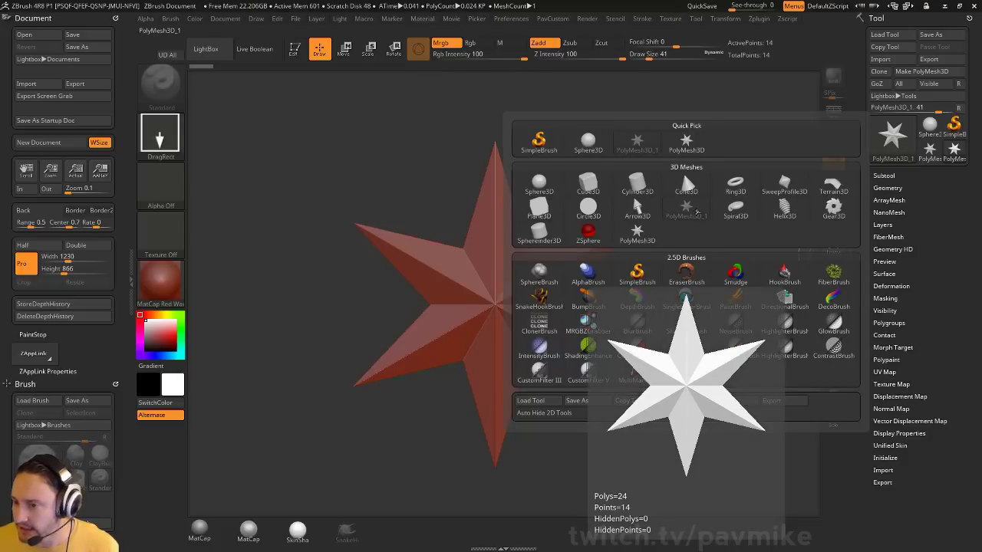
mouse_move(679, 374)
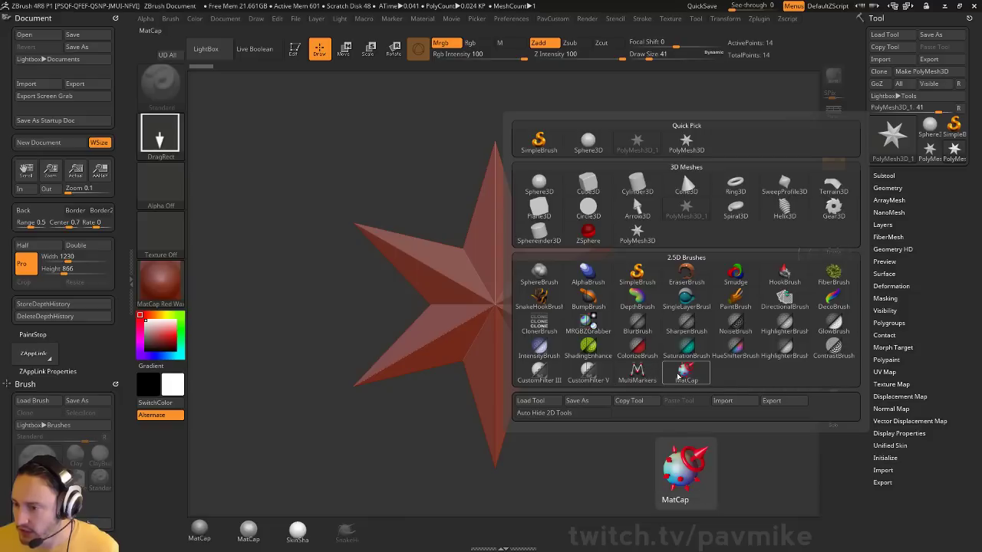
left_click(591, 327)
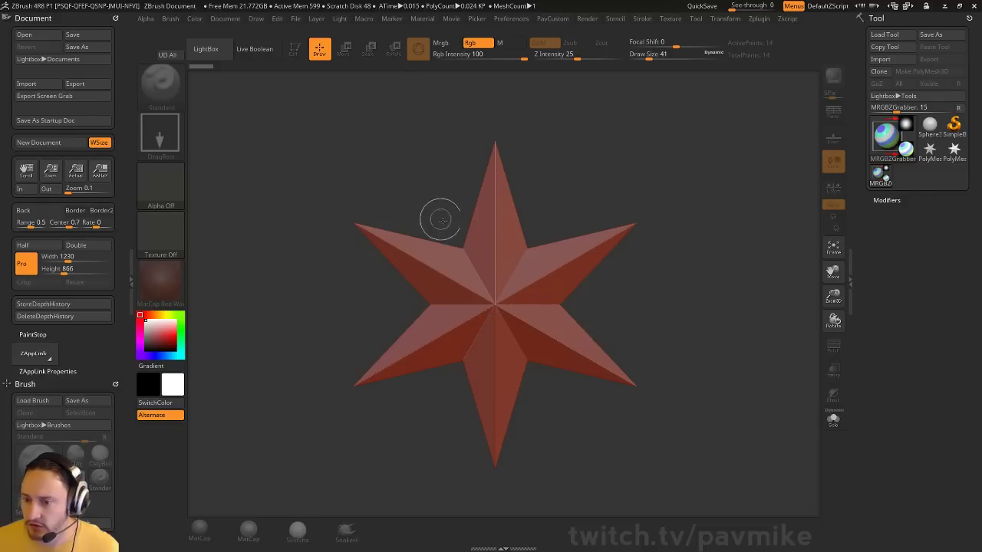
left_click(519, 323)
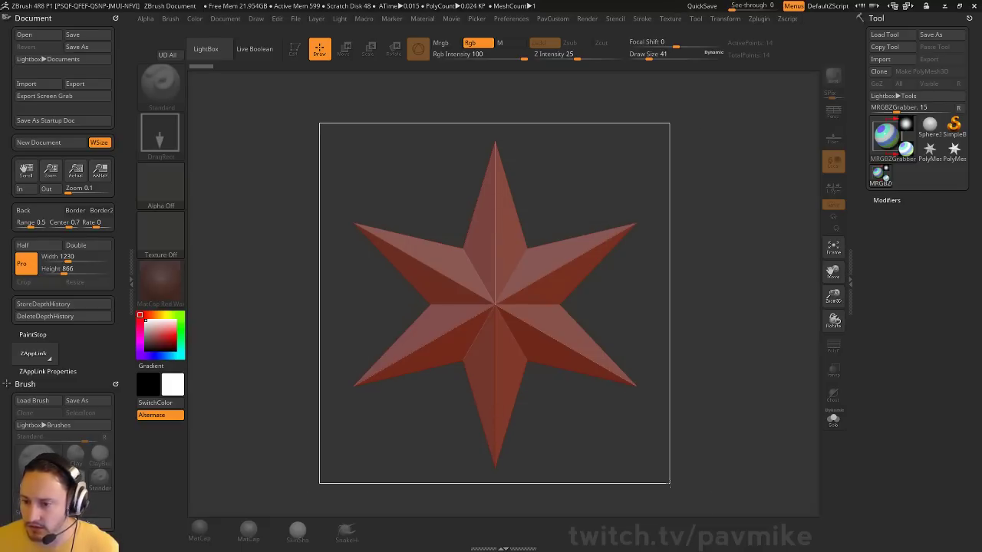
left_click_drag(643, 460, 677, 477)
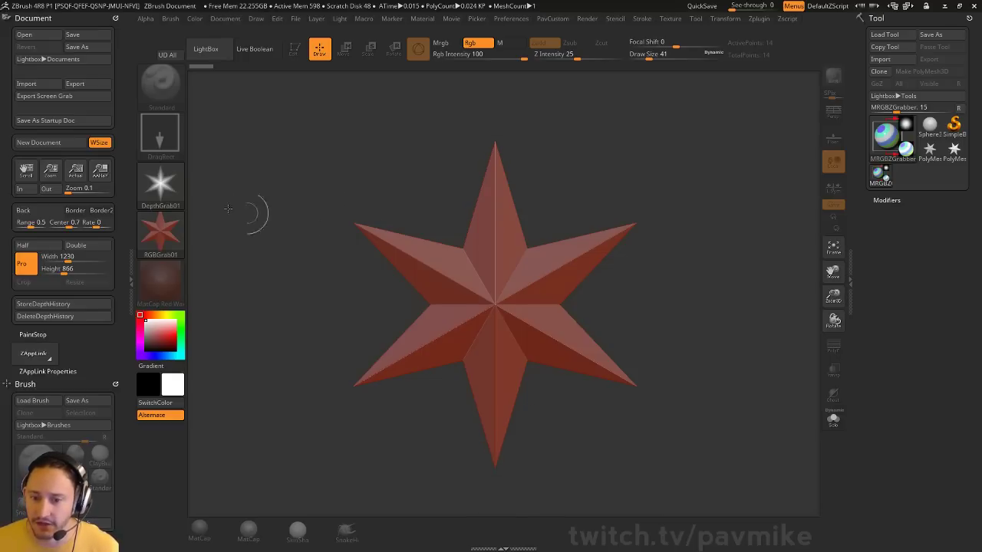
left_click(161, 232)
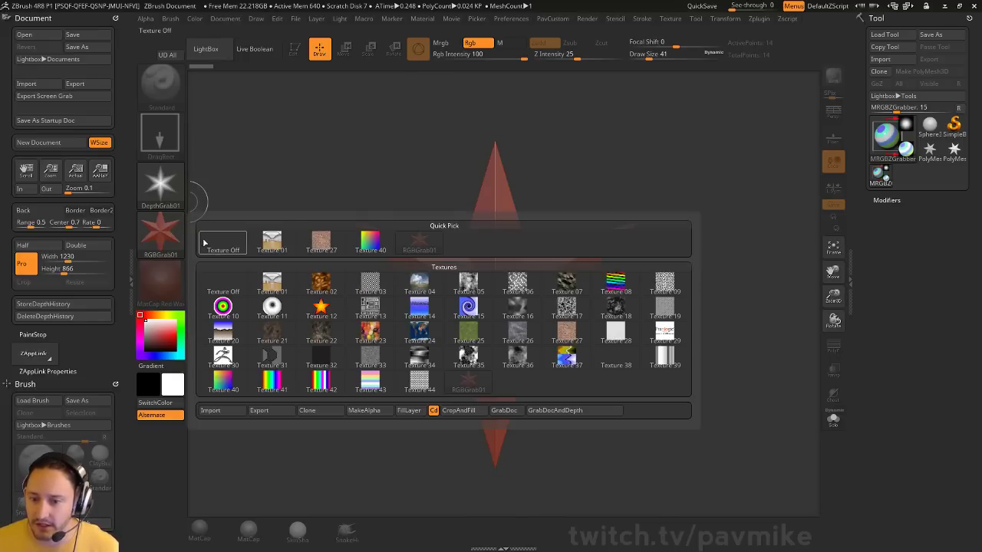
left_click(160, 184)
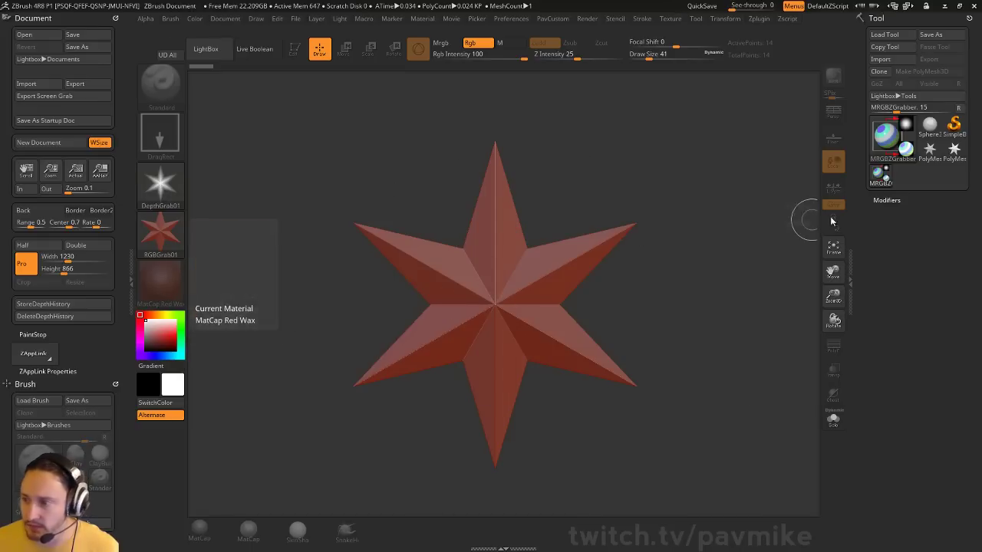
Reselect the PolyMesh3D_1 star, clear the canvas and paint looping FreeHand strokes of small stars.
left_click(953, 149)
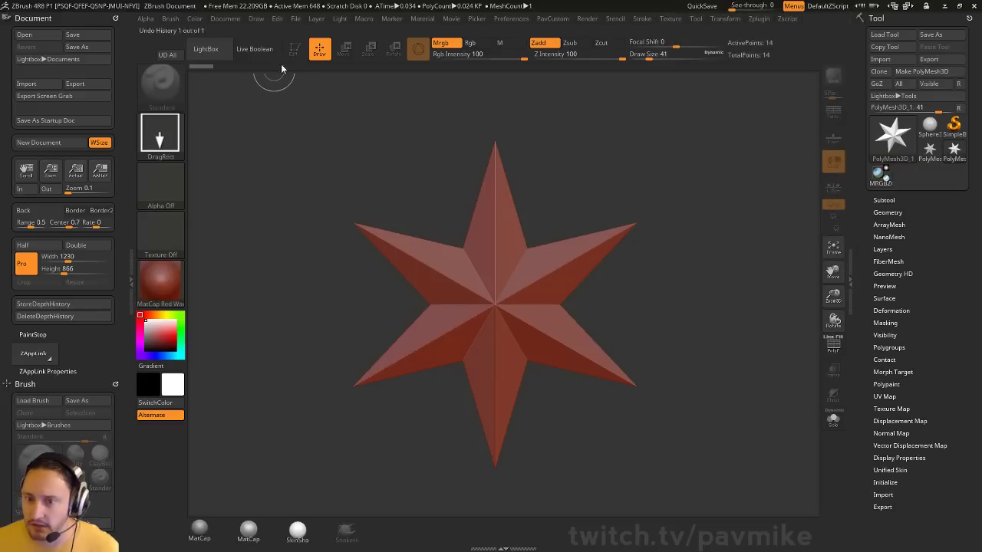
key("ctrl+n")
left_click_drag(477, 297, 521, 433)
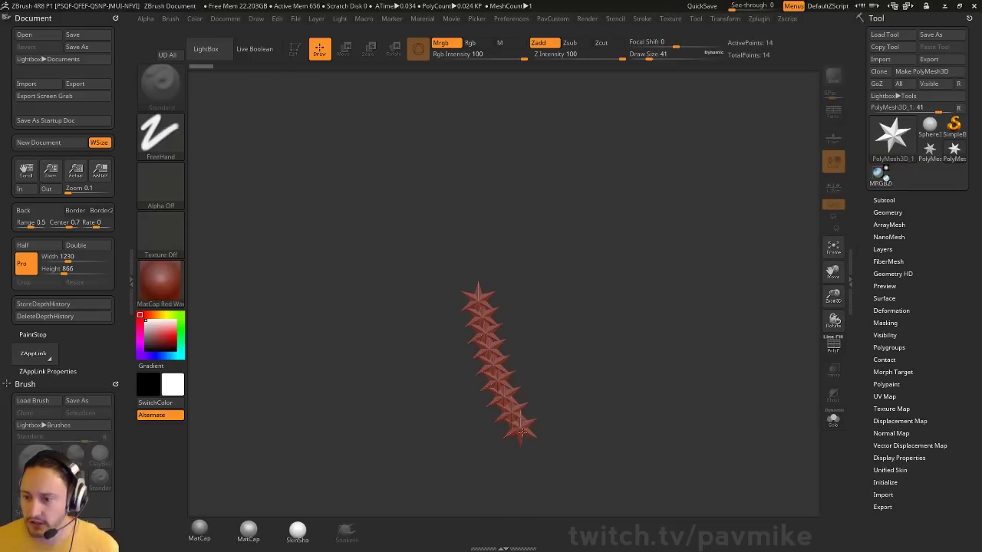
mouse_move(409, 230)
left_mouse_down()
mouse_move(712, 274)
mouse_move(429, 254)
left_mouse_up()
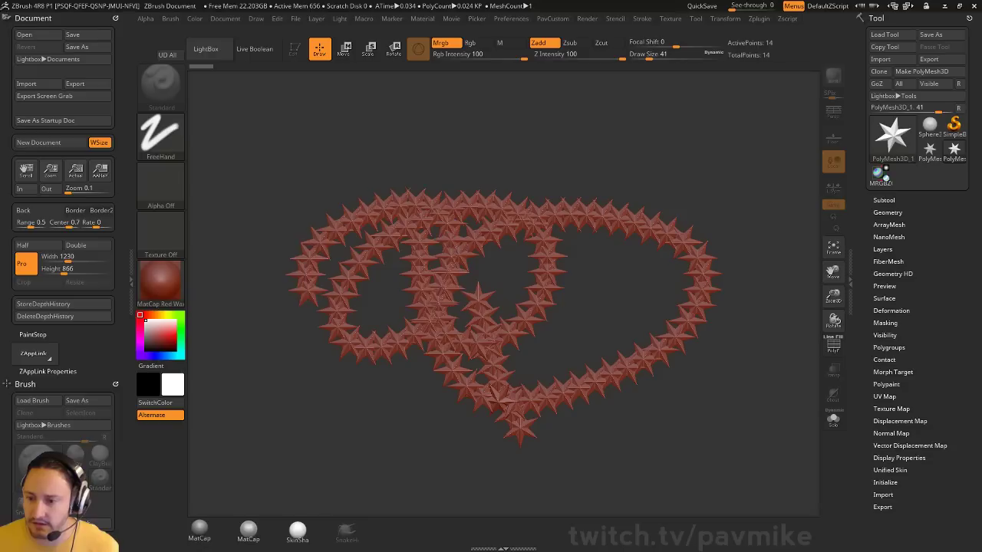
Change the stroke type from FreeHand to DragRect.
left_click(184, 135)
left_click(164, 135)
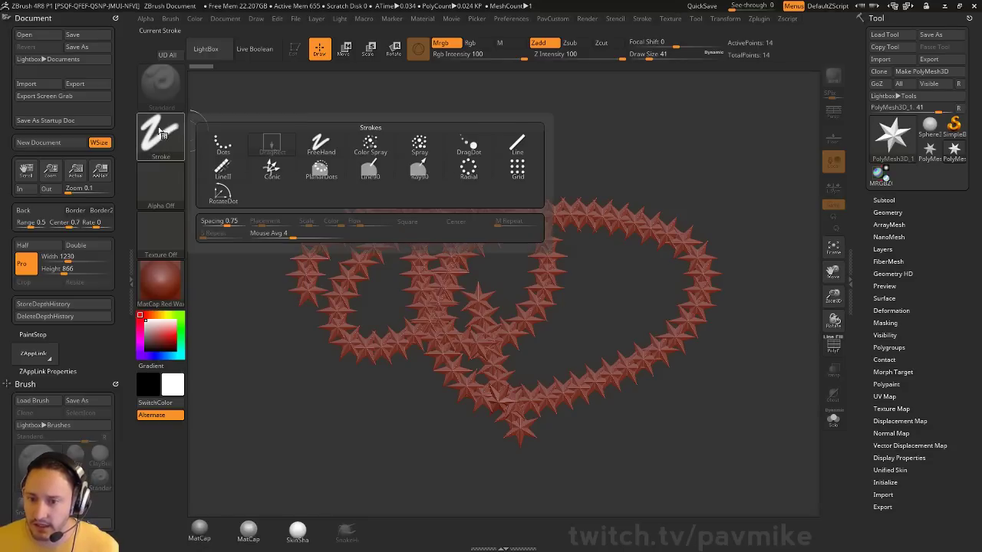
left_click(166, 131)
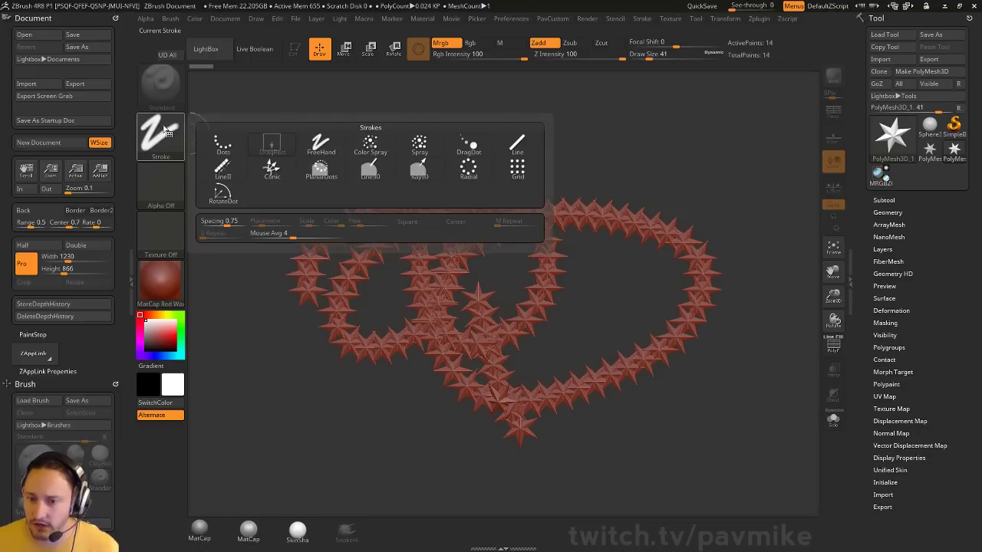
left_click(223, 143)
left_click(161, 132)
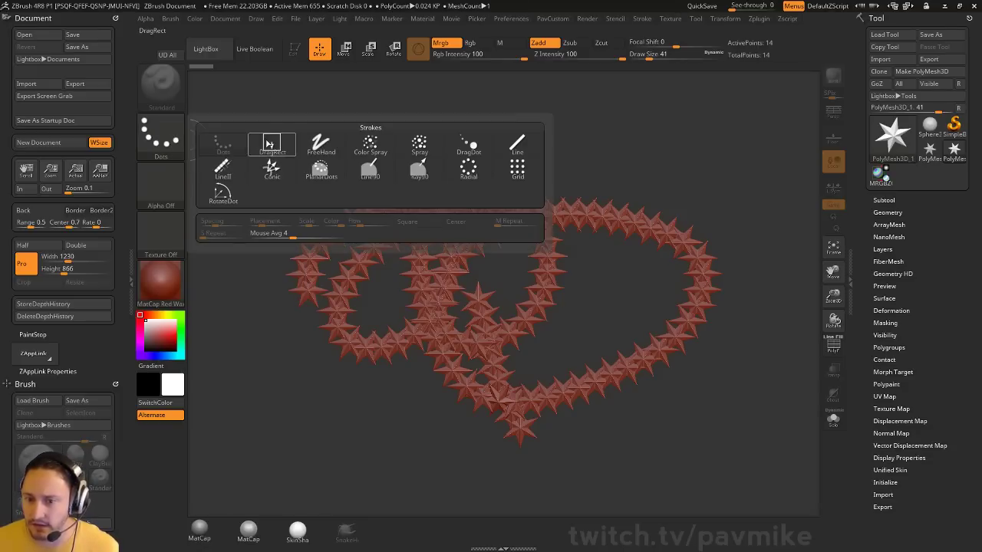
left_click(271, 143)
Clear the canvas, draw one large star and enter Edit mode to rotate it.
key("ctrl+n")
left_click_drag(491, 269, 460, 406)
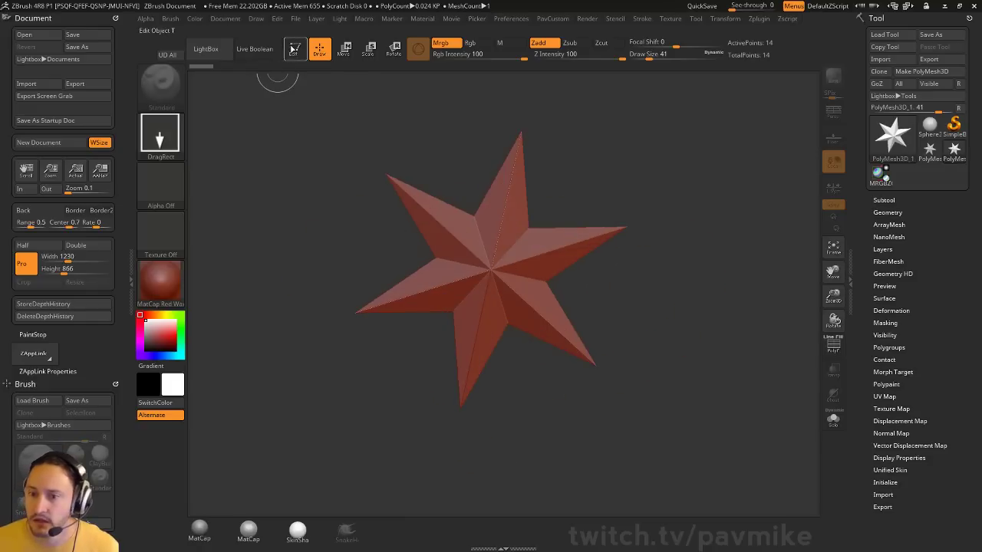
left_click(294, 50)
left_click_drag(795, 251, 306, 319)
Apply the NormalRGBMat material to the star and orient it to face the front.
left_click(160, 282)
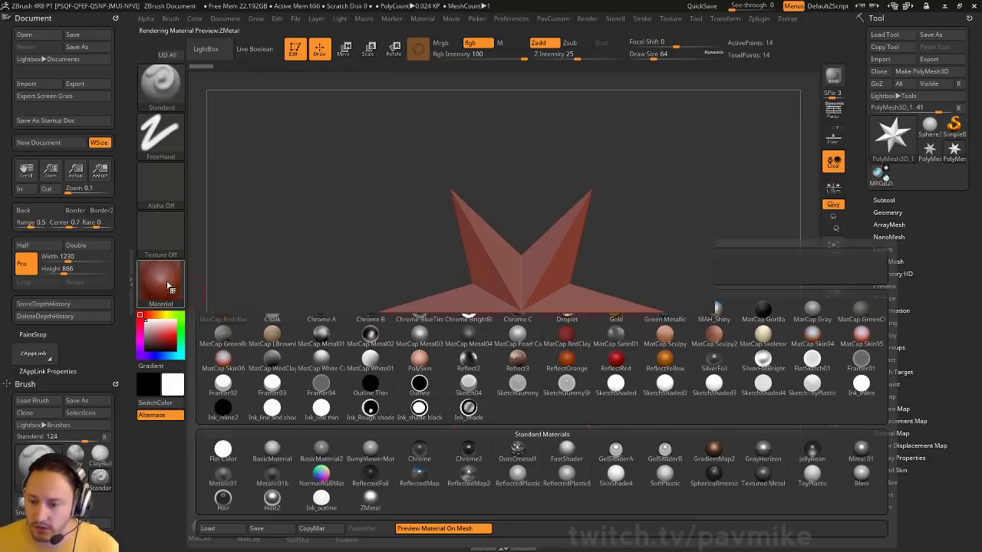
left_click(321, 478)
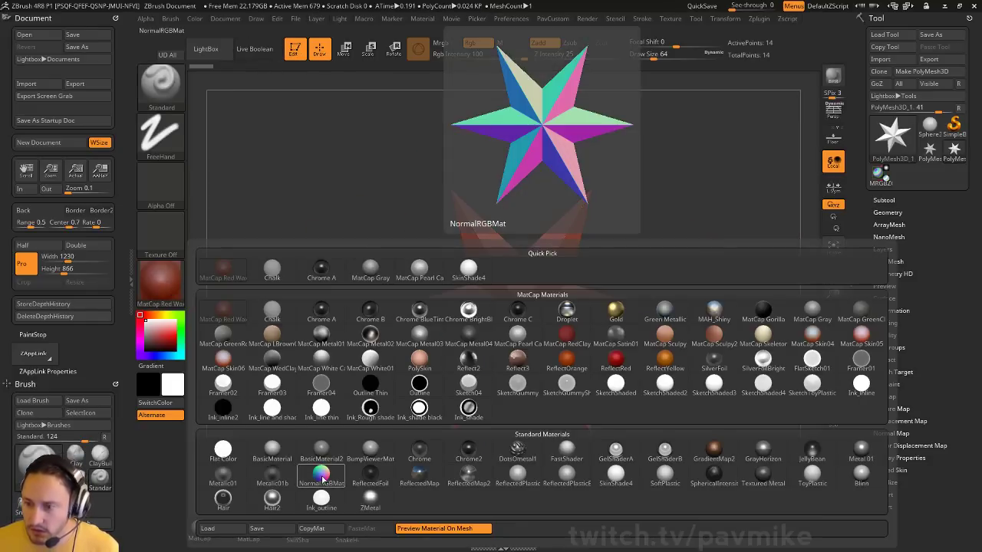
left_click_drag(703, 375, 731, 373)
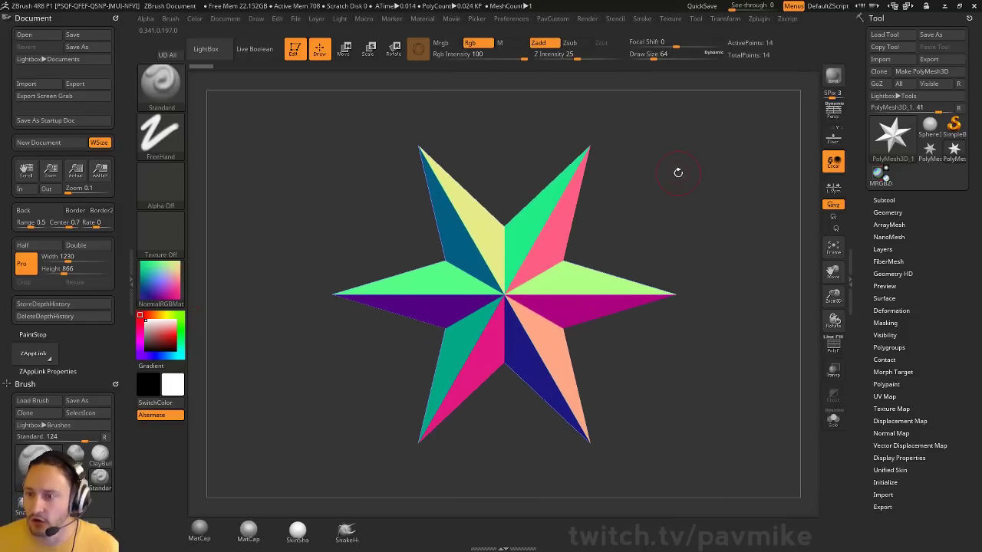
Leave Edit mode and render the star in Best quality.
left_click(883, 176)
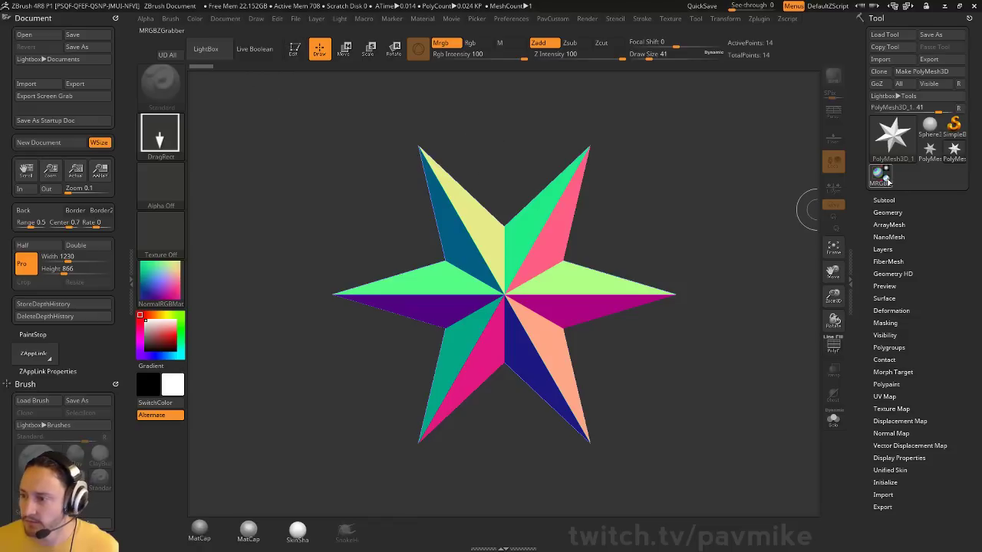
left_click(594, 22)
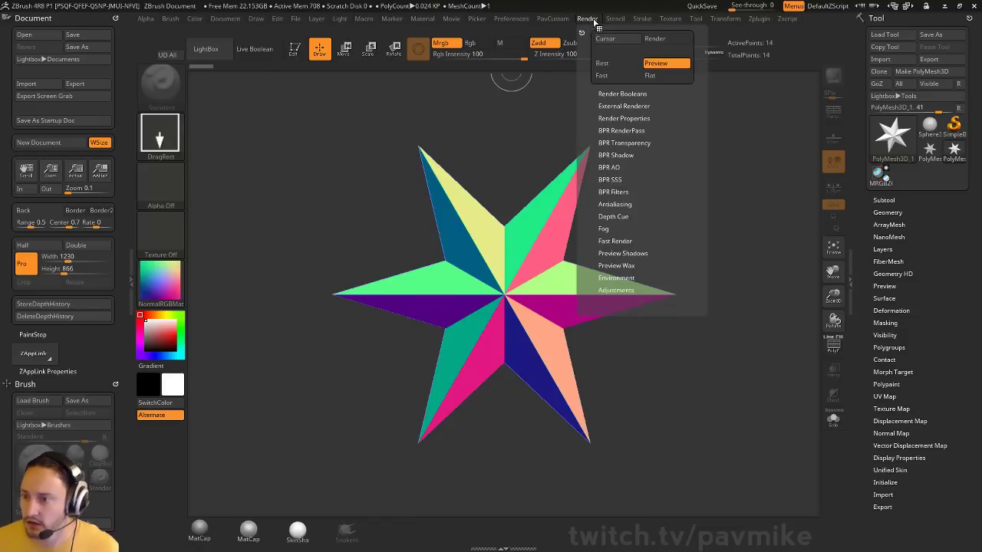
left_click(606, 64)
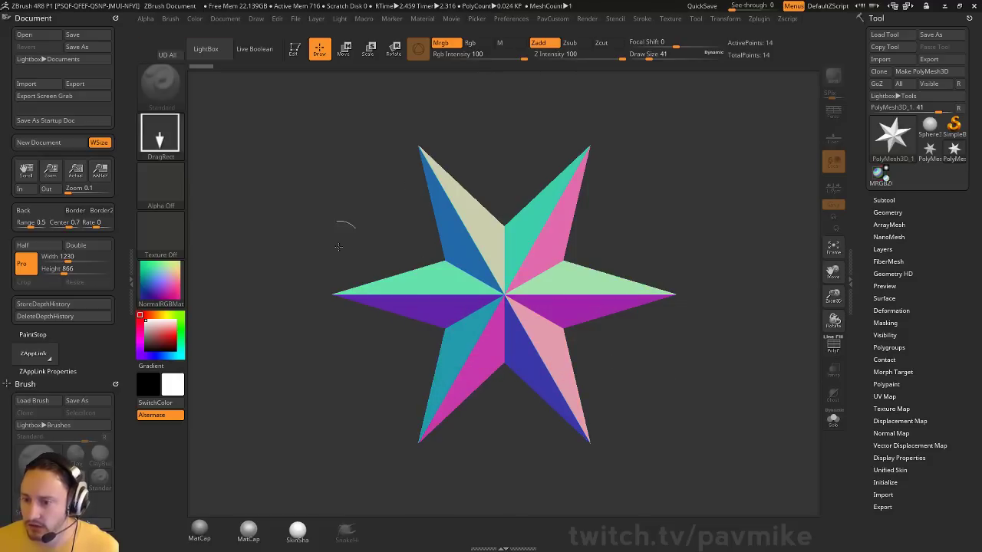
Capture the rendered star with the MRGBZGrabber and check the grabbed colour texture and depth alpha.
left_click(880, 178)
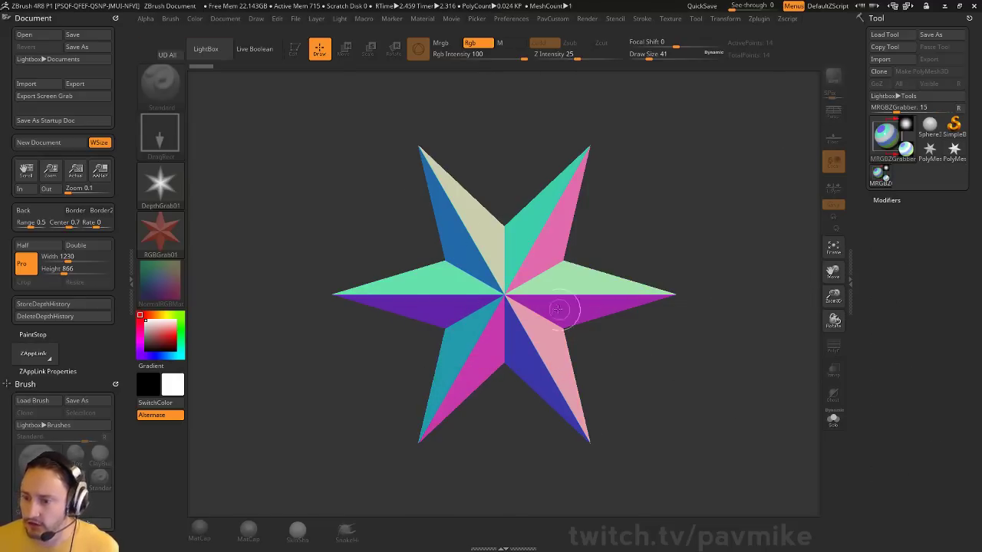
left_click_drag(504, 297, 693, 455)
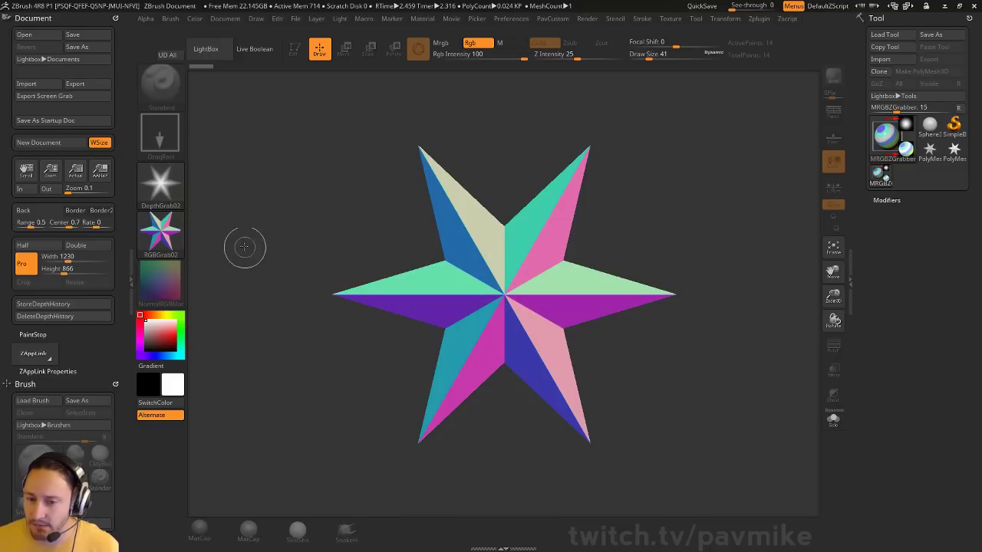
left_click(161, 230)
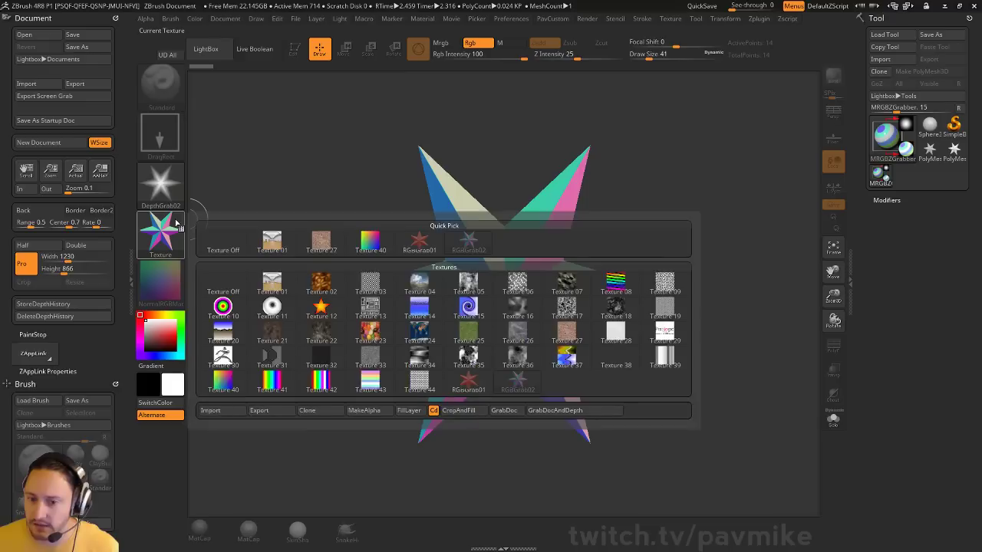
left_click(469, 245)
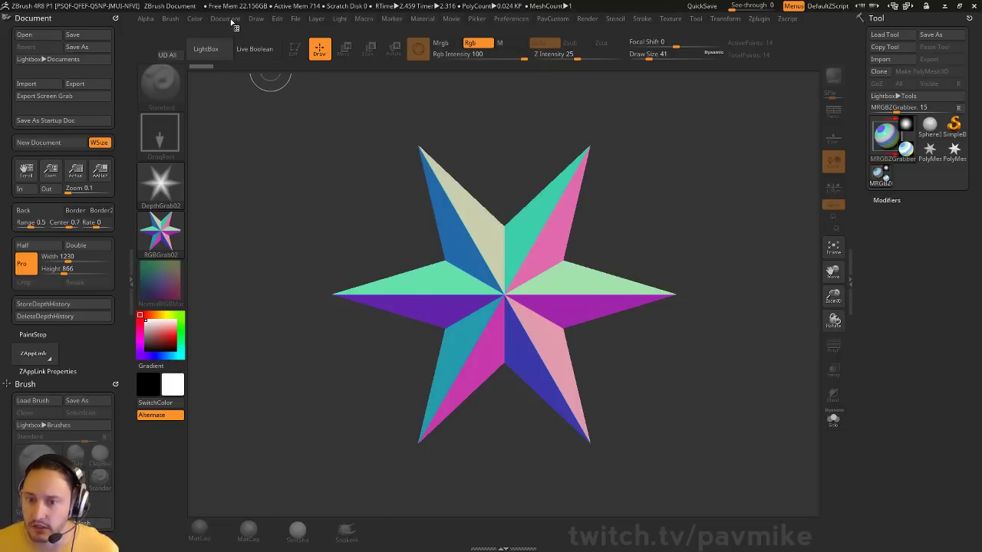
left_click(160, 184)
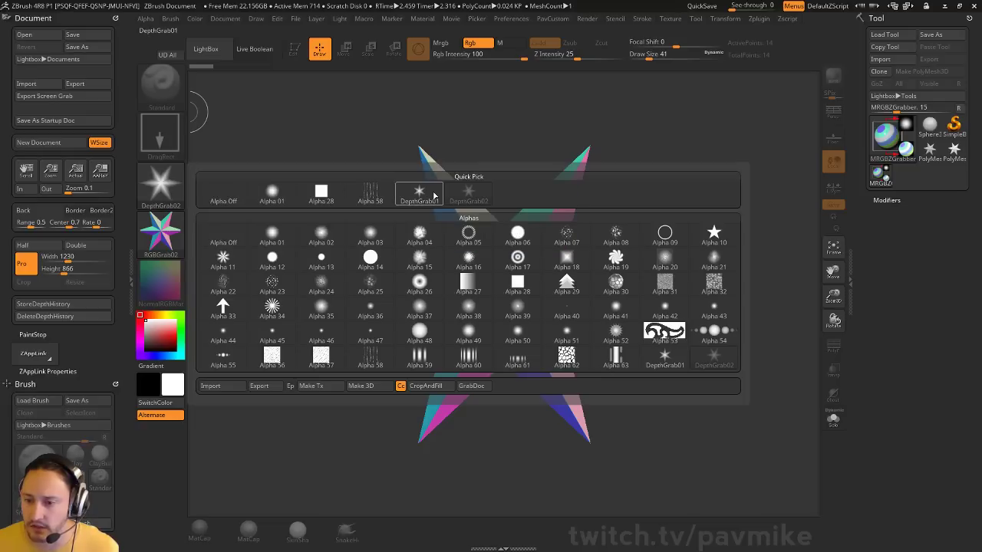
left_click(162, 235)
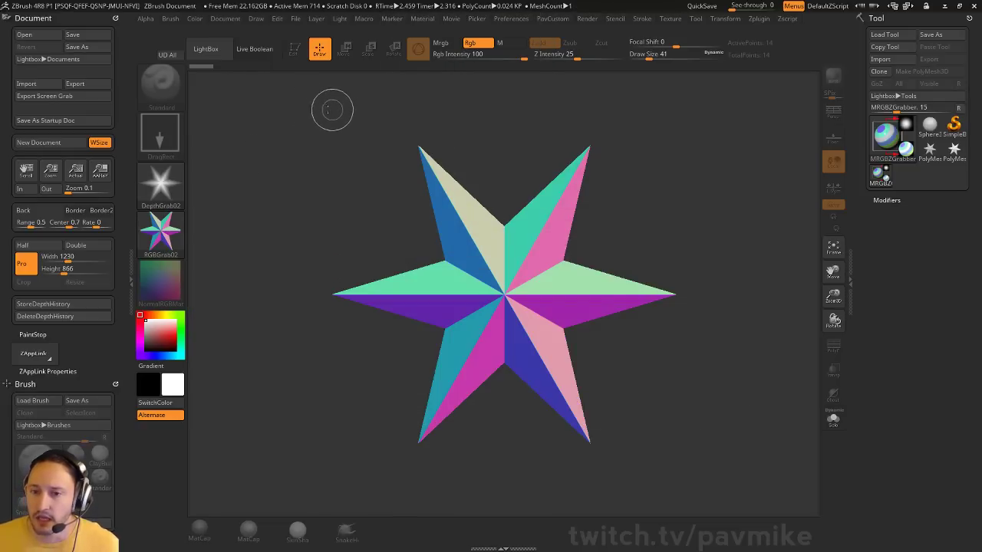
Turn off constrained proportions and resize the document to 1024 by 1024.
left_click(224, 20)
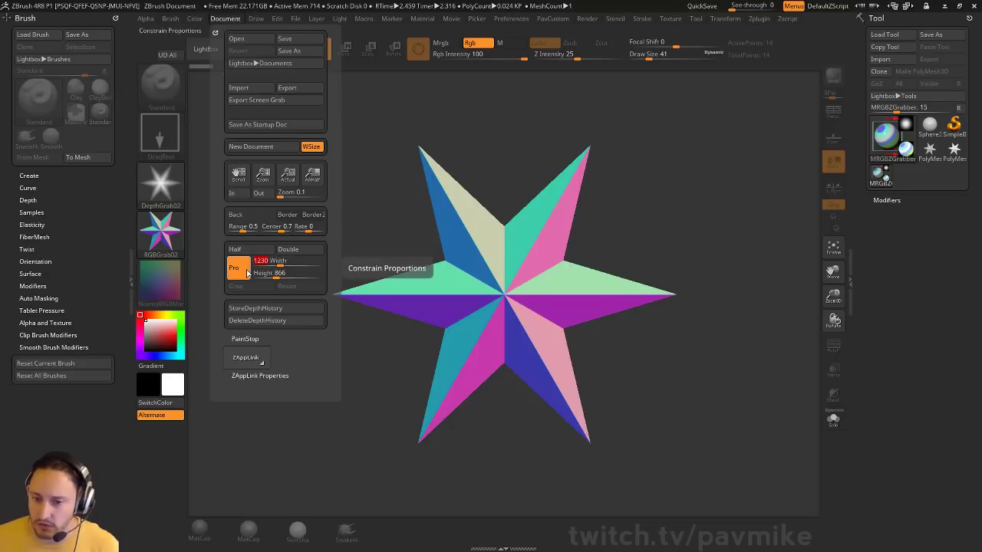
left_click(238, 268)
left_click(239, 268)
left_click(276, 261)
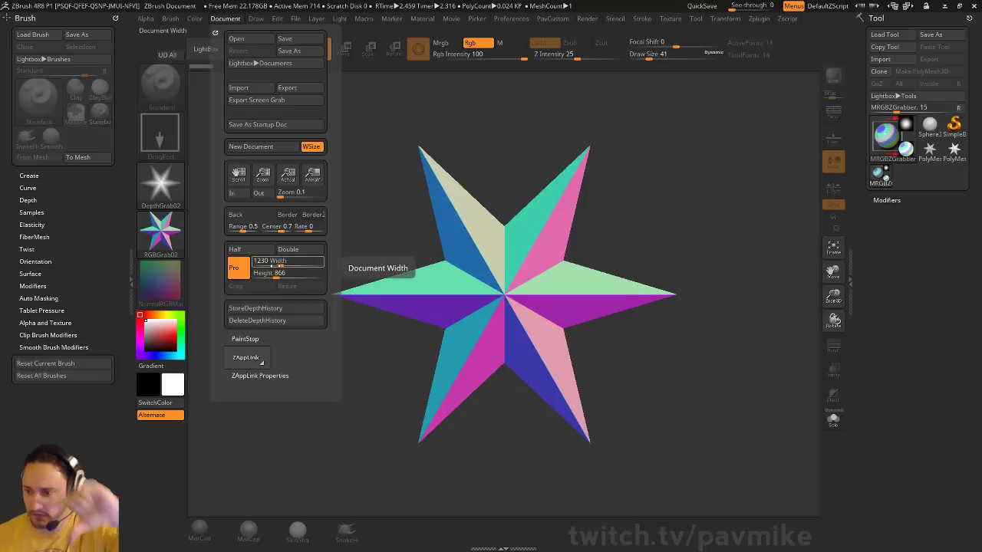
left_click(239, 268)
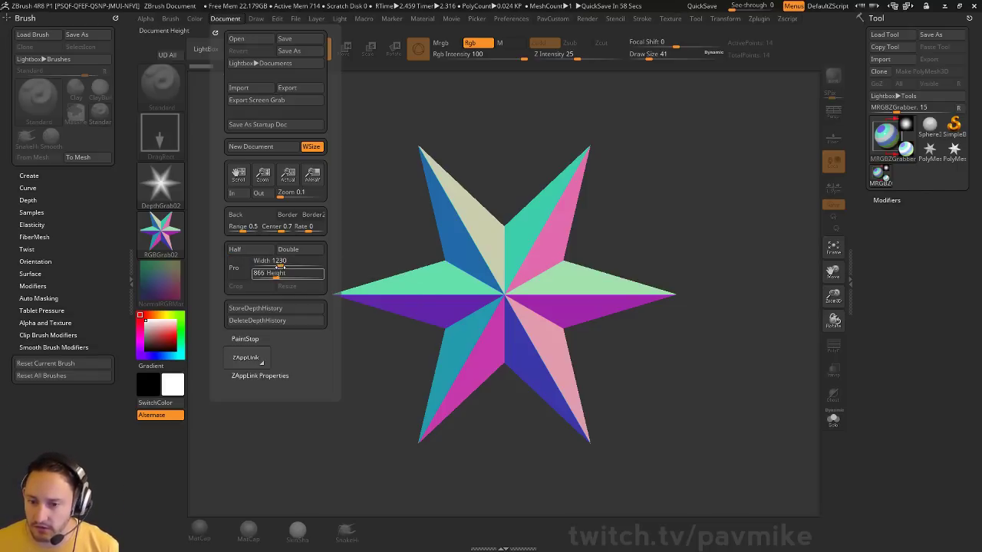
left_click(283, 262)
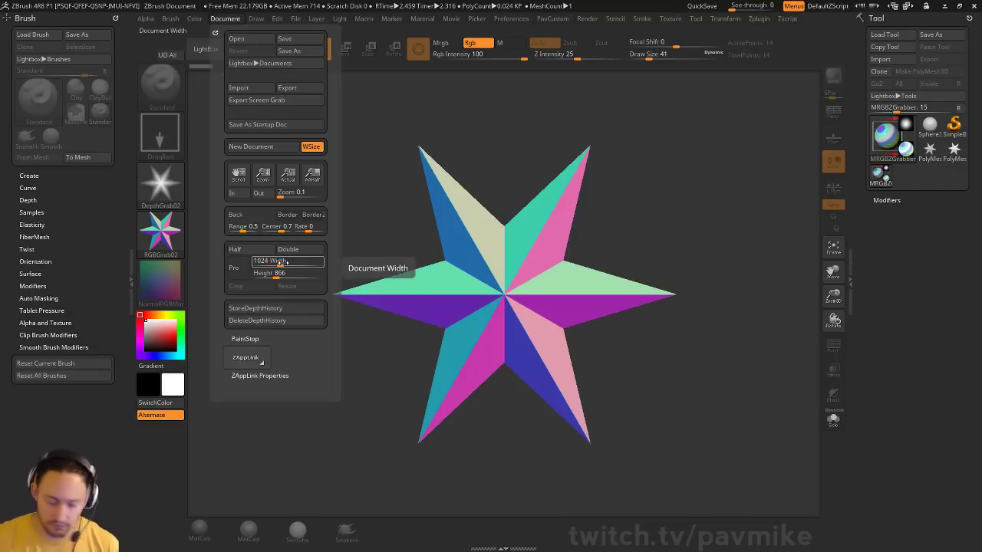
key("Tab")
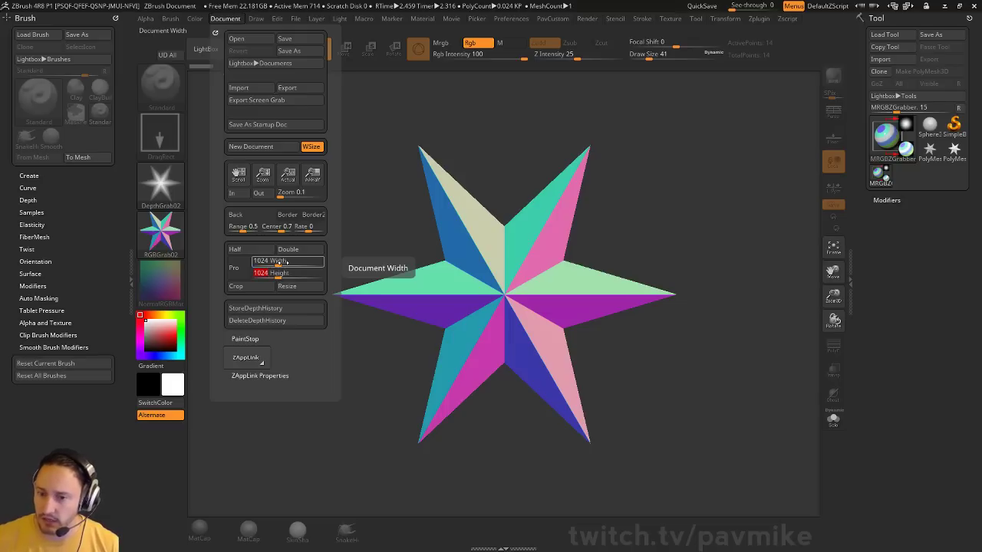
left_click(291, 286)
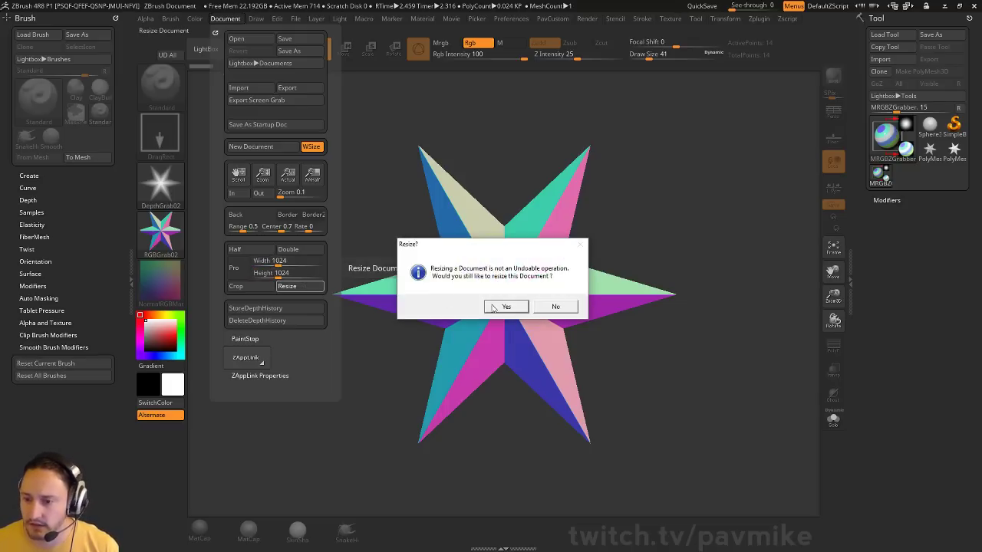
left_click(504, 308)
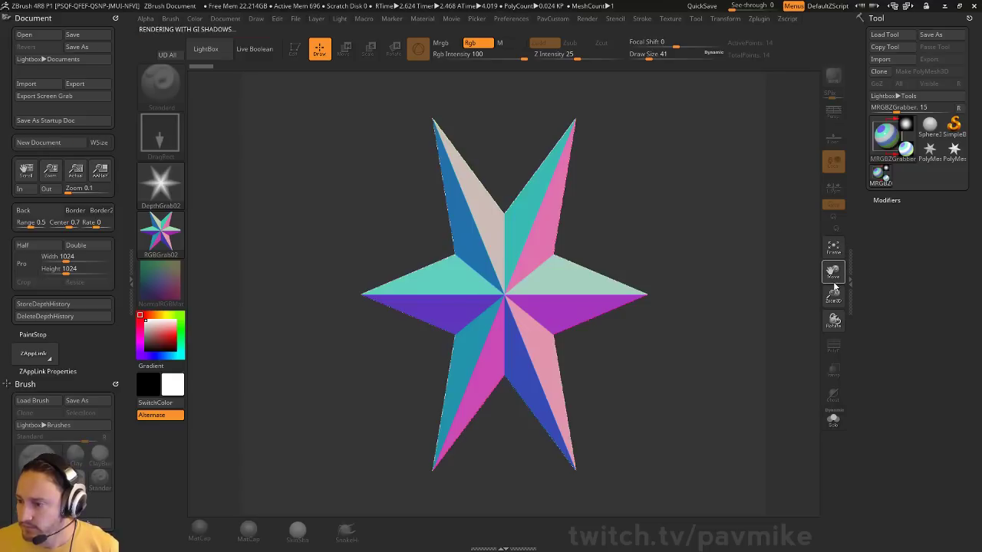
Clear the canvas, draw a new PolyMesh3D_1 star near the middle of the document and enter Edit mode.
key("ctrl+n")
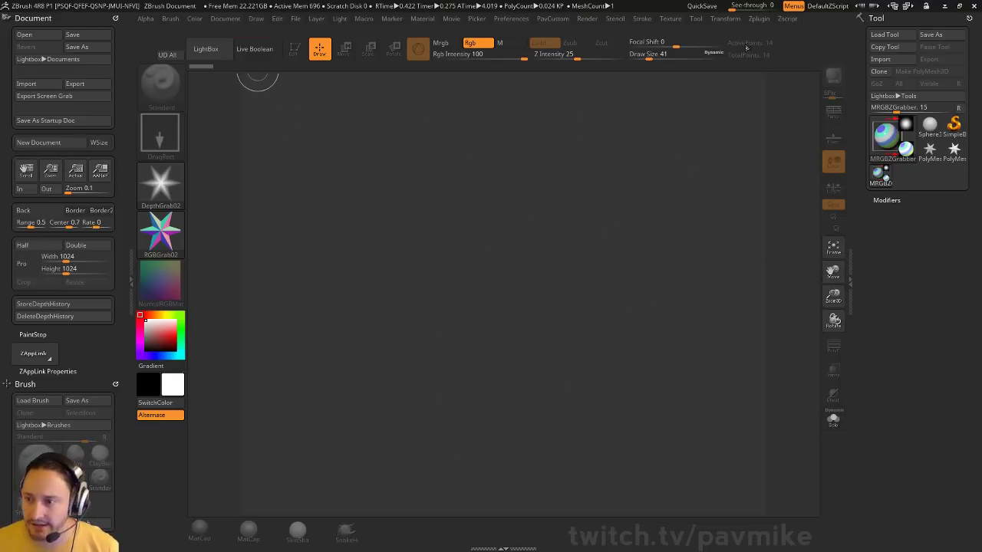
left_click_drag(57, 171, 56, 157)
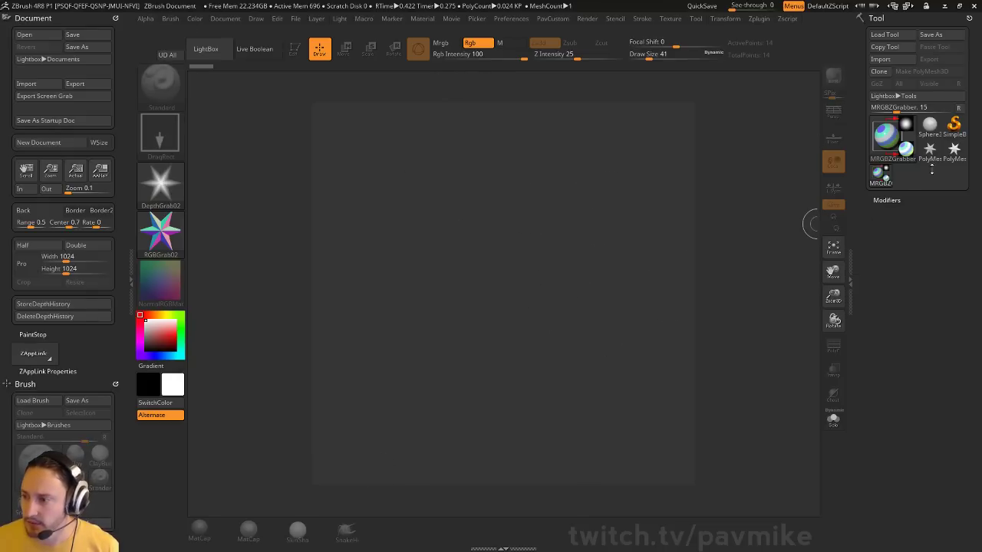
left_click(953, 149)
left_click_drag(479, 290, 513, 335)
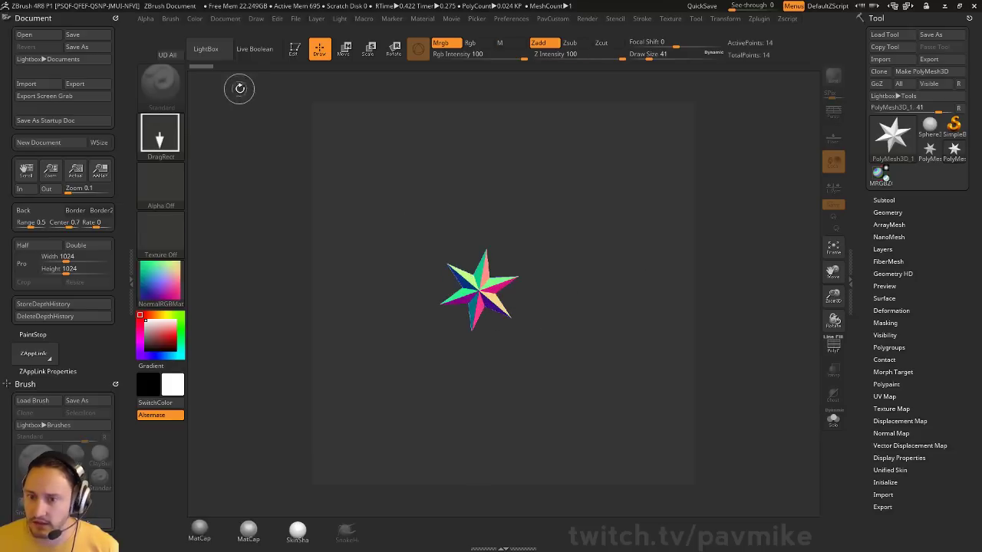
left_click(294, 50)
key("f")
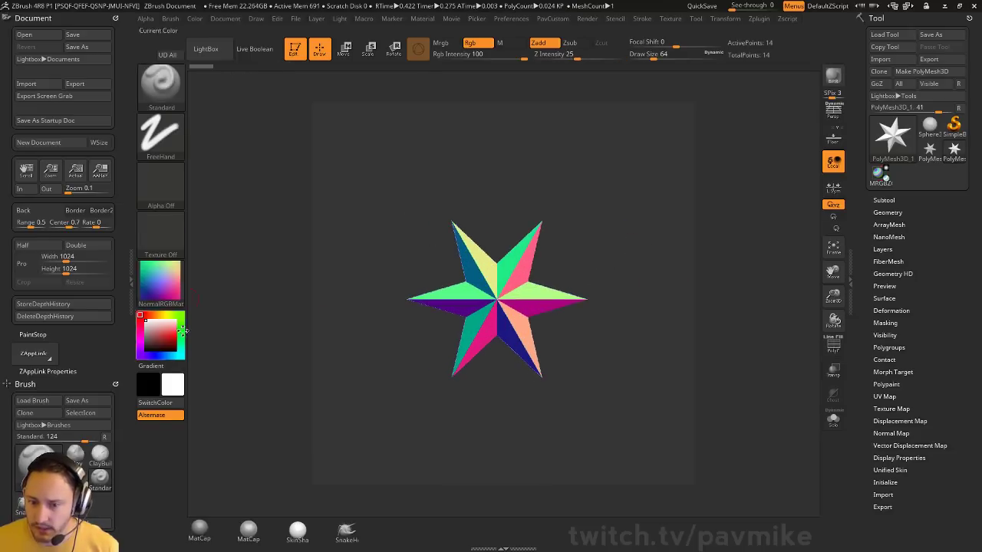
Apply the MatCap Gray material to the star, keeping the star facing the front.
left_click(159, 282)
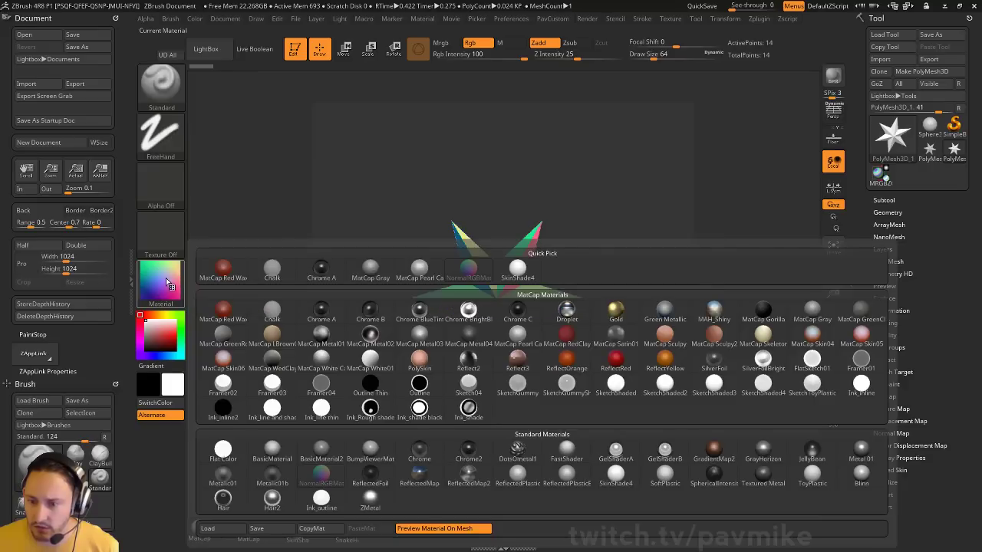
left_click(390, 272)
left_click_drag(660, 211, 626, 236)
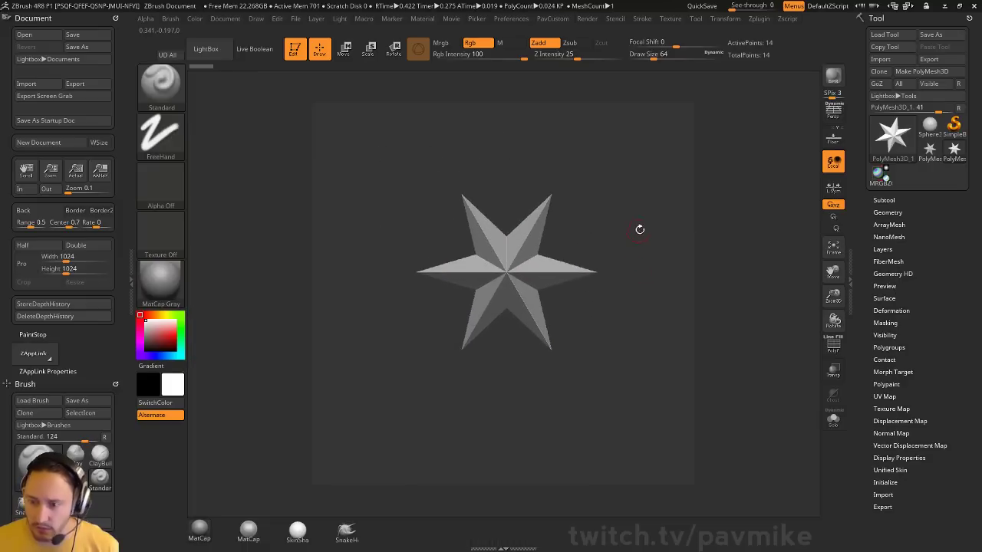
Choose the IMM Boolean brush, switch to Move mode and replace the star with the Panel01 part.
key("b")
key("i")
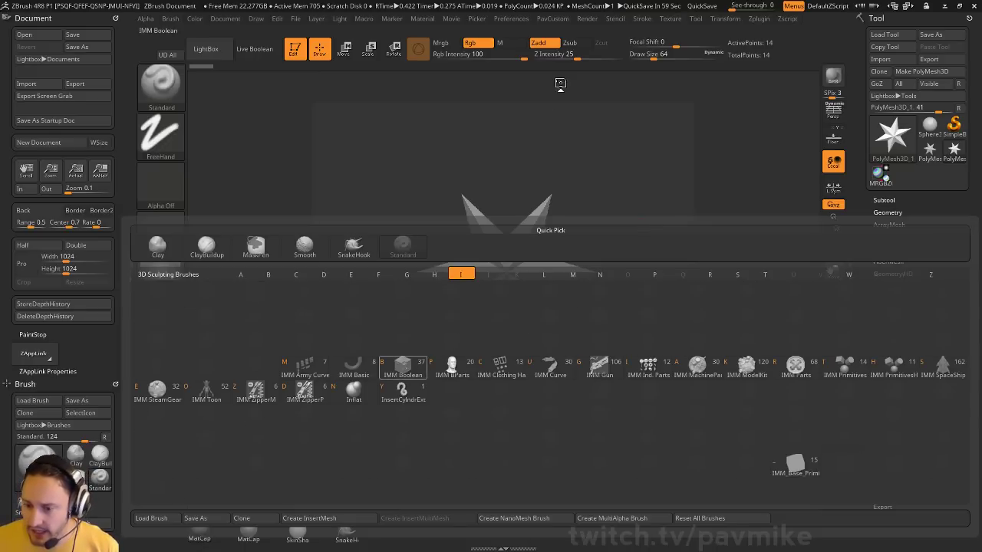
key("b")
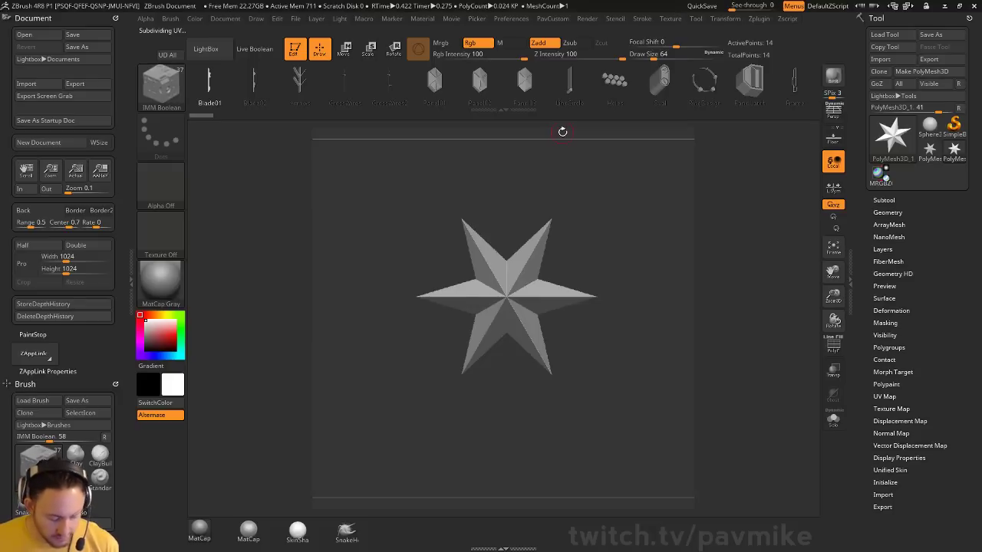
key("w")
left_click_drag(546, 174, 626, 213)
left_click(454, 90)
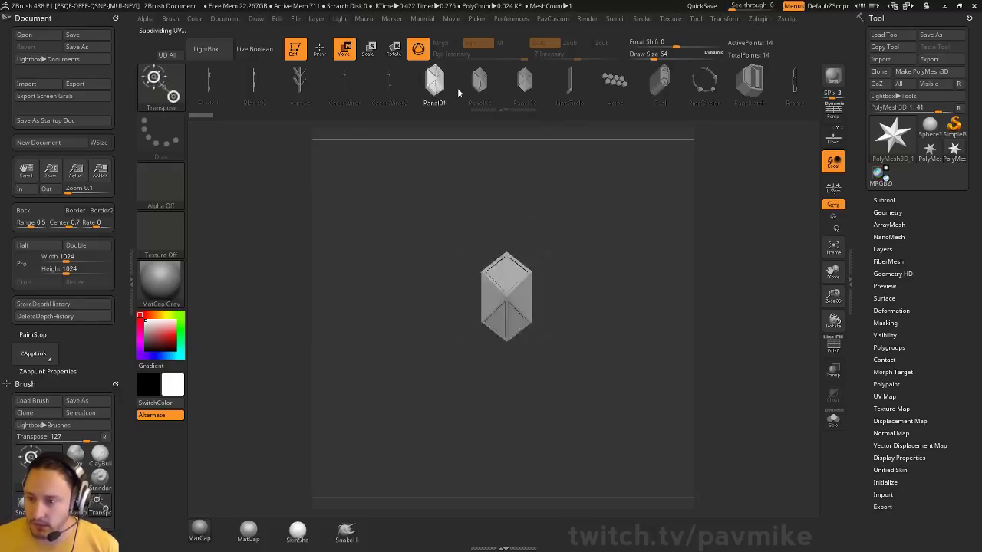
Try the EdgeBar, DoubleIndent, EdgePort and Handle parts in place of the current mesh.
left_click_drag(459, 93, 402, 94)
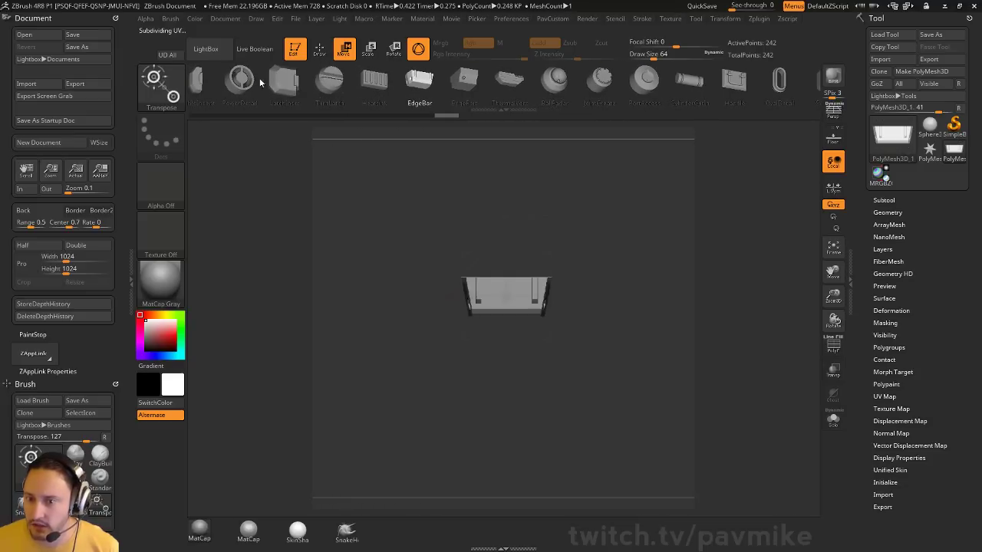
left_click(244, 82)
left_click(210, 82)
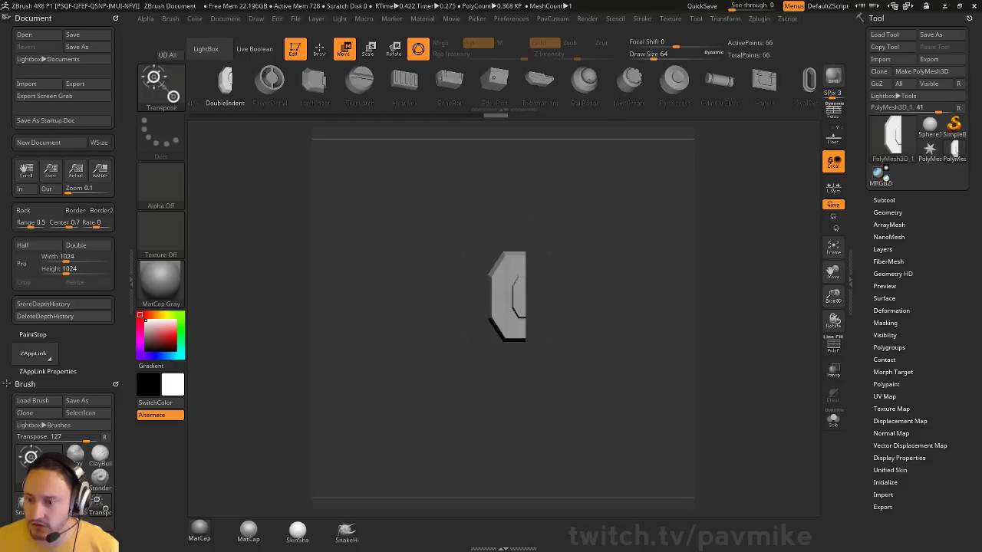
left_click(494, 80)
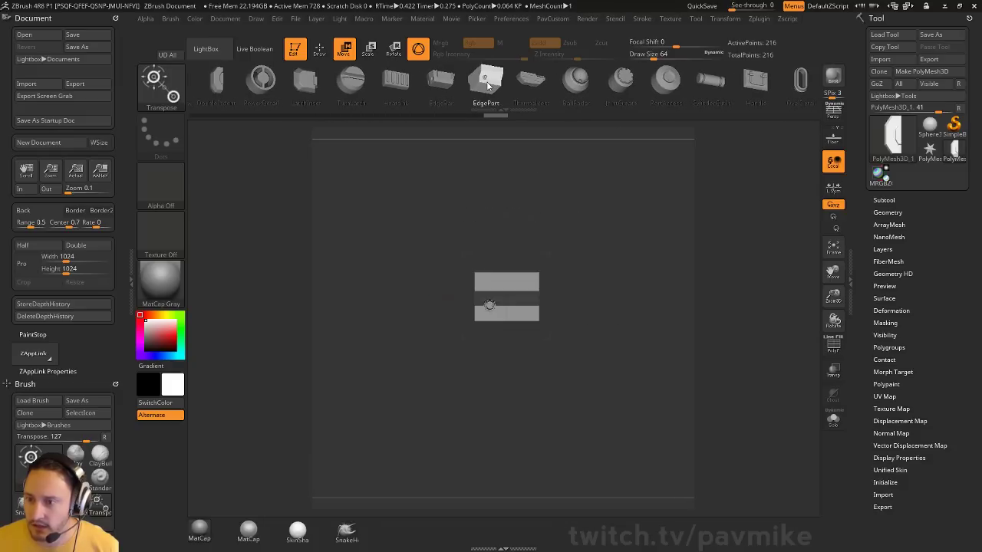
left_click(474, 83)
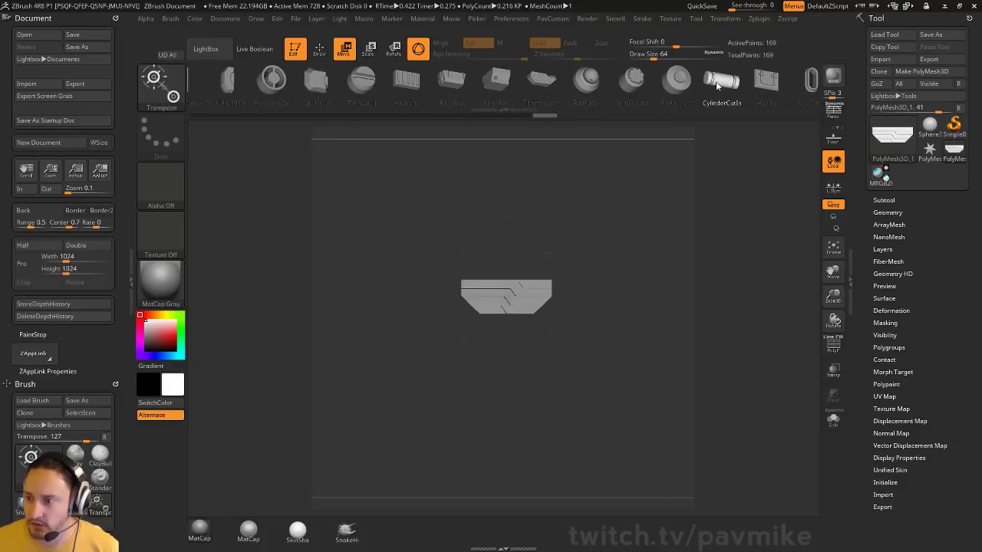
left_click(710, 83)
left_click(713, 90)
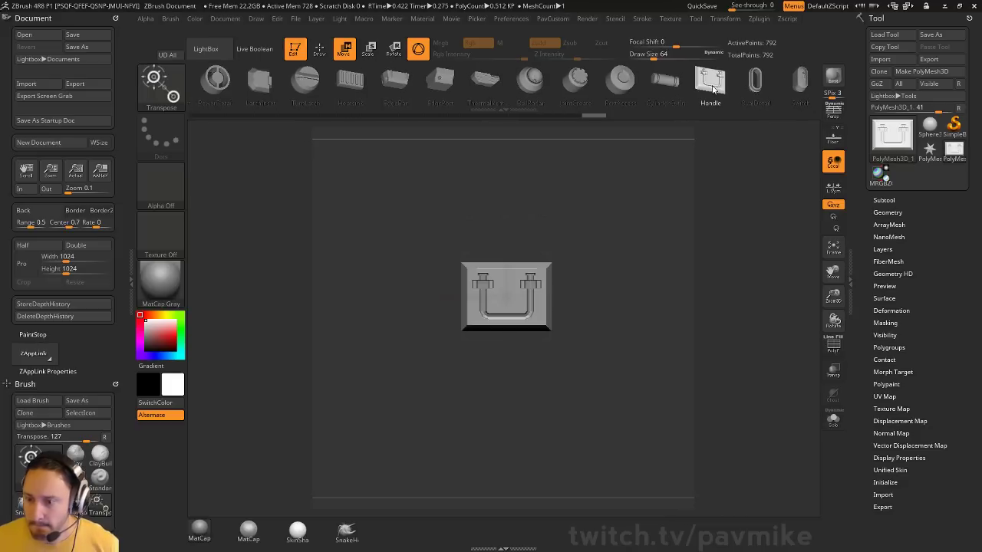
Try the LatchInset, EdgePort and Indent2 parts in place of the current mesh.
left_click(262, 86)
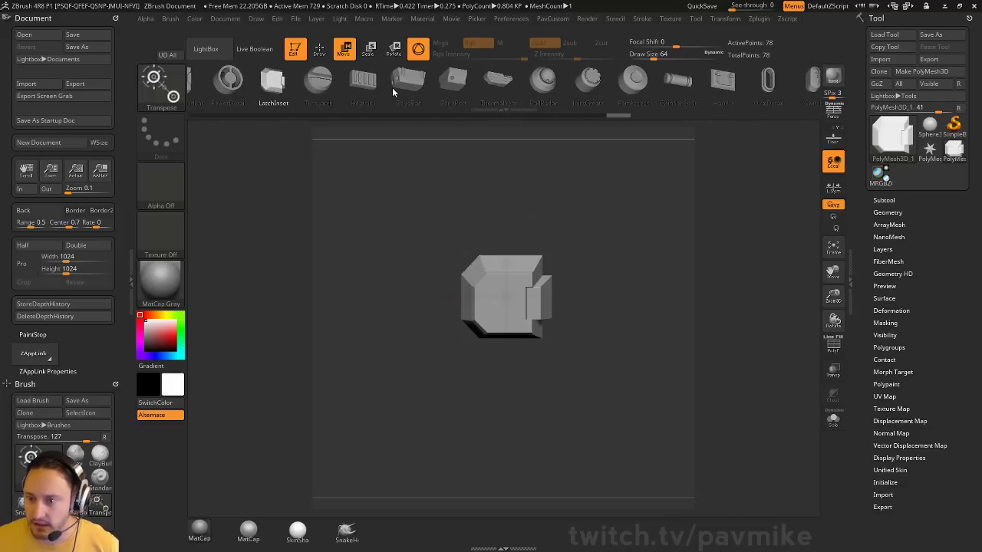
left_click(451, 82)
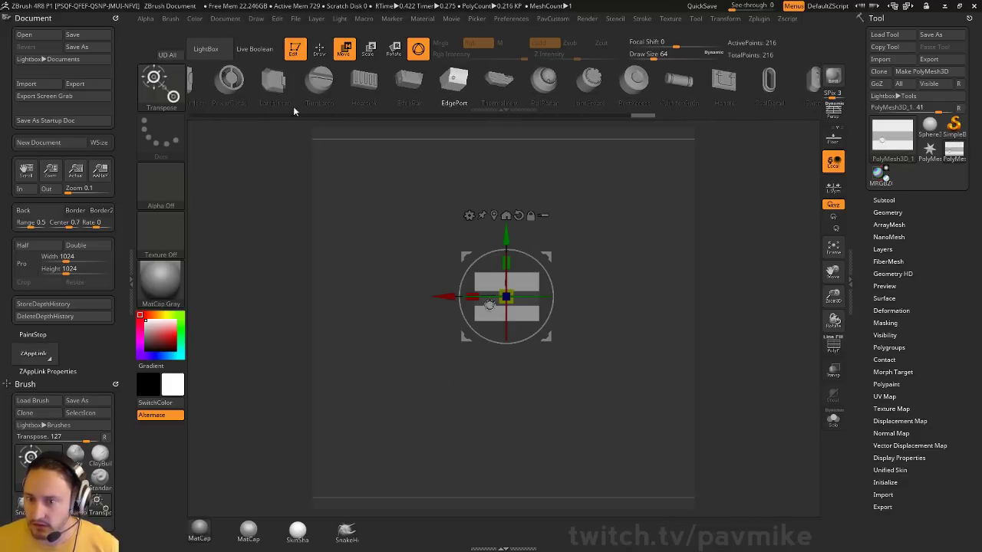
left_click(227, 85)
left_click(234, 84)
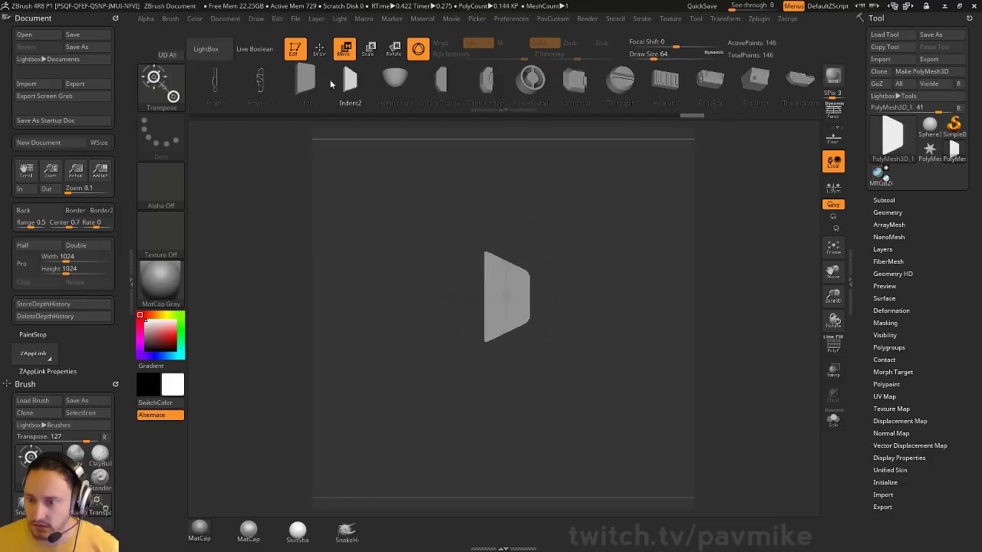
Replace the mesh with the Oval part and turn it to check its depth.
left_click(313, 89)
left_click(287, 86)
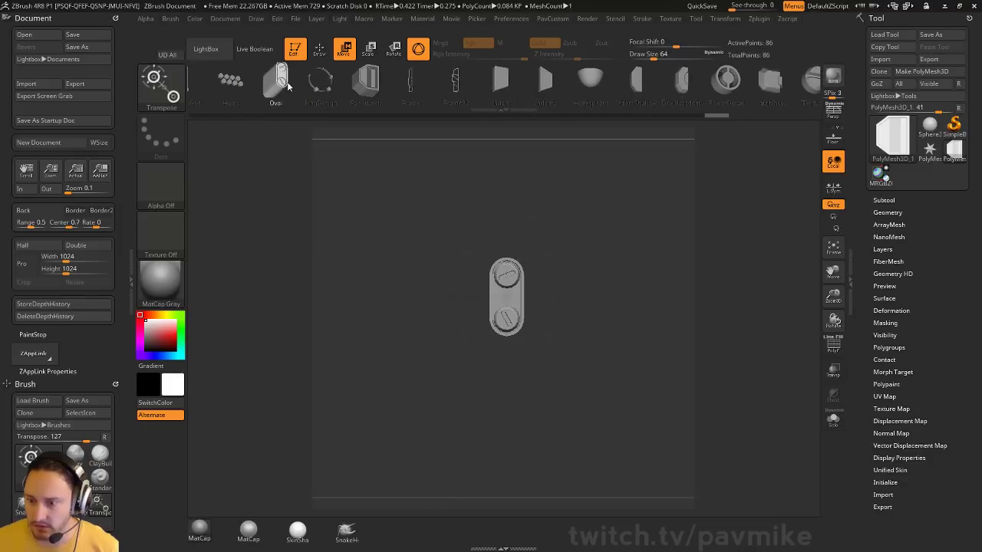
left_click_drag(613, 207, 654, 267, "shift")
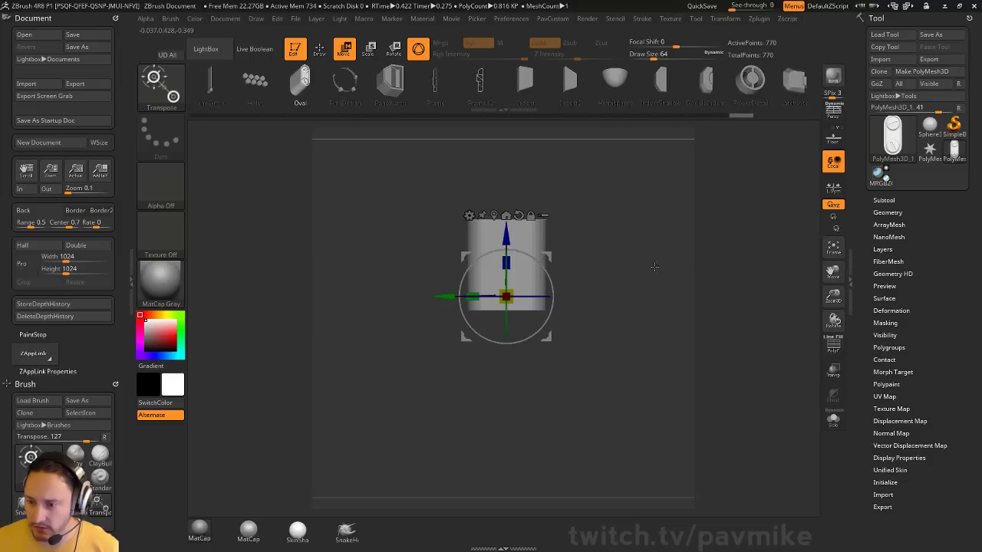
Turn the Oval mesh to a straight front view, zoom the document out and enlarge the mesh within the square canvas.
left_click_drag(529, 336, 447, 346)
mouse_move(594, 276)
left_mouse_down()
mouse_move(609, 305)
mouse_move(609, 390)
mouse_move(652, 414)
mouse_move(616, 420)
left_mouse_up()
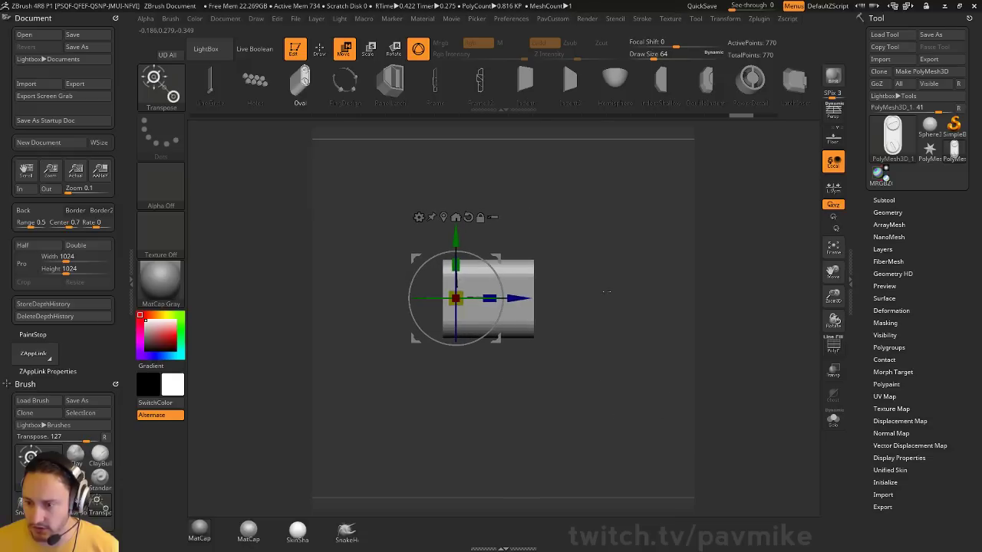
left_click_drag(689, 391, 678, 437, "shift")
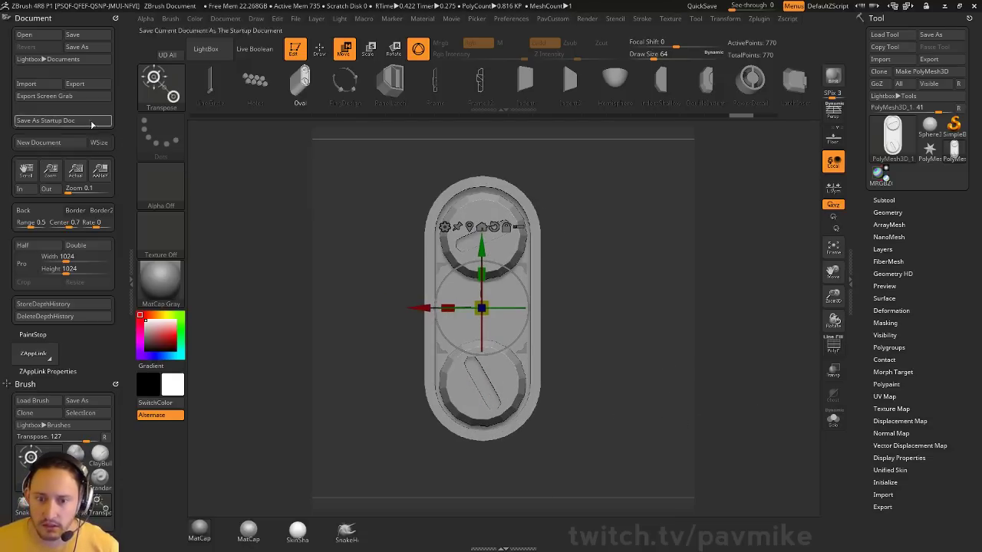
left_click_drag(51, 170, 50, 166)
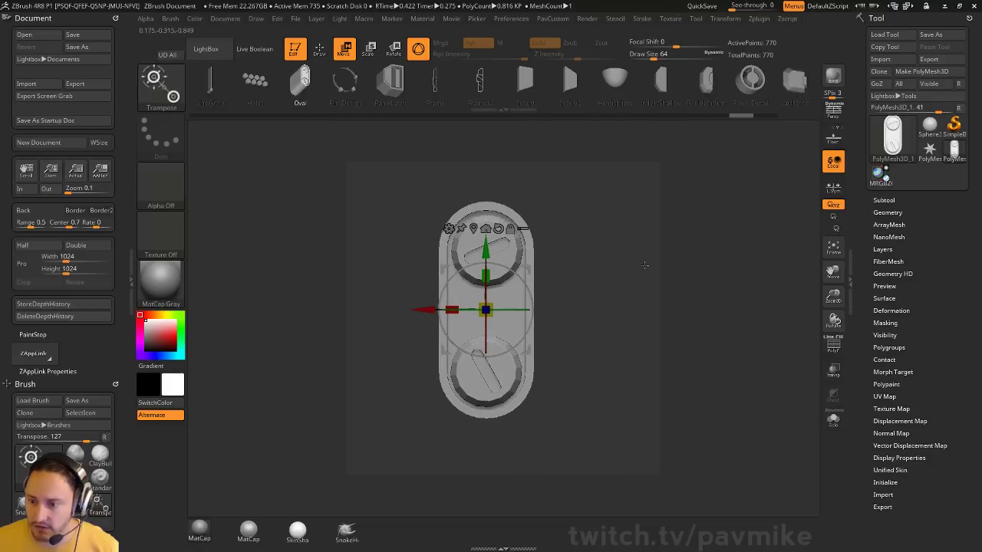
mouse_move(645, 265)
left_mouse_down("alt")
mouse_move(664, 268)
mouse_move(665, 288)
mouse_move(643, 251)
left_mouse_up("alt")
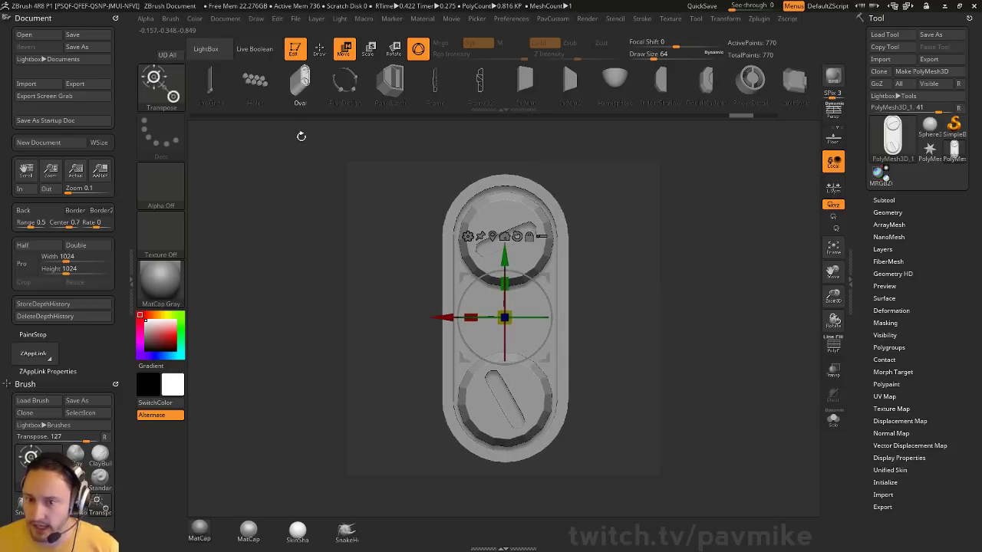
Return to Draw mode and grab the document as a new alpha with GrabDoc.
key("q")
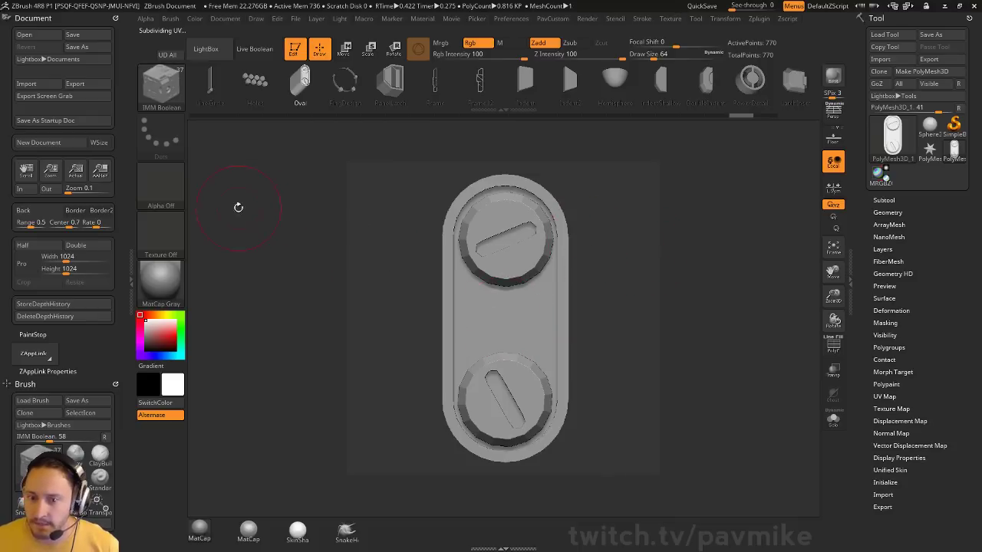
left_click(163, 186)
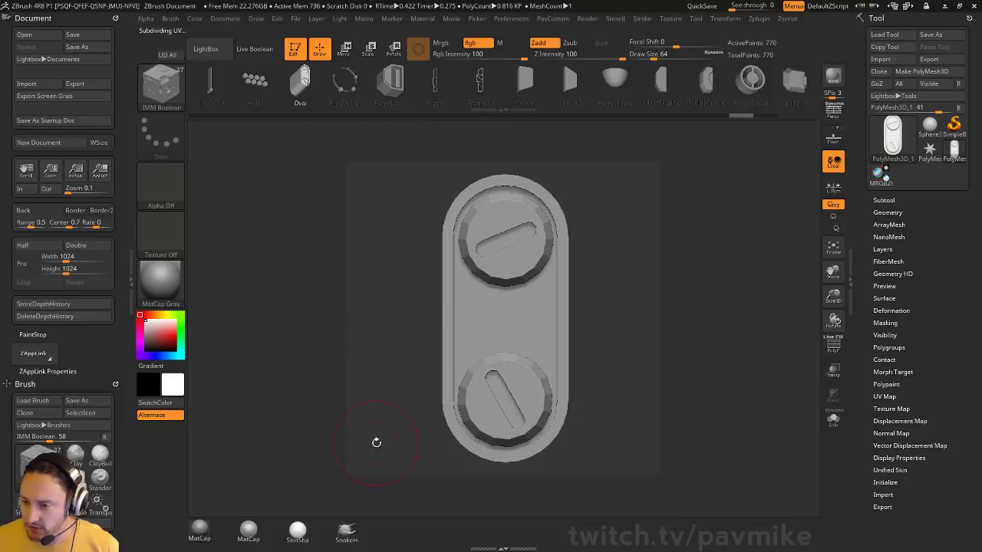
left_click(185, 204)
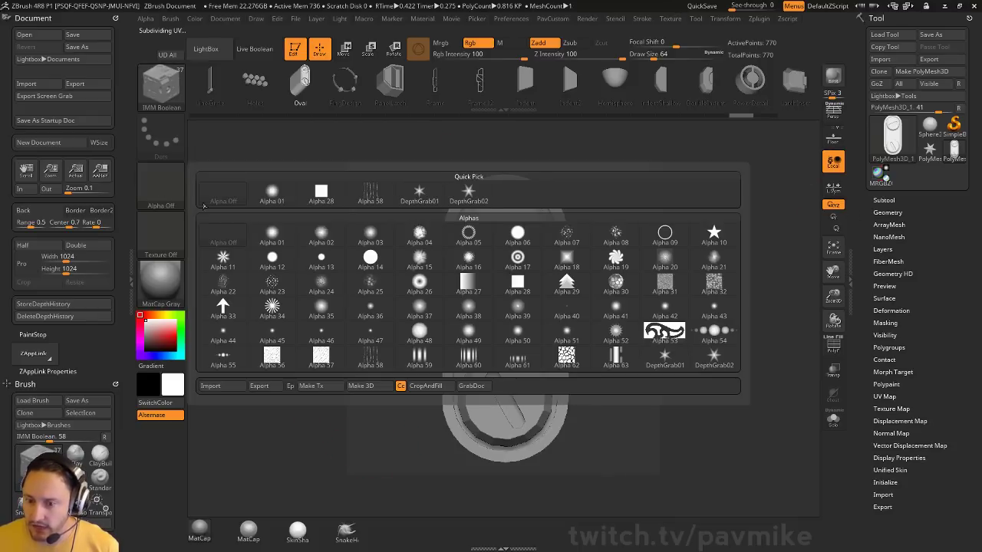
left_click(471, 386)
mouse_move(161, 192)
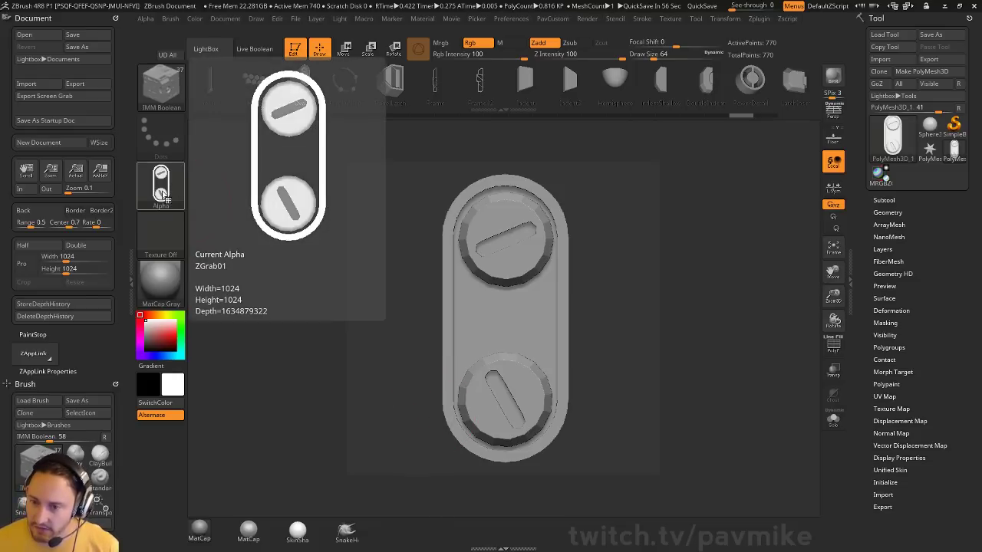
Set the Draw Size to 17 and activate Dynamic Subdiv on the Oval mesh.
key("s")
left_click_drag(623, 215, 612, 216)
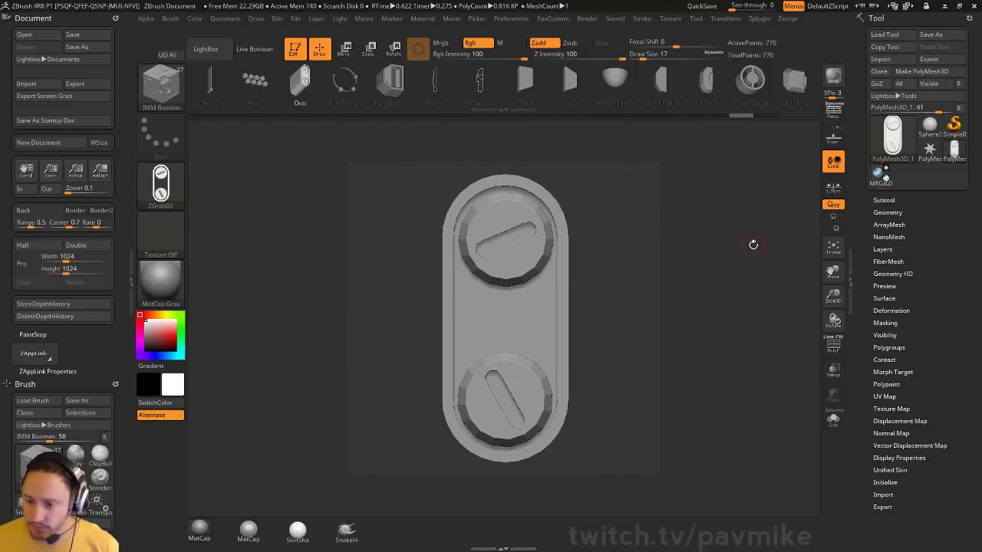
key("ctrl+d")
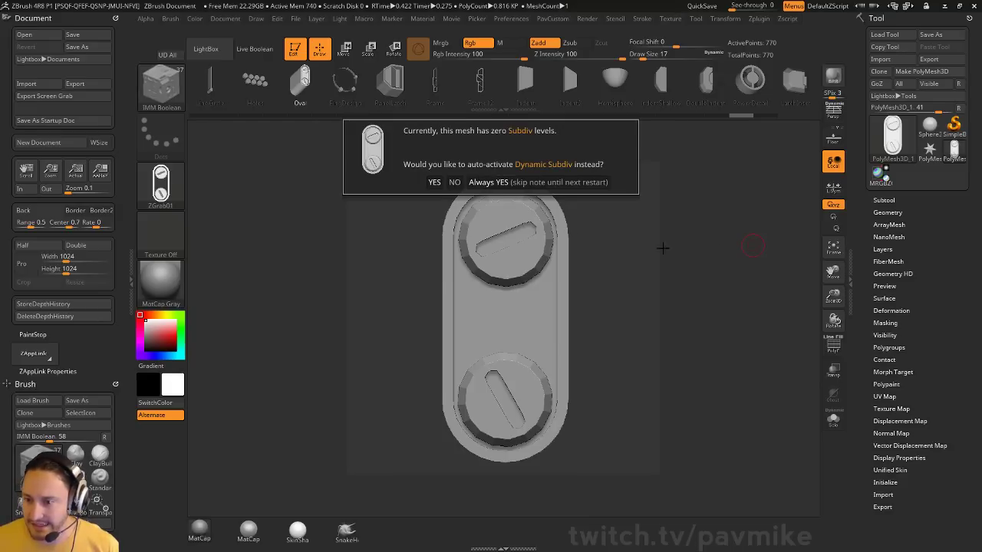
left_click(405, 183)
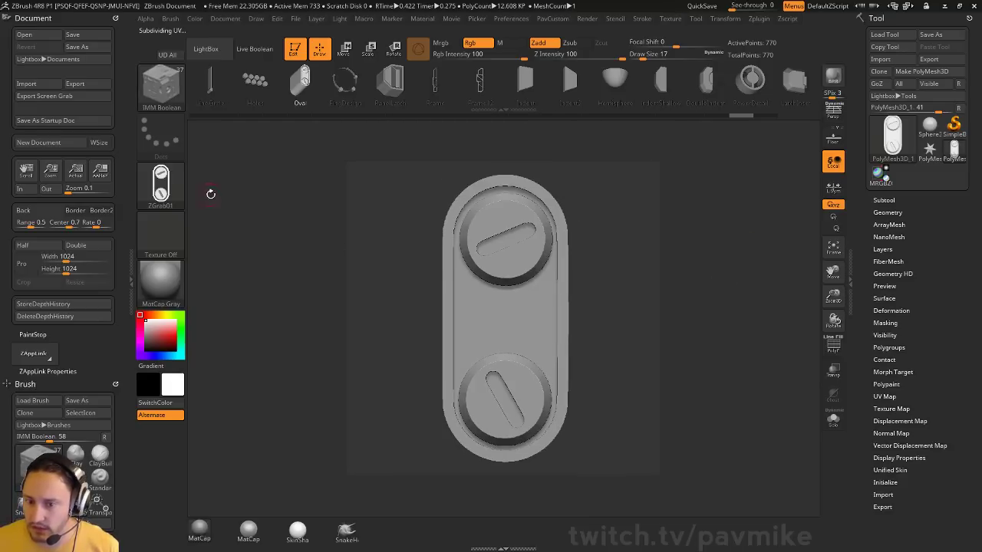
Grab the smoothed Oval mesh from the document as another alpha with GrabDoc.
left_click(160, 184)
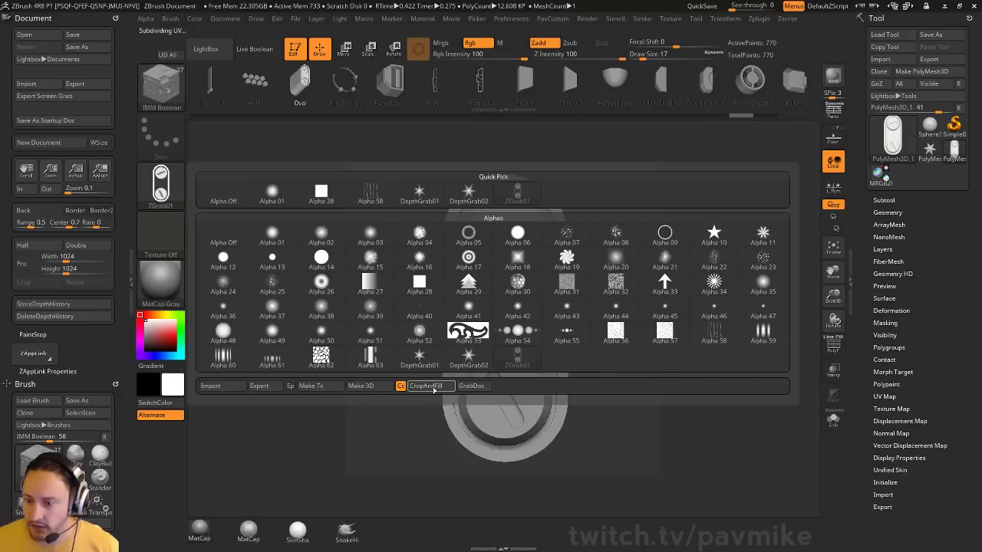
left_click(470, 387)
mouse_move(151, 184)
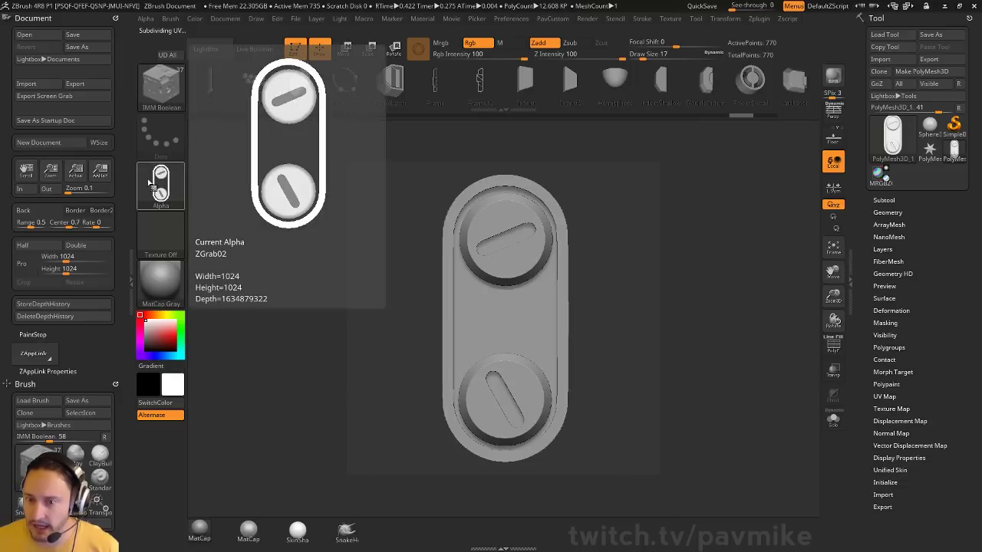
Open the mesh's Dynamic Subdiv settings and toggle Dynamic off and on again to compare the smoothing.
left_click(887, 212)
left_click_drag(866, 274, 867, 186)
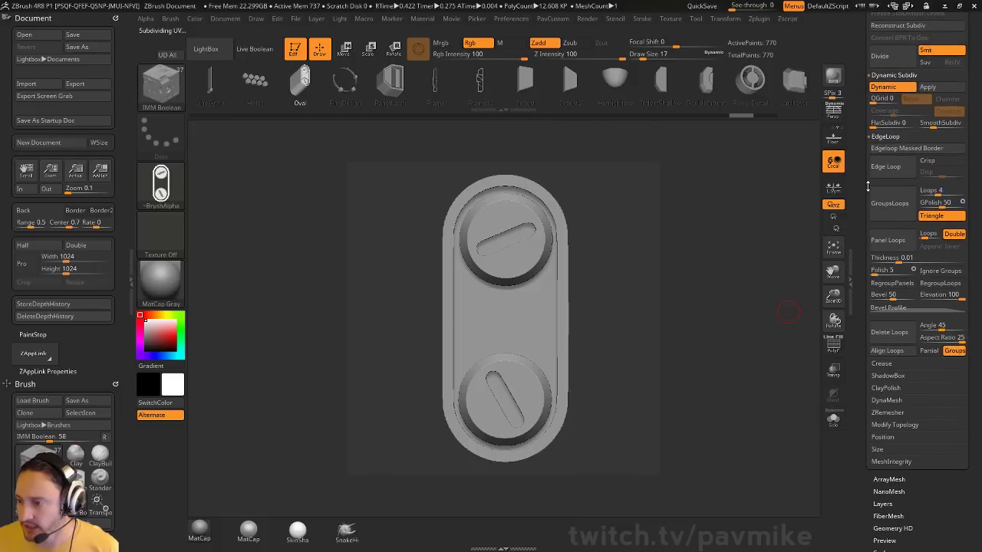
key("shift")
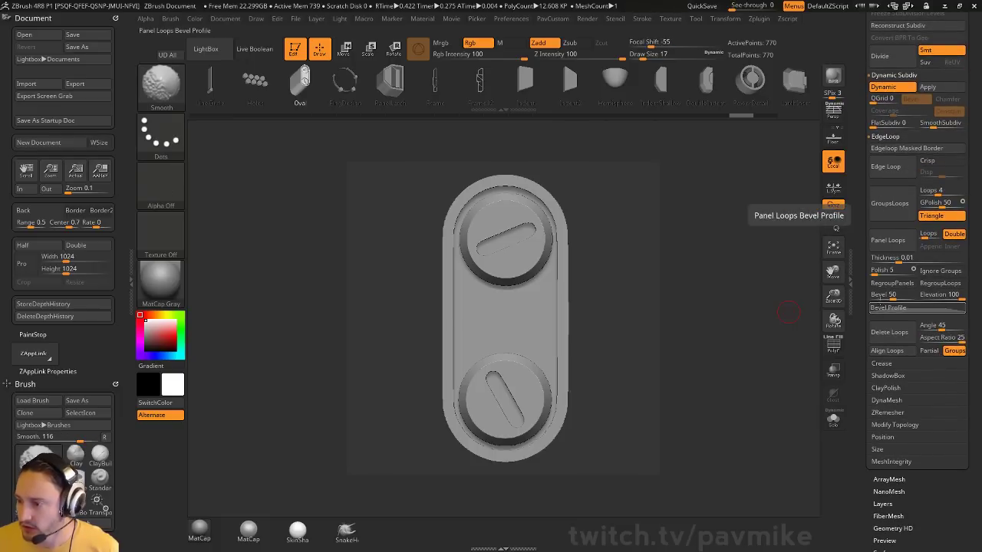
left_click(884, 135)
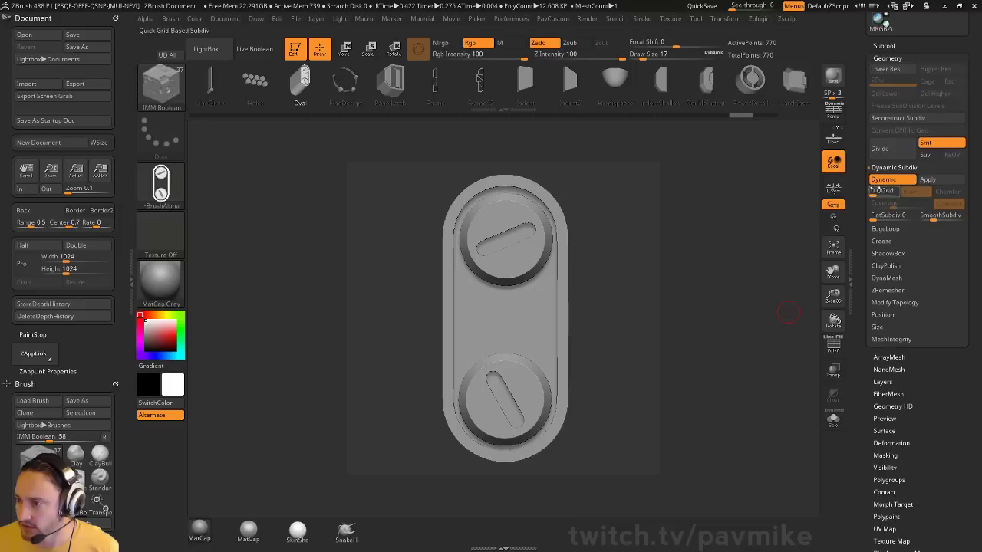
key("shift+d")
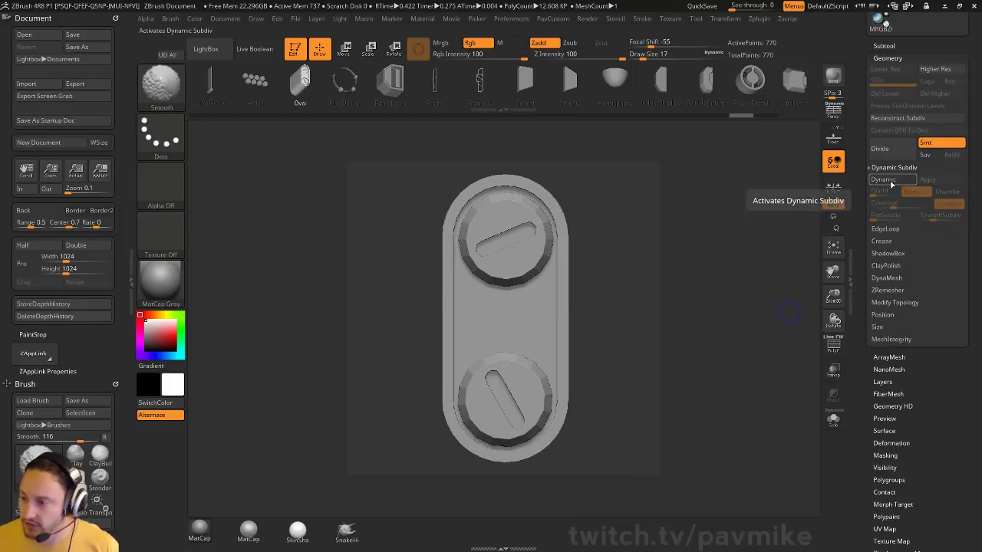
key("d")
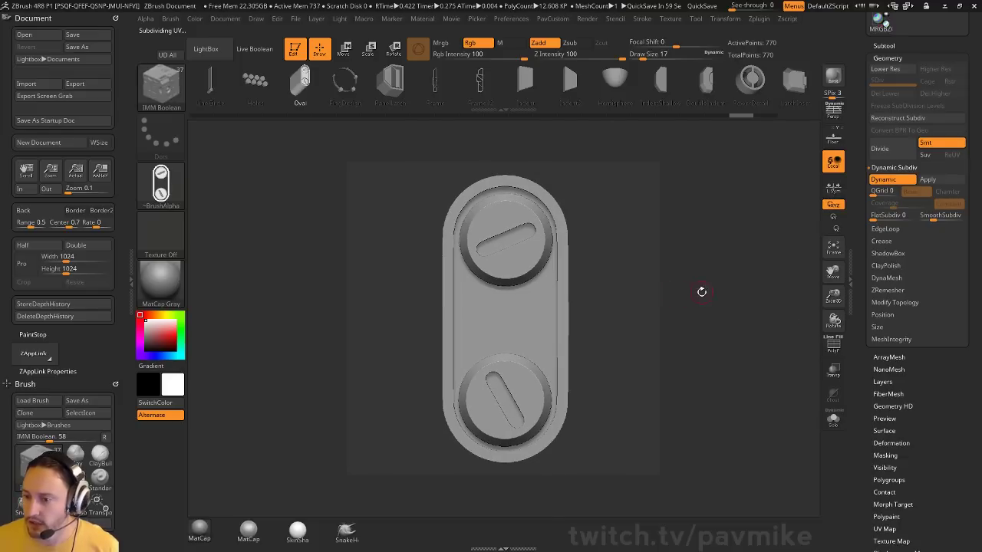
Apply the NormalRGBMat material to the mesh and set its SmoothSubdiv to 3.
left_click(160, 282)
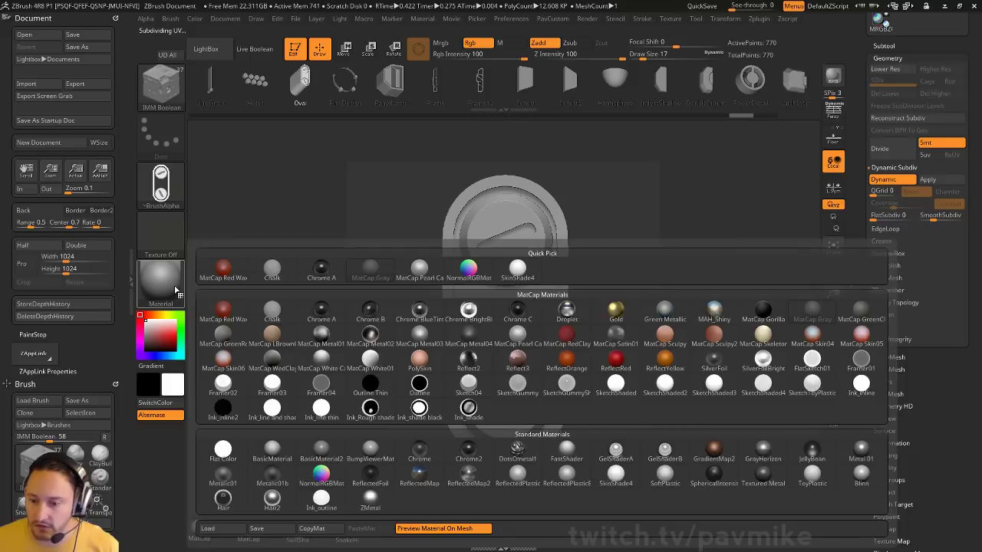
left_click(315, 481)
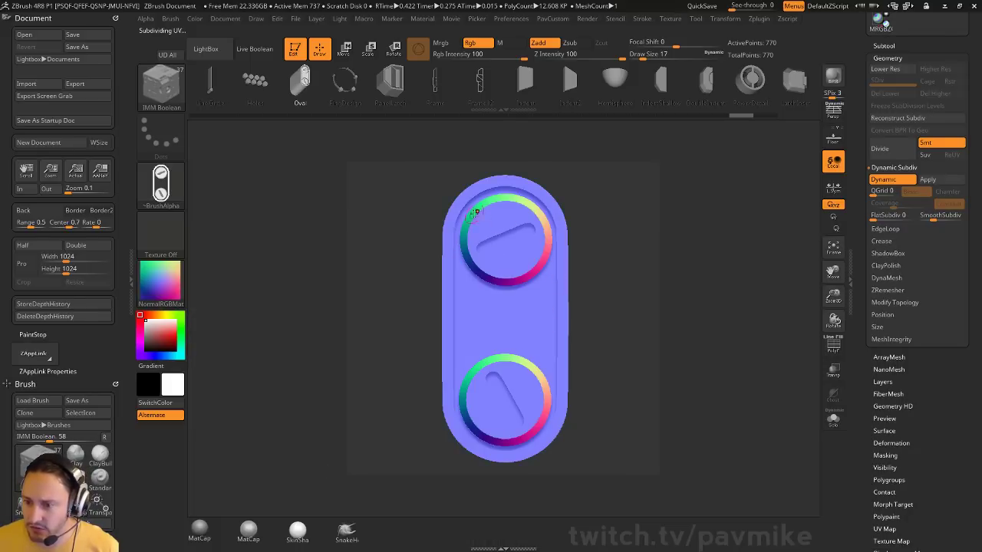
left_click(936, 216)
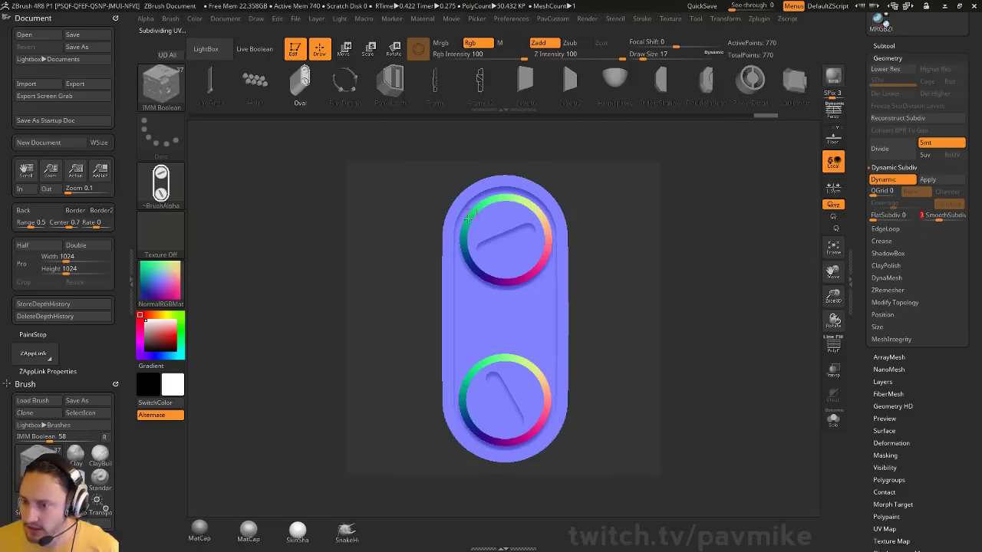
left_click_drag(702, 284, 691, 285)
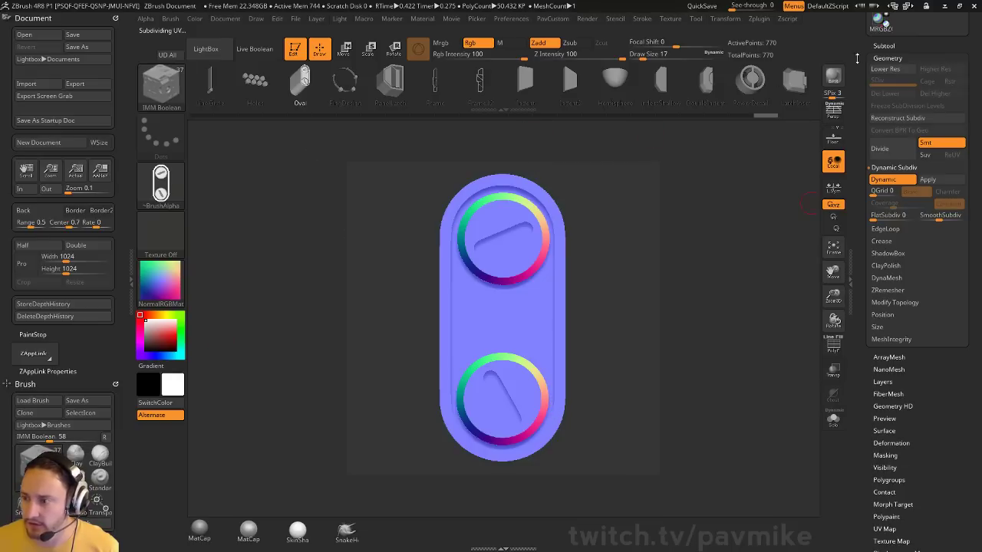
Switch from the mesh to the MRGBZGrabber tool and capture the normal-coloured Oval as an alpha and a texture.
scroll(882, 19, "up", 5)
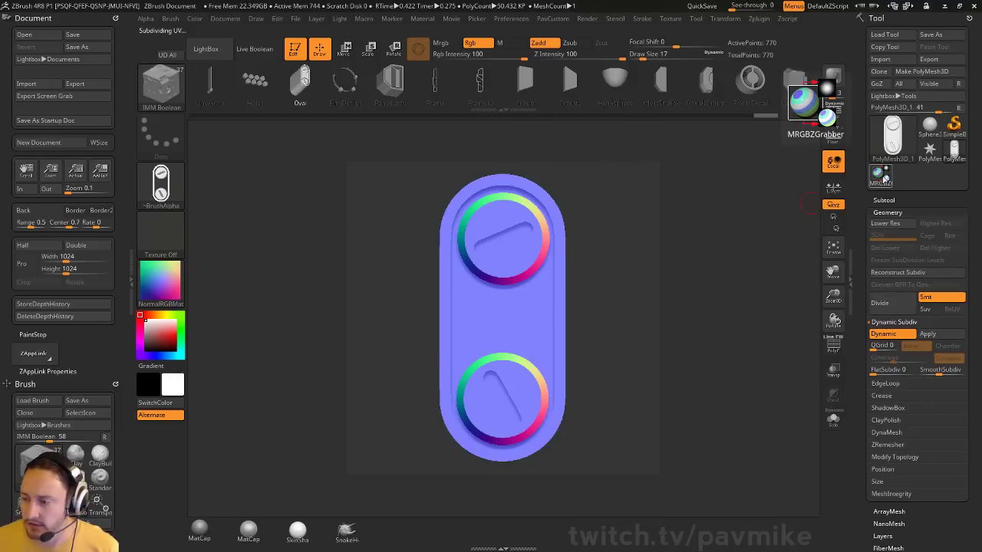
left_click(884, 177)
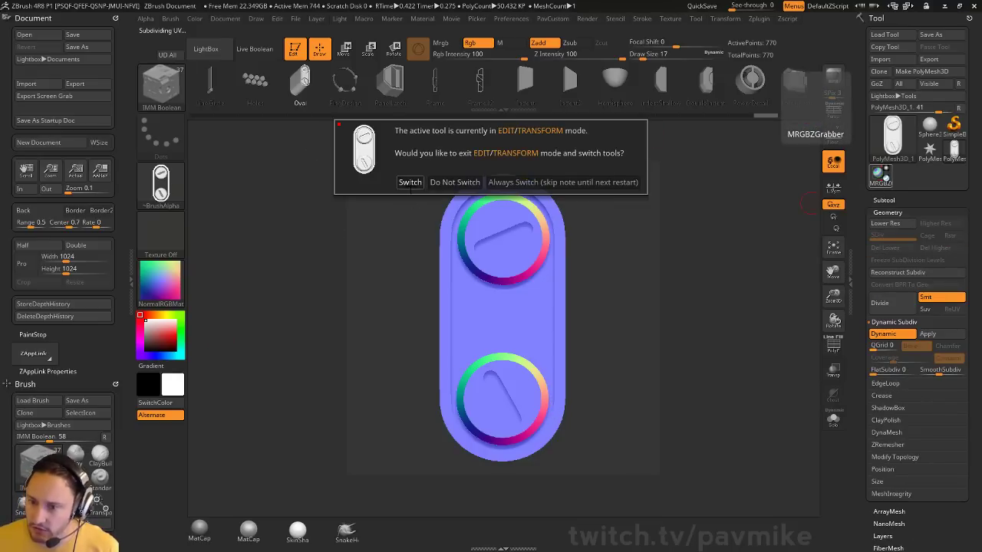
left_click(410, 182)
left_click_drag(349, 138, 660, 389)
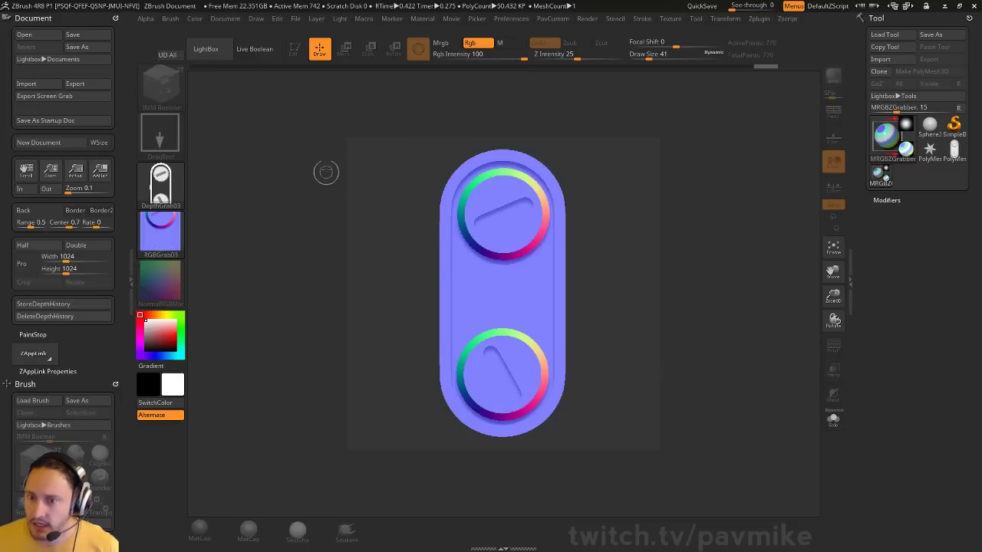
Clear the canvas, redraw the Oval PolyMesh3D in Edit mode and frame it in the document.
key("ctrl+n")
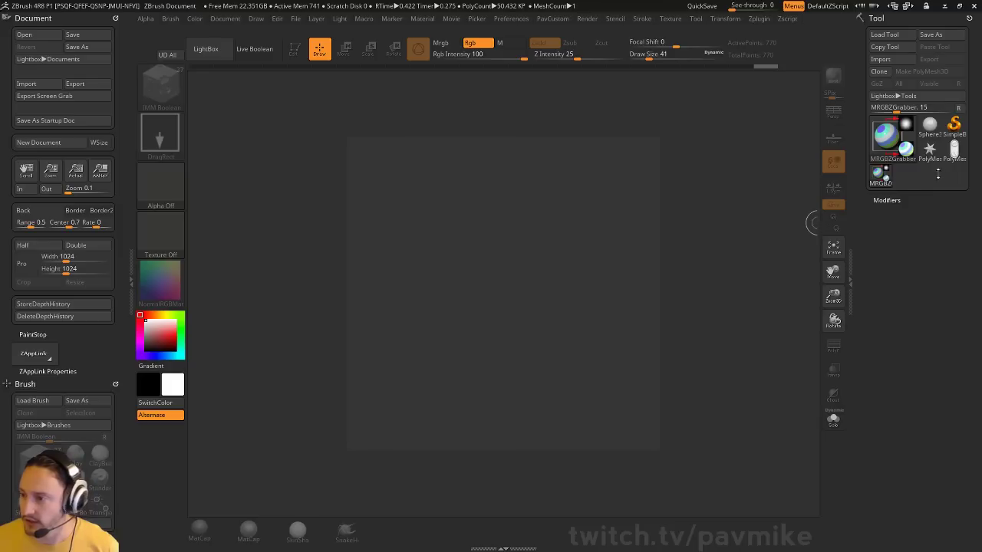
left_click(953, 151)
left_click_drag(485, 287, 482, 373)
left_click(295, 51)
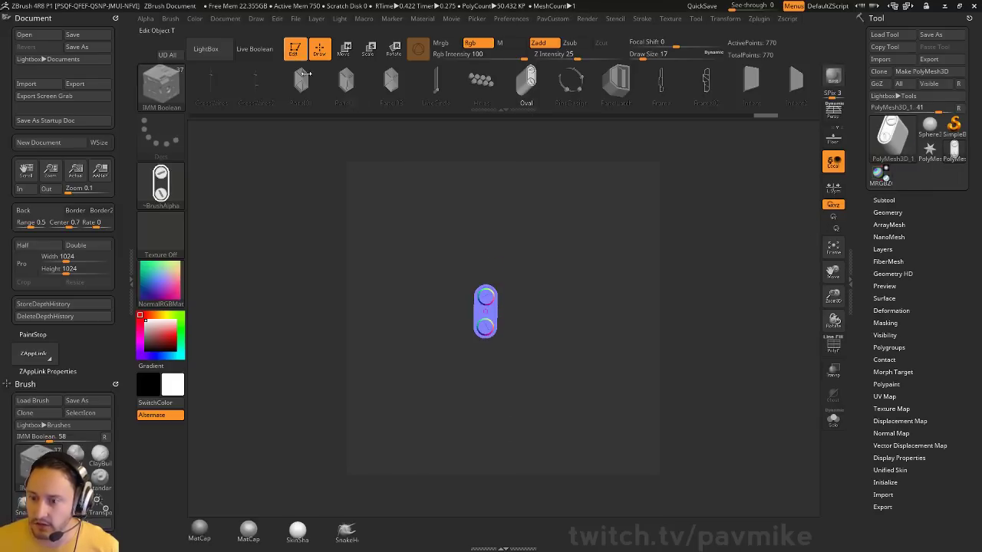
key("f")
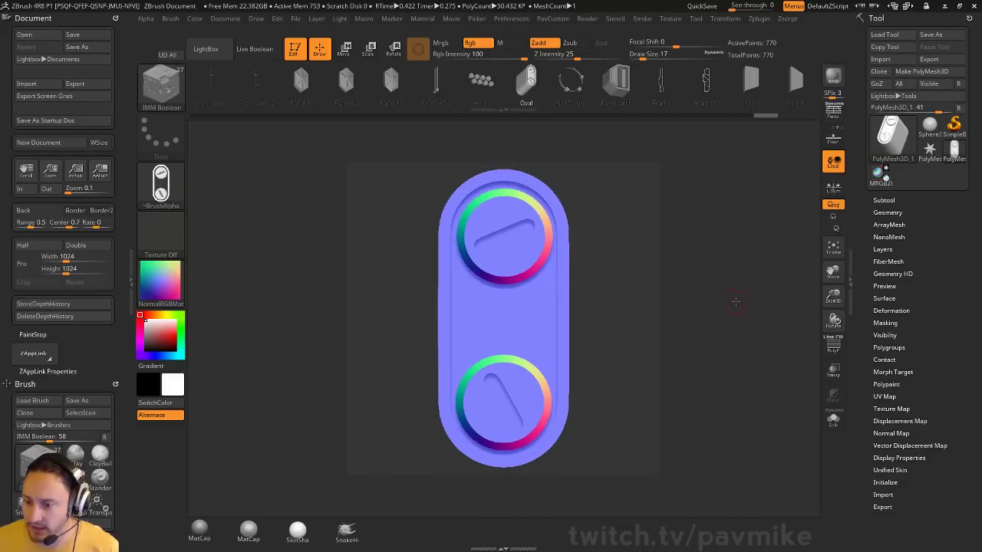
left_click_drag(753, 238, 717, 278, "alt")
key("f")
key("f")
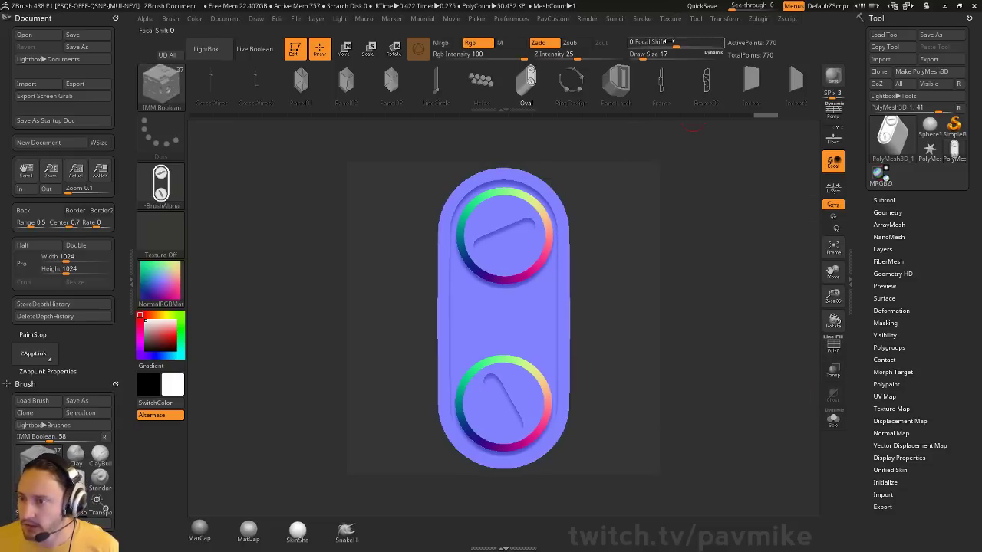
Scale the Oval mesh's view slightly so that it fits inside the document with a margin around it.
left_click(724, 19)
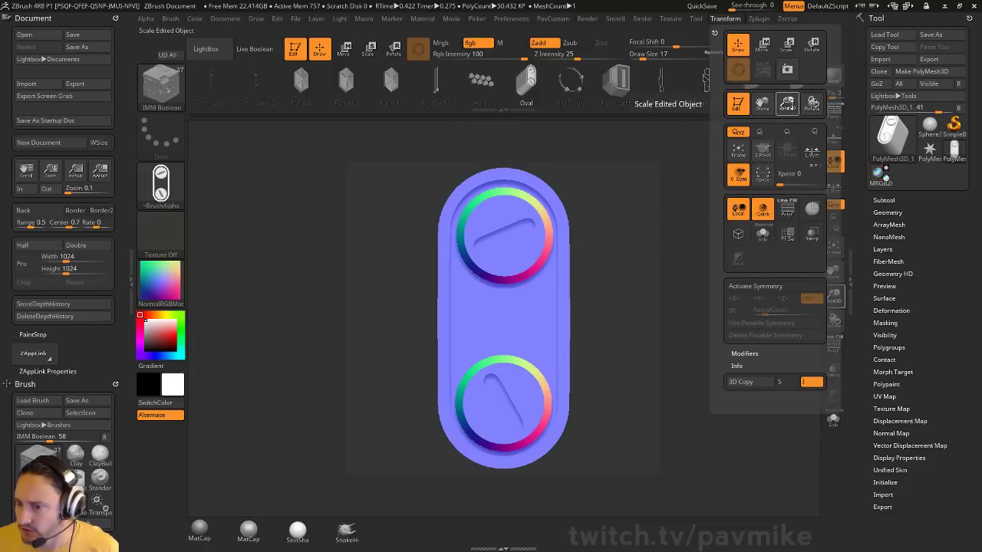
left_click_drag(786, 105, 792, 102)
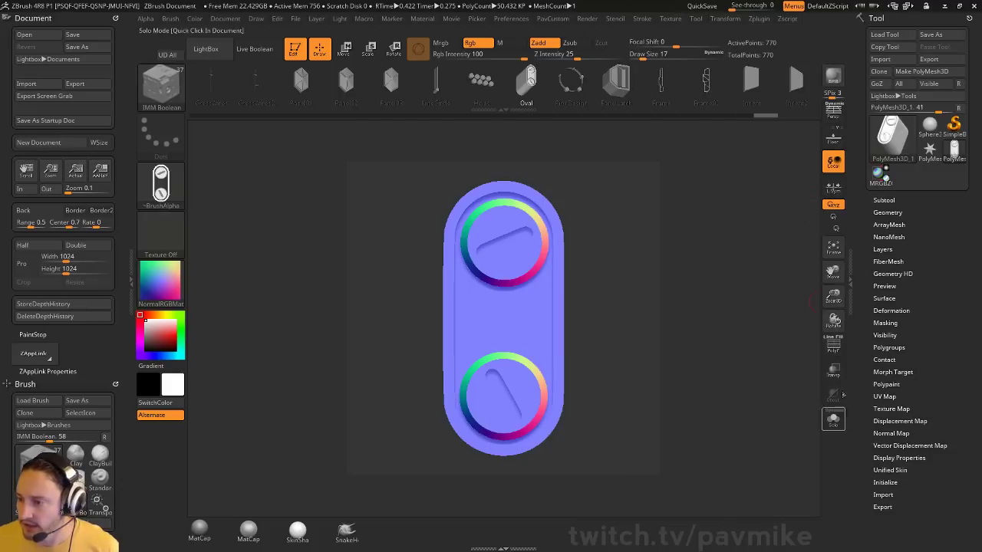
left_click_drag(733, 250, 736, 249, "alt")
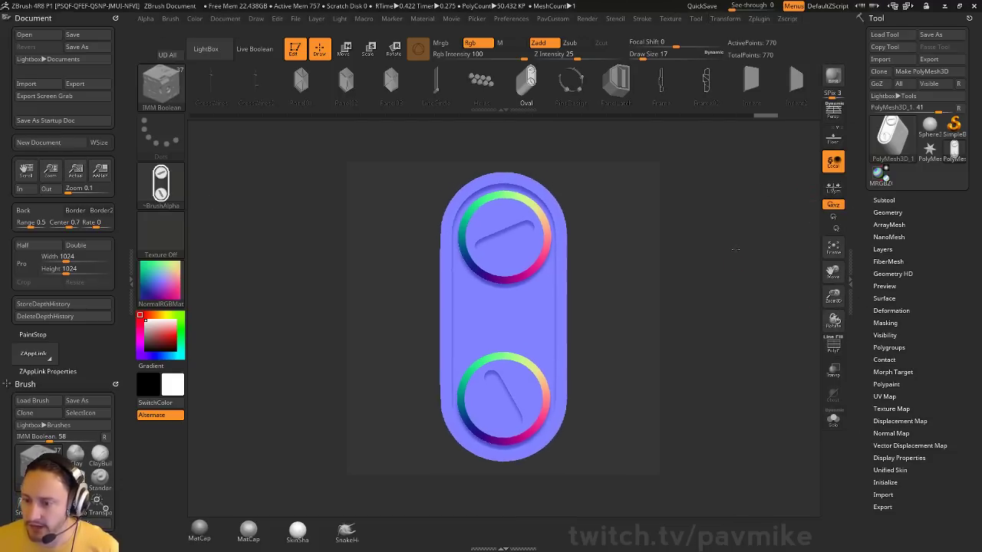
Render the normal-coloured Oval mesh, try another render setting and shift the mesh slightly in the document.
left_click(583, 19)
left_click(601, 63)
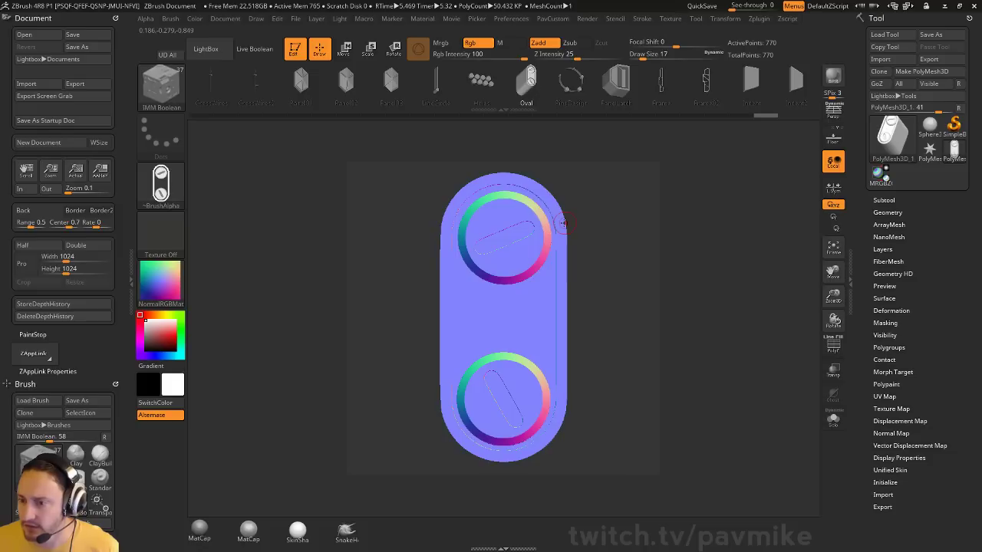
left_click(590, 18)
key("shift")
left_click(611, 118, "shift")
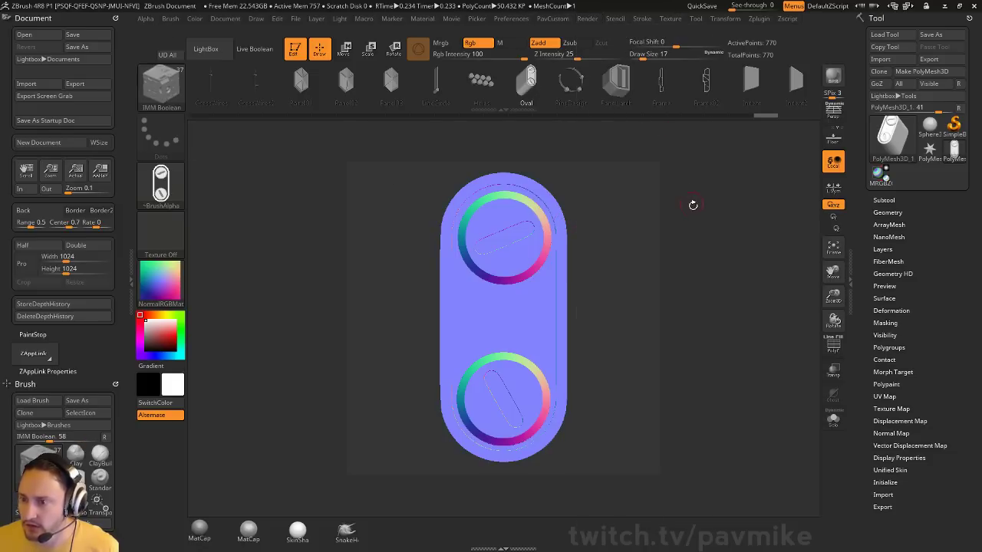
left_click_drag(692, 205, 688, 203, "alt")
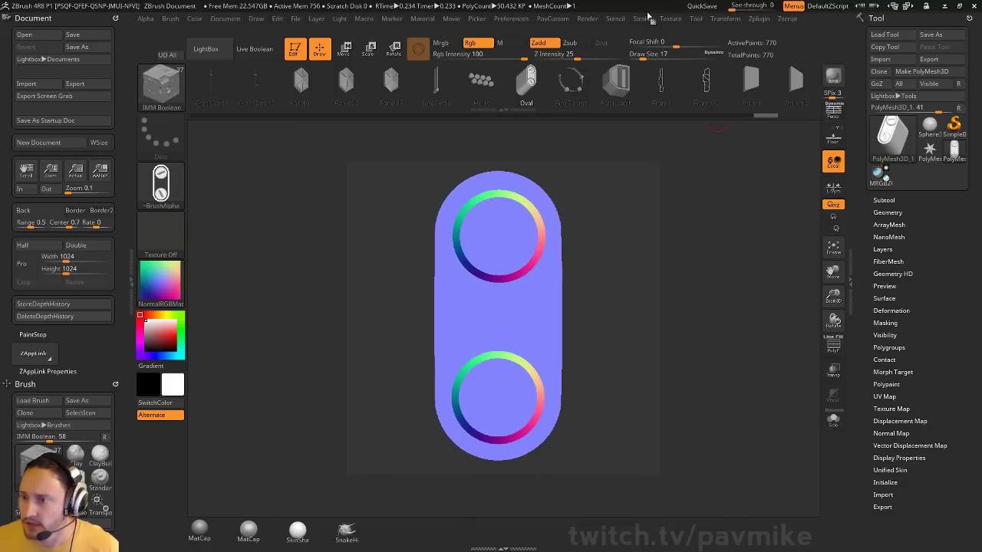
Render the normal-coloured Oval mesh in Best mode and grab the document as a texture.
left_click(588, 21)
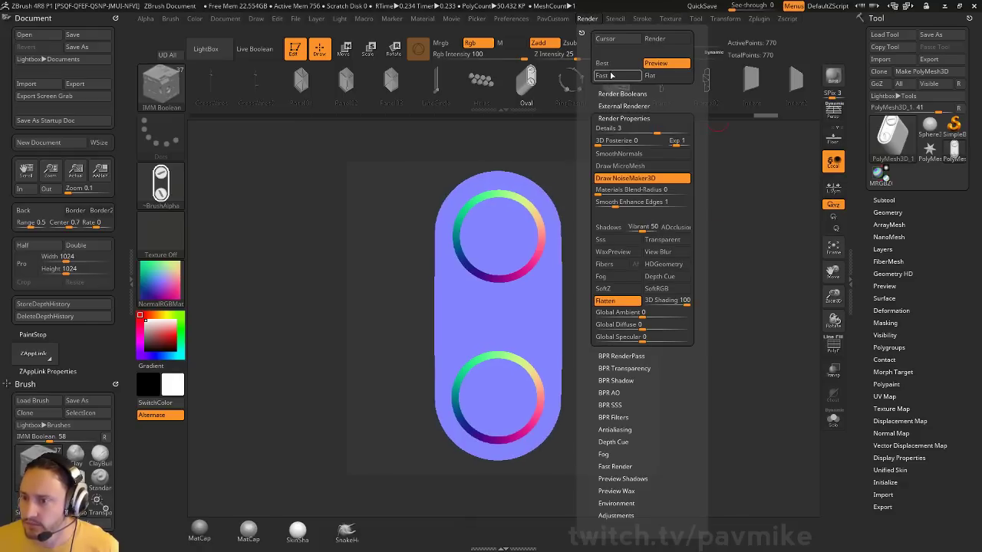
left_click(606, 63)
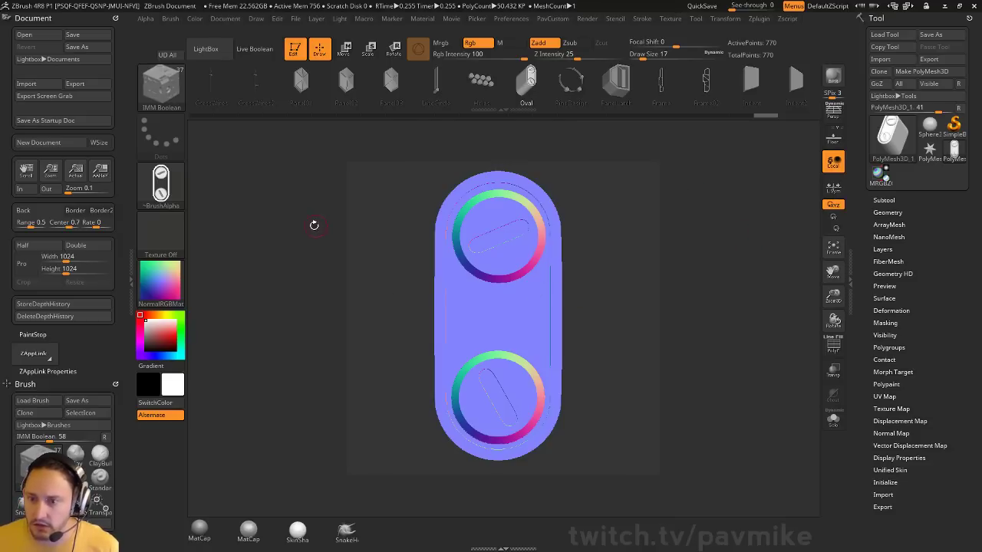
left_click(160, 234)
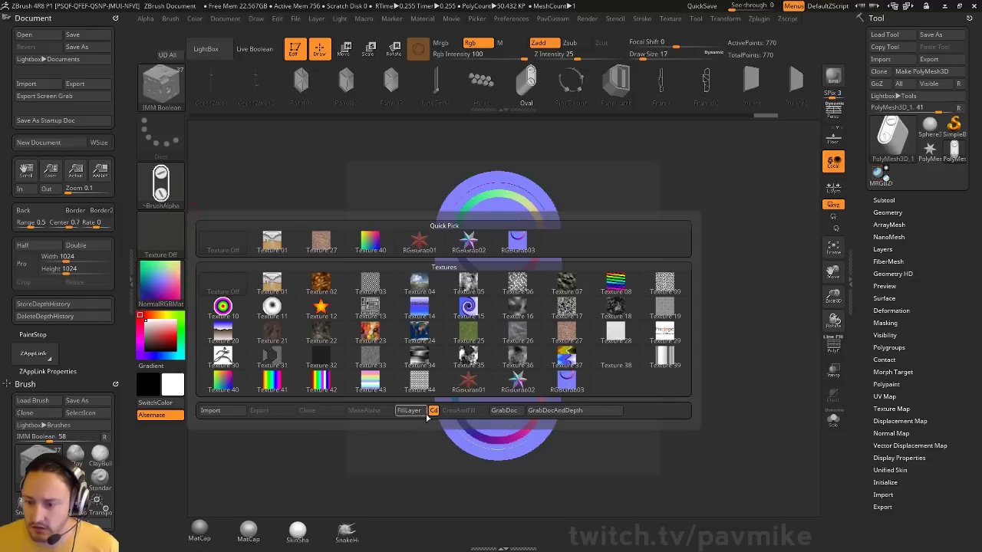
left_click(504, 411)
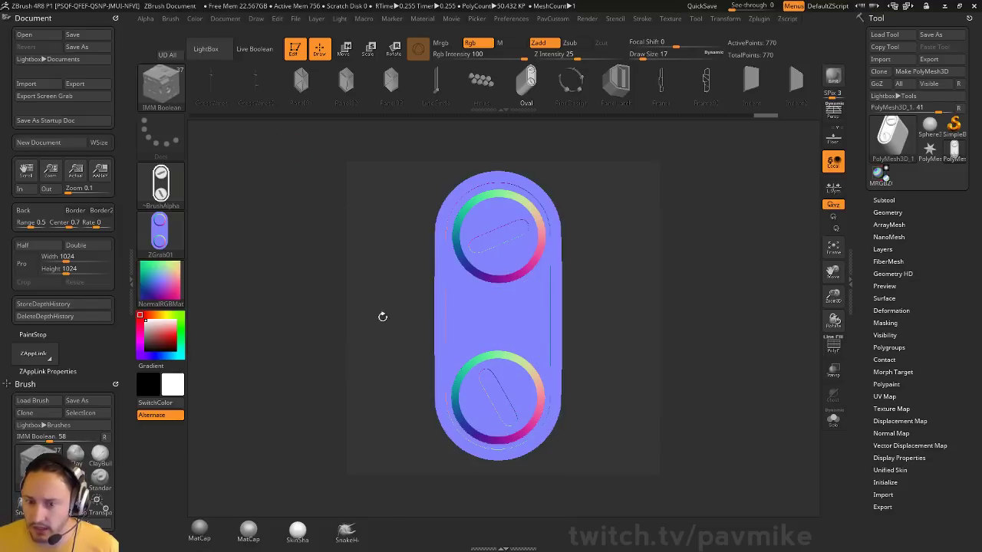
Export the captured Oval texture to the Desktop as a Photoshop file named test.
left_click(169, 232)
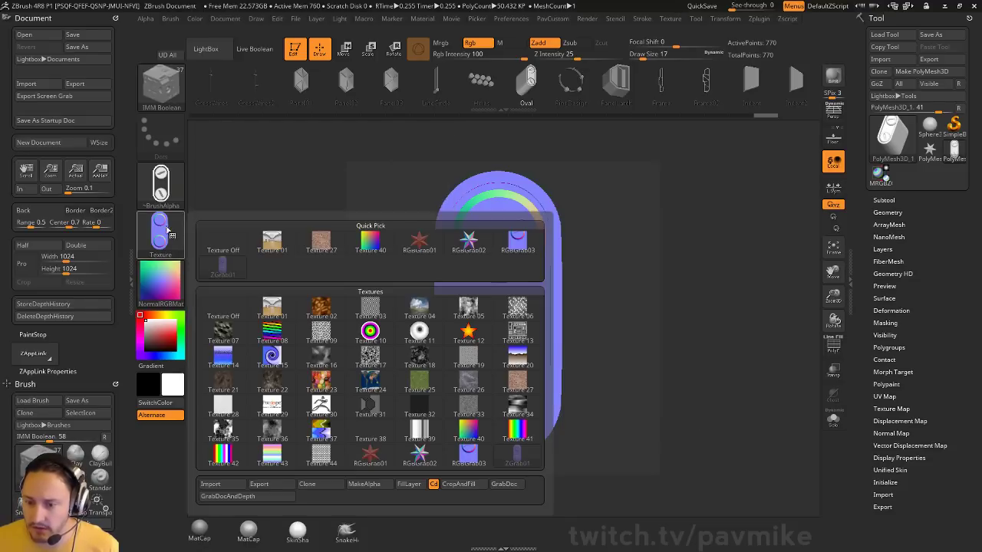
left_click(290, 485)
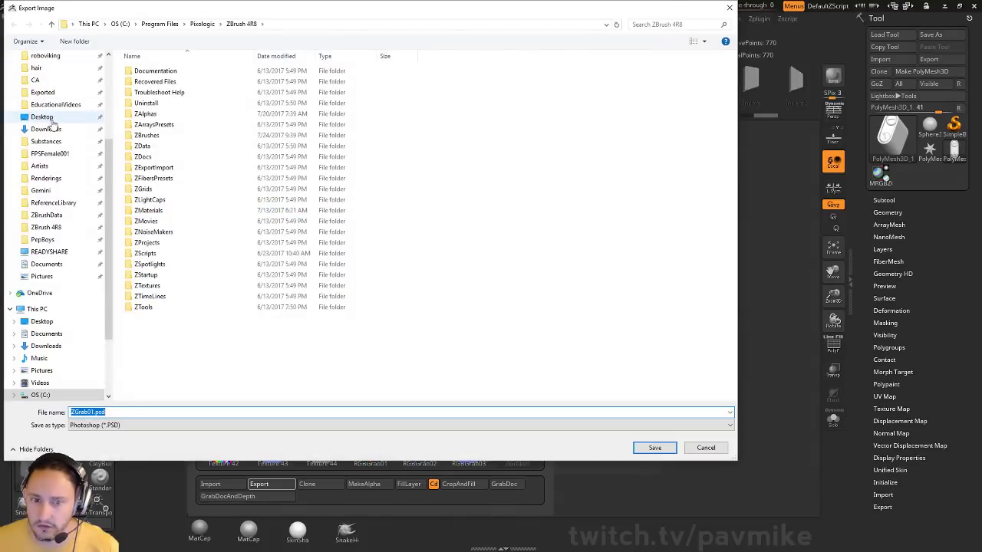
left_click(43, 119)
double_click(138, 411)
type("tes")
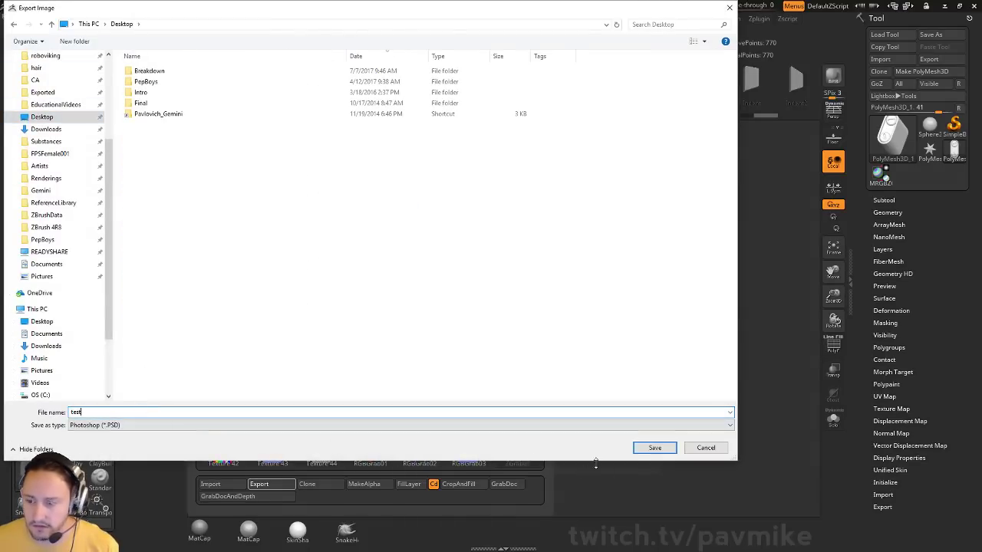
type("t")
left_click(652, 449)
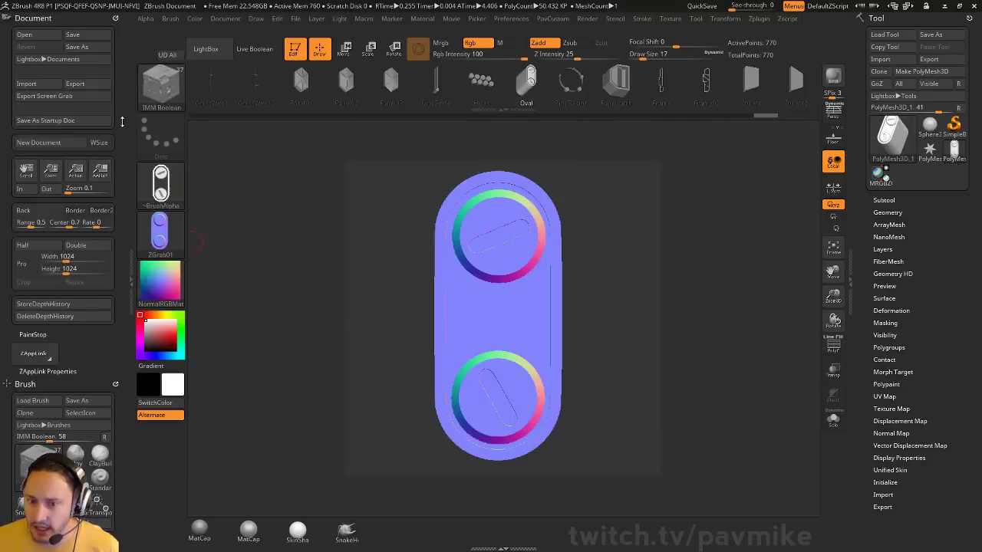
Grab the document as an alpha and export it to the Desktop as a Photoshop file named testa.
left_click(161, 184)
left_click(167, 190)
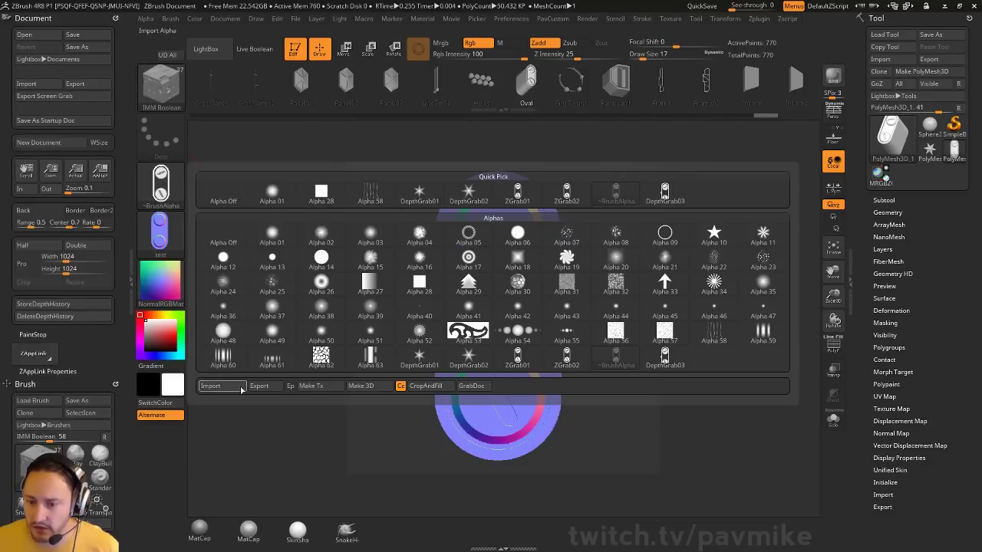
left_click(471, 386)
left_click(163, 188)
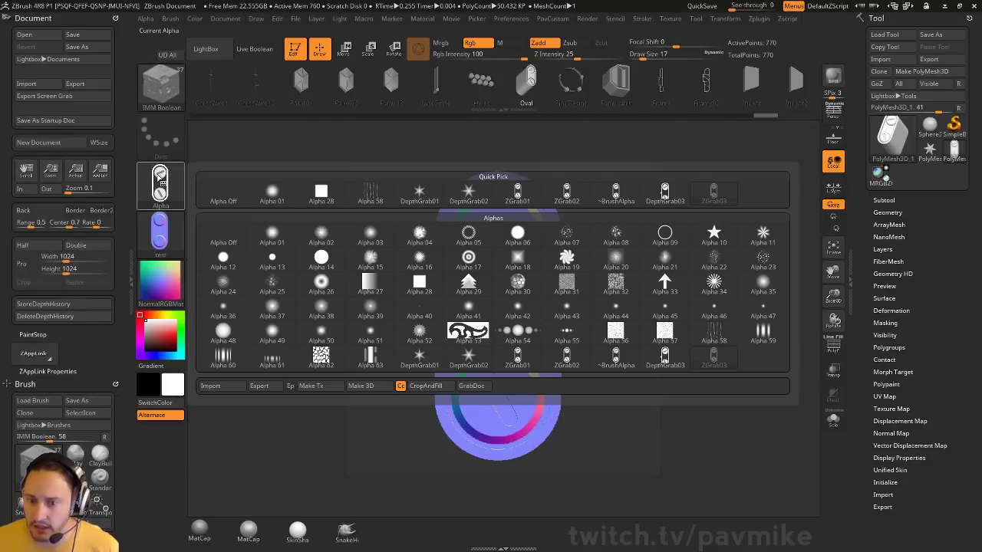
left_click(261, 386)
type("t")
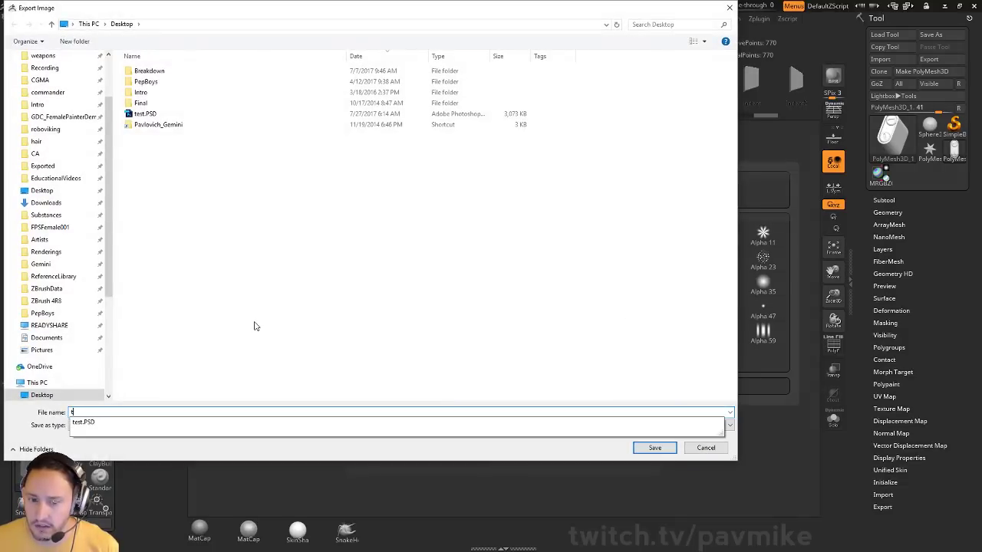
type("esta")
left_click(645, 448)
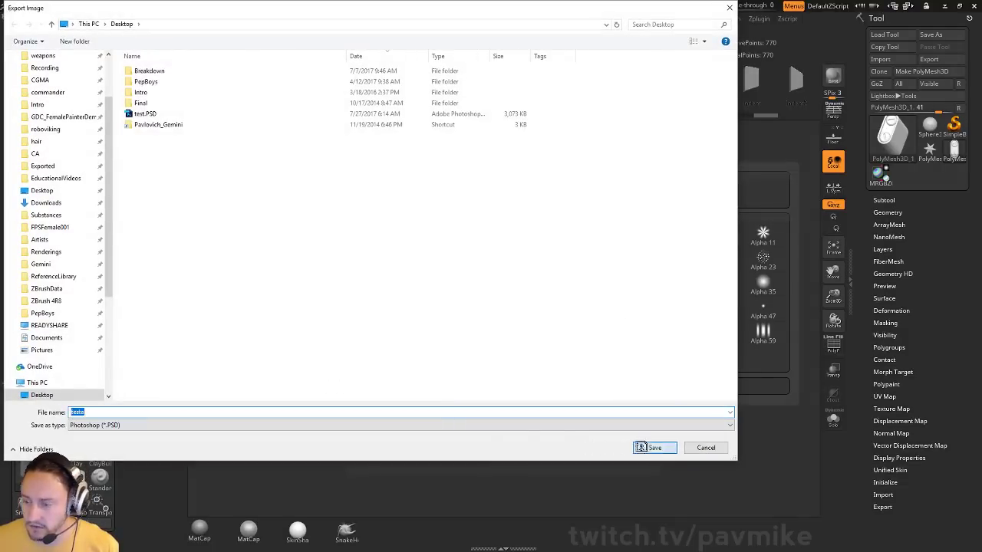
Switch to the Handgun project in Substance Painter and delete the ZBHandgun layer folder.
key("super")
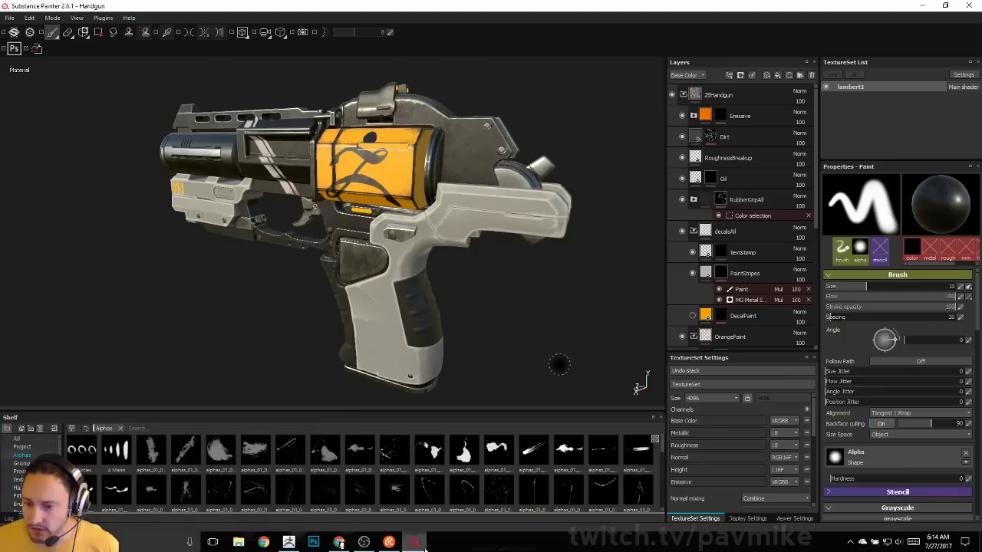
left_click(338, 542)
left_click_drag(135, 249, 240, 192, "alt")
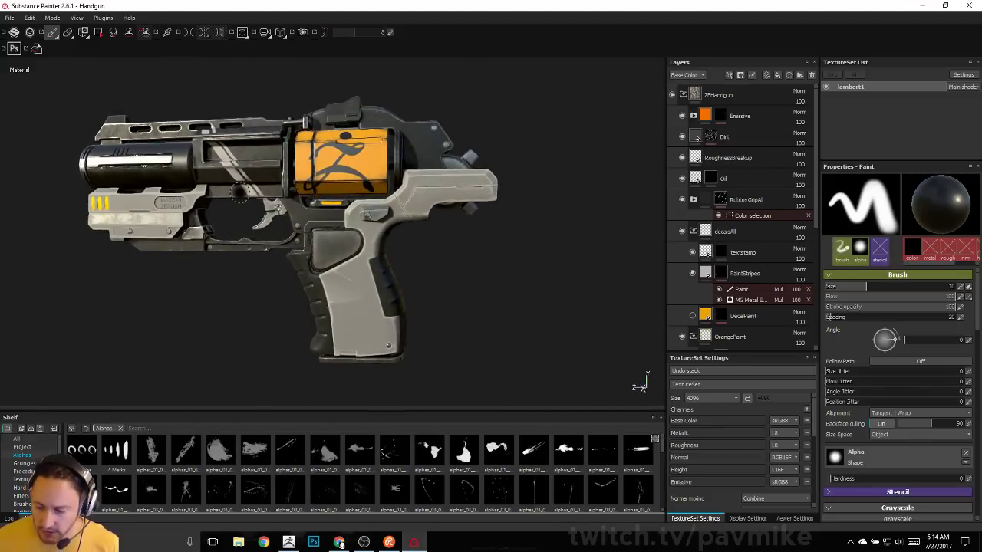
left_click_drag(283, 139, 334, 175, "alt")
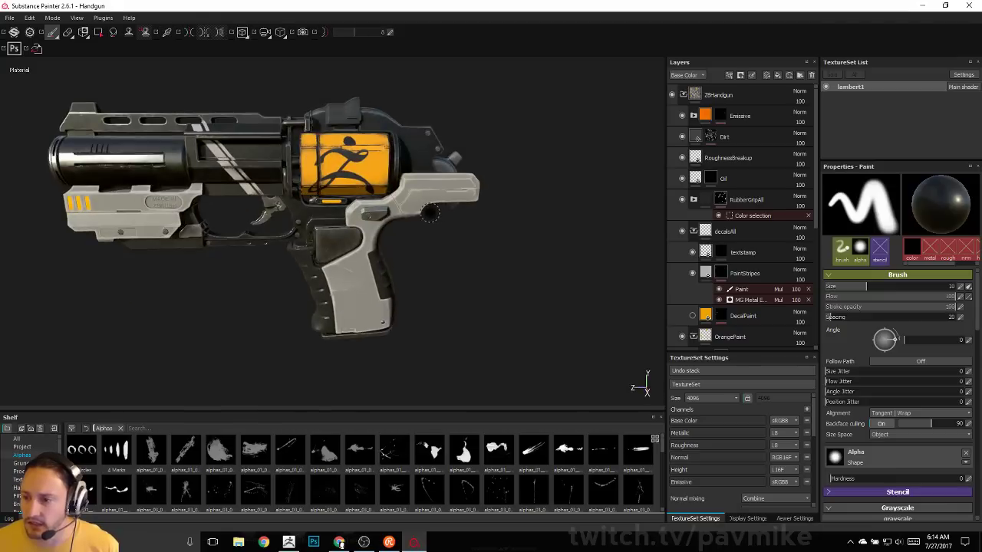
left_click(752, 116)
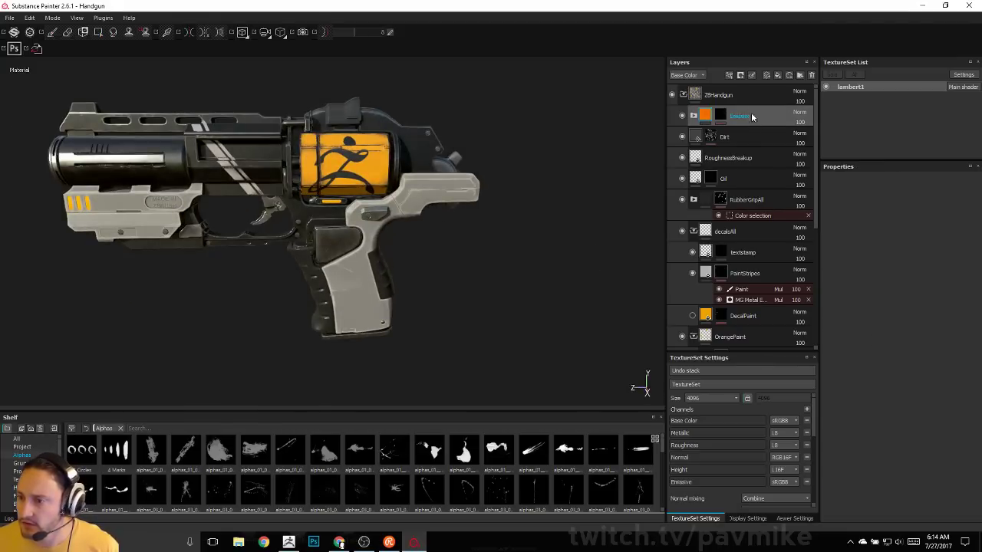
left_click(787, 94)
left_click(812, 75)
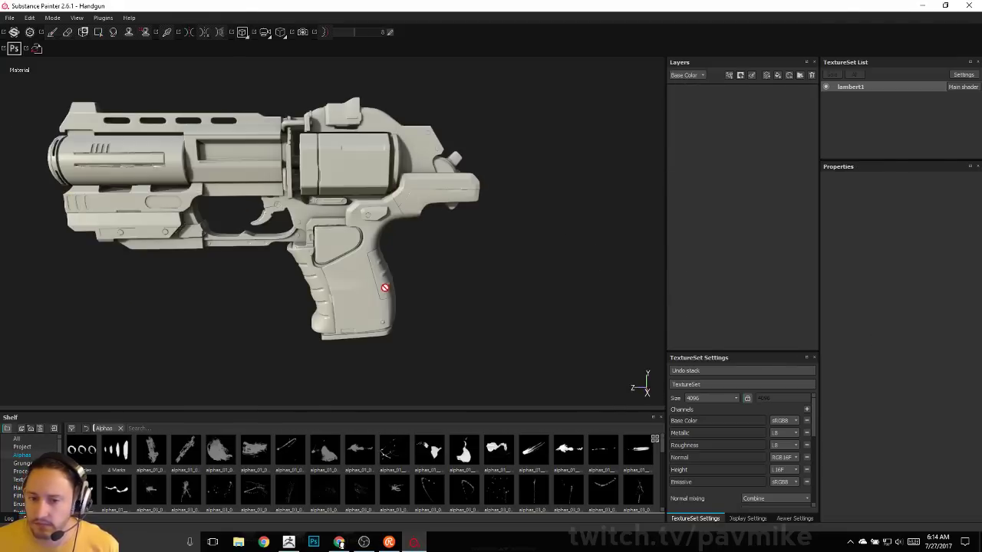
Inspect the untextured handgun from several angles, checking its lighting and surface.
left_click_drag(384, 287, 375, 287, "alt")
right_click_drag(375, 287, 393, 269, "alt")
left_click_drag(392, 269, 388, 260, "alt")
middle_click_drag(388, 260, 396, 276, "alt")
left_click_drag(397, 276, 384, 266, "alt")
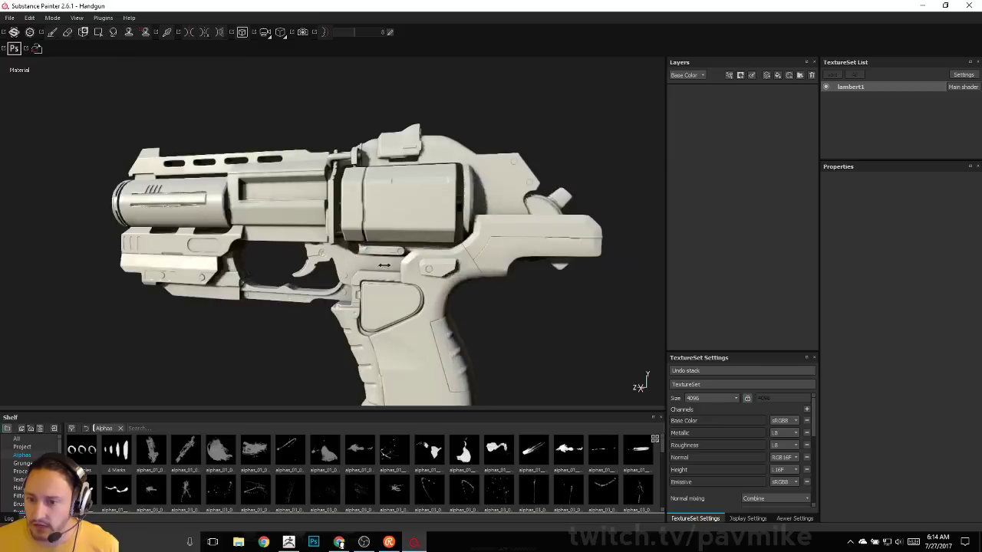
mouse_move(384, 265)
right_mouse_down("shift")
mouse_move(394, 272)
mouse_move(381, 276)
right_mouse_up("shift")
left_click_drag(381, 277, 390, 278, "alt")
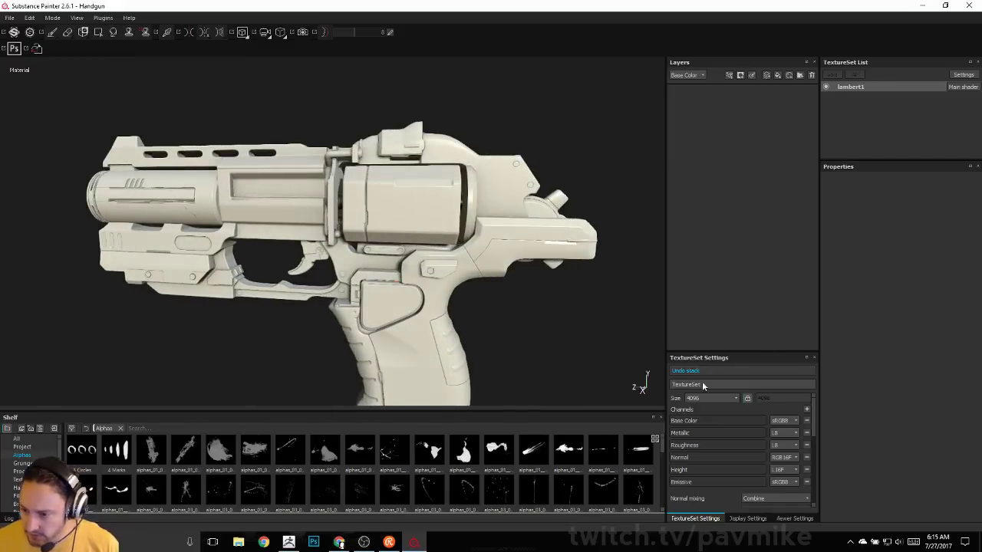
Add a fill layer, rename it Height and give it a black mask.
left_click_drag(610, 232, 642, 241, "alt")
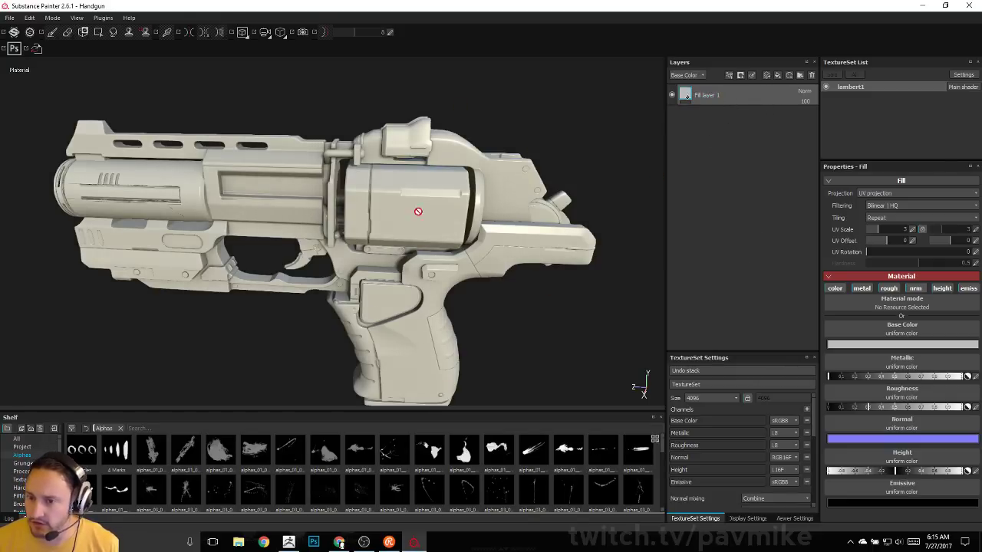
left_click_drag(556, 77, 420, 195, "alt")
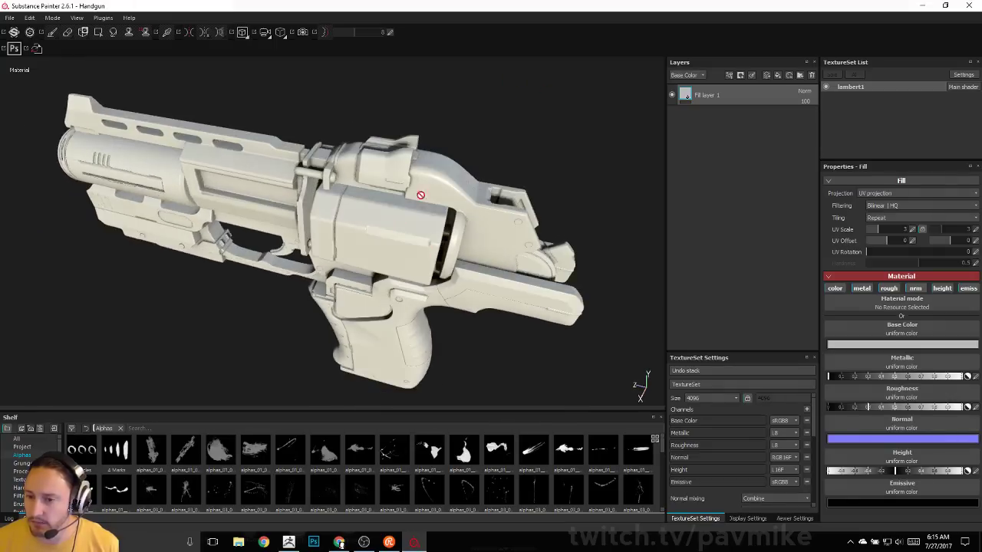
left_click_drag(565, 126, 790, 127, "alt")
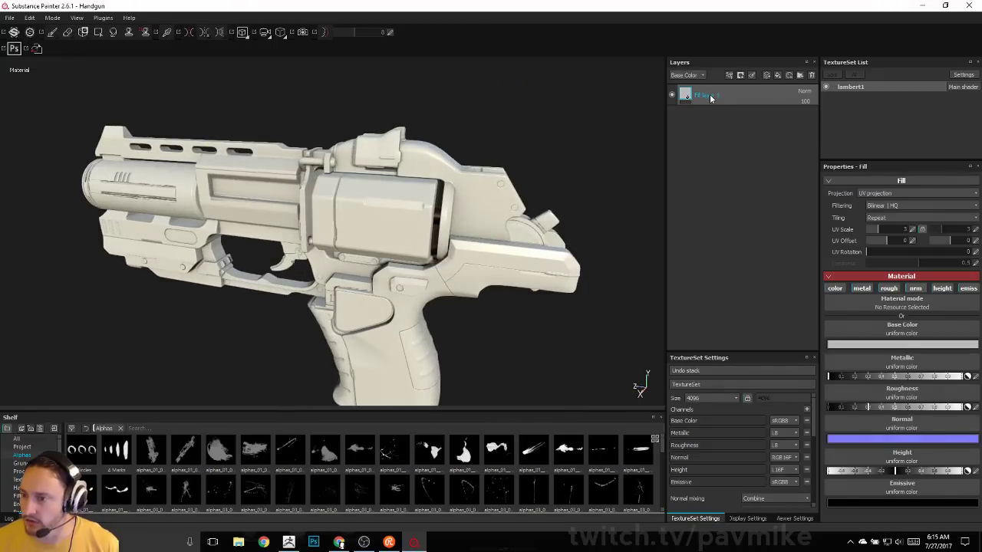
type("Height")
key("Return")
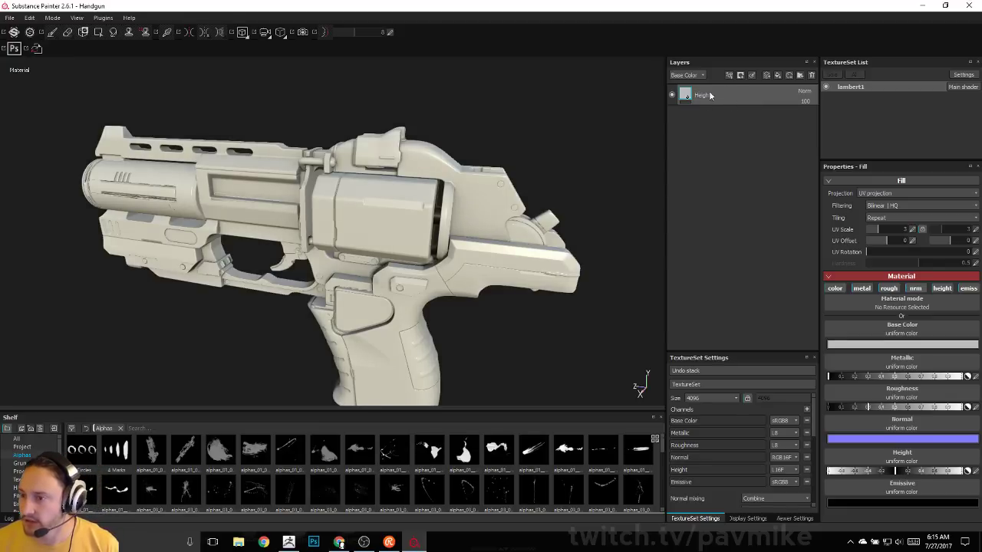
right_click(709, 94)
left_click(737, 112)
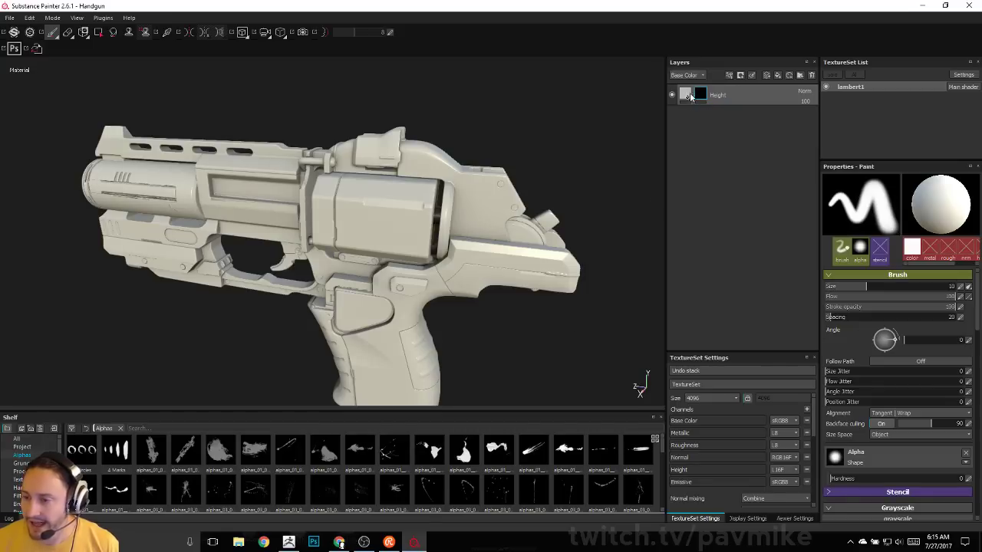
Disable the Height layer's color, metal, rough, nrm and emiss channels, keeping only height, and raise the height value slightly above zero.
mouse_move(489, 182)
left_mouse_down("alt")
mouse_move(500, 167)
mouse_move(442, 227)
mouse_move(555, 220)
mouse_move(548, 231)
left_mouse_up("alt")
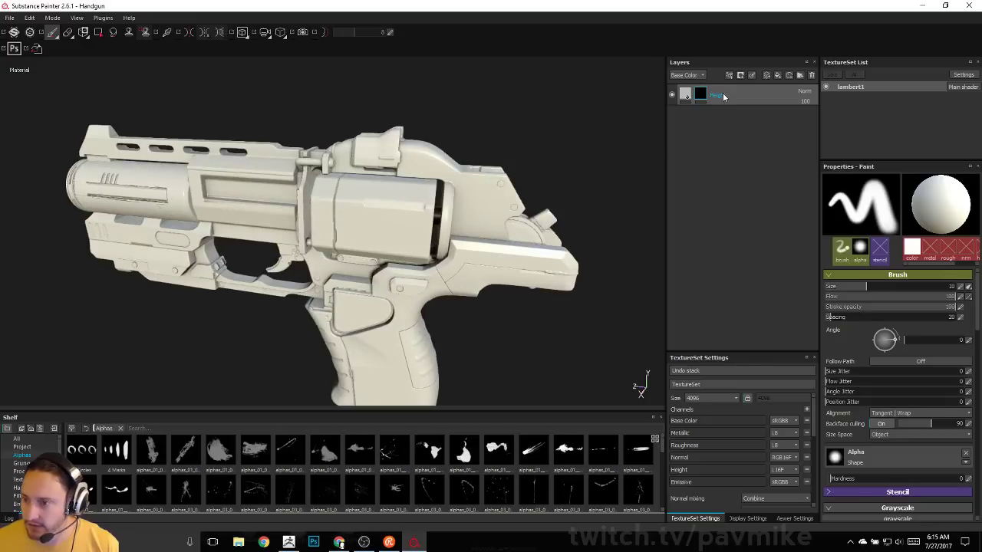
scroll(844, 419, "down", 5)
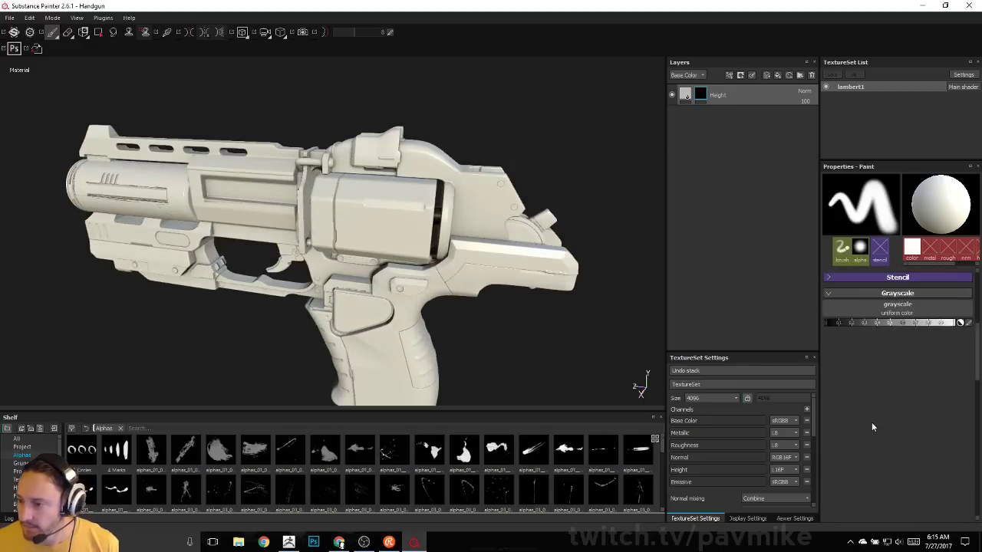
left_click(685, 93)
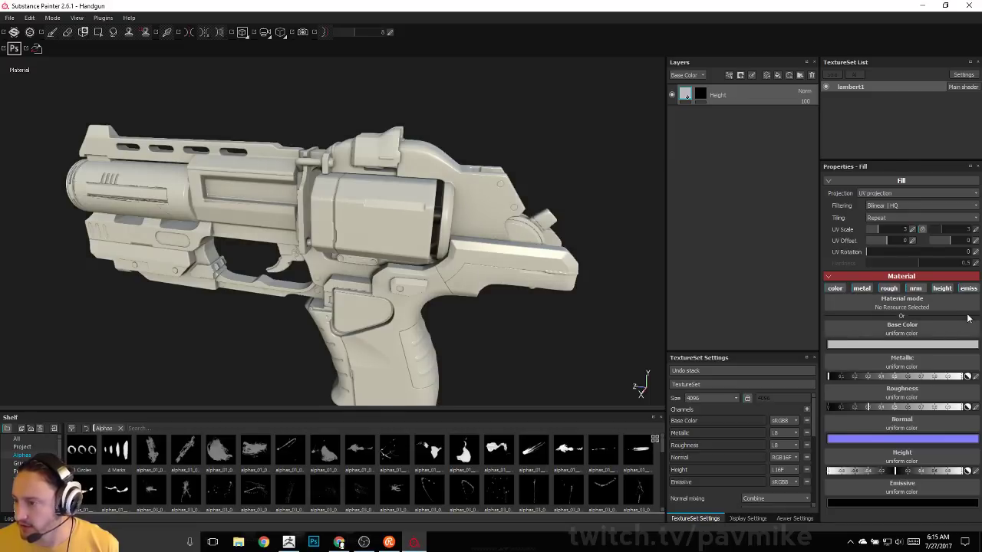
left_click(836, 289)
left_click(861, 289)
left_click(888, 288)
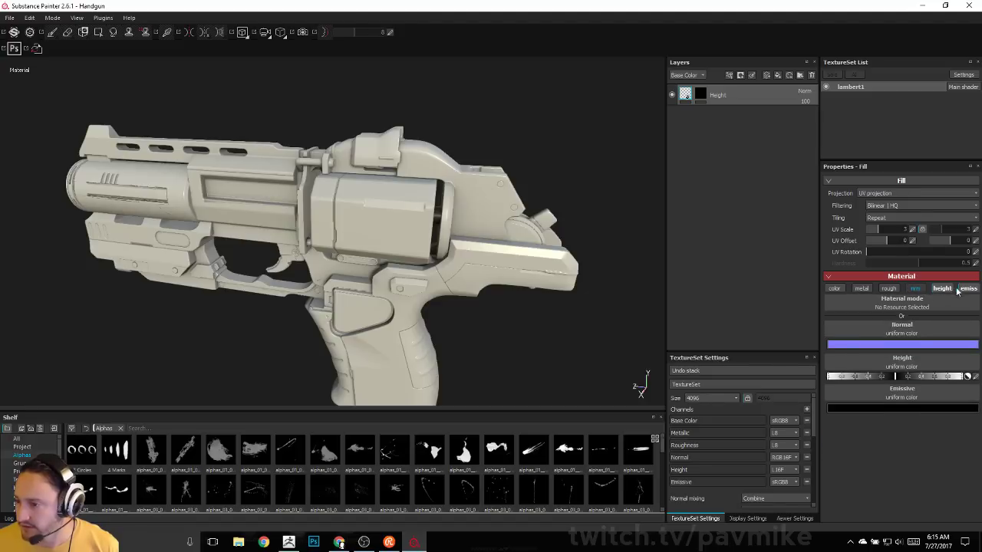
left_click(968, 288)
left_click(915, 288)
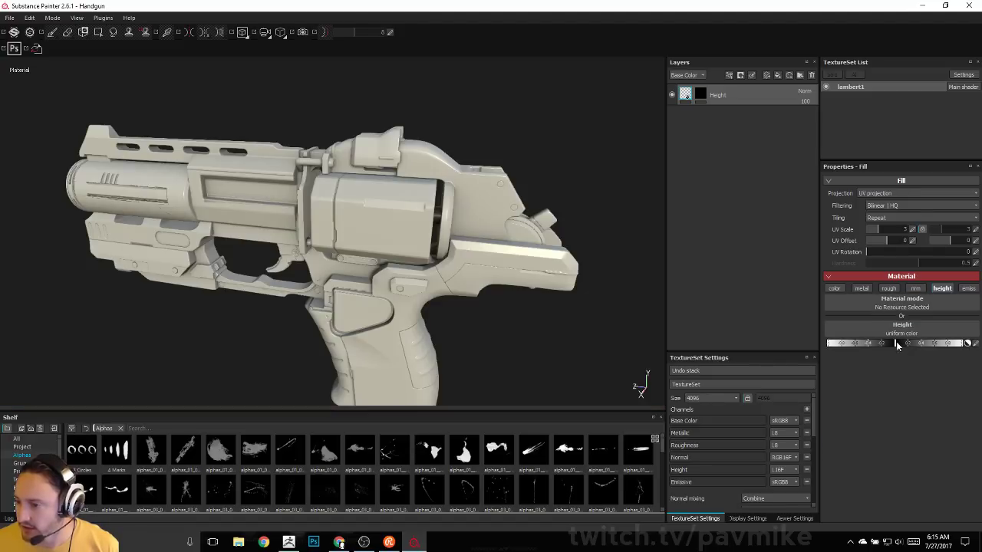
left_click_drag(452, 217, 472, 93, "alt")
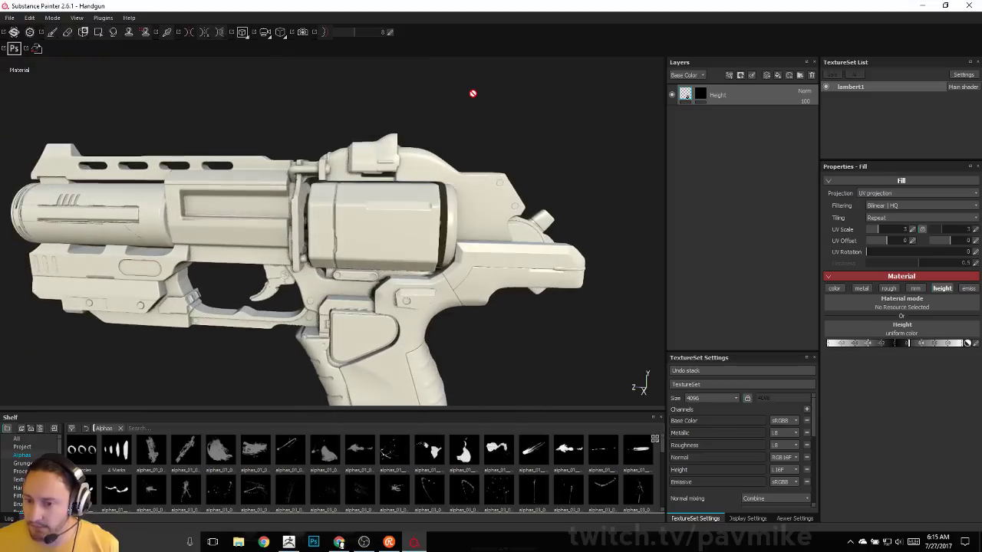
Find the viewport's shadow option in the viewer settings and turn shadows off.
left_click(766, 517)
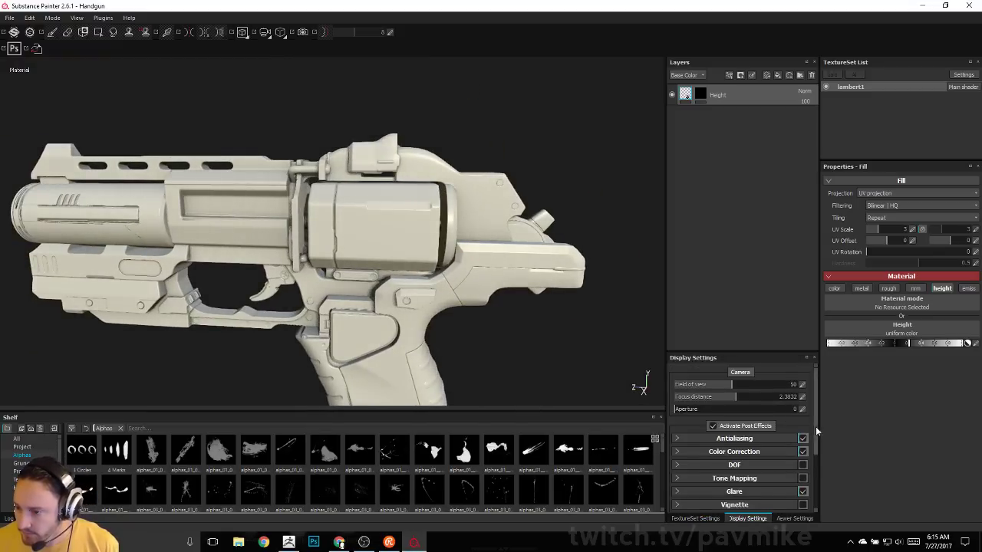
scroll(808, 438, "down", 2)
left_click(695, 518)
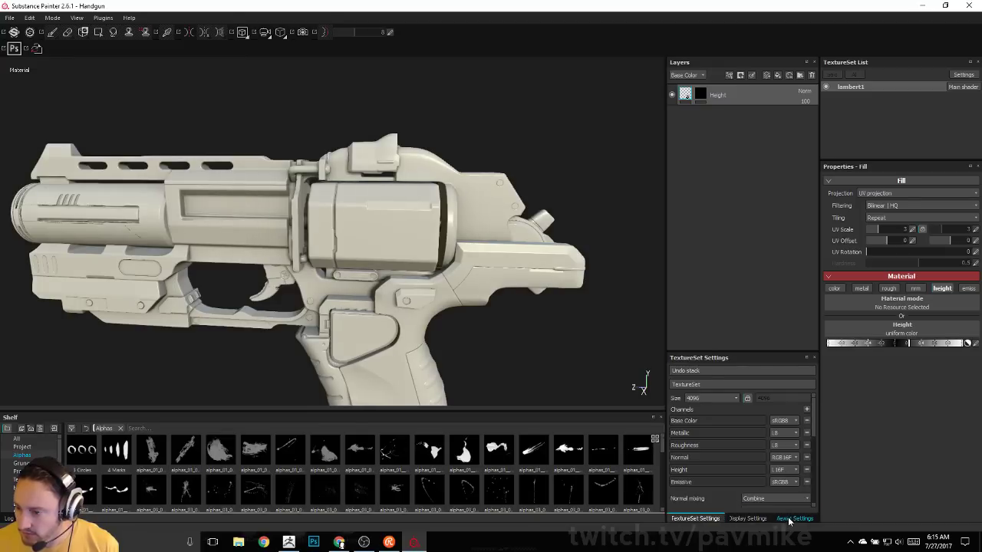
left_click(789, 519)
left_click_drag(816, 443, 813, 479)
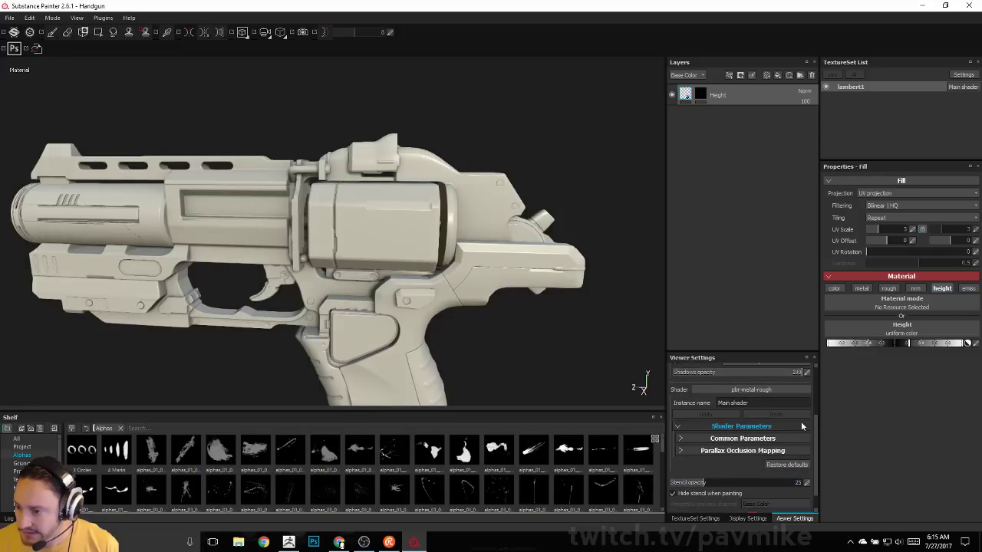
left_click_drag(815, 422, 820, 371)
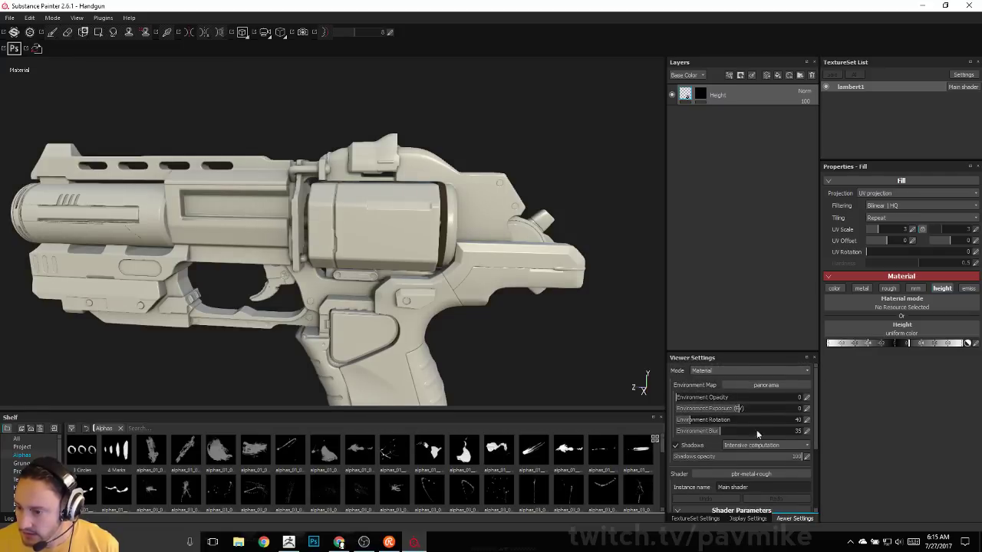
left_click(678, 445)
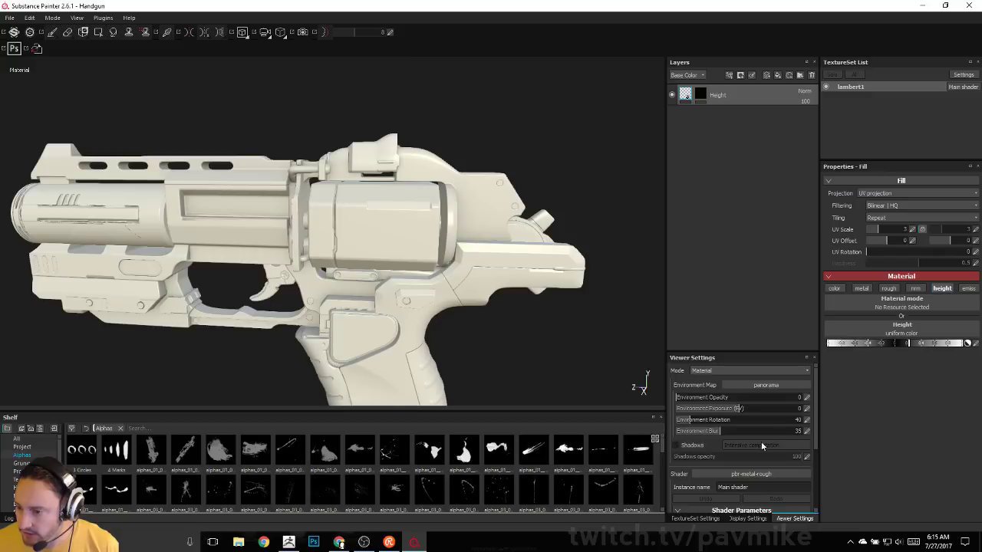
Lower the shader quality in the viewer's common parameters to Low (16 spp).
left_click_drag(813, 411, 813, 440)
left_click(682, 447)
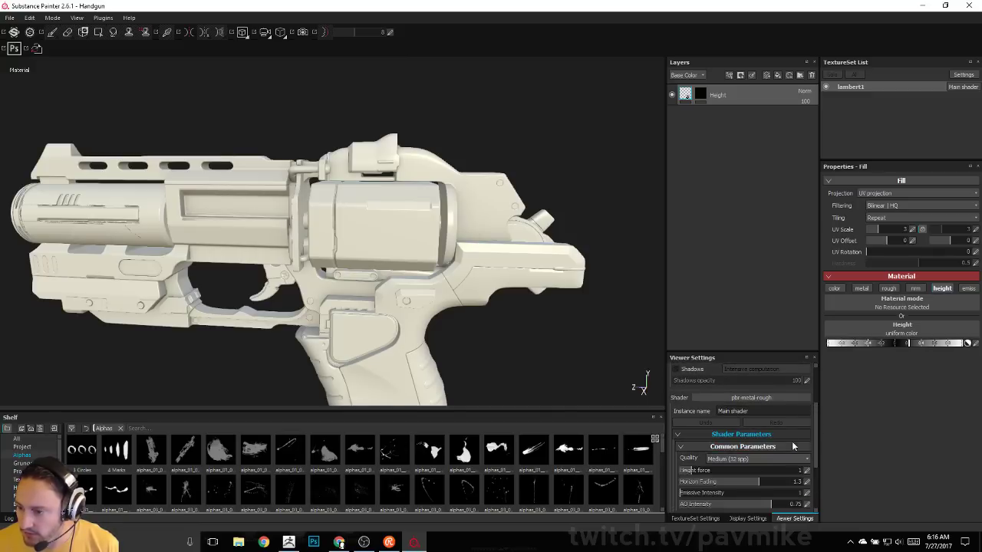
left_click(781, 458)
left_click(750, 474)
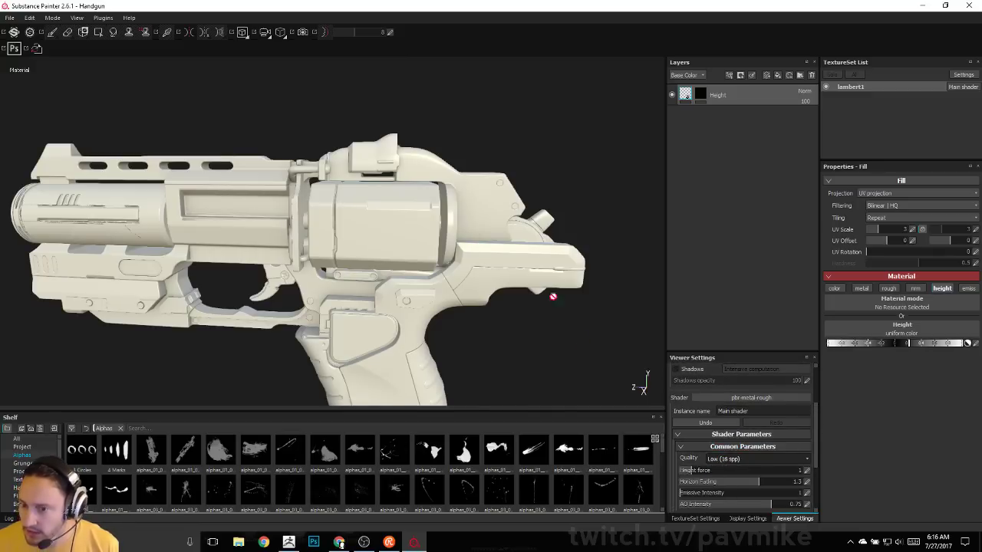
left_click_drag(552, 292, 586, 203, "alt")
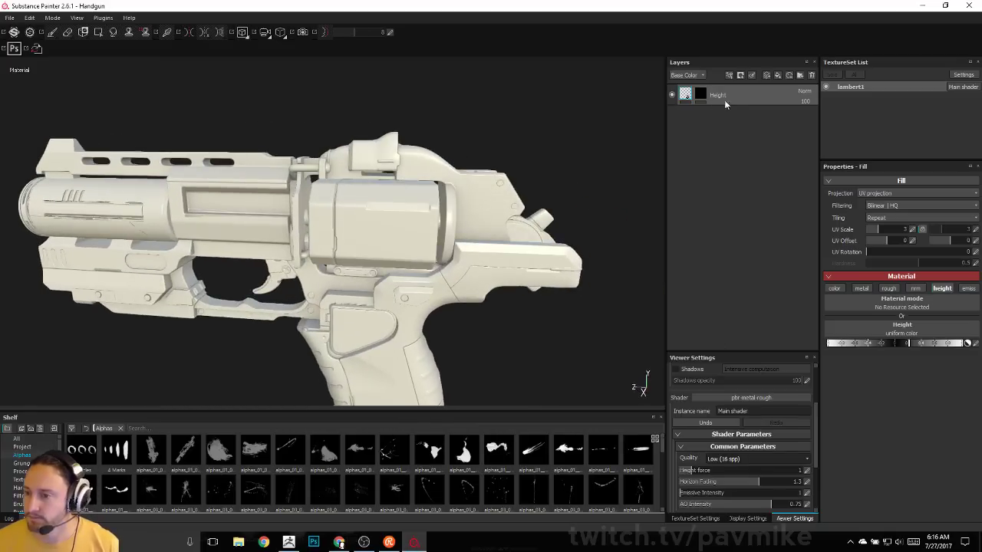
Try a stroke on the revolver cylinder with the Default Hard brush in the Height layer's mask, and undo it.
key("1")
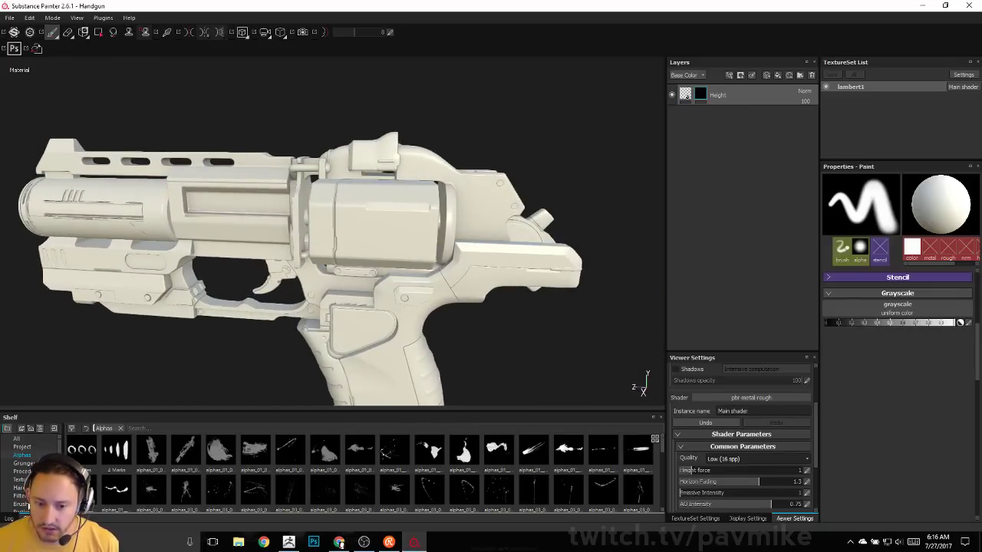
left_click(20, 504)
left_click(186, 489)
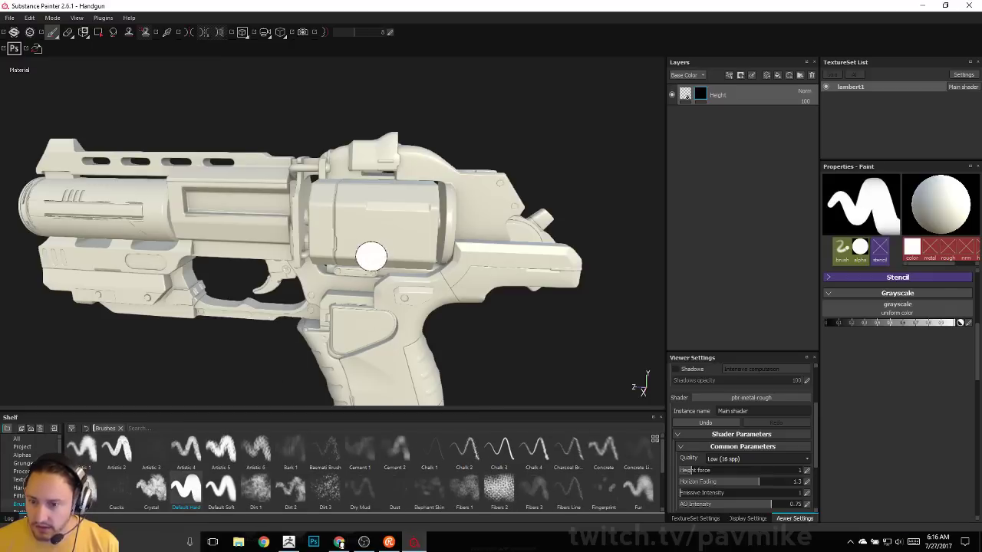
left_click_drag(517, 158, 680, 103, "alt")
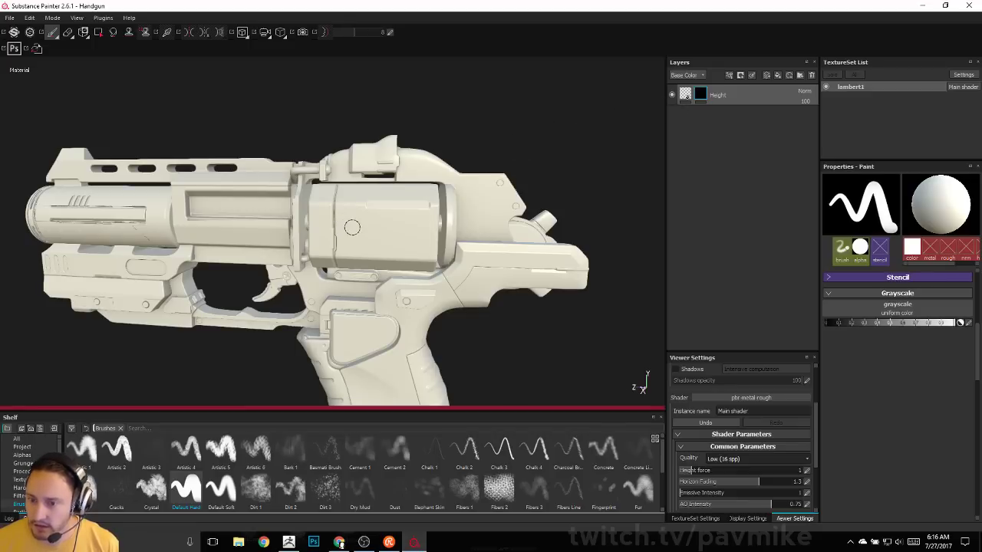
mouse_move(352, 227)
left_mouse_down()
mouse_move(395, 234)
mouse_move(389, 222)
left_mouse_up()
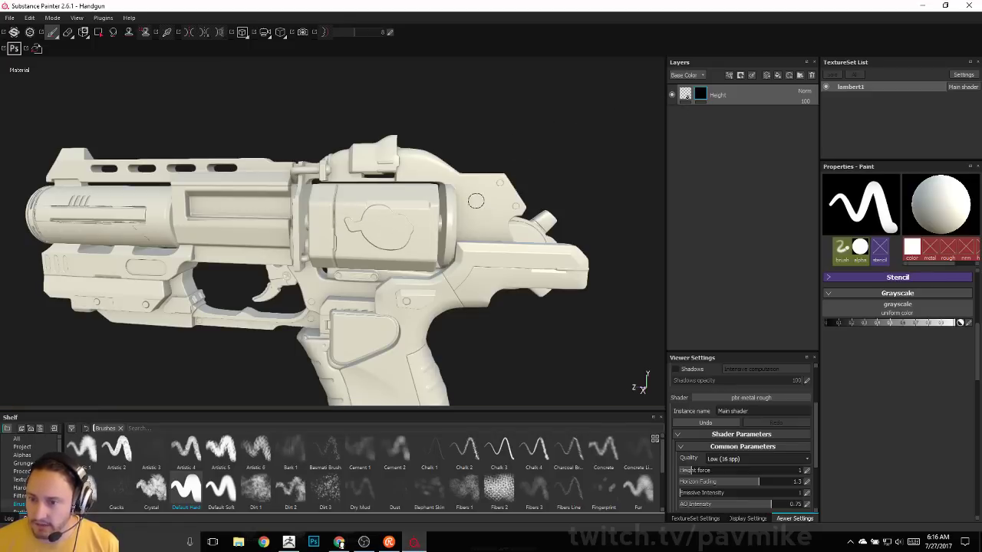
left_click_drag(541, 158, 554, 194, "alt")
key("ctrl+z")
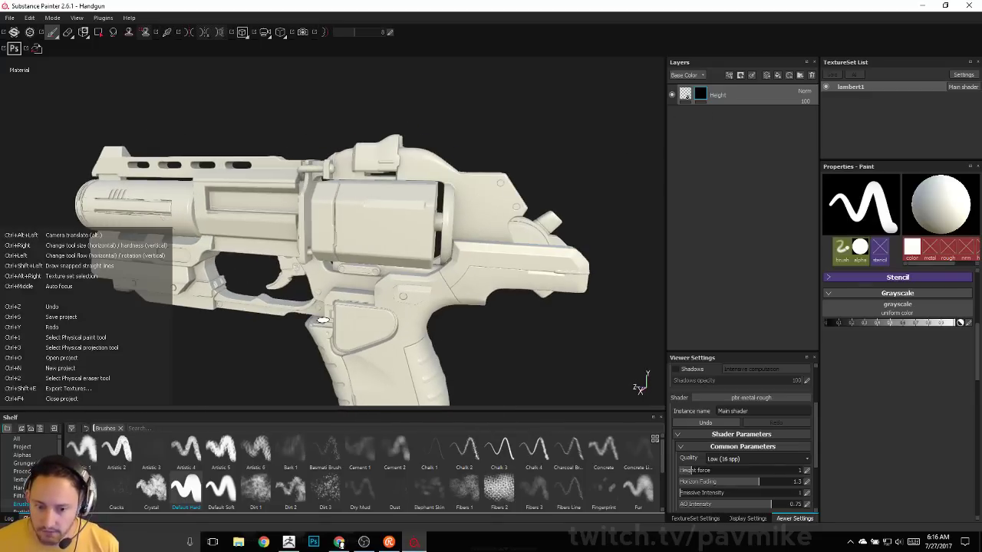
Choose the Stitches 1 brush, test a stroke on the cylinder and undo that stroke.
scroll(184, 509, "down", 2)
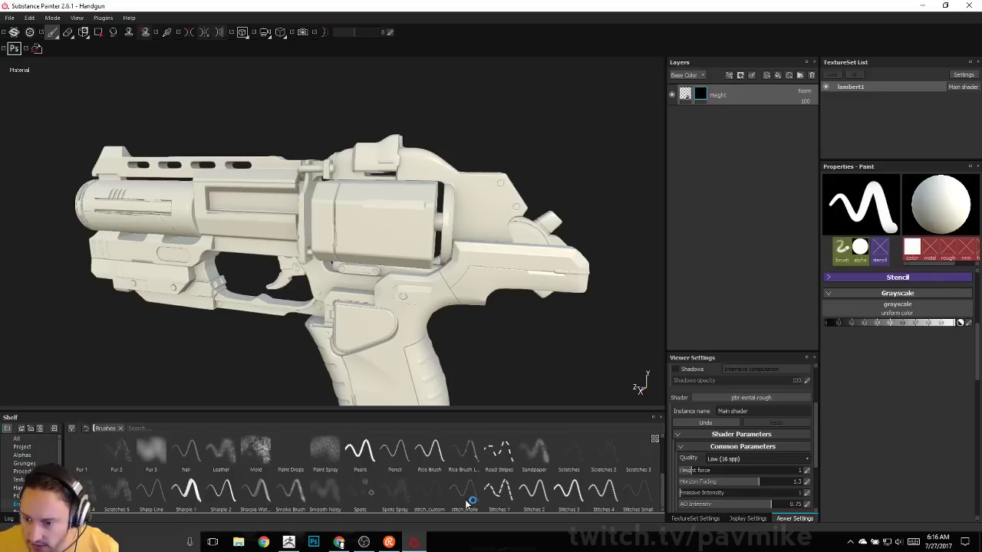
left_click(504, 460)
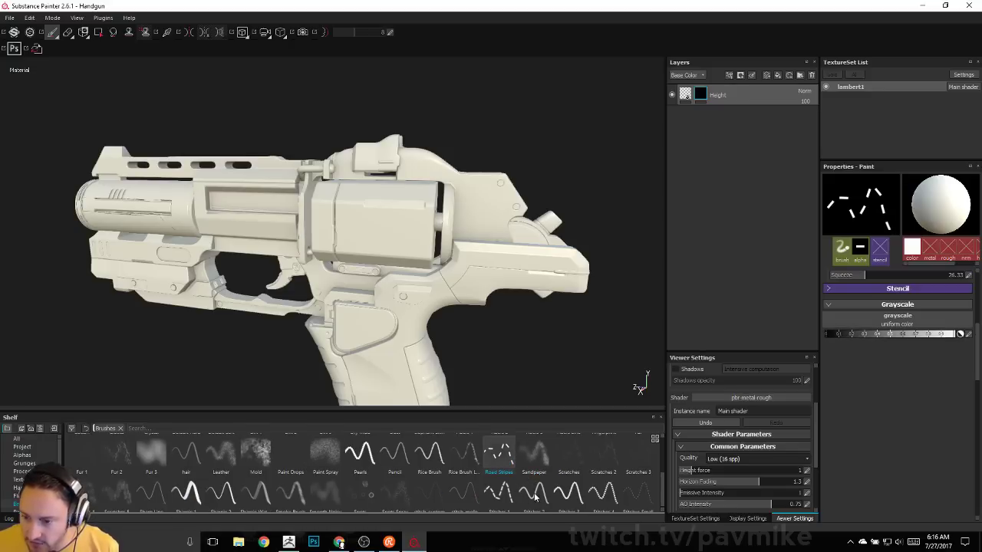
left_click(535, 497)
left_click(498, 494)
left_click_drag(536, 383, 557, 361, "alt")
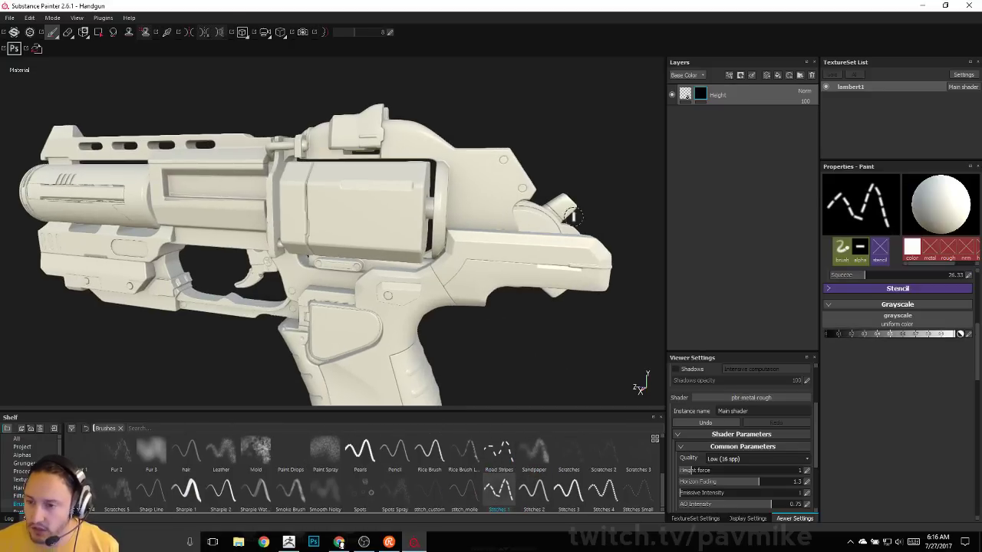
left_click_drag(569, 215, 546, 216, "alt")
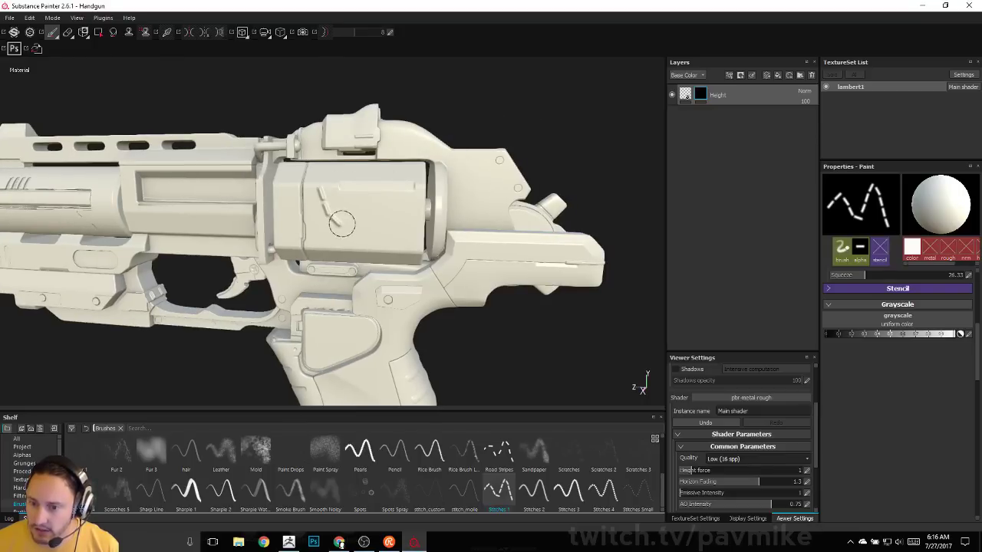
left_click_drag(377, 213, 404, 205)
key("ctrl+z")
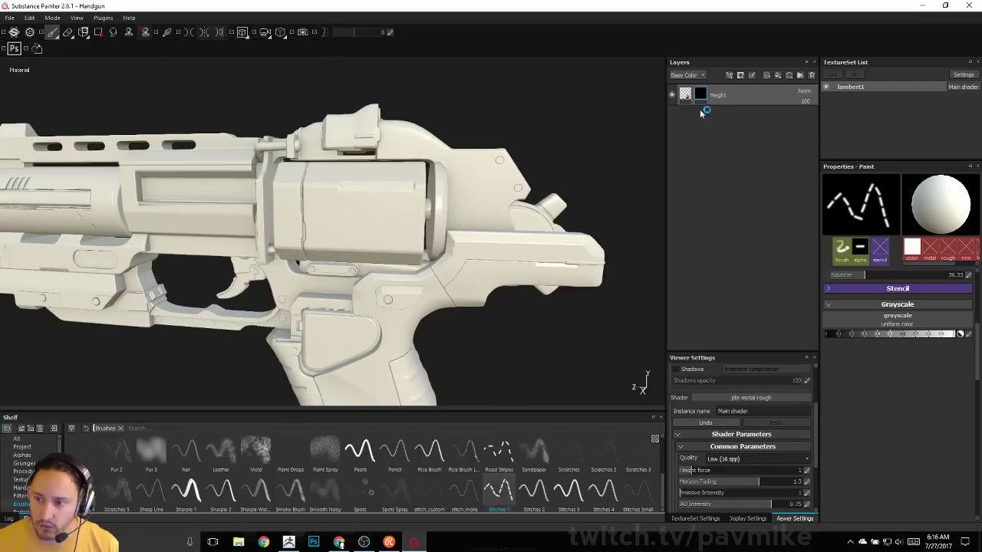
Enable the Height fill layer's color channel and set its base color to pure red.
left_click(687, 97)
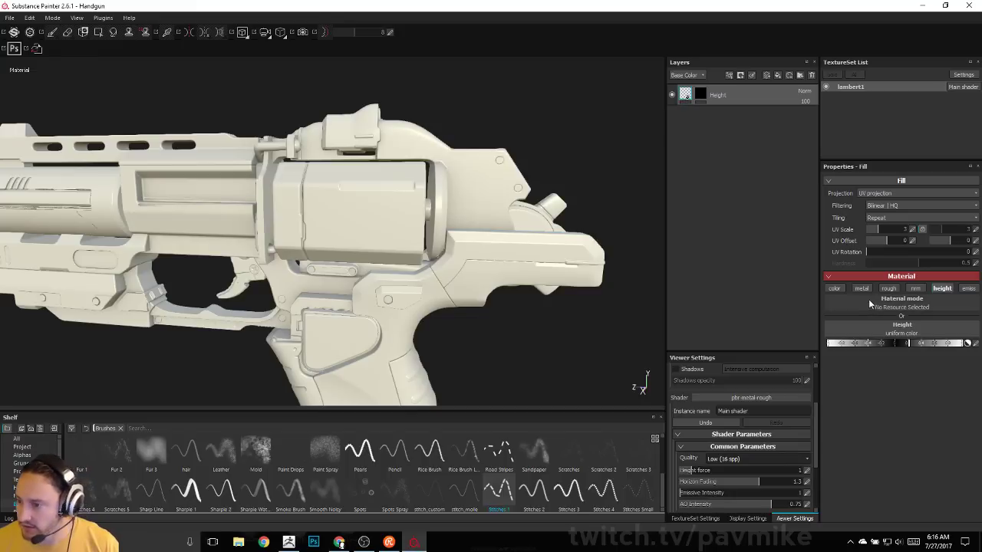
left_click(836, 289)
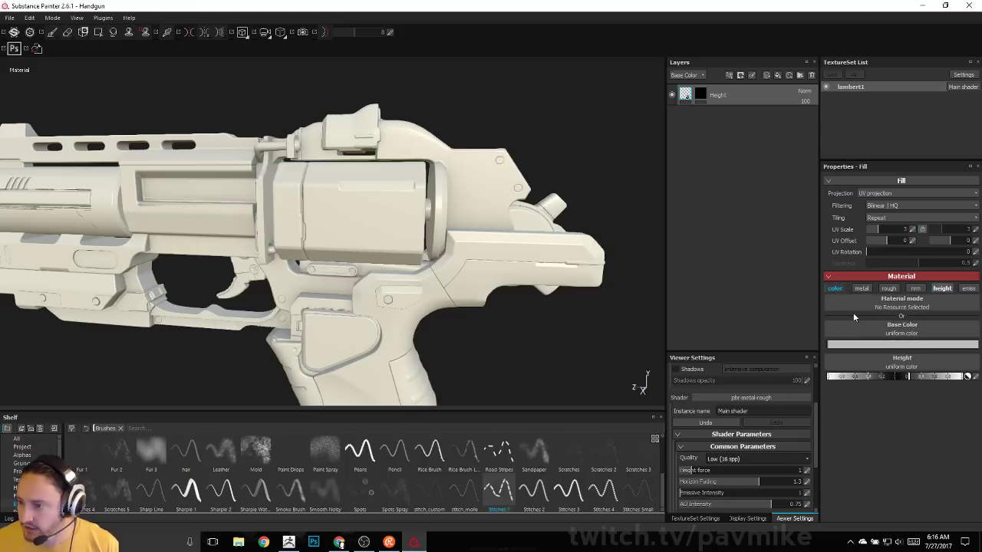
left_click(881, 347)
left_click_drag(881, 345, 898, 310)
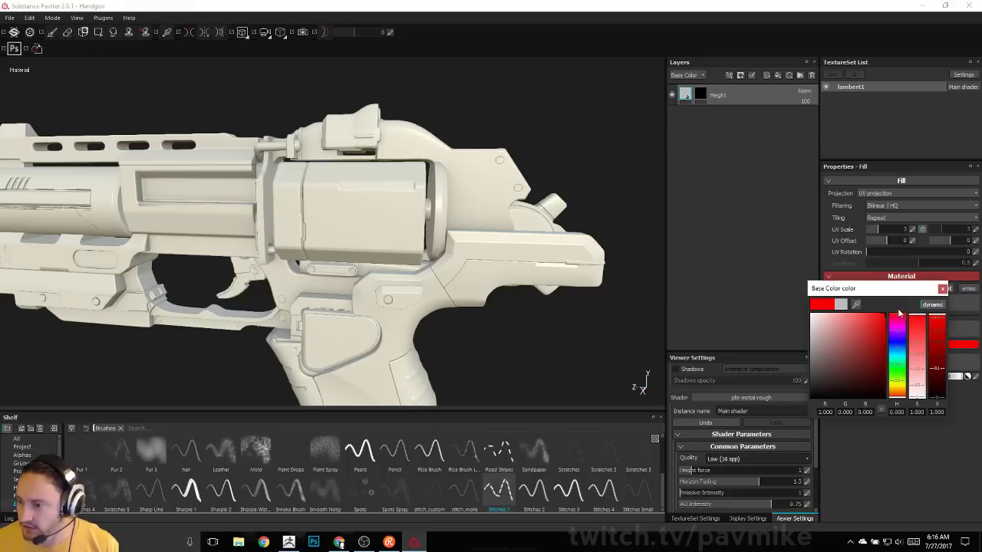
left_click_drag(622, 155, 630, 165, "alt")
left_click(940, 288)
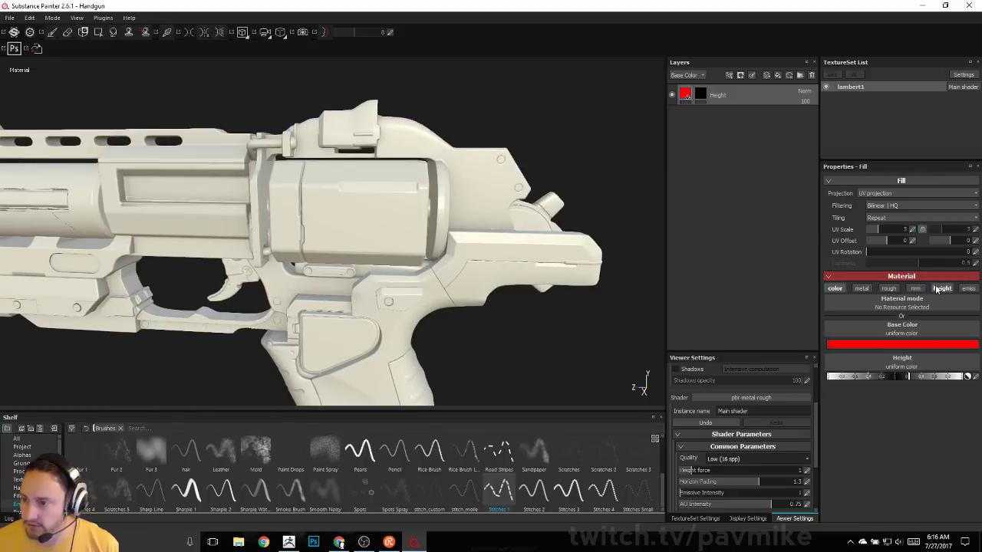
Paint a curved stitched line across the cylinder in the Height mask and set the layer's height to about -0.4.
key("1")
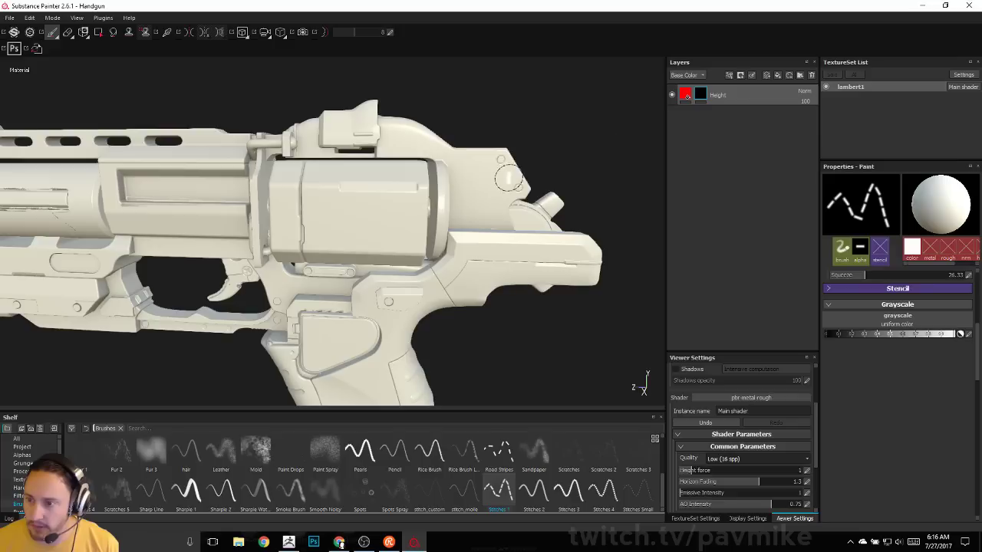
left_click_drag(311, 197, 400, 227)
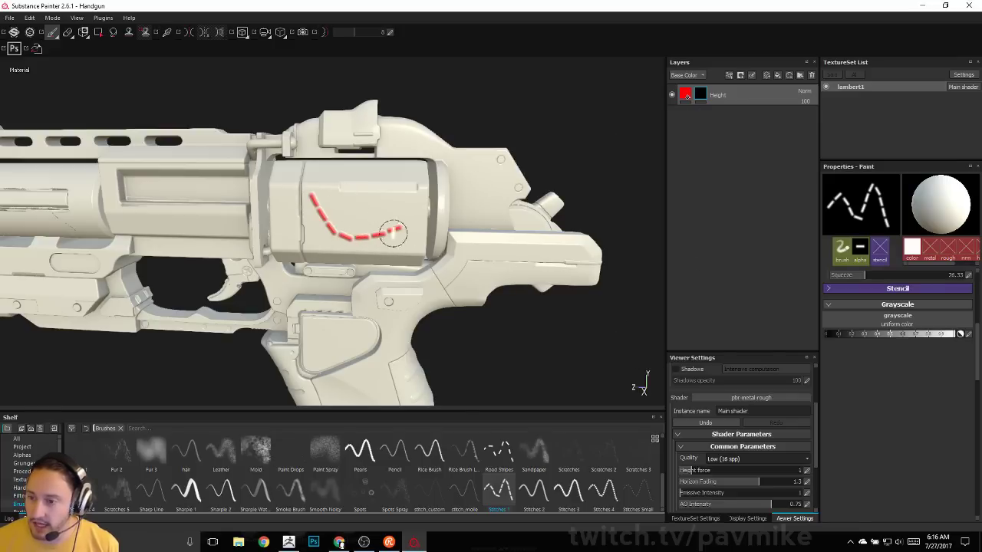
left_click(686, 95)
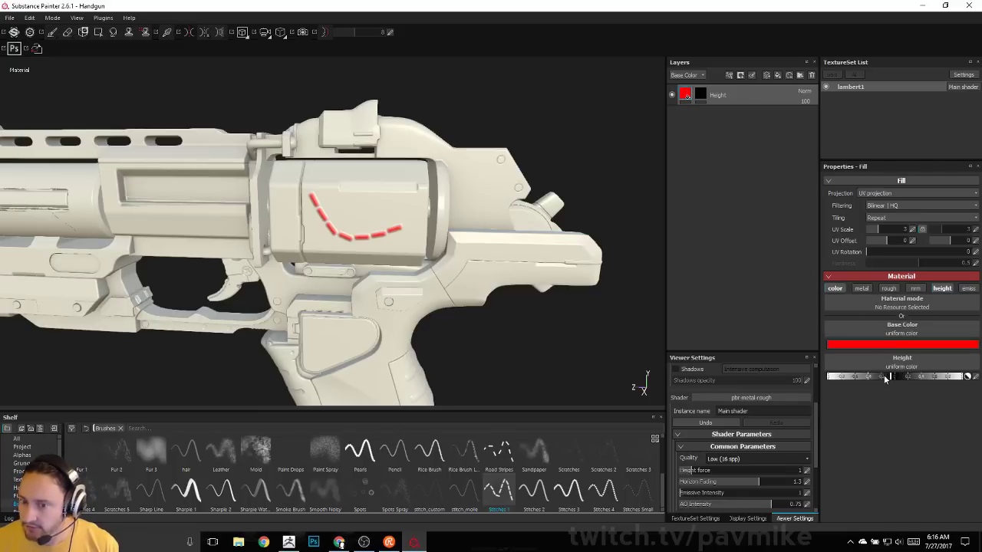
left_click_drag(886, 377, 873, 378)
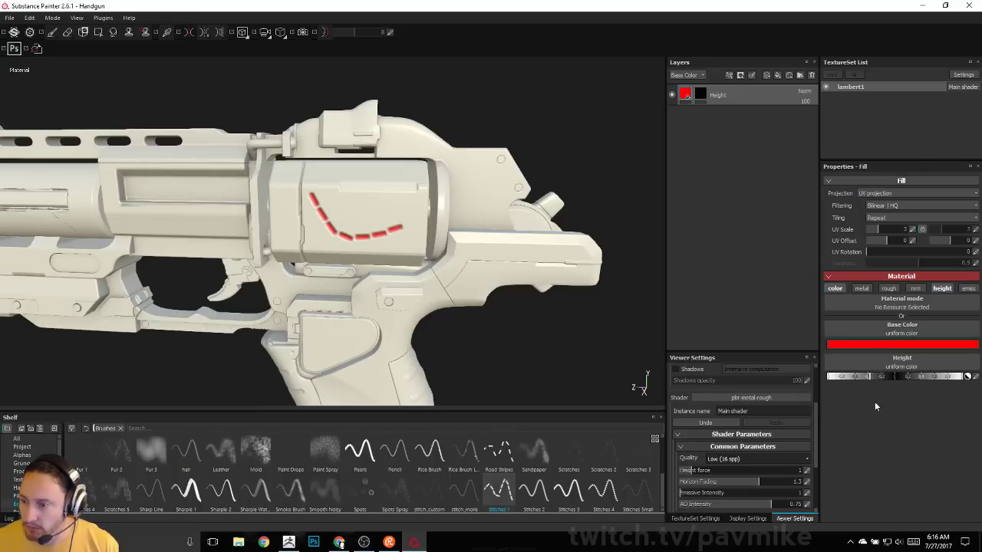
Change the Height layer's base color to blue, enable its metal channel and set metallic to the maximum.
left_click(886, 348)
left_click(899, 345)
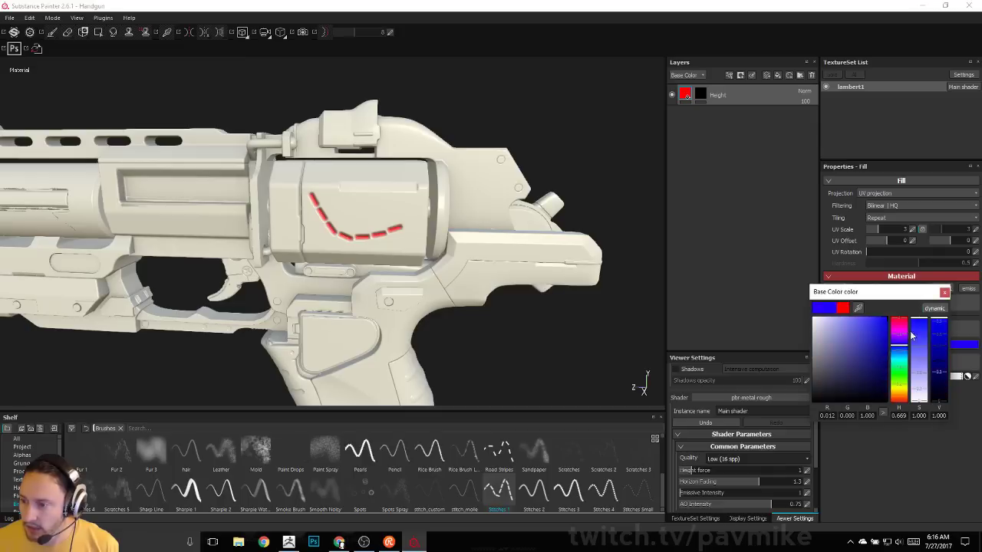
left_click(944, 292)
left_click(862, 288)
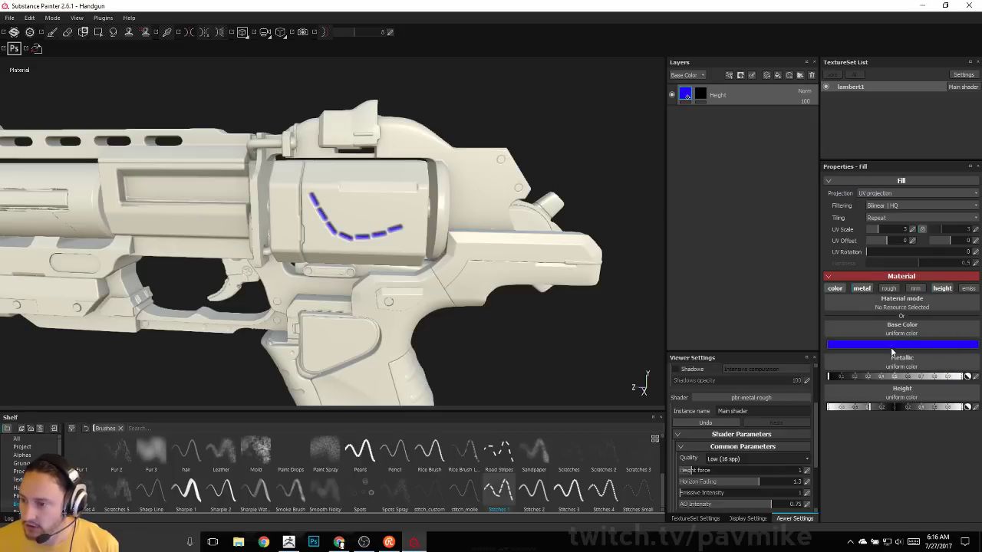
left_click(963, 376)
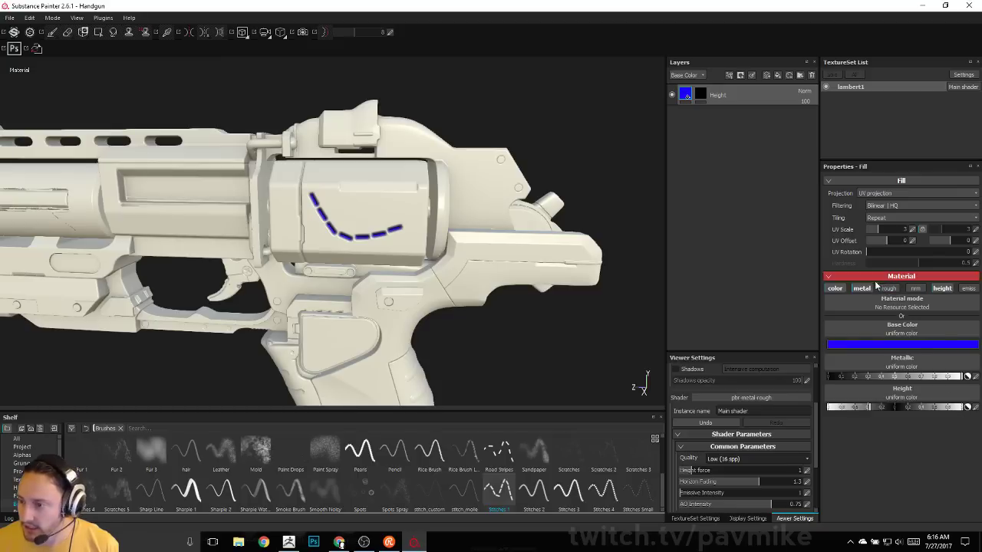
Raise the Height layer's height to about 0.4 and inspect the stitched line under rotated lighting.
left_click(880, 396)
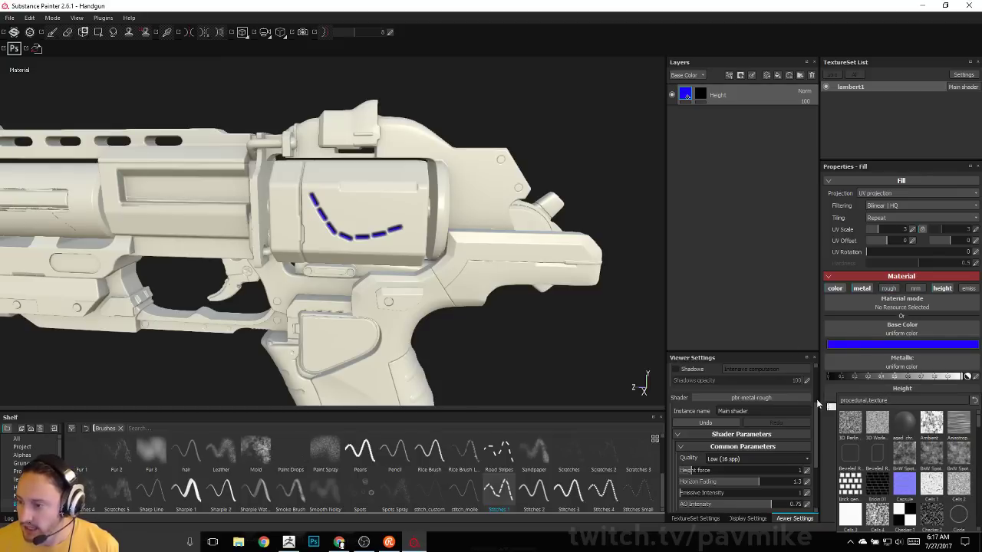
left_click(829, 434)
left_click_drag(896, 406, 919, 407)
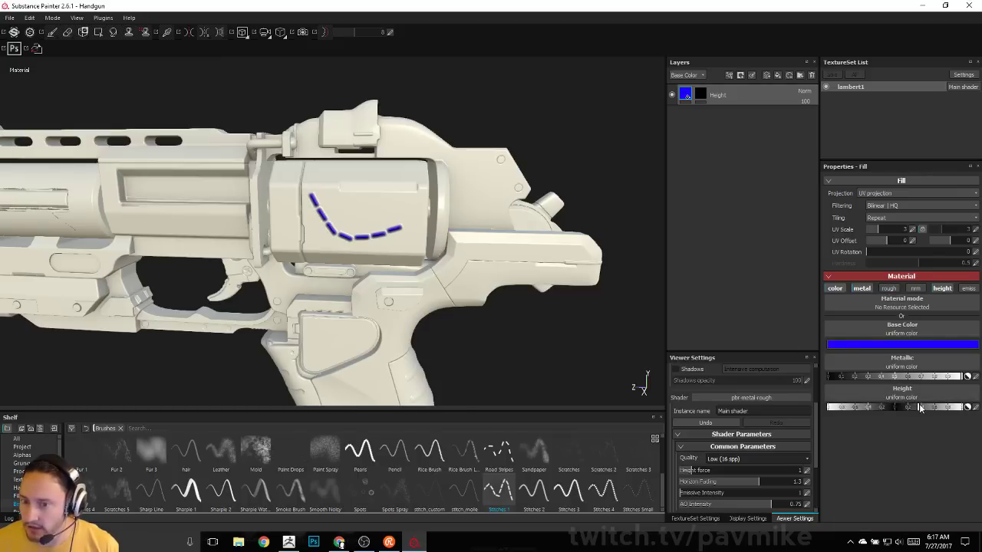
left_click_drag(606, 158, 636, 160, "alt")
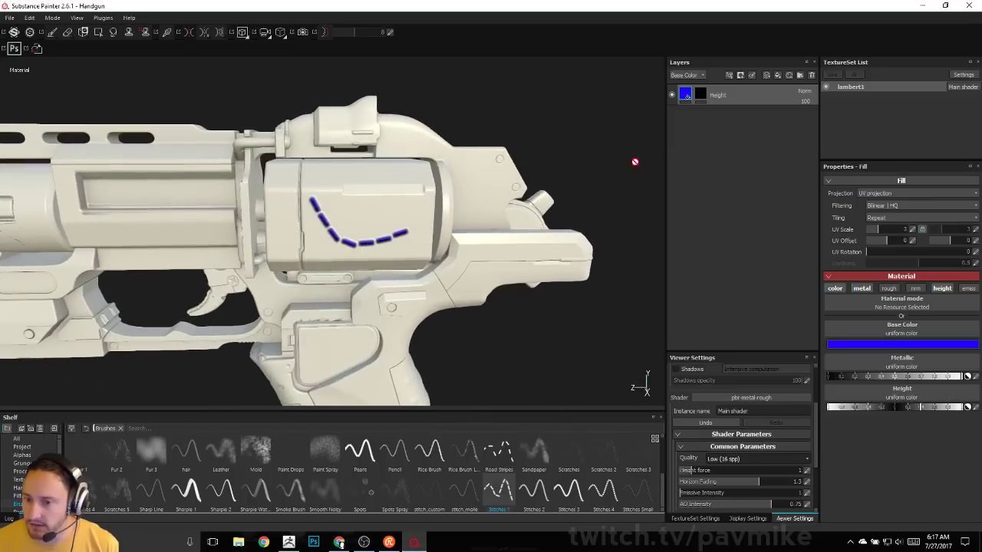
mouse_move(580, 166)
right_mouse_down("shift")
mouse_move(639, 153)
mouse_move(593, 156)
mouse_move(616, 154)
mouse_move(598, 163)
right_mouse_up("shift")
left_click_drag(598, 163, 554, 153, "alt")
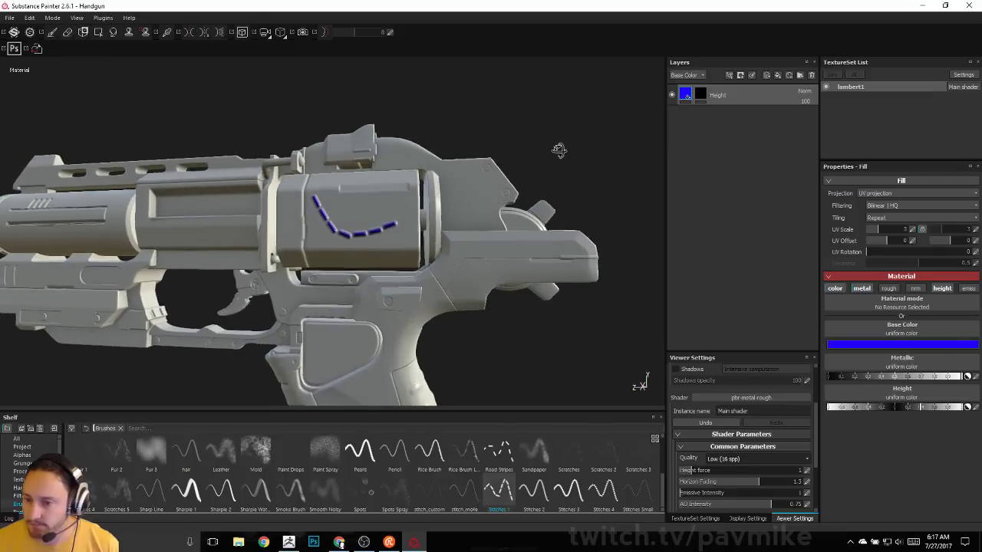
Enable the Height layer's rough channel, set roughness to zero and check the stitches under different lighting.
left_click(888, 289)
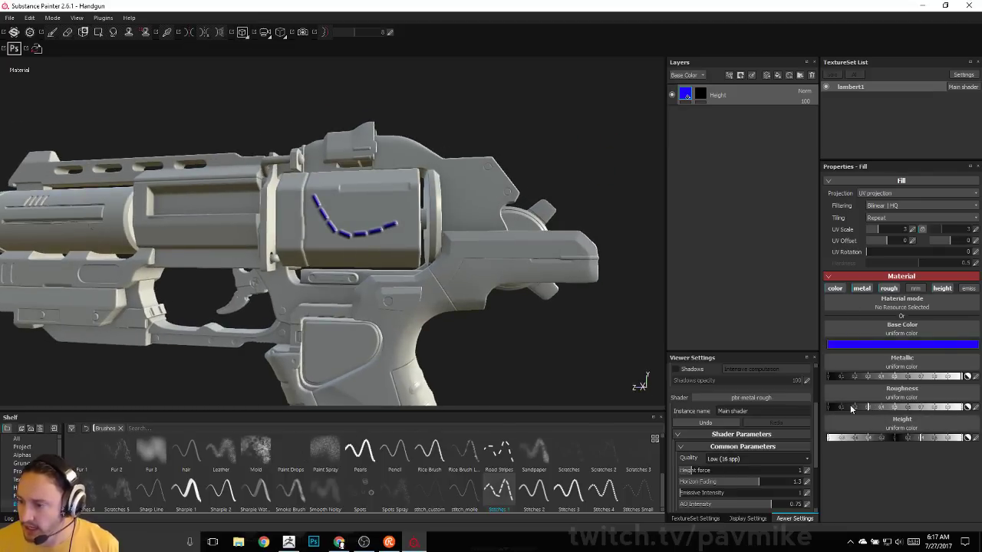
left_click_drag(827, 410, 820, 412)
mouse_move(555, 216)
left_mouse_down("alt")
mouse_move(574, 138)
mouse_move(607, 145)
left_mouse_up("alt")
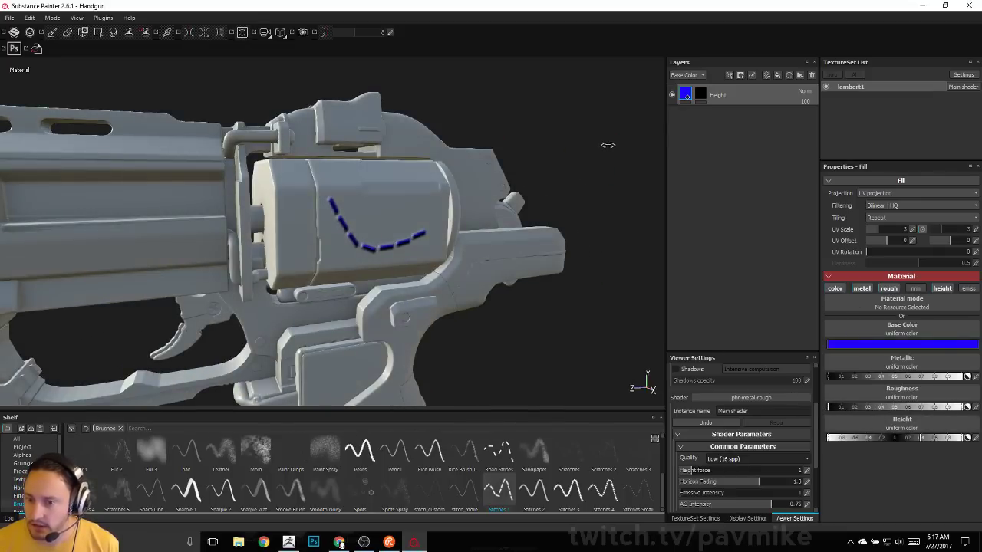
right_click_drag(661, 138, 637, 144, "shift")
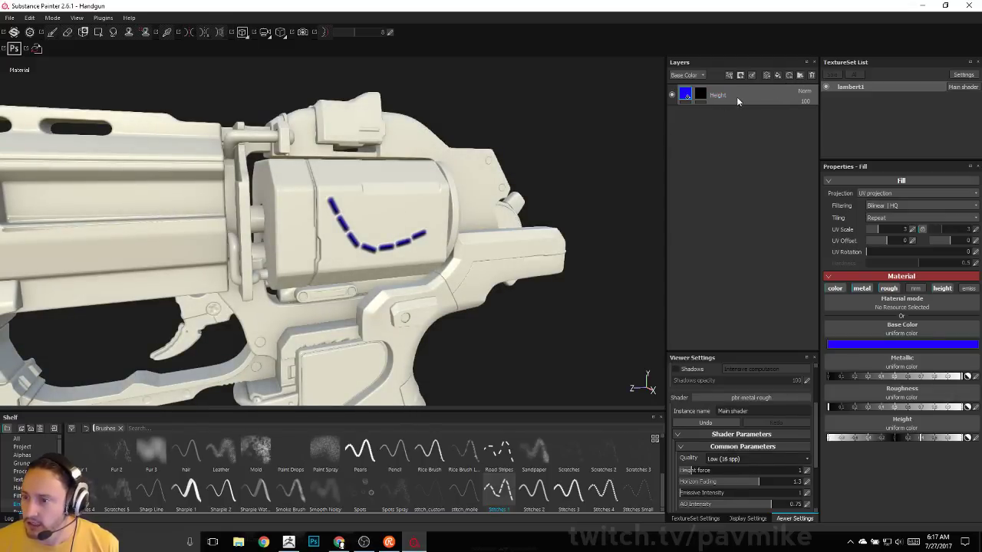
Add a fill layer beneath the Height layer and rename it Base.
left_click_drag(732, 94, 695, 115)
double_click(714, 127)
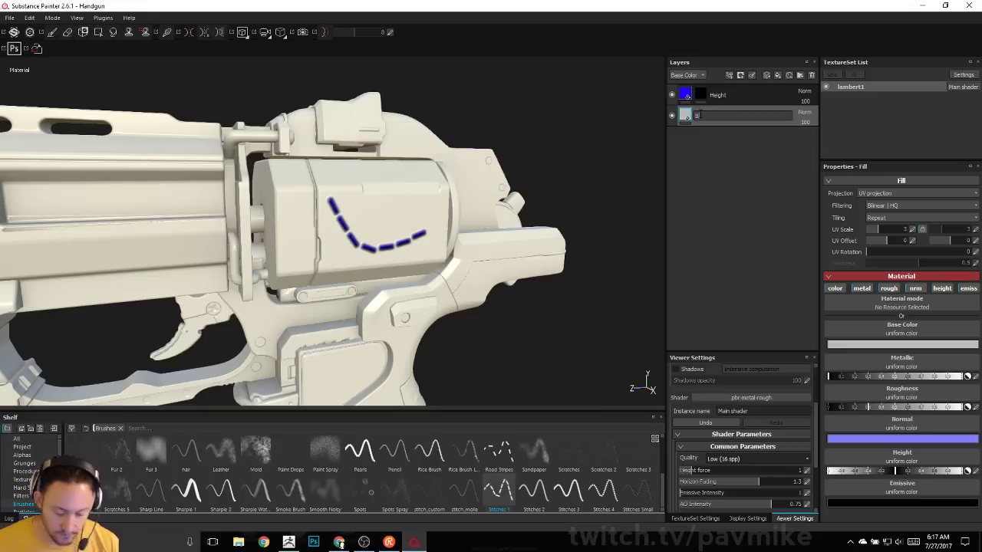
key("Return")
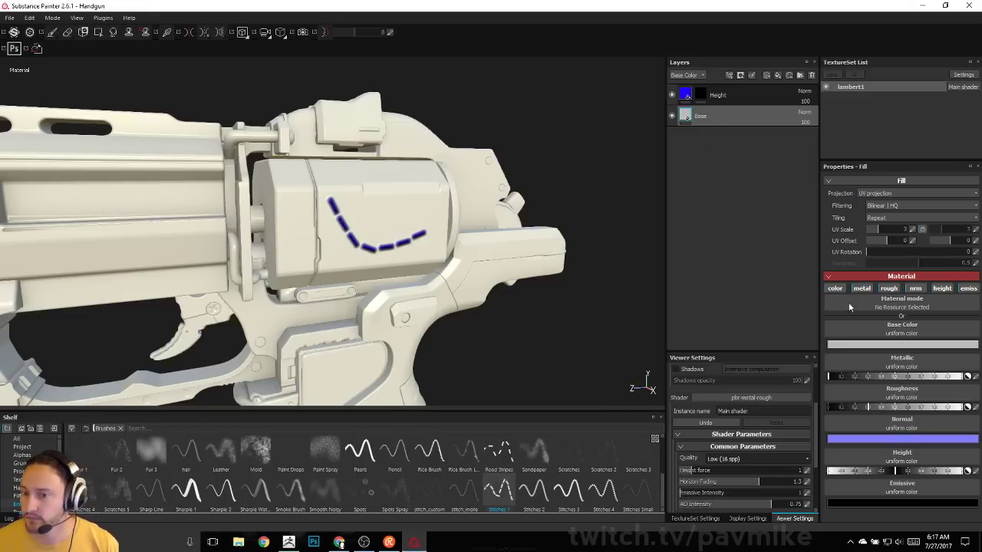
Darken the Base layer's base color to a dark grey and raise its roughness.
left_click(867, 345)
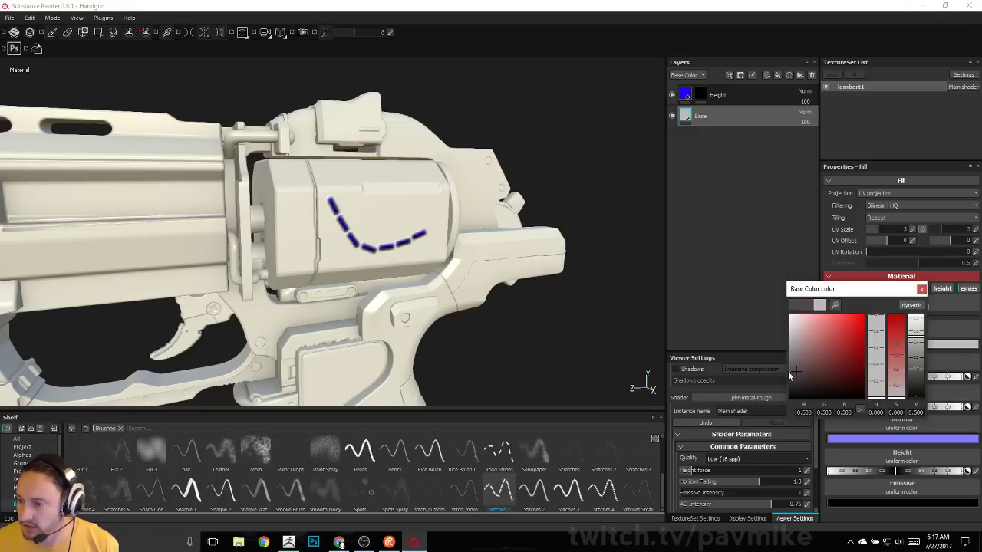
left_click(790, 371)
left_click(921, 288)
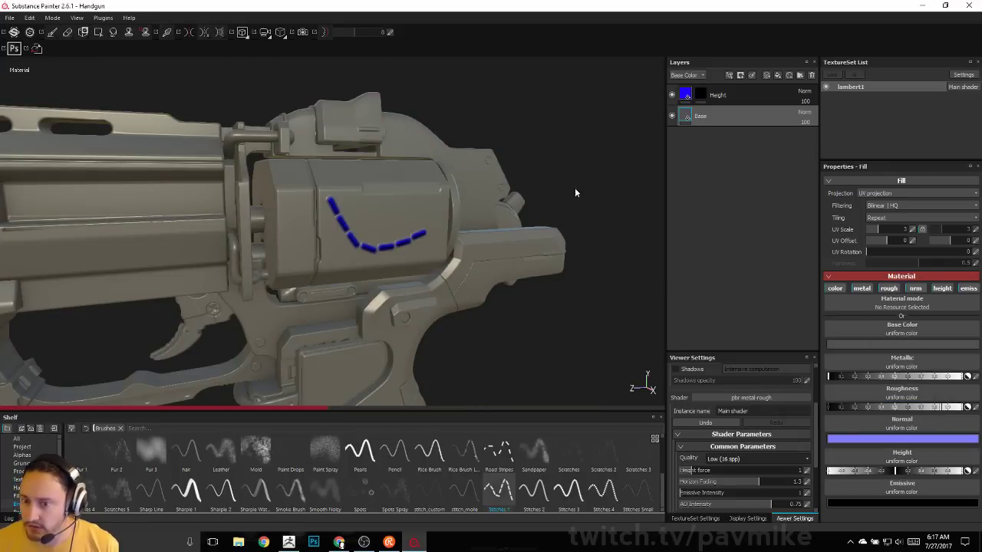
Target the Height layer's mask for painting and load the Default Hard brush.
left_click_drag(576, 193, 555, 138, "alt")
right_click_drag(555, 137, 581, 147, "shift")
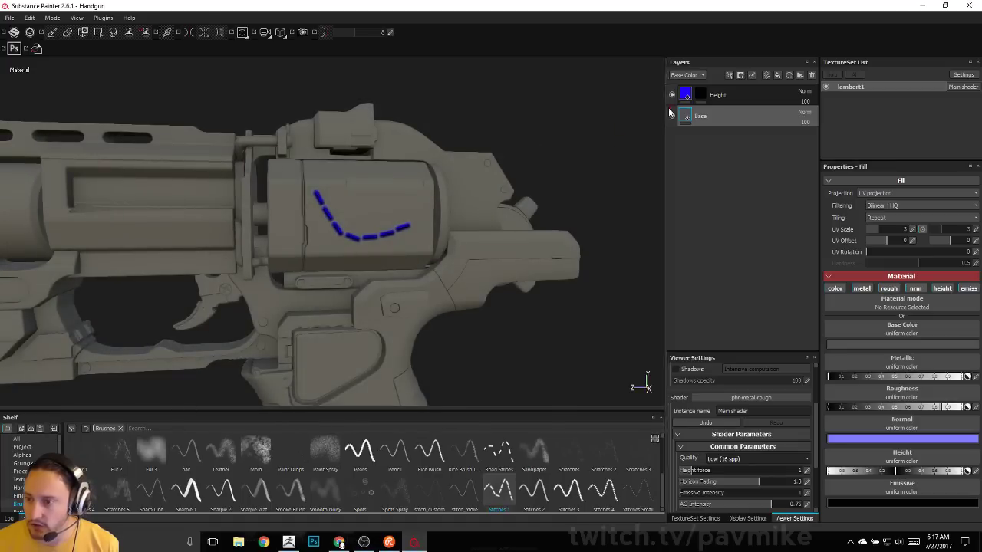
left_click(693, 104)
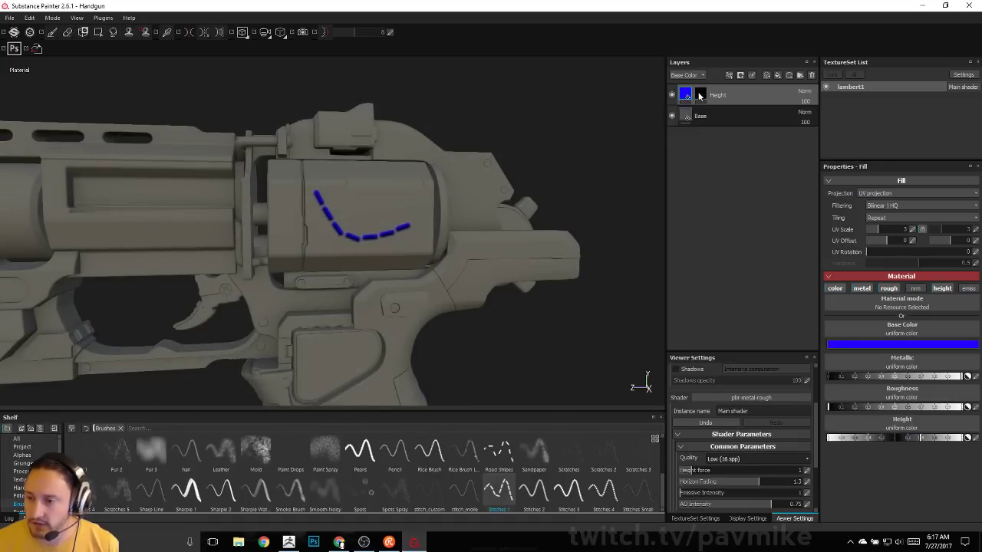
left_click(700, 95)
left_click_drag(565, 151, 460, 178, "alt")
left_click_drag(504, 155, 573, 179, "alt")
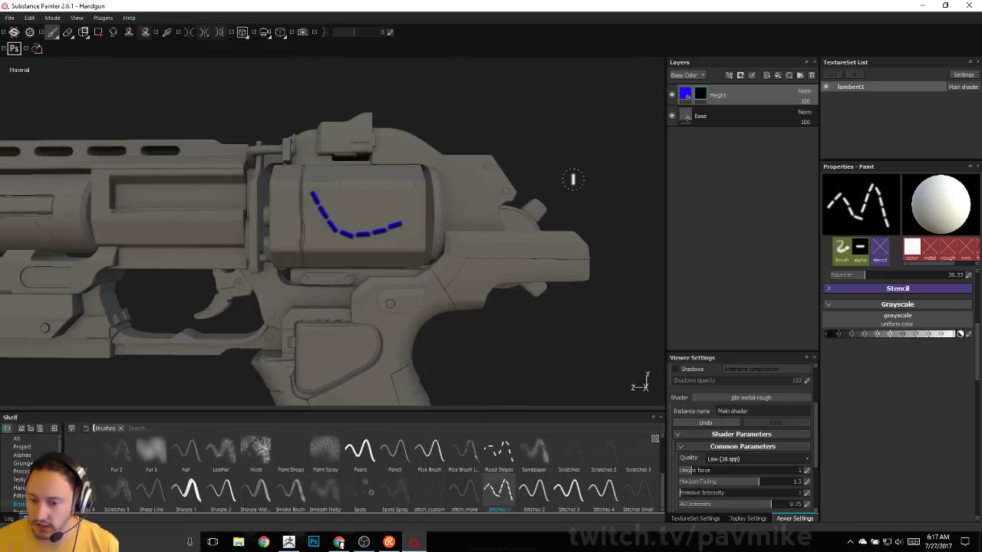
left_click(34, 459)
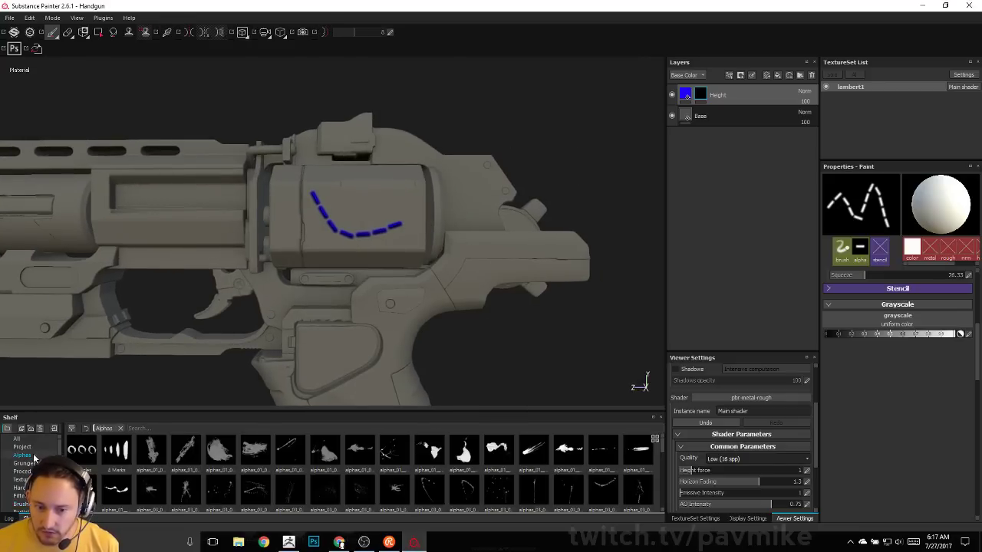
left_click(21, 503)
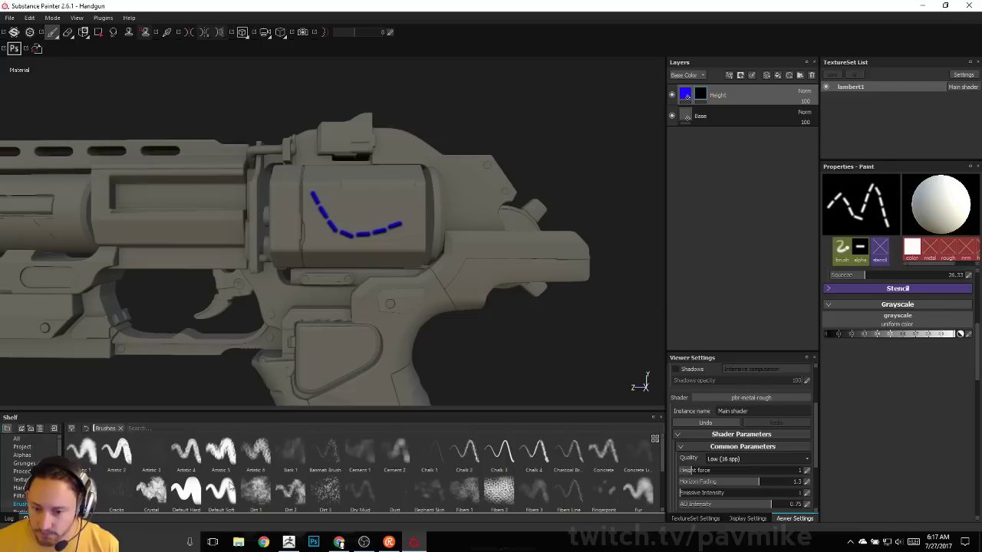
left_click(185, 491)
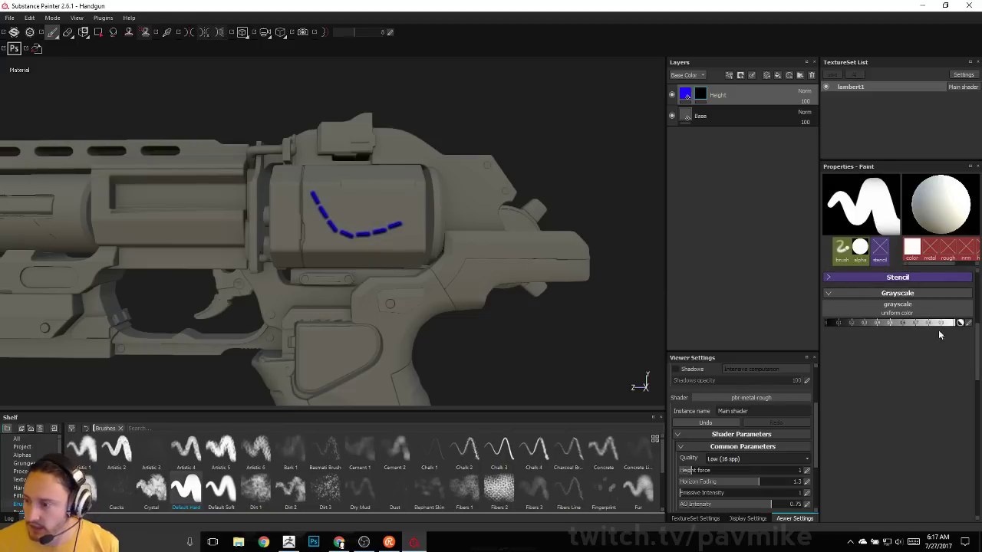
Replace the brush's round alpha with the Logo Substance alpha.
scroll(874, 253, "up", 5)
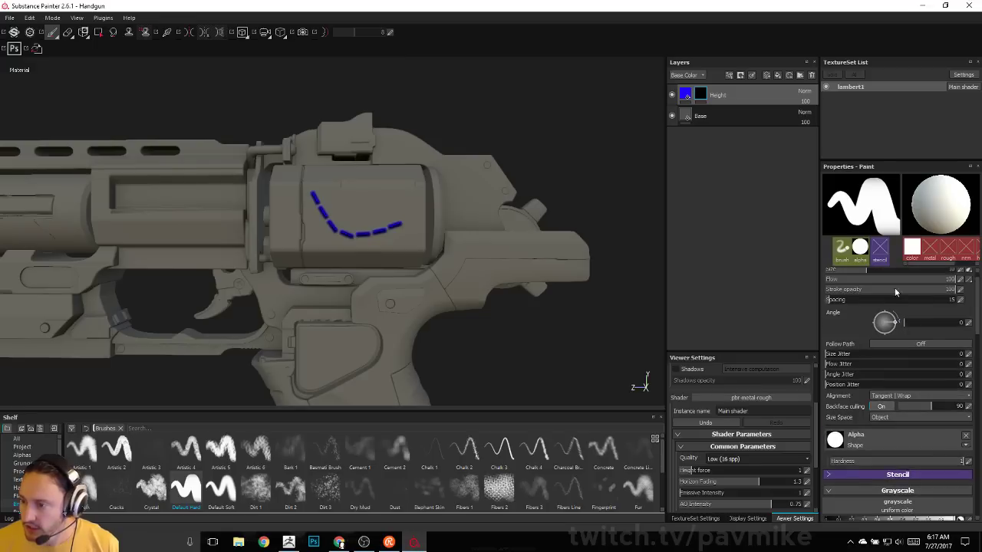
scroll(882, 337, "down", 3)
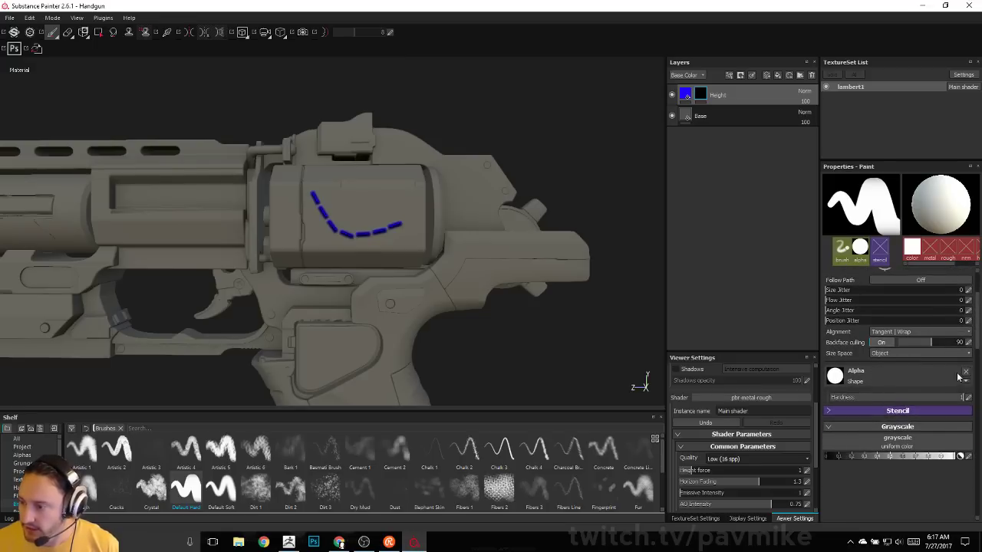
left_click(964, 383)
left_click(882, 376)
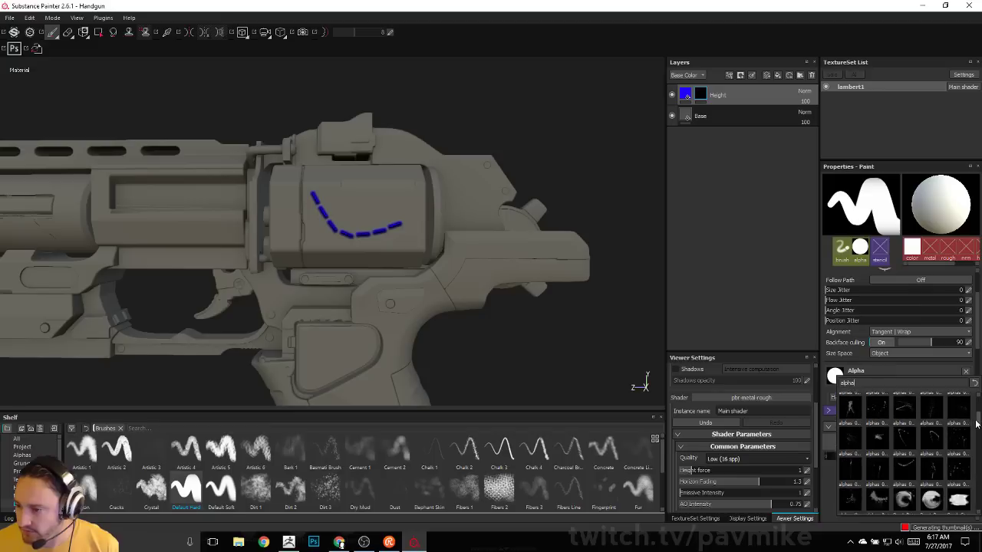
left_click(736, 279)
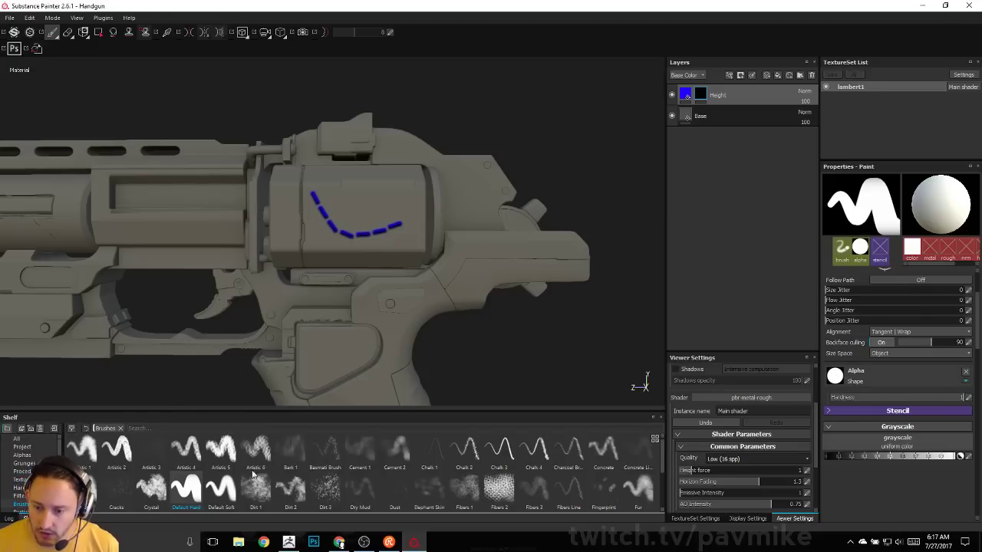
left_click(23, 455)
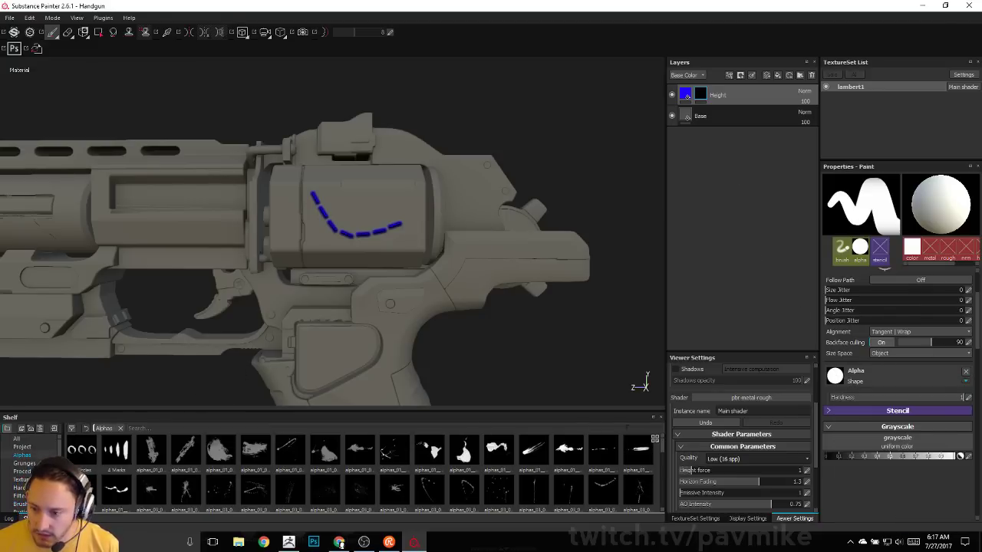
left_click_drag(663, 447, 665, 471)
left_click_drag(362, 477, 860, 387)
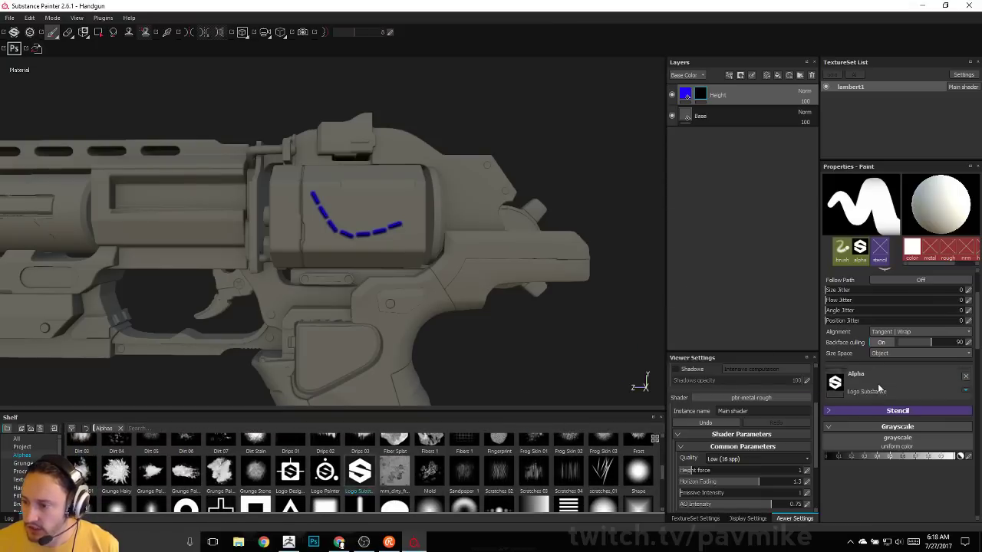
Stamp a small Substance logo on the cylinder above the stitches and a larger one on the frame behind it.
left_click(358, 207)
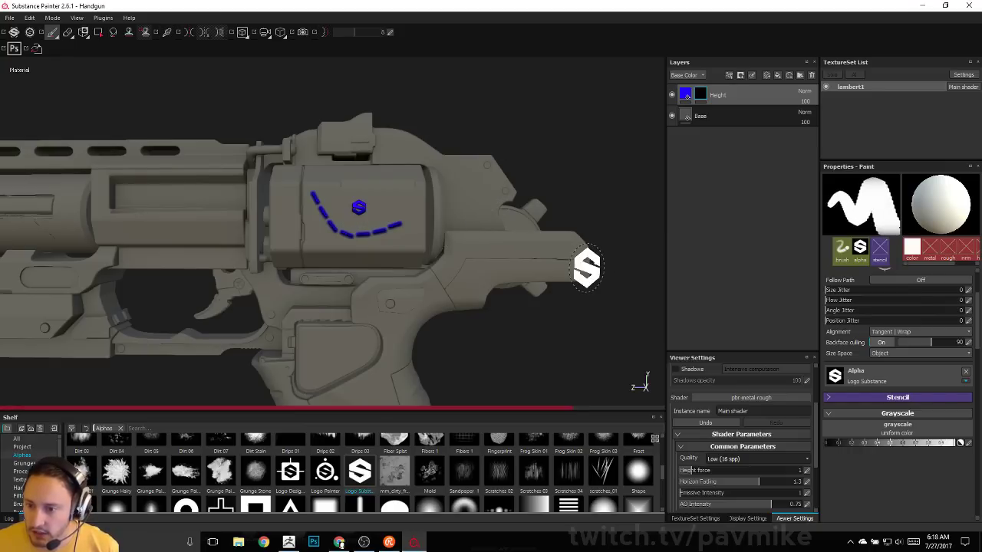
left_click(469, 198)
mouse_move(565, 211)
left_mouse_down("alt")
mouse_move(456, 256)
mouse_move(467, 226)
mouse_move(555, 222)
mouse_move(569, 234)
mouse_move(560, 221)
left_mouse_up("alt")
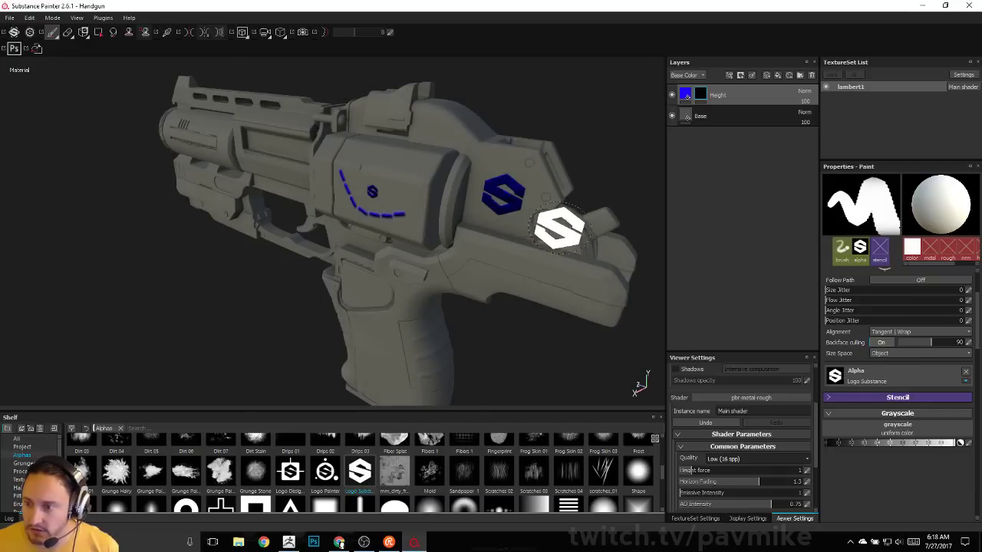
Set the Height layer's fill height to a strongly negative value and inspect the logos and stitches from another angle.
left_click(684, 95)
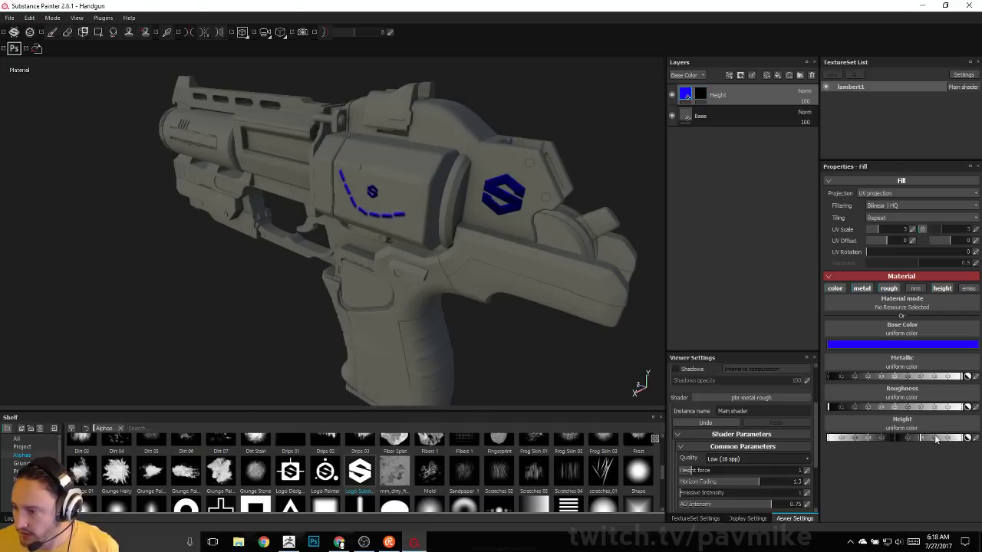
left_click_drag(493, 306, 564, 299, "alt")
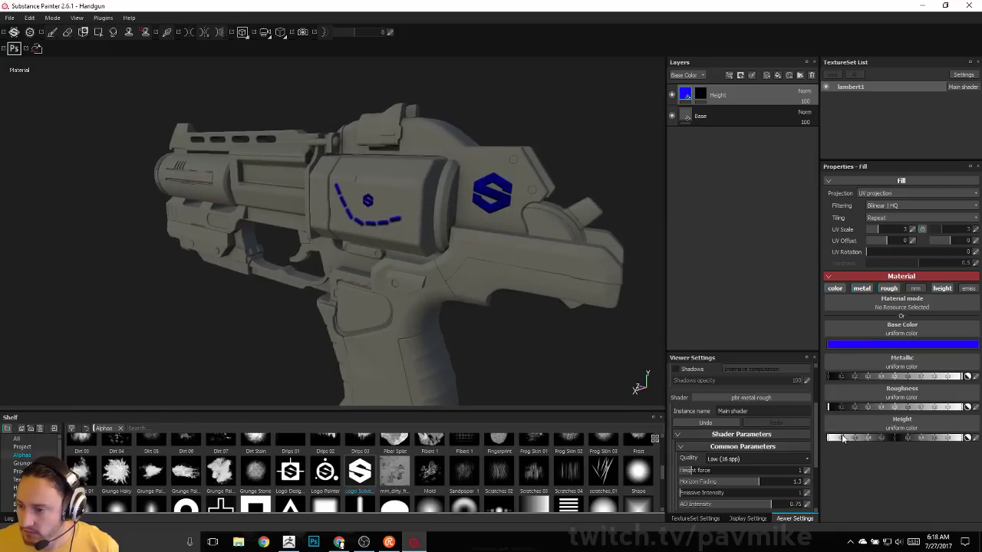
mouse_move(399, 282)
left_mouse_down("alt")
mouse_move(391, 291)
mouse_move(400, 284)
left_mouse_up("alt")
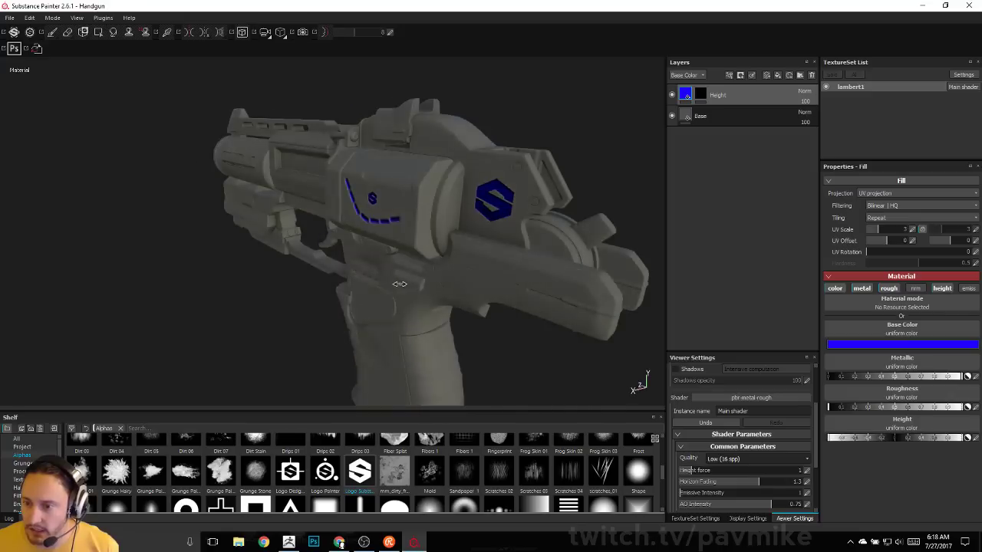
Change the Height layer's base color to pale lavender (0.418, 0.413, 0.749) and inspect the engraved details under rotated lighting.
left_click(840, 345)
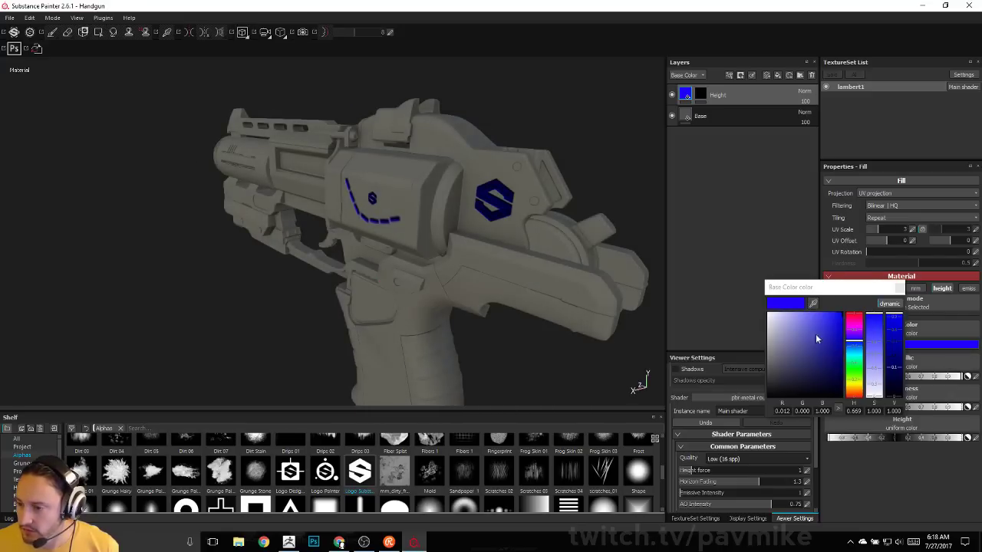
left_click(784, 321)
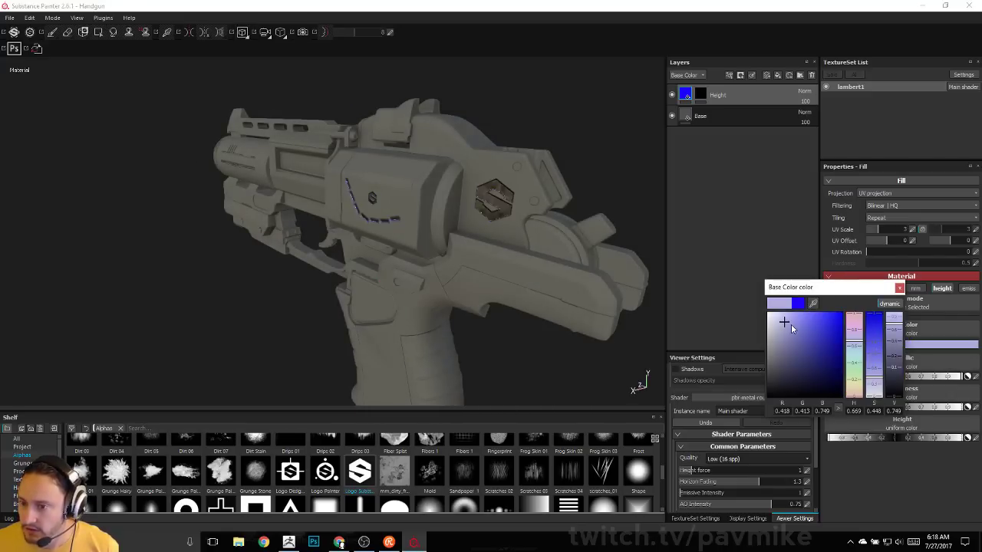
left_click(900, 289)
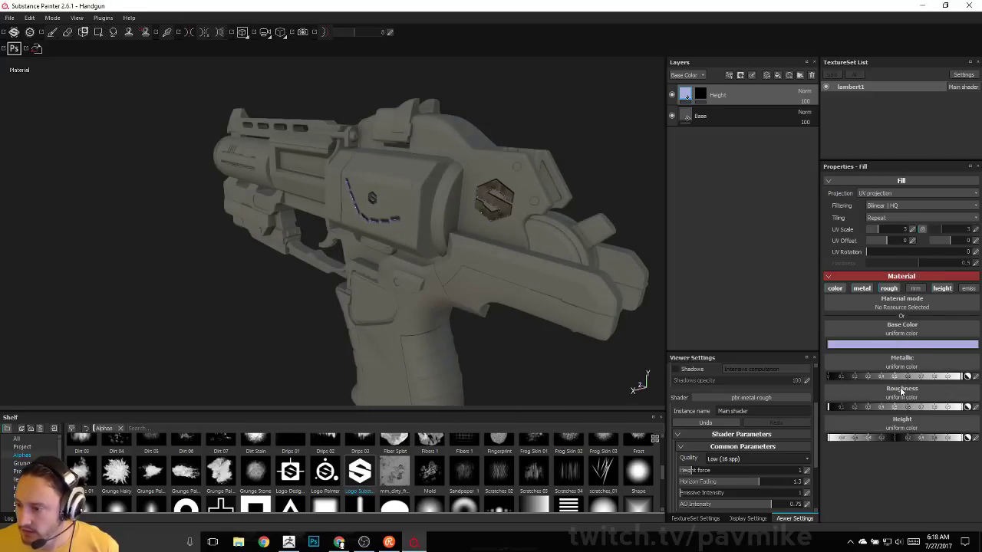
left_click_drag(613, 322, 507, 313, "alt")
right_click_drag(507, 313, 491, 327, "shift")
left_click_drag(495, 336, 535, 350, "alt")
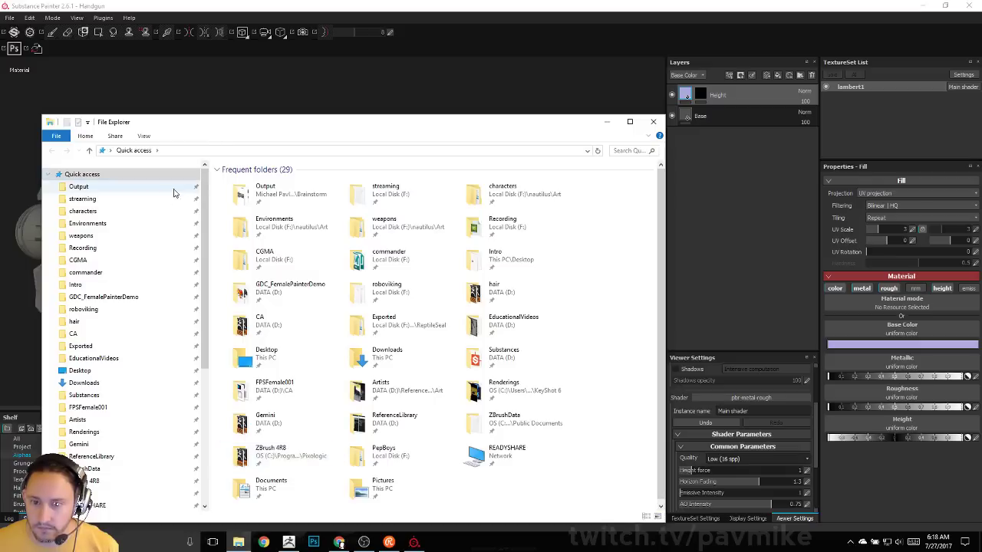
Switch to File Explorer and bring testa.PSD from the Desktop folder into Substance Painter's shelf for import.
left_click(79, 370)
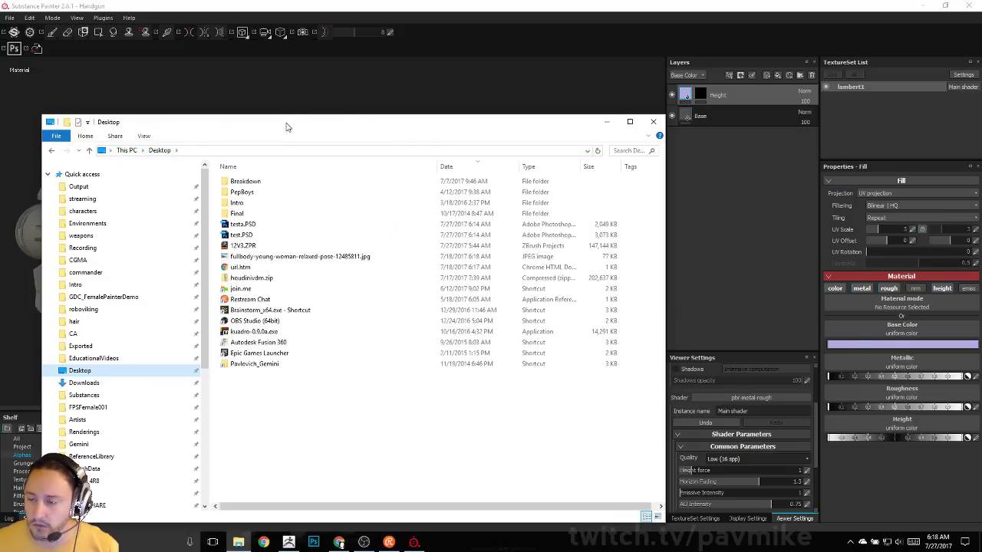
left_click_drag(286, 127, 715, 95)
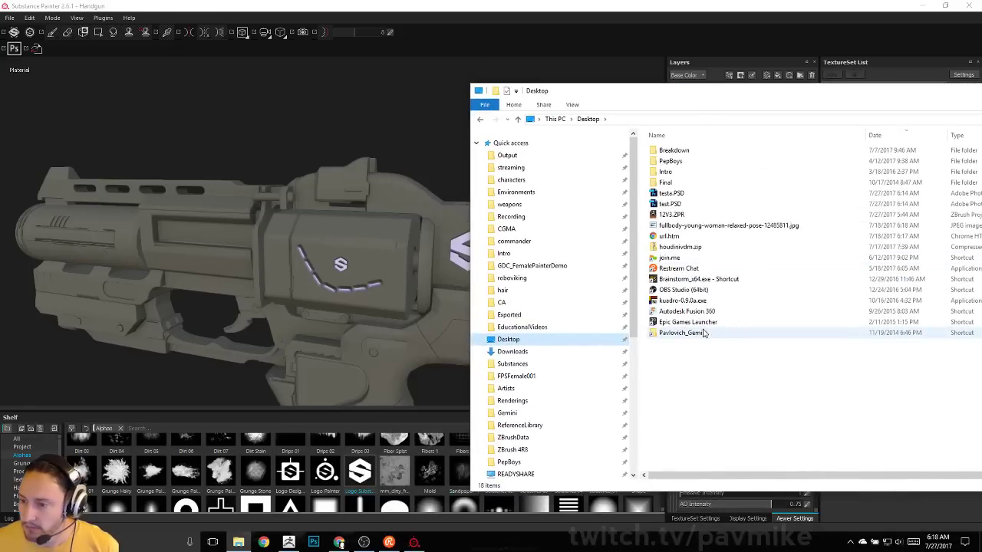
left_click_drag(695, 198, 337, 521)
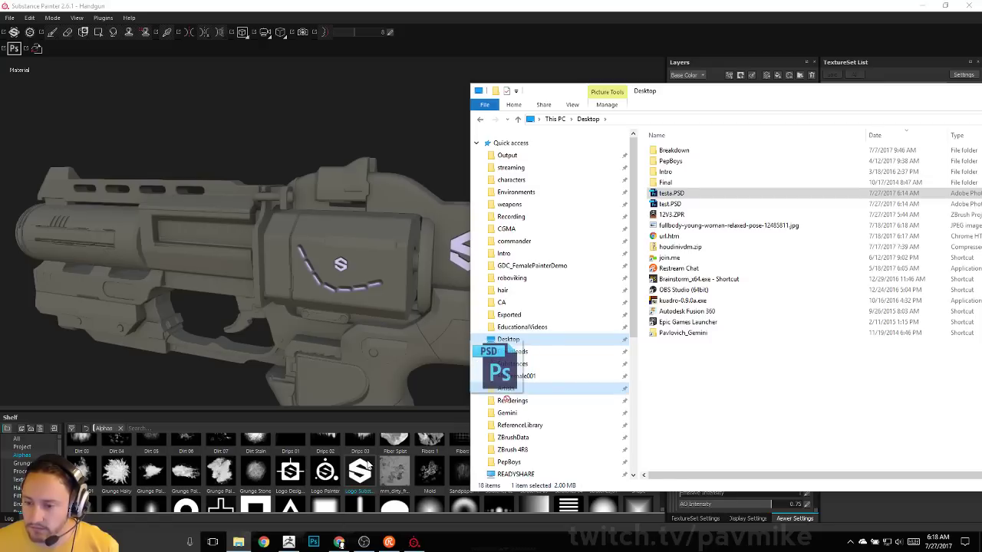
left_click_drag(504, 396, 357, 474)
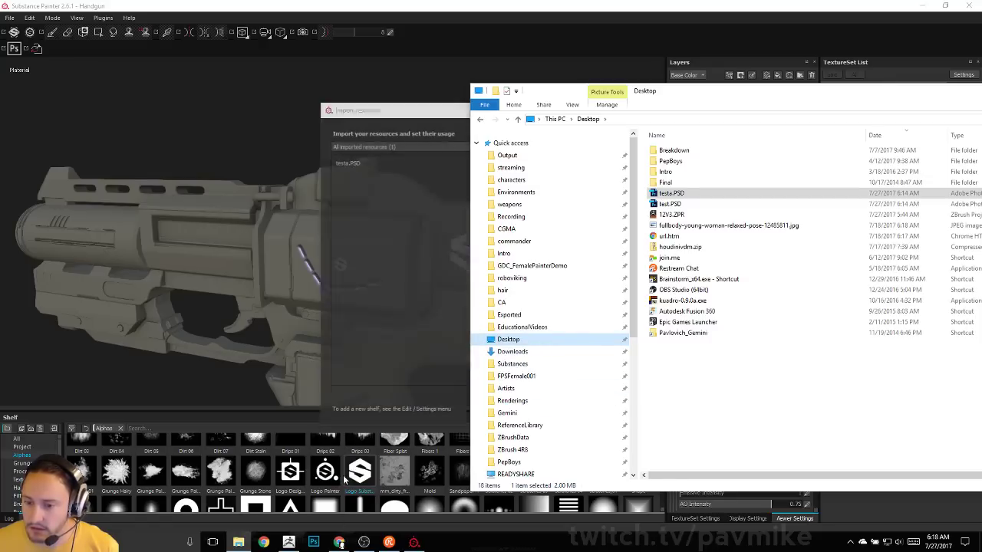
left_click(426, 115)
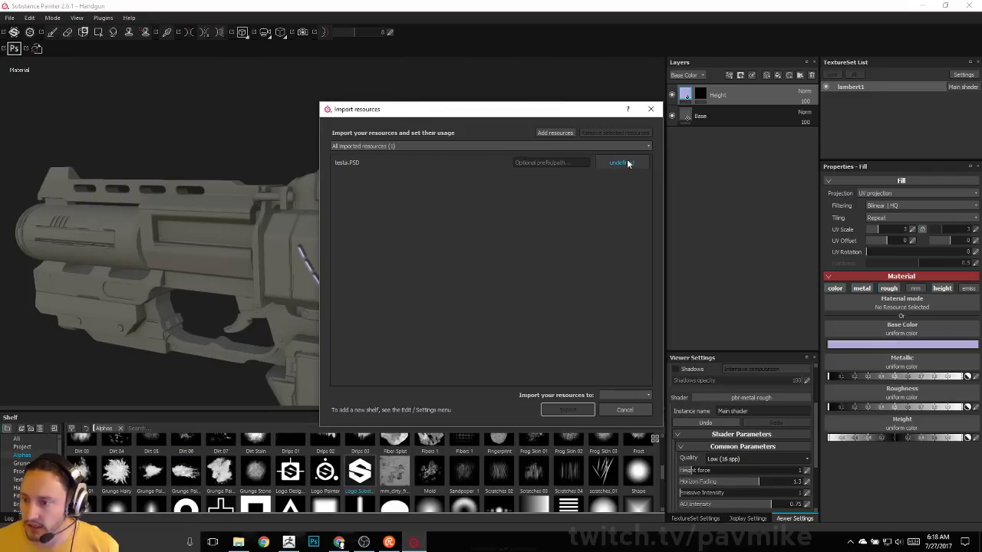
Set testa.PSD's usage to alpha and import it into the default writable shelf.
left_click(628, 163)
left_click(642, 167)
left_click(617, 396)
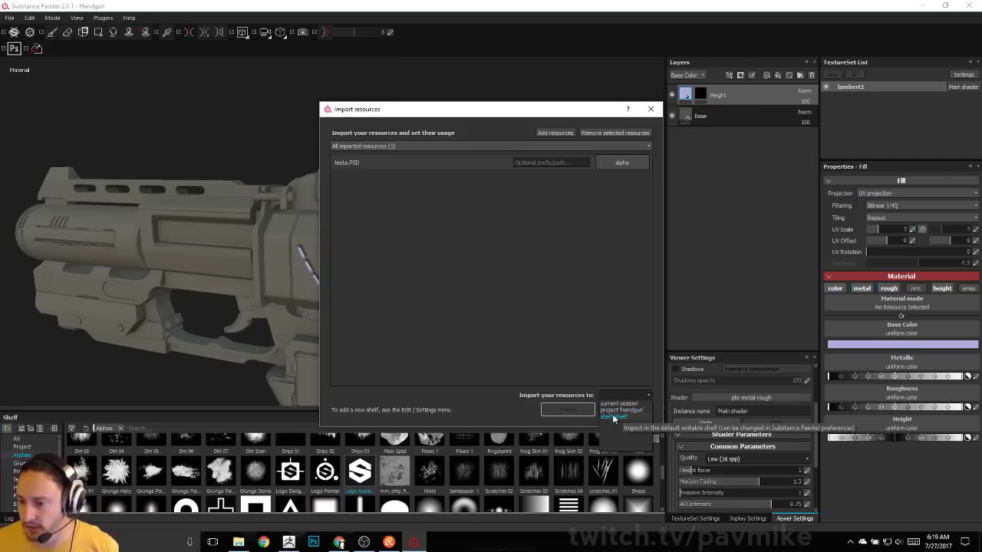
left_click(614, 418)
left_click(567, 410)
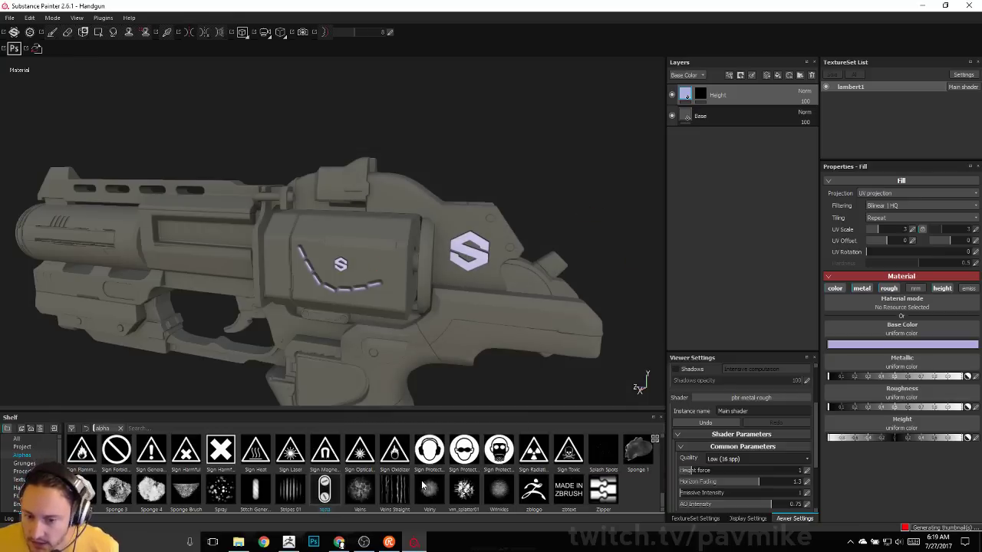
Add a paint effect to the Height layer's mask and load the two-screw plate alpha from the shelf as the brush alpha.
left_click_drag(662, 503, 661, 512)
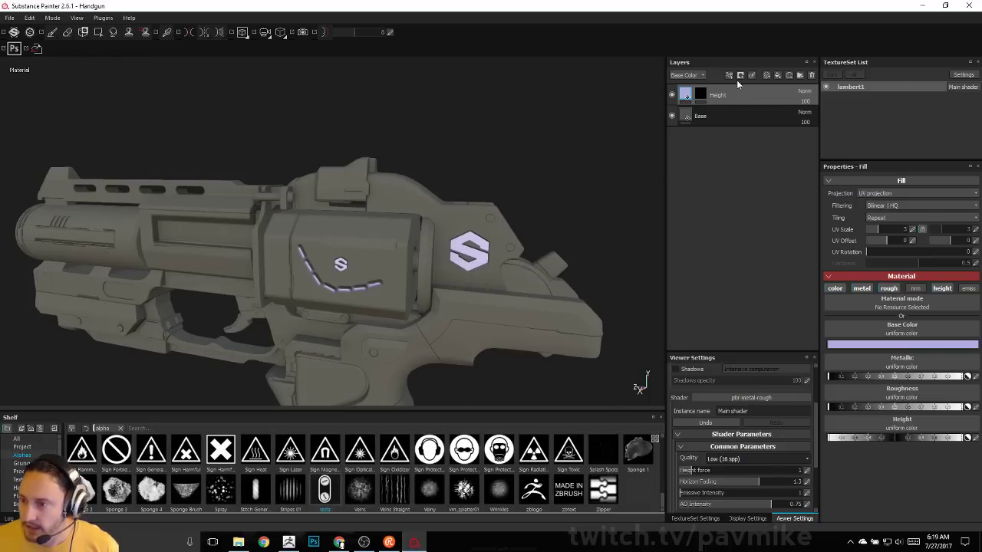
left_click(698, 98)
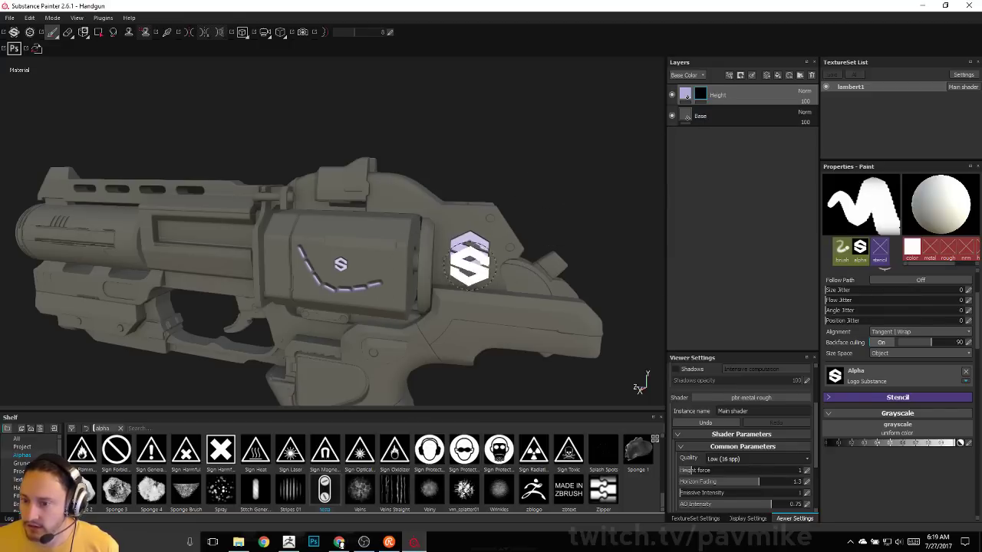
right_click(698, 97)
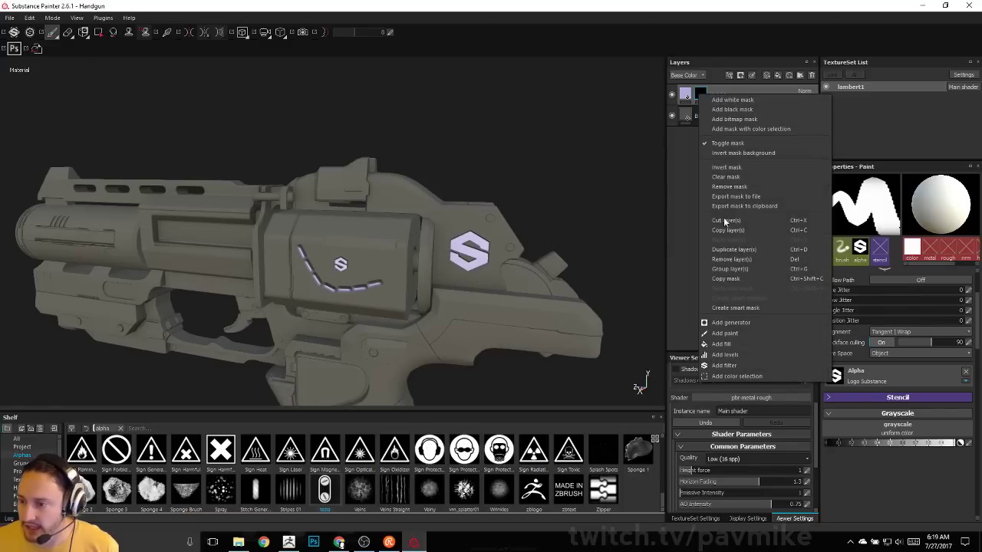
left_click(724, 333)
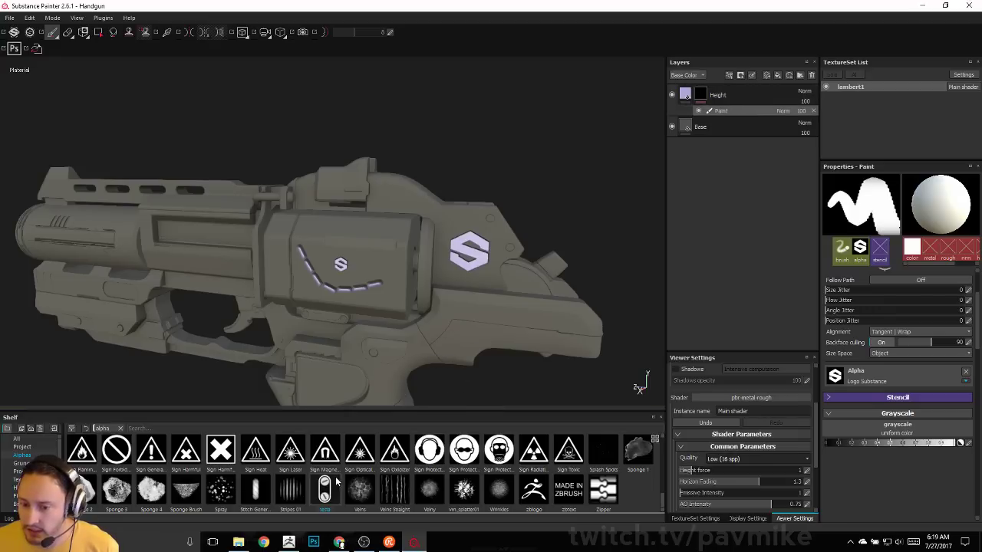
mouse_move(327, 490)
left_mouse_down()
mouse_move(830, 395)
mouse_move(871, 376)
left_mouse_up()
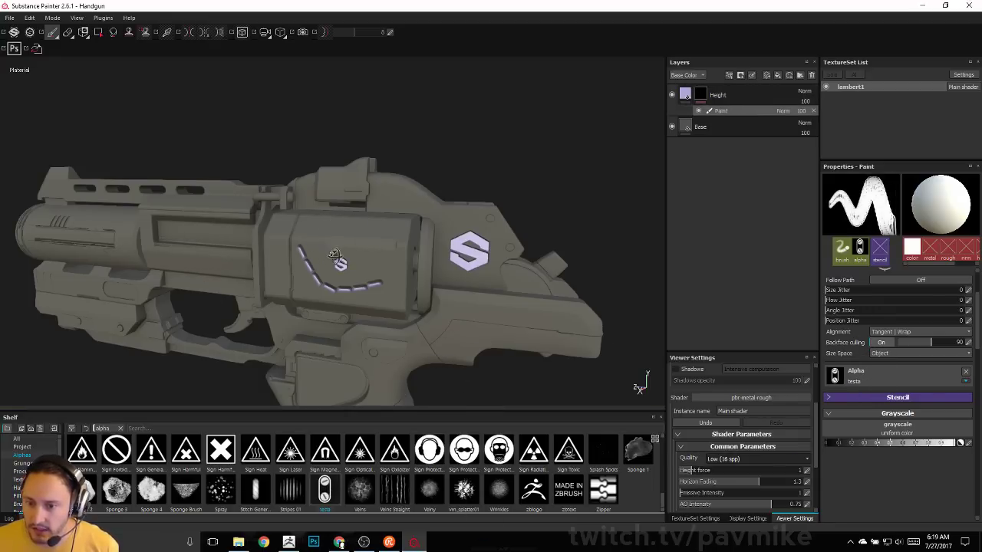
Turn the gun to a straight side view and switch the camera to orthographic projection.
mouse_move(342, 239)
left_mouse_down("alt")
mouse_move(360, 224)
mouse_move(330, 219)
left_mouse_up("alt")
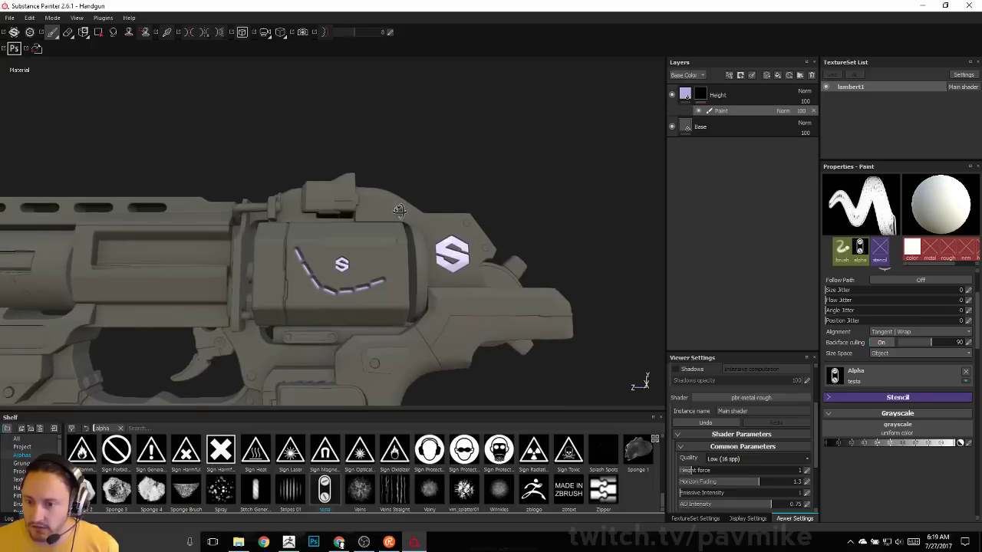
left_click(241, 32)
left_click(264, 31)
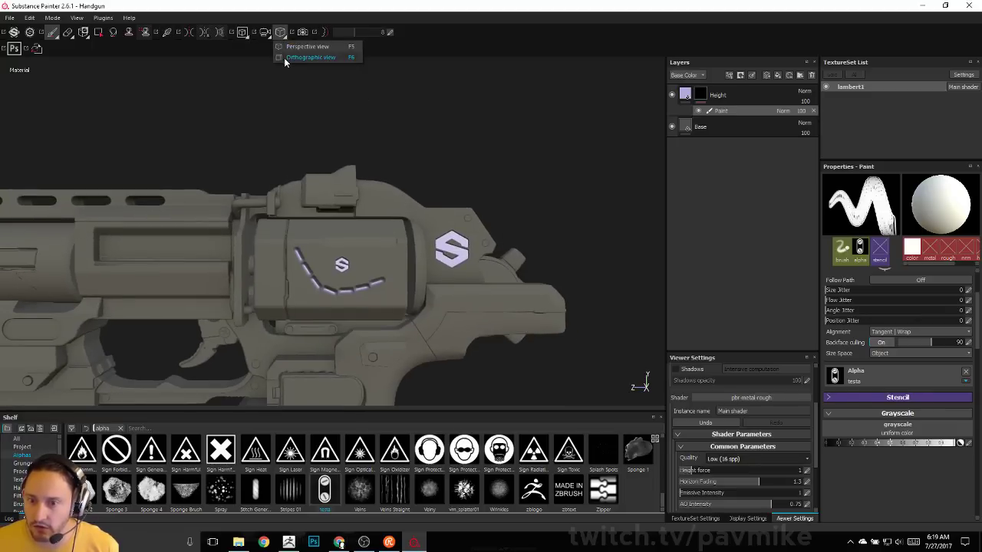
left_click(303, 58)
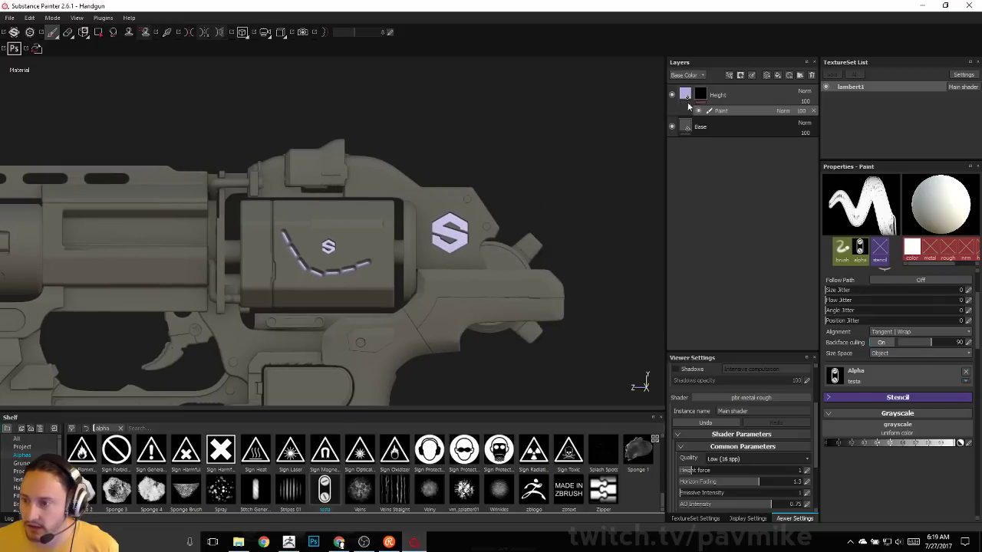
Replace the Height layer's painted mask with a fresh black mask and add a paint effect to it.
right_click(701, 96)
left_click(736, 111)
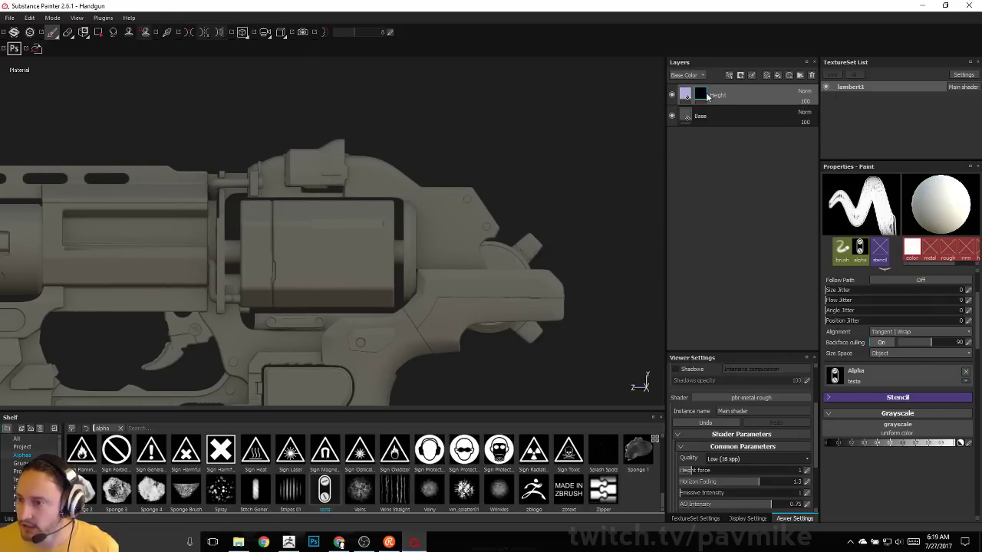
right_click(707, 96)
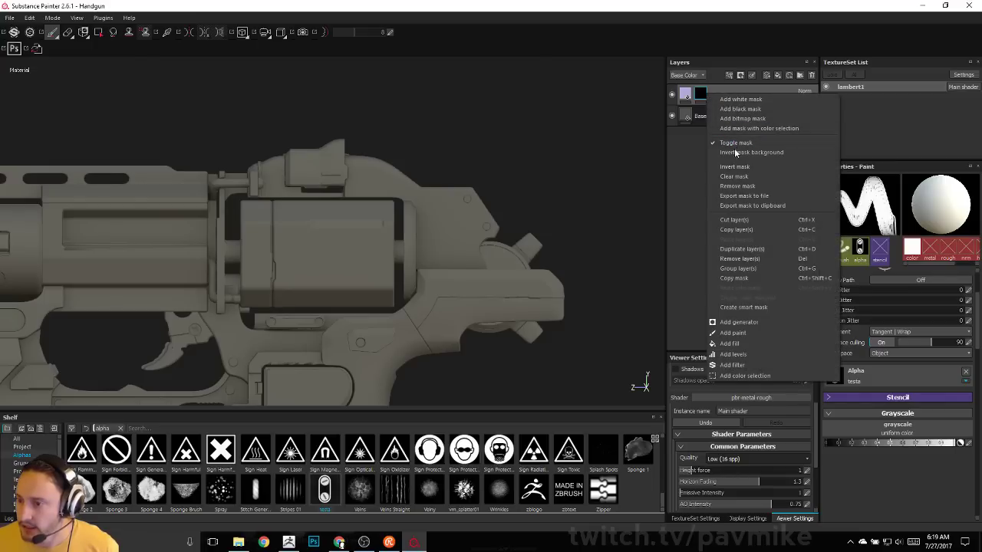
left_click(725, 333)
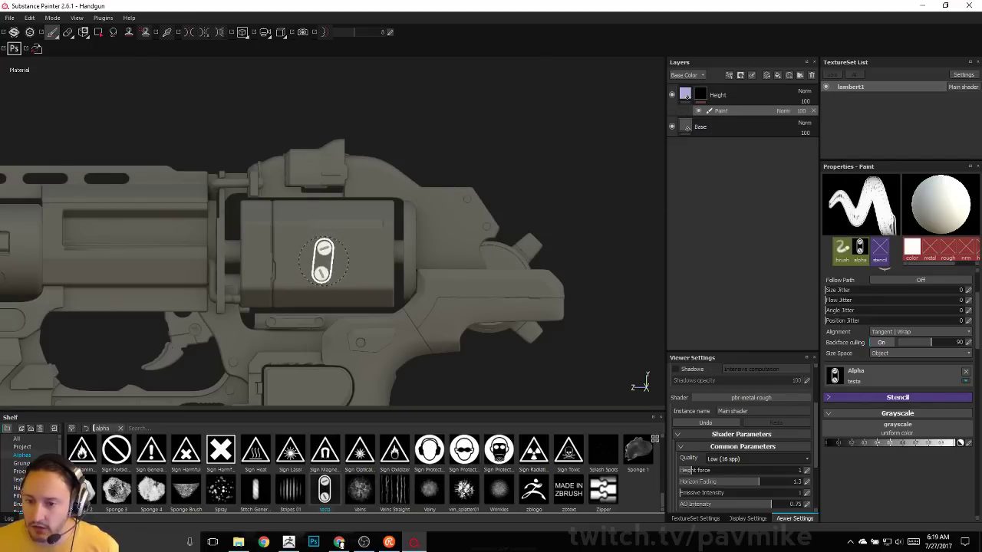
Rotate the two-screw brush alpha to horizontal, enlarge it, and stamp it once at the middle of the revolver's cylinder.
mouse_move(323, 262)
left_mouse_down("ctrl")
mouse_move(324, 274)
mouse_move(324, 261)
left_mouse_up("ctrl")
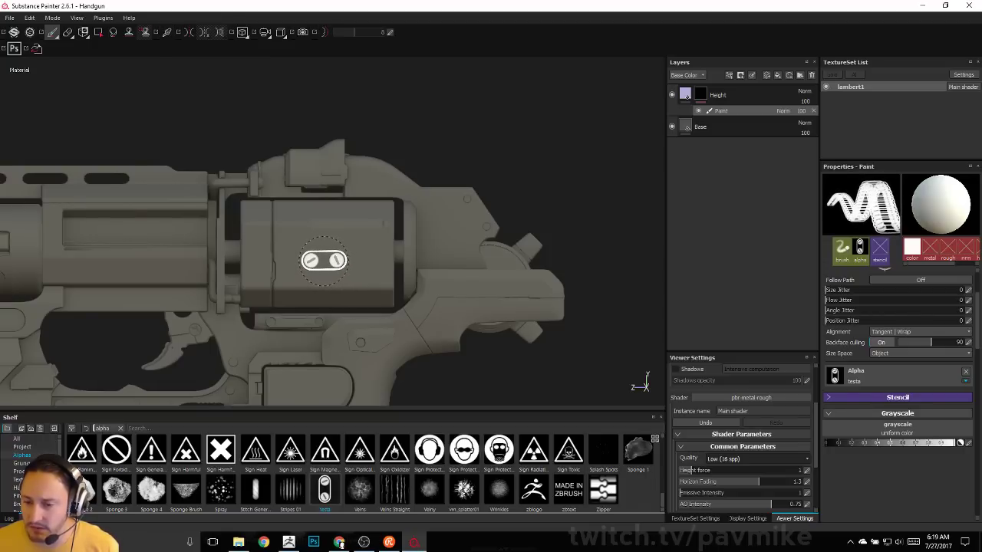
mouse_move(324, 261)
right_mouse_down("ctrl")
mouse_move(360, 260)
mouse_move(336, 260)
right_mouse_up("ctrl")
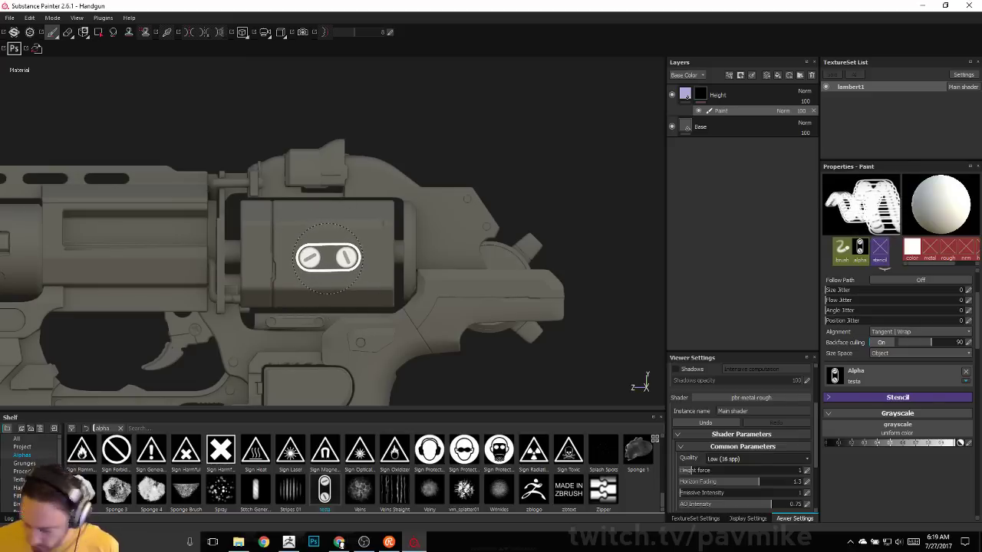
key("ctrl")
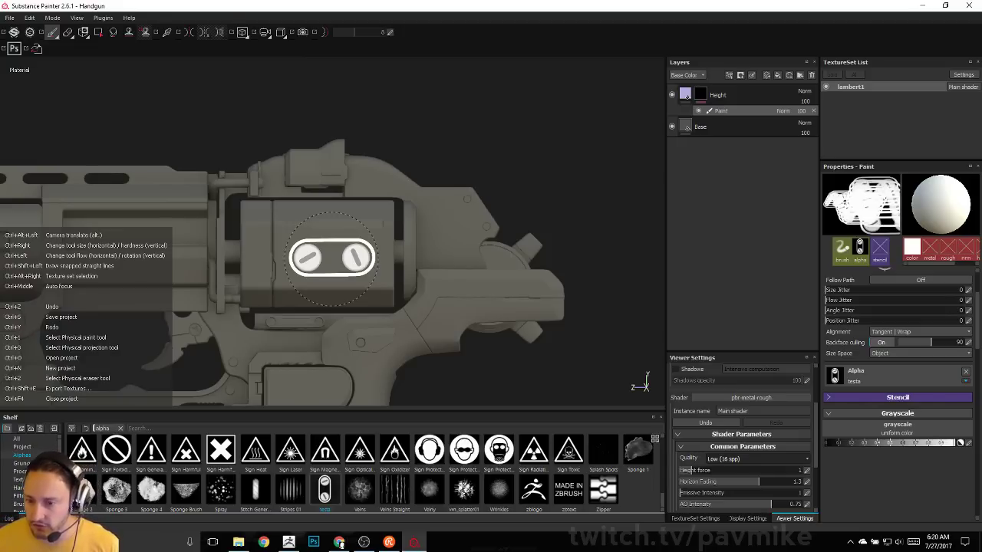
left_click_drag(332, 259, 331, 308, "ctrl")
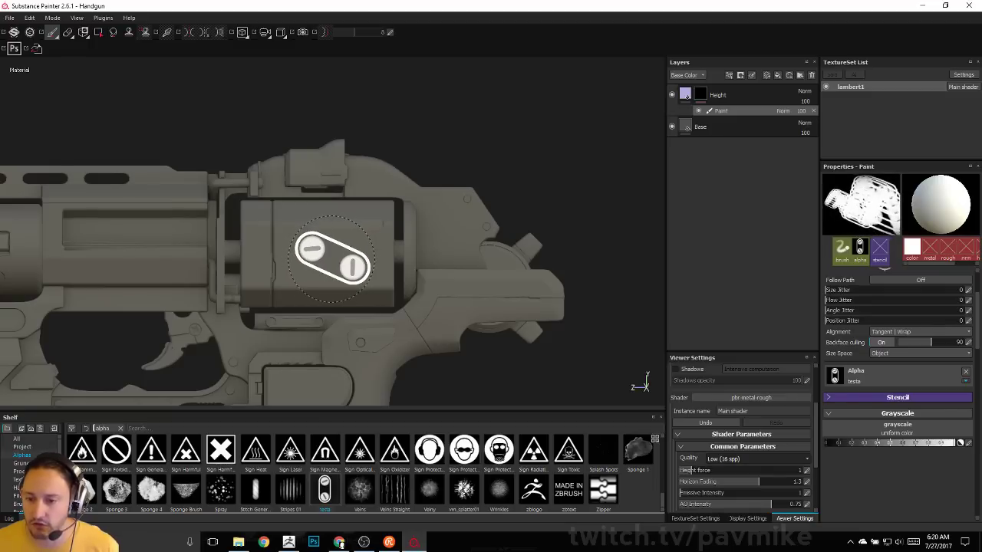
mouse_move(331, 259)
right_mouse_down("ctrl")
mouse_move(368, 260)
mouse_move(311, 259)
mouse_move(368, 260)
mouse_move(310, 259)
mouse_move(357, 259)
right_mouse_up("ctrl")
mouse_move(331, 260)
left_mouse_down("ctrl")
mouse_move(331, 282)
mouse_move(329, 259)
left_mouse_up("ctrl")
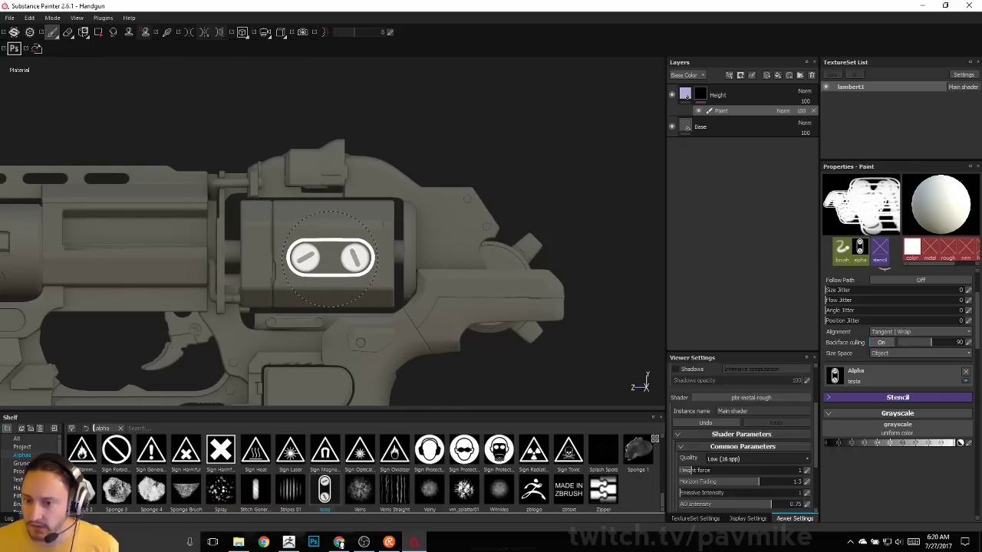
left_click(331, 259)
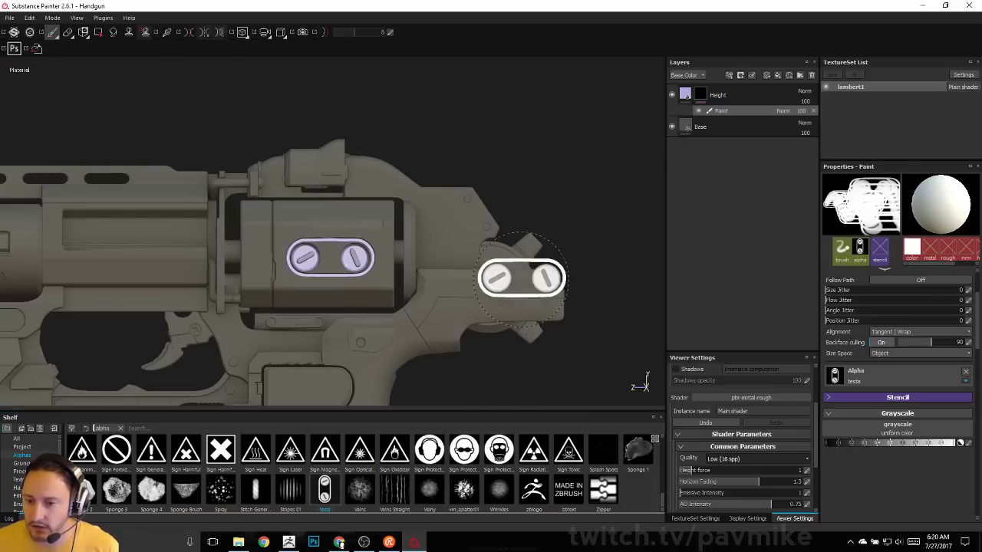
Adjust the Height layer's fill height and set its base color to a muted violet, RGB 0.289, 0.286, 0.539.
mouse_move(522, 277)
left_mouse_down("alt")
mouse_move(319, 300)
mouse_move(529, 280)
left_mouse_up("alt")
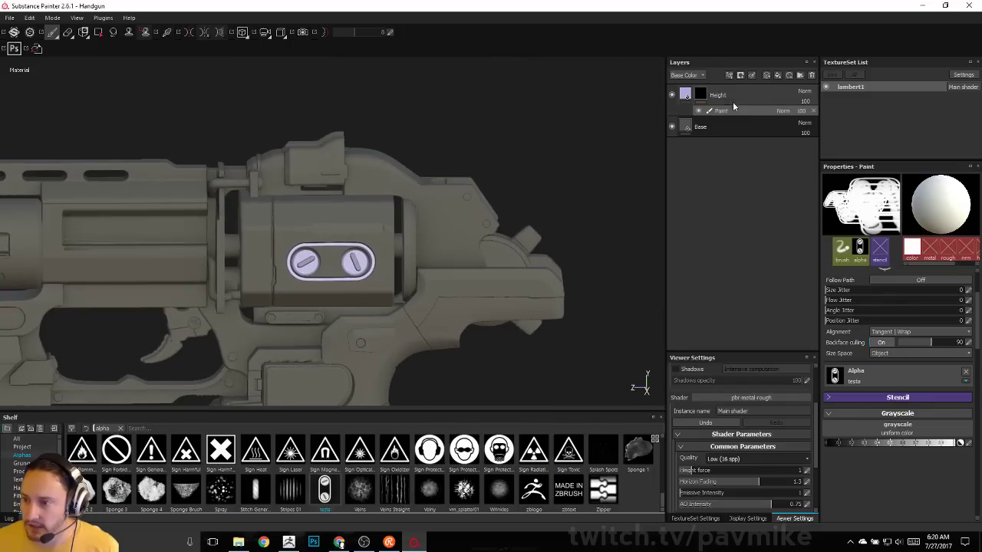
left_click(688, 97)
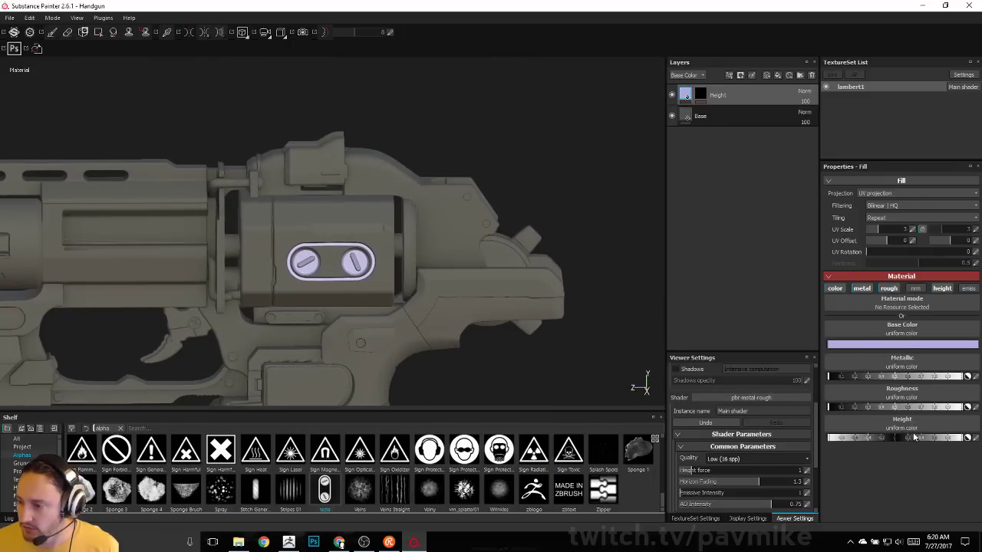
left_click(937, 437)
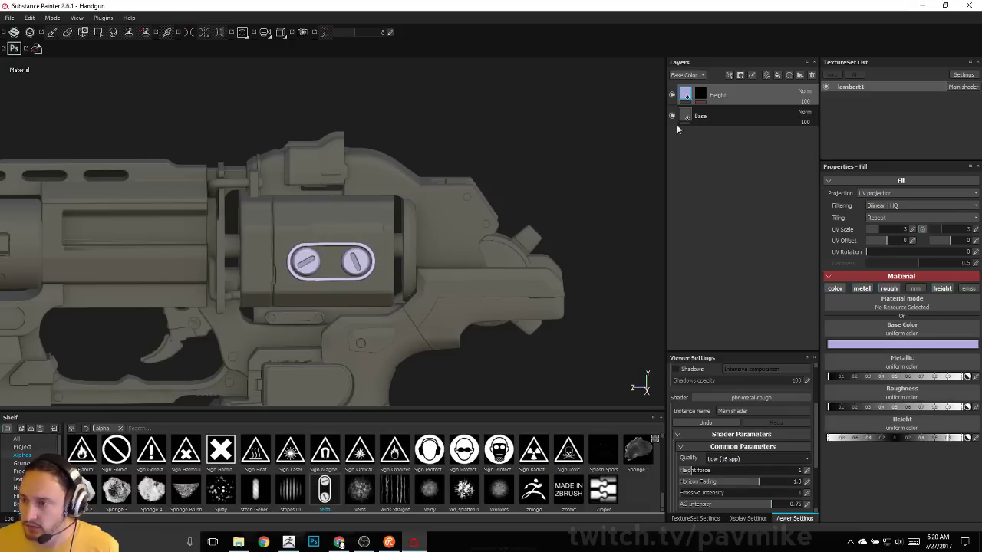
left_click(895, 346)
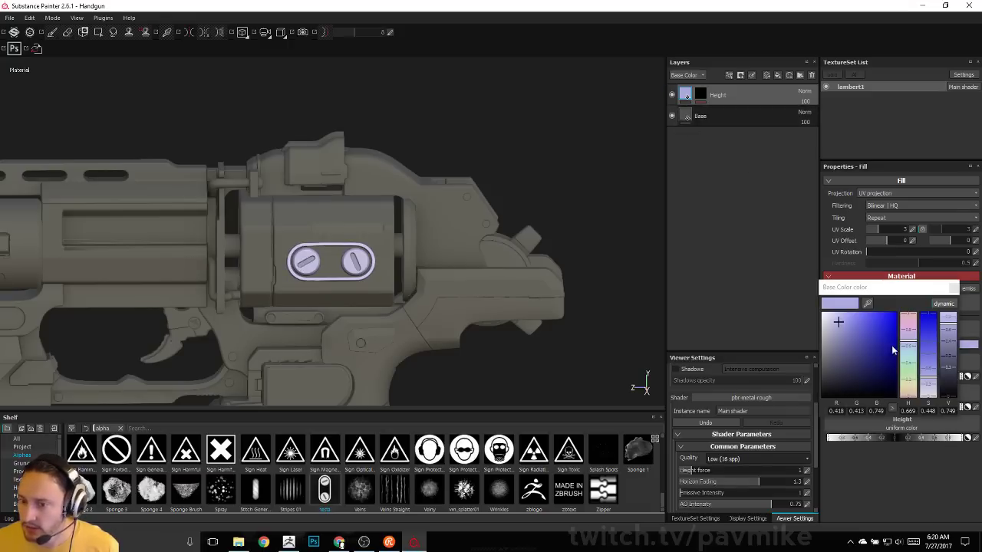
left_click(824, 336)
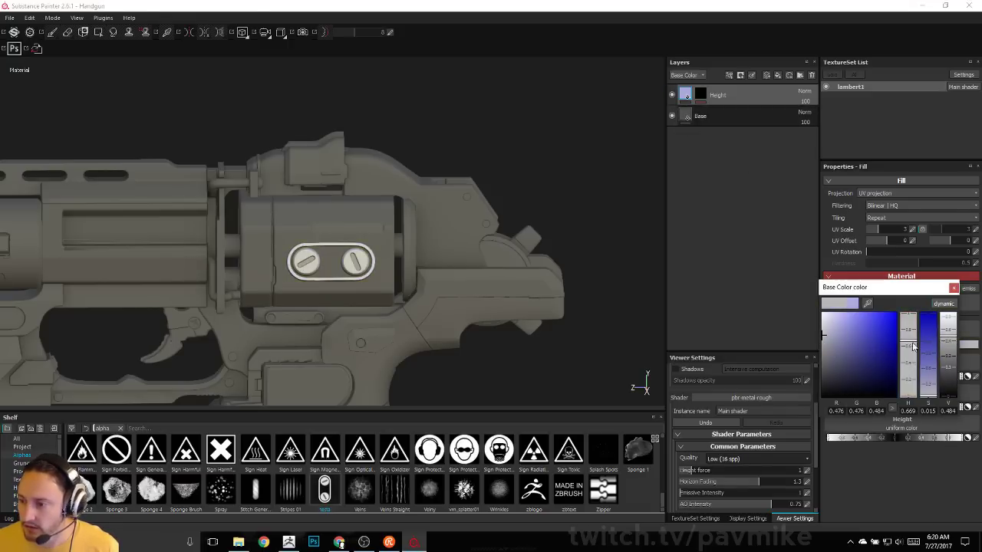
left_click(929, 333)
left_click(840, 333)
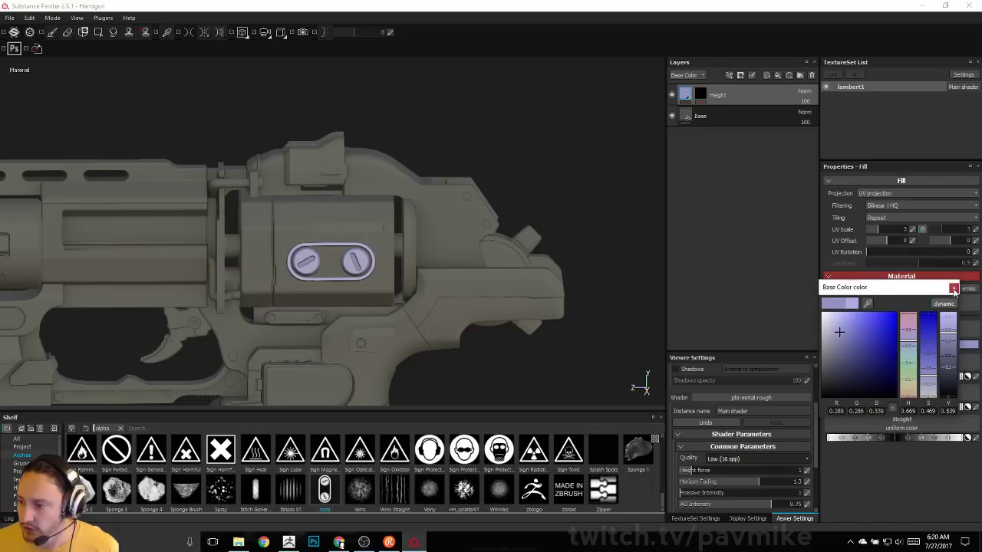
left_click(953, 288)
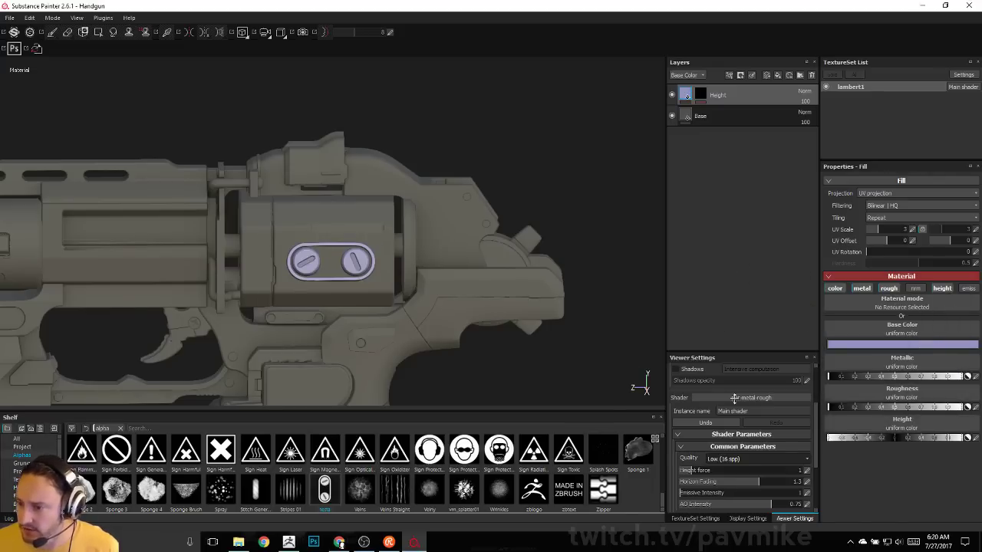
Examine the texture set's channels and the list of additional channels that can be added.
left_click(695, 519)
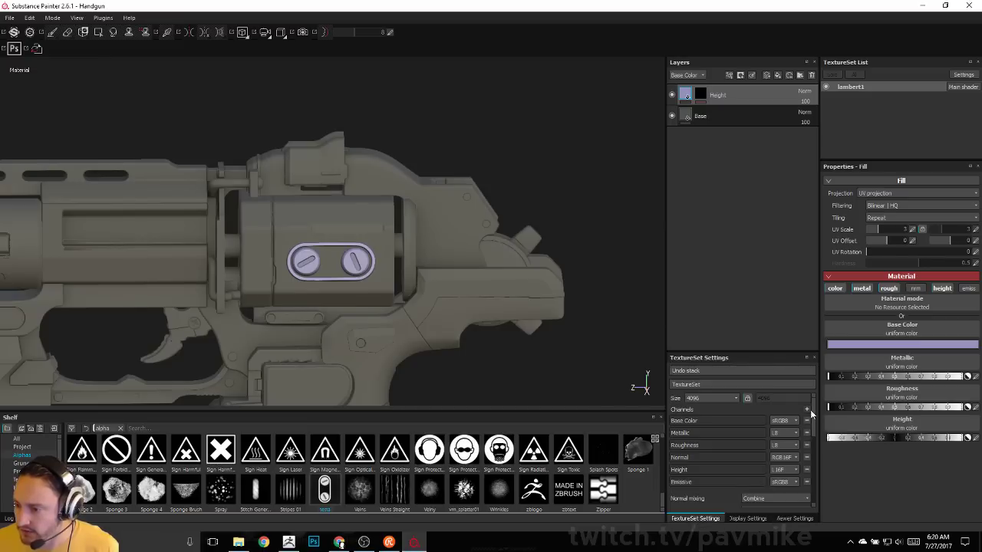
left_click(808, 409)
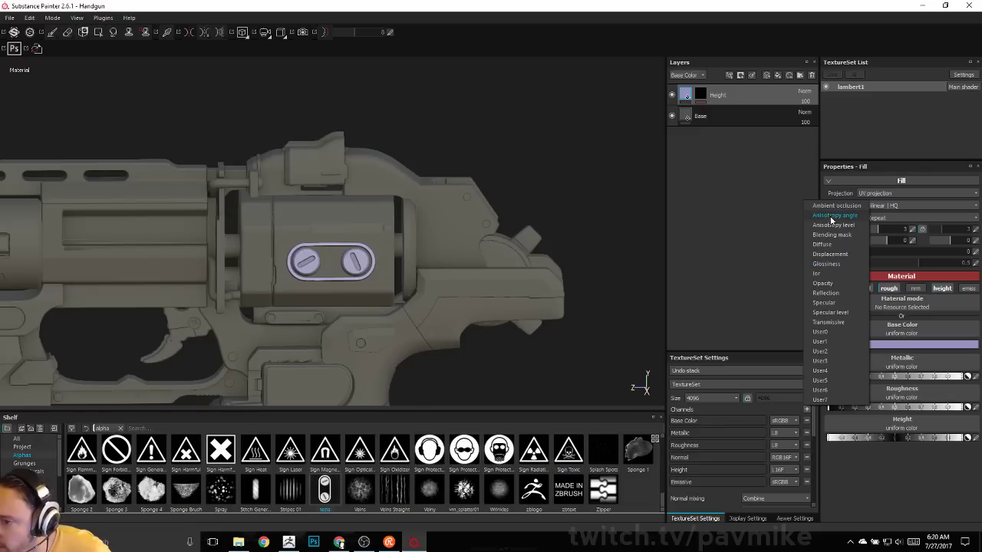
left_click(698, 296)
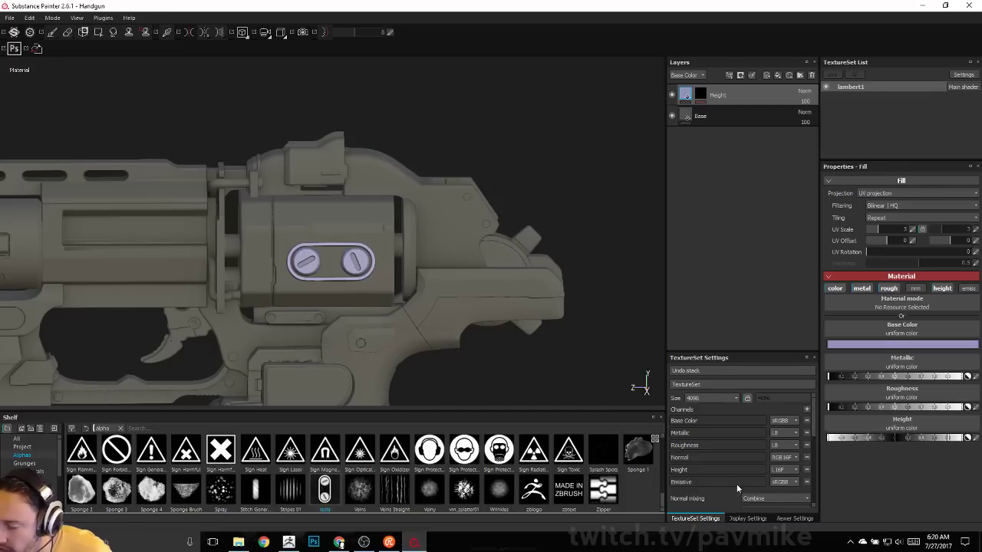
Enable the emissive channel on the Height layer's fill and set its emissive color to light blue.
left_click(970, 289)
left_click(902, 476)
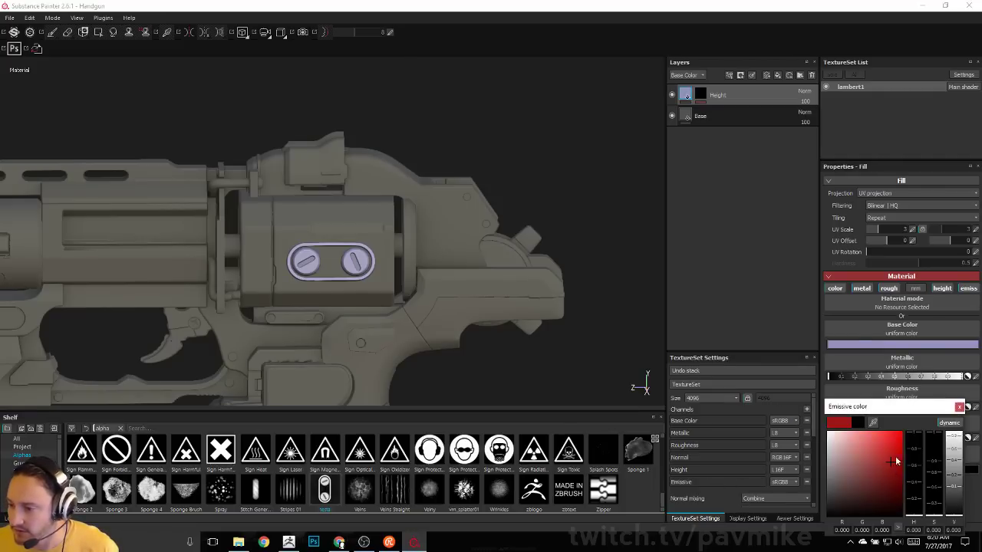
left_click_drag(871, 468, 828, 457)
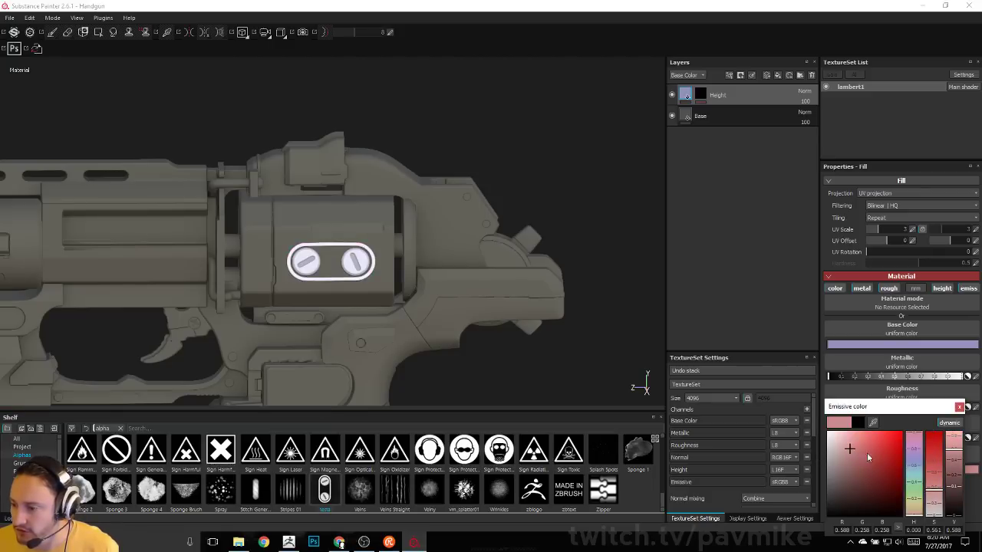
left_click_drag(917, 468, 918, 476)
left_click(959, 407)
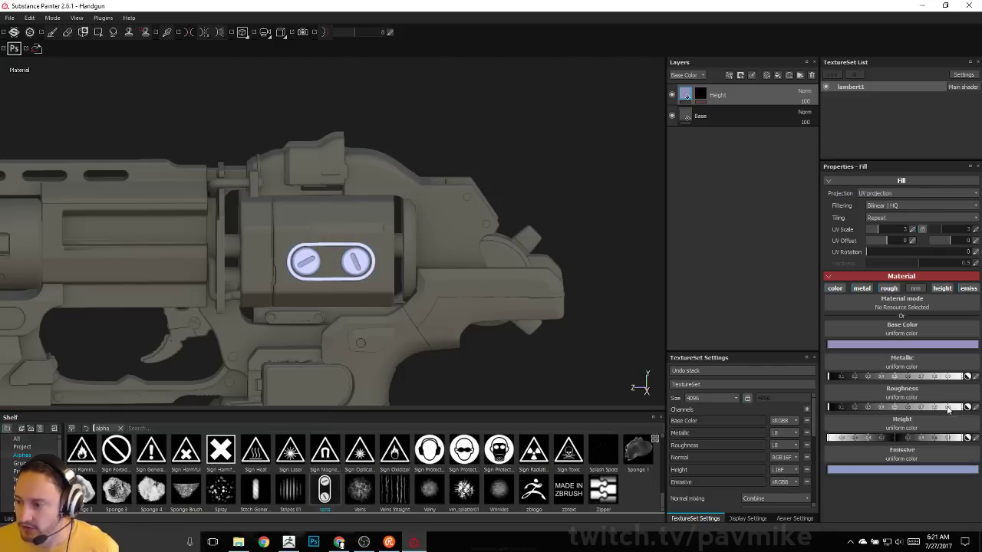
Rotate the environment lighting around the gun to check the emissive glow of the stamped plate on the cylinder.
left_click_drag(428, 231, 491, 221, "alt")
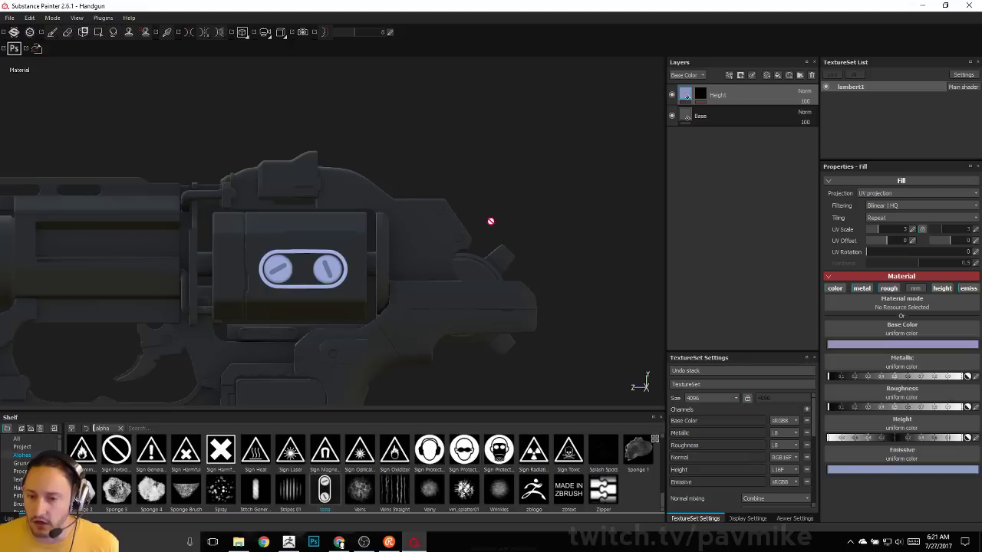
left_click(450, 139)
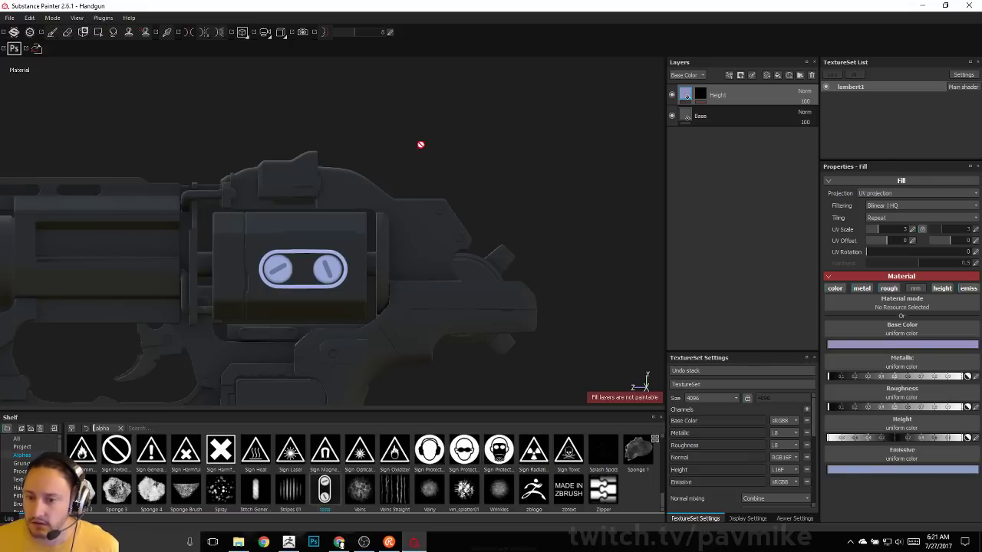
mouse_move(367, 134)
right_mouse_down("shift")
mouse_move(383, 148)
mouse_move(776, 172)
mouse_move(390, 134)
mouse_move(445, 112)
right_mouse_up("shift")
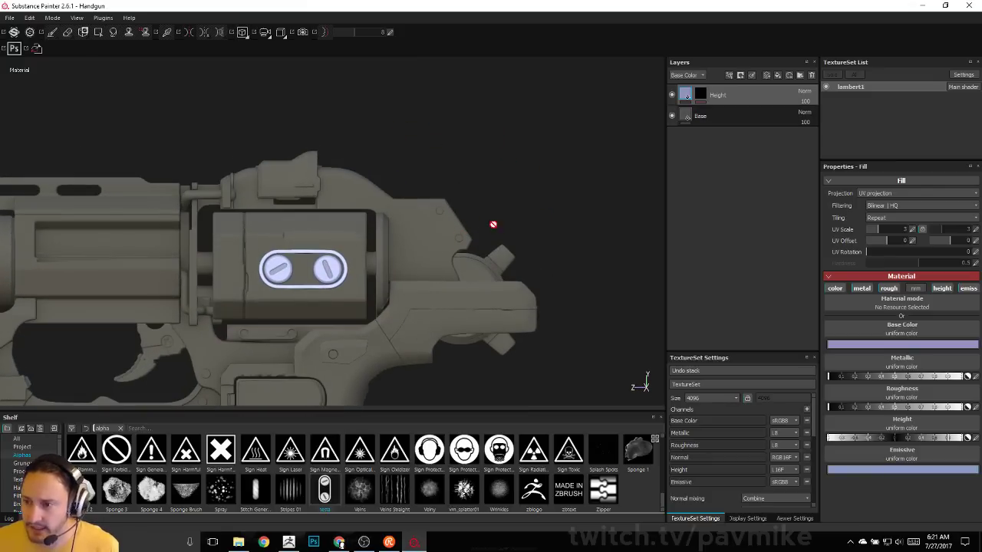
mouse_move(443, 190)
left_mouse_down("alt")
mouse_move(550, 197)
mouse_move(363, 191)
mouse_move(458, 139)
mouse_move(478, 158)
mouse_move(585, 131)
left_mouse_up("alt")
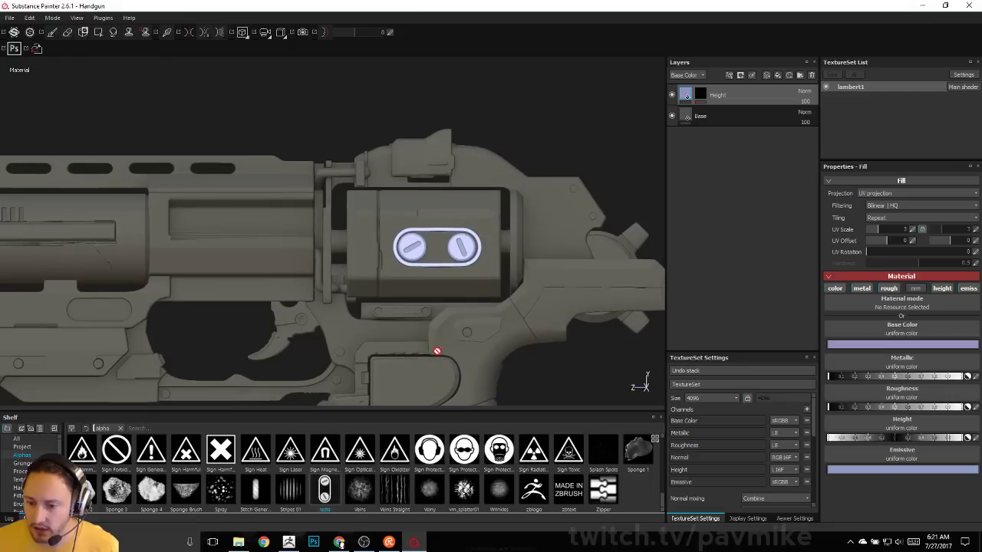
mouse_move(267, 480)
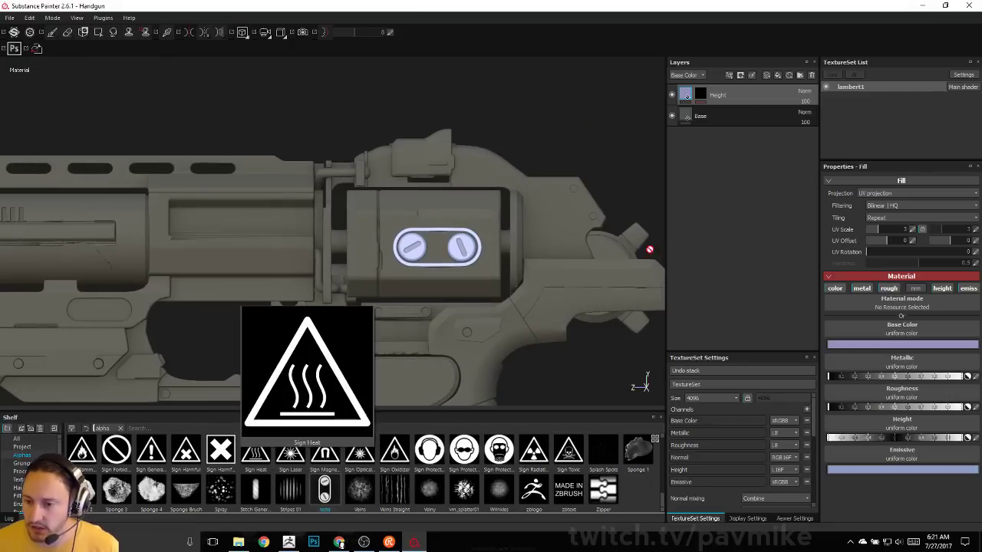
Select the Height layer's mask for painting and load the Stitches 1 brush from the shelf's brushes.
middle_click_drag(563, 140, 514, 151, "alt")
mouse_move(514, 151)
right_mouse_down("alt")
mouse_move(561, 198)
mouse_move(597, 184)
right_mouse_up("alt")
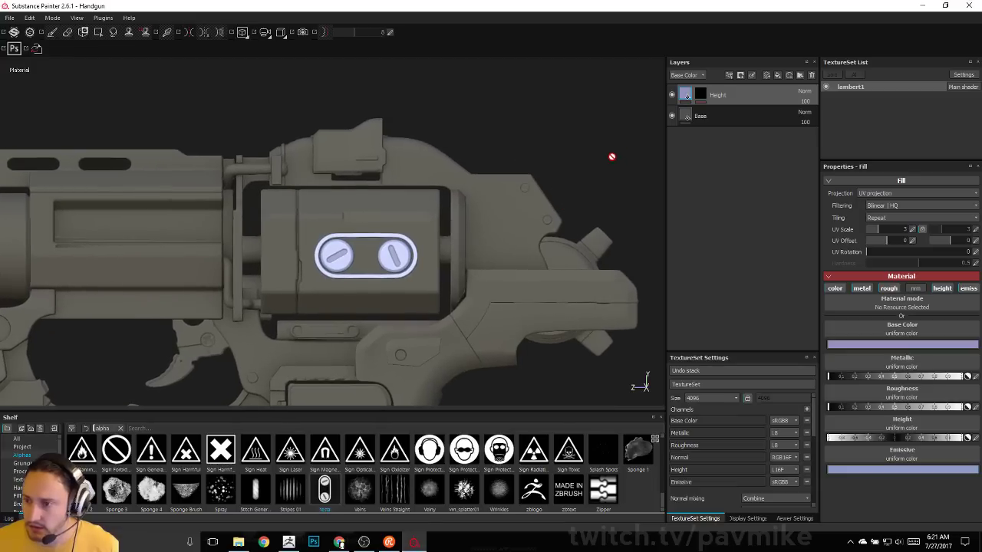
left_click(699, 95)
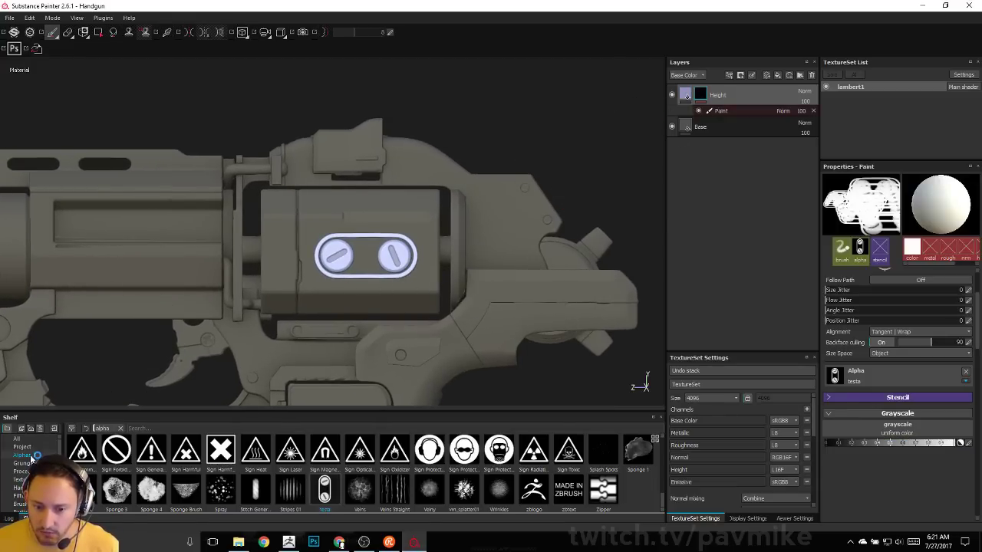
left_click(22, 504)
scroll(482, 495, "down", 2)
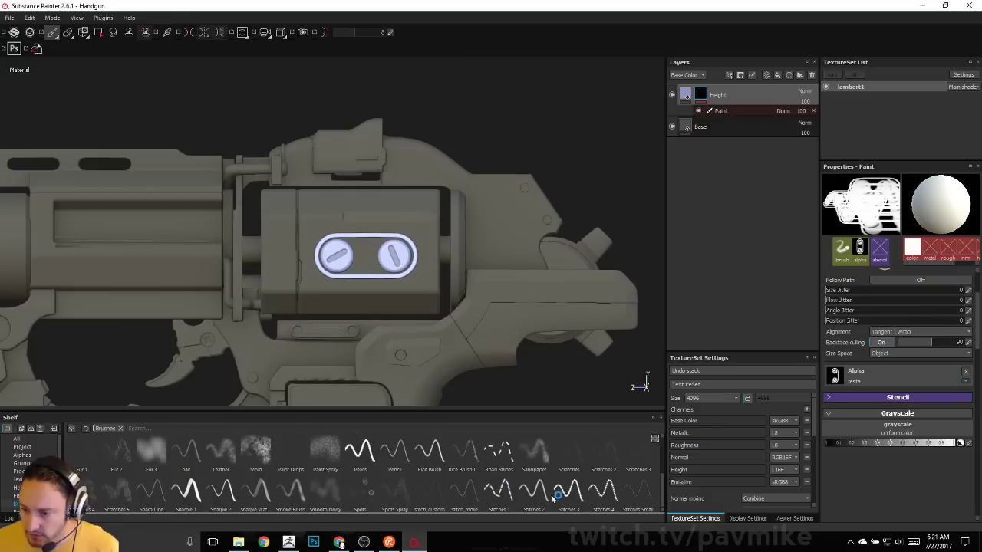
left_click(495, 491)
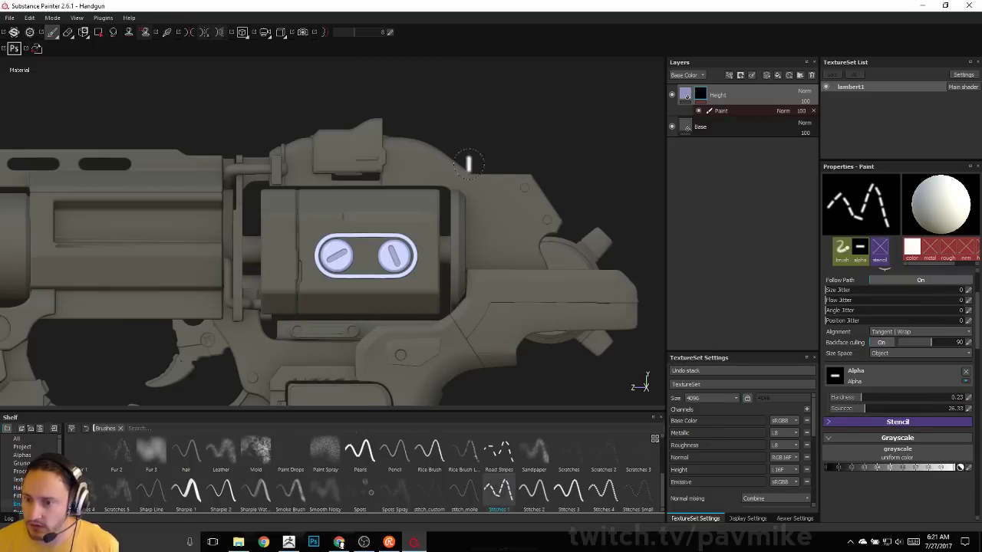
Try a small curved stitch stroke across the rear frame behind the cylinder and undo it.
key("d")
right_click_drag(491, 200, 482, 200, "ctrl")
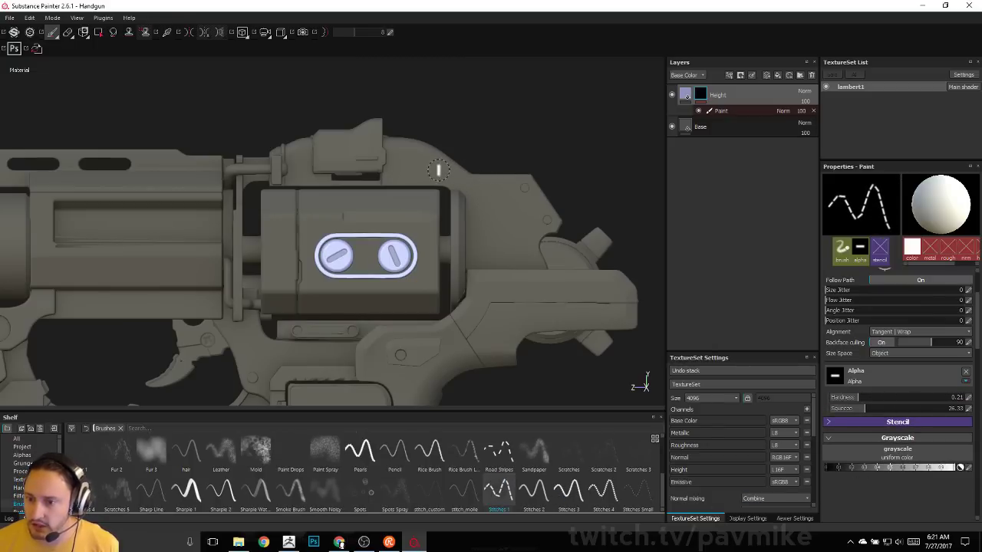
mouse_move(437, 170)
left_mouse_down()
mouse_move(477, 186)
mouse_move(498, 225)
left_mouse_up()
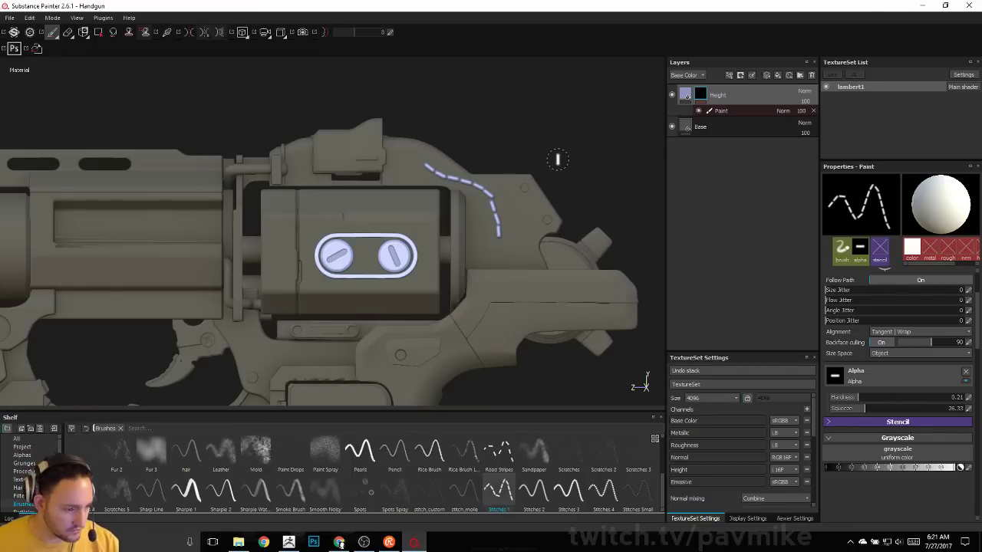
left_click(339, 542)
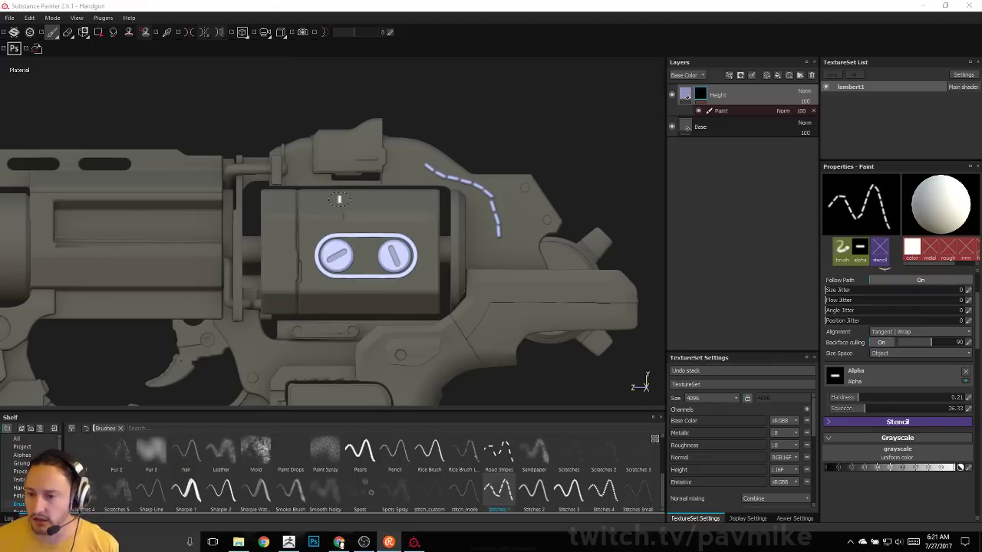
left_click(496, 115, "alt")
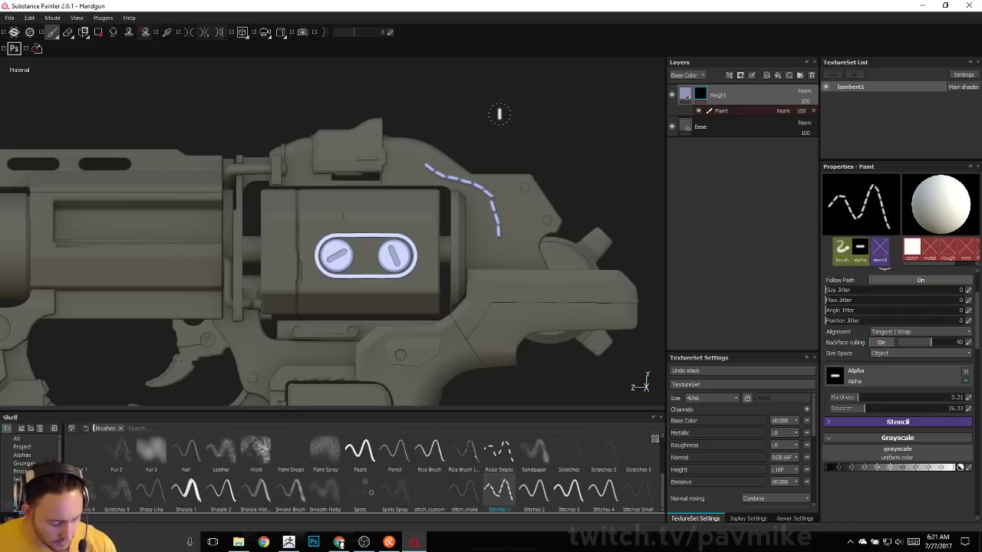
key("ctrl+z")
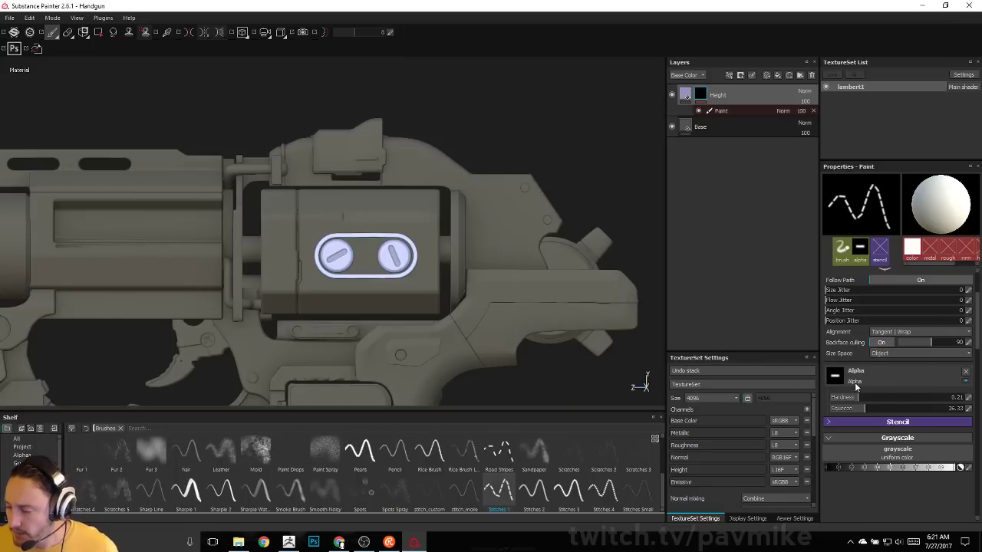
Try an alpha hardness of 0.43 and squeeze of 14.33, and compare the Stitches 1 to 4 and Stitches Small brushes.
mouse_move(857, 400)
left_mouse_down()
mouse_move(936, 404)
mouse_move(841, 410)
left_mouse_up()
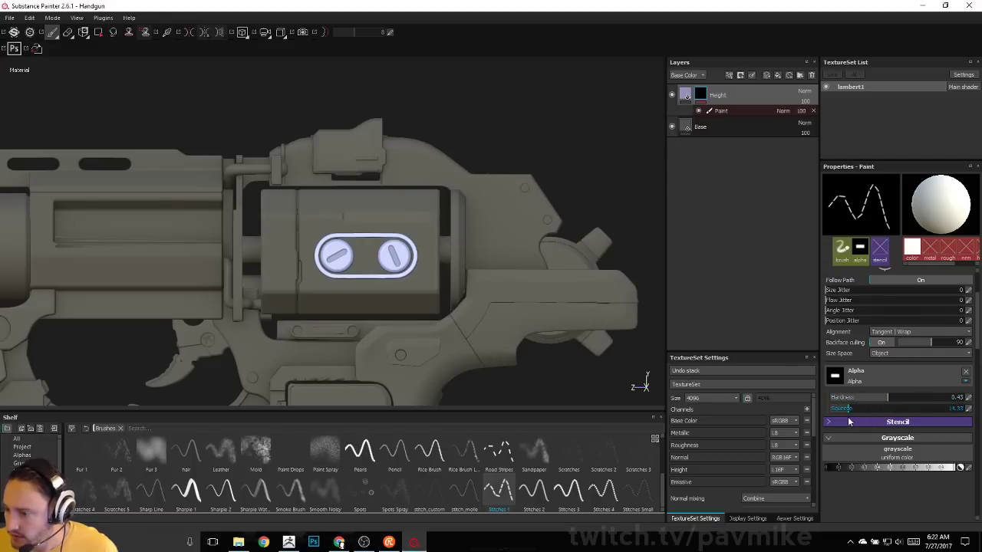
mouse_move(979, 345)
left_mouse_down()
mouse_move(980, 320)
mouse_move(980, 347)
left_mouse_up()
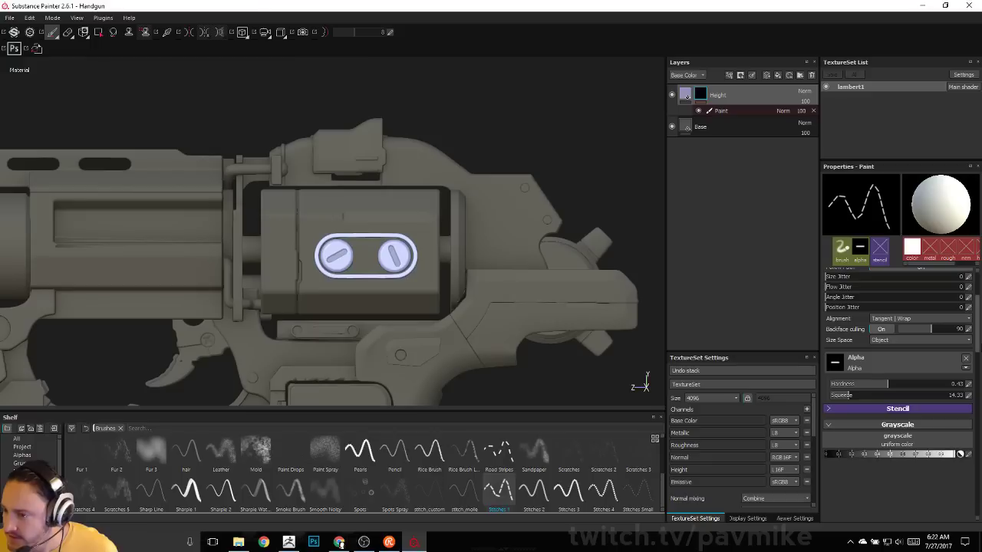
left_click(533, 489)
left_click(569, 491)
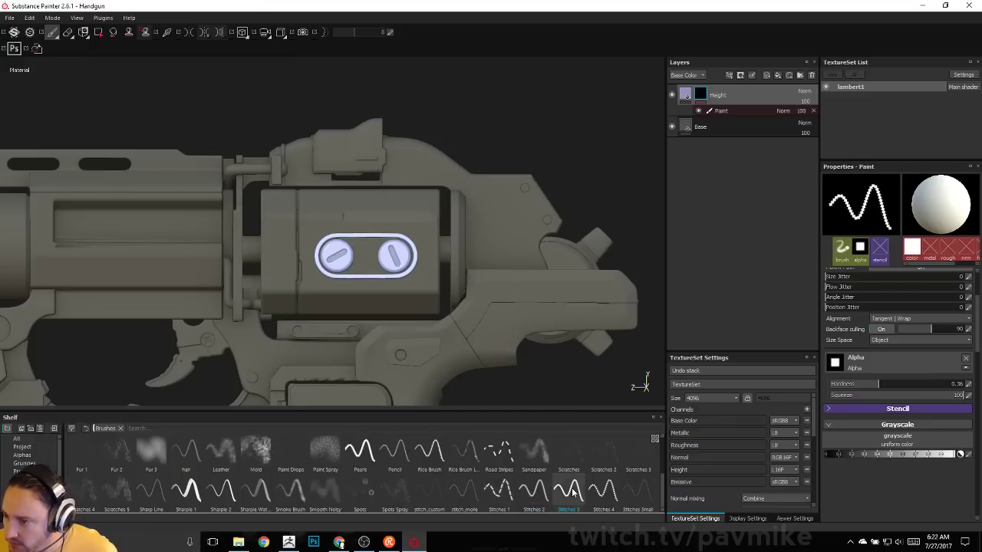
left_click(602, 492)
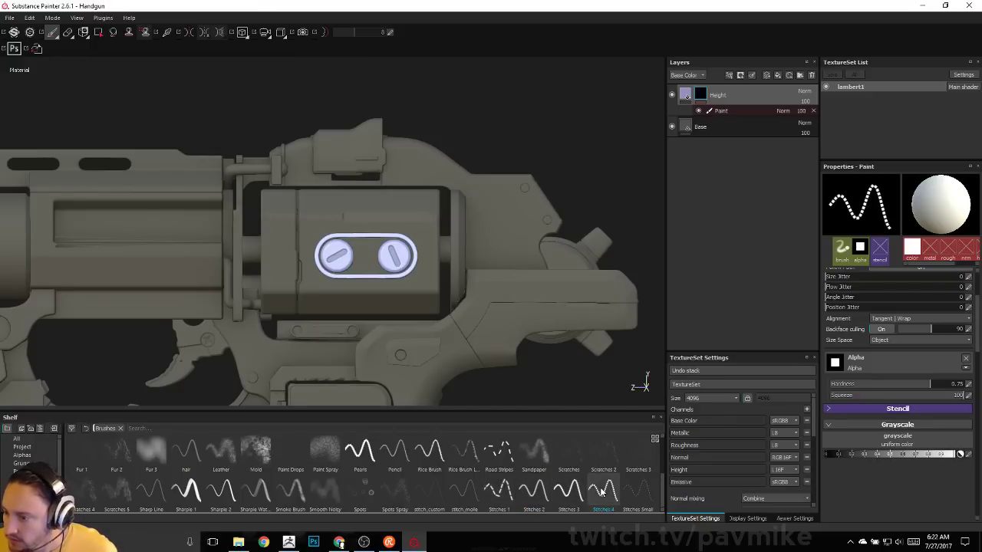
mouse_move(602, 493)
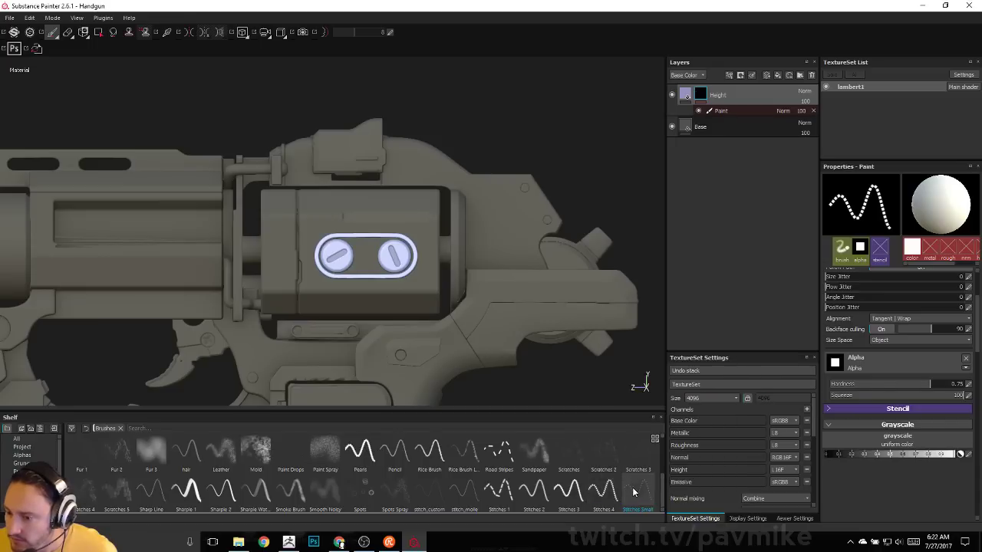
left_click(634, 491)
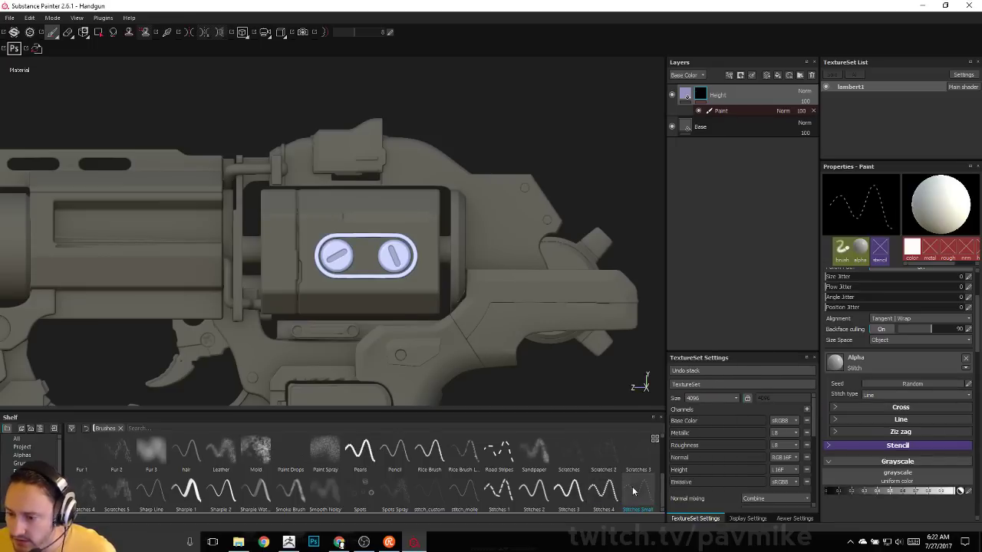
left_click(602, 493)
left_click(504, 494)
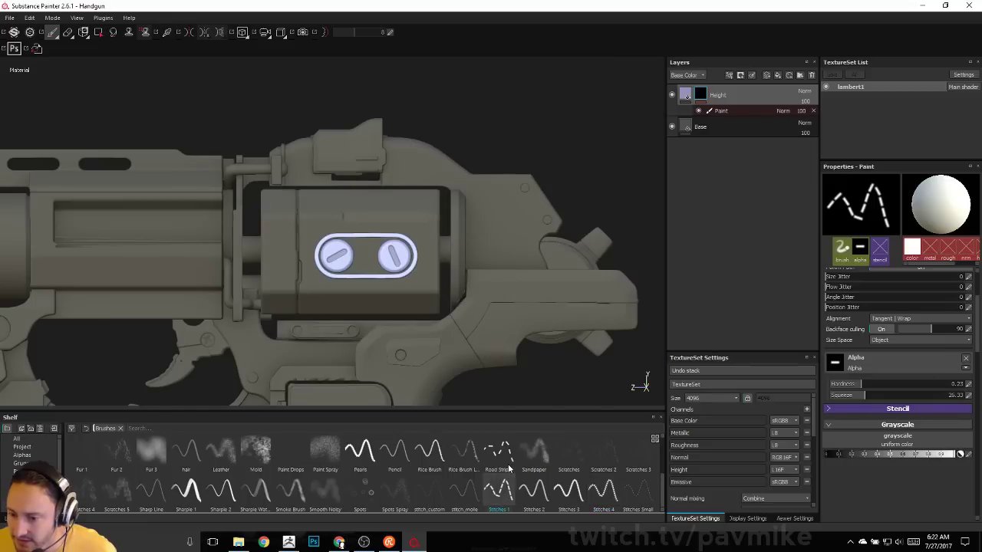
Load the custom stitch brush preset for the mask and set its brush size to 6.25.
left_click(477, 499)
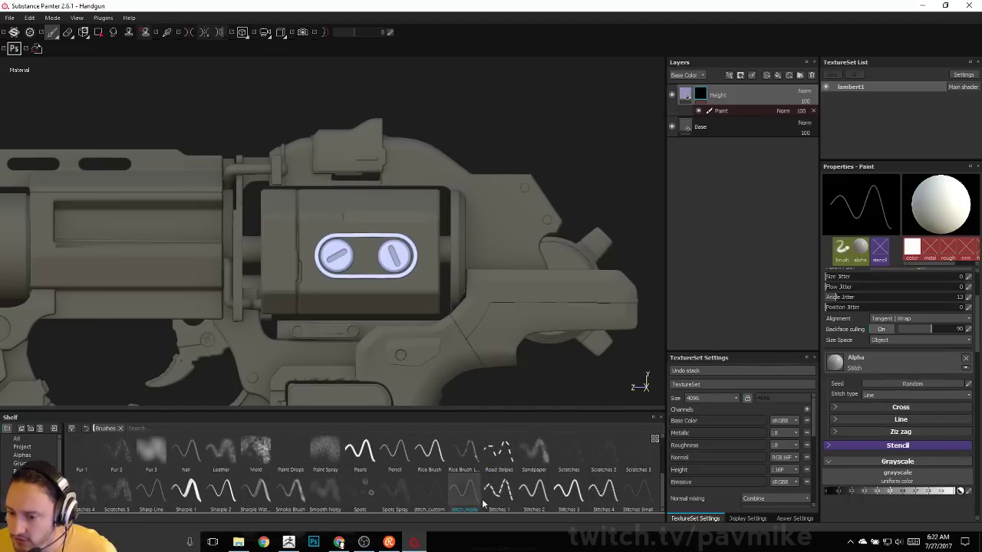
left_click(432, 494)
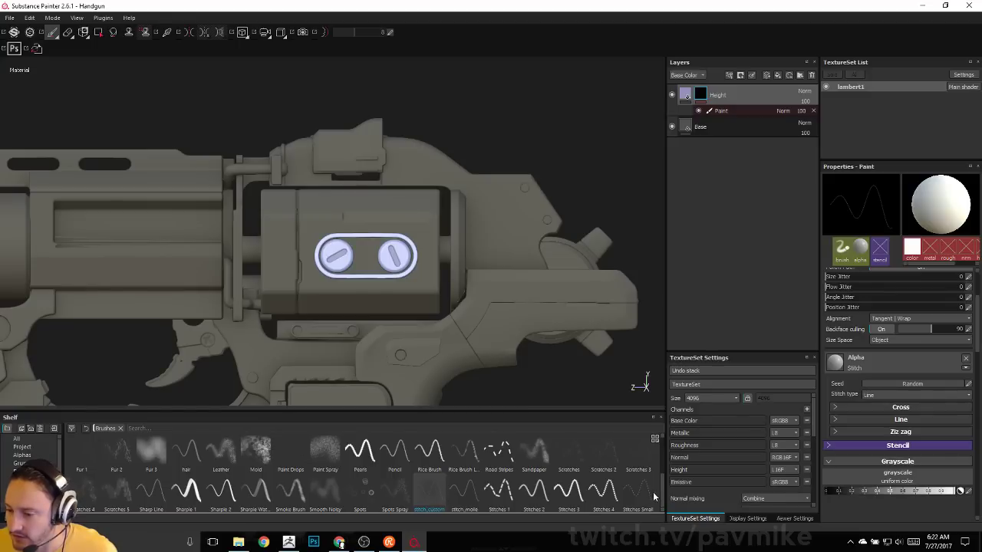
left_click(643, 497)
left_click(427, 500)
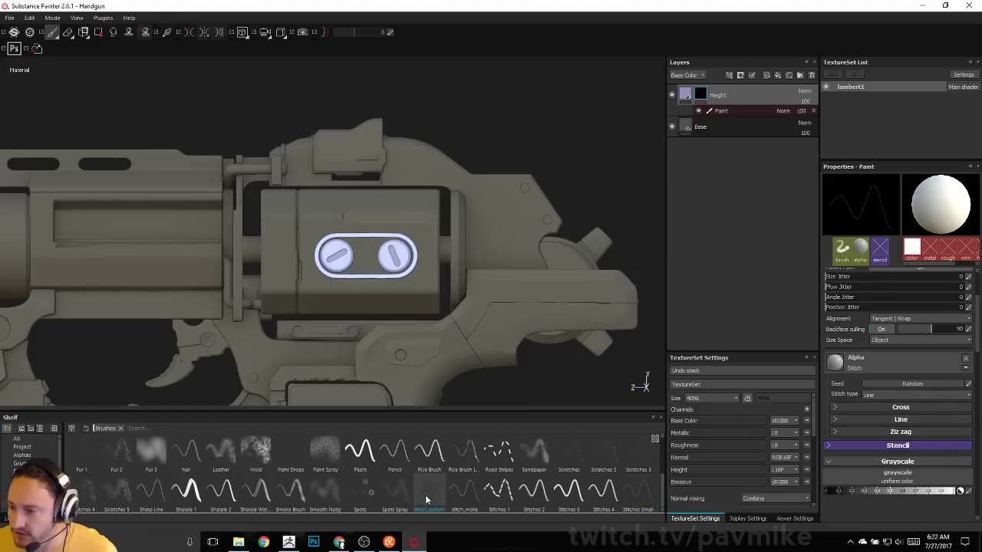
left_click(881, 395)
left_click(890, 365)
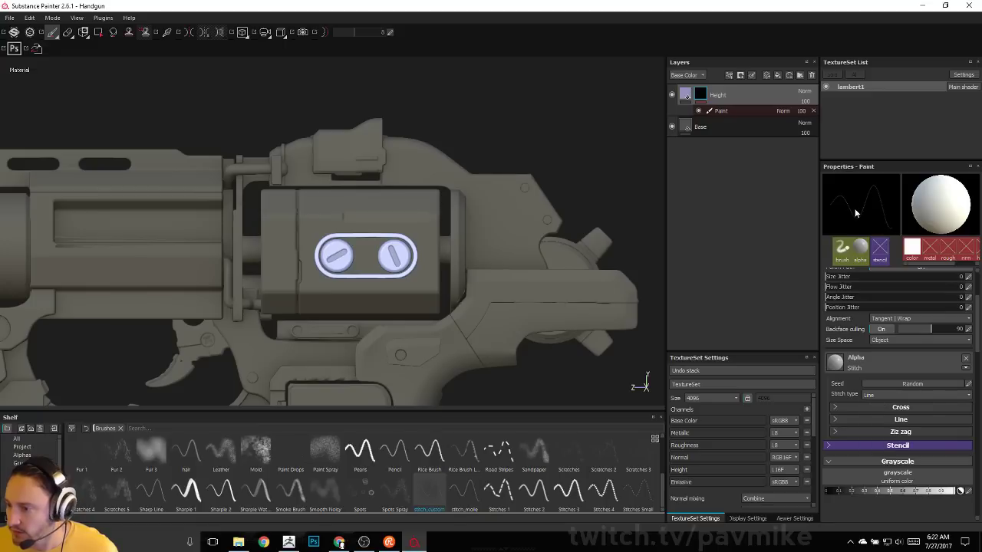
scroll(916, 354, "up", 3)
left_click_drag(882, 286, 857, 292)
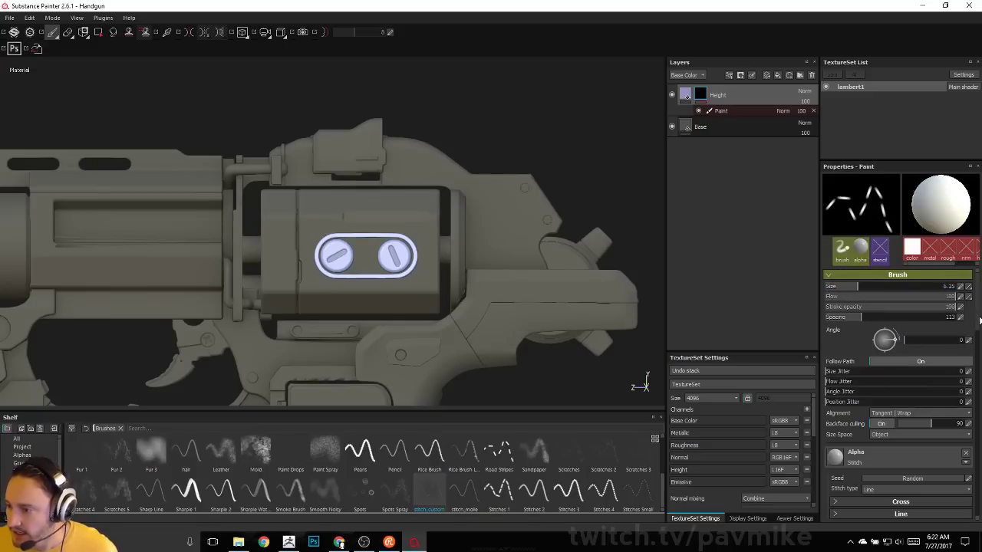
Try the Cross stitch type on the brush alpha with a blur of 0.57.
mouse_move(976, 314)
left_mouse_down()
mouse_move(972, 359)
mouse_move(949, 376)
left_mouse_up()
left_click(837, 363)
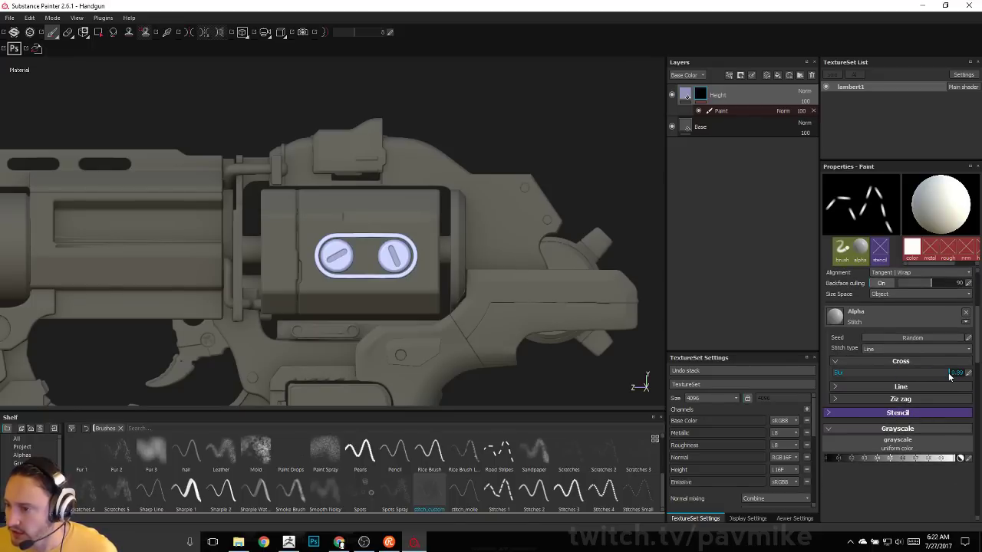
left_click(893, 350)
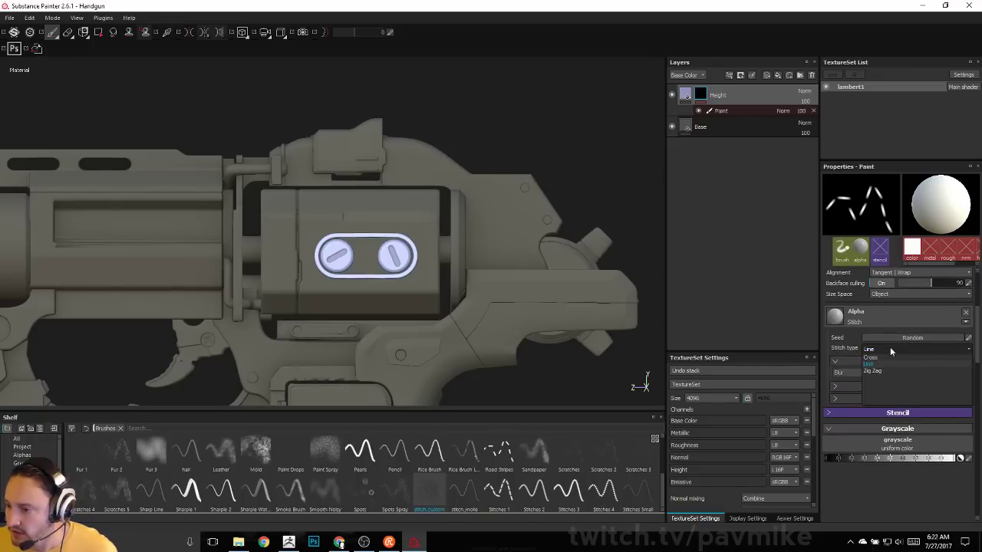
left_click(888, 358)
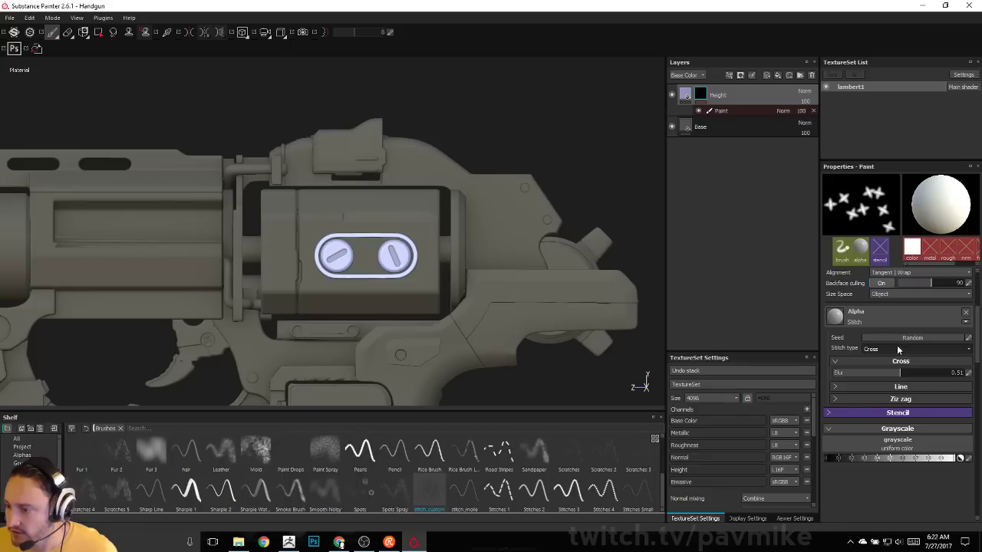
mouse_move(899, 373)
left_mouse_down()
mouse_move(878, 376)
mouse_move(908, 375)
left_mouse_up()
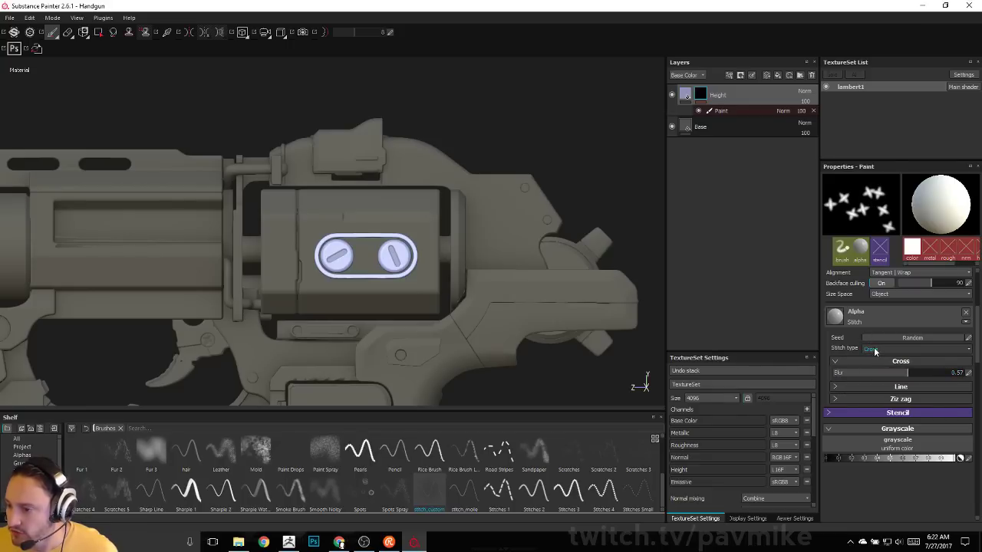
Set the stitch type to Line with the maximum line count, blur 0.15, spacing 0.28 and scale X 0.47.
left_click(874, 351)
left_click(875, 369)
left_click(836, 387)
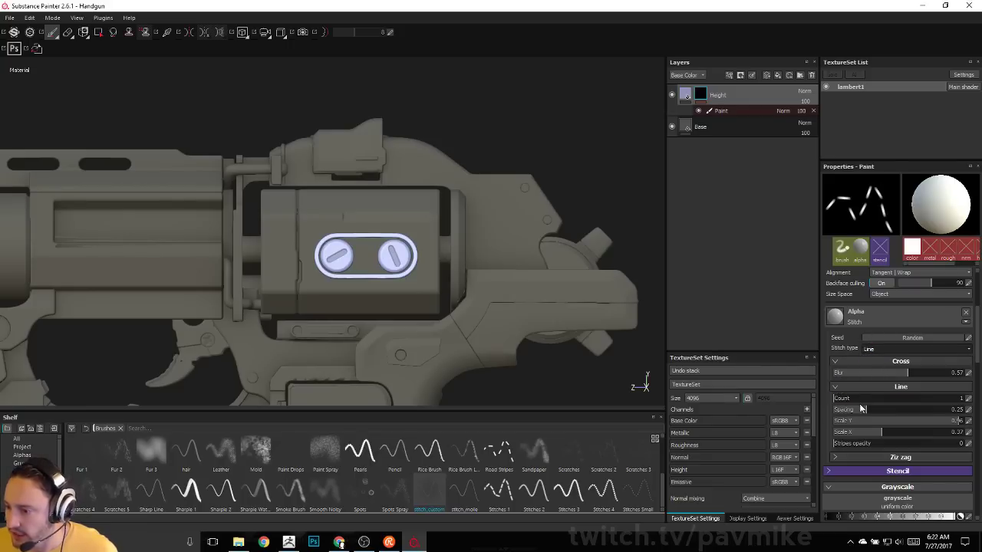
mouse_move(885, 399)
left_mouse_down()
mouse_move(828, 404)
mouse_move(956, 400)
left_mouse_up()
mouse_move(908, 375)
left_mouse_down()
mouse_move(957, 374)
mouse_move(904, 384)
mouse_move(870, 401)
mouse_move(890, 411)
mouse_move(854, 414)
mouse_move(882, 414)
mouse_move(855, 423)
mouse_move(957, 426)
left_mouse_up()
mouse_move(834, 432)
left_mouse_down()
mouse_move(922, 438)
mouse_move(869, 439)
mouse_move(892, 436)
left_mouse_up()
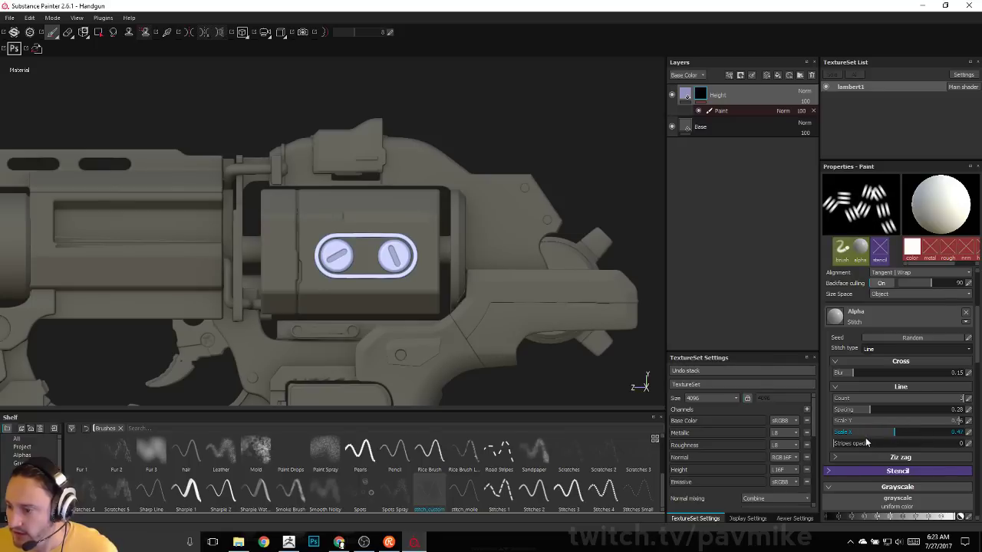
mouse_move(946, 450)
left_mouse_down()
mouse_move(957, 450)
mouse_move(859, 449)
left_mouse_up()
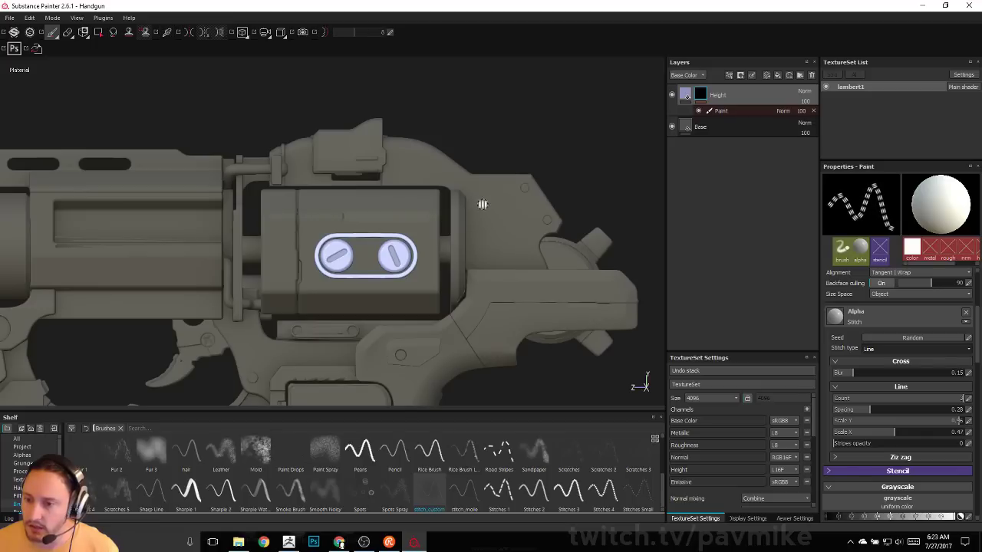
Paint a curved row of triple-line stitches down the rear frame and a straight row along the block below it.
mouse_move(475, 189)
left_mouse_down()
mouse_move(526, 242)
mouse_move(527, 263)
left_mouse_up()
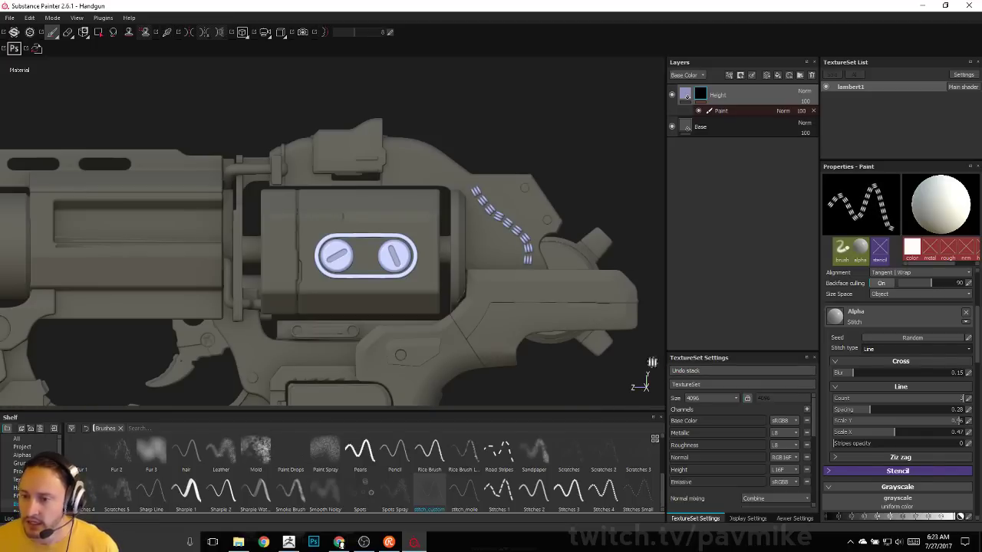
left_click_drag(580, 161, 480, 166, "alt")
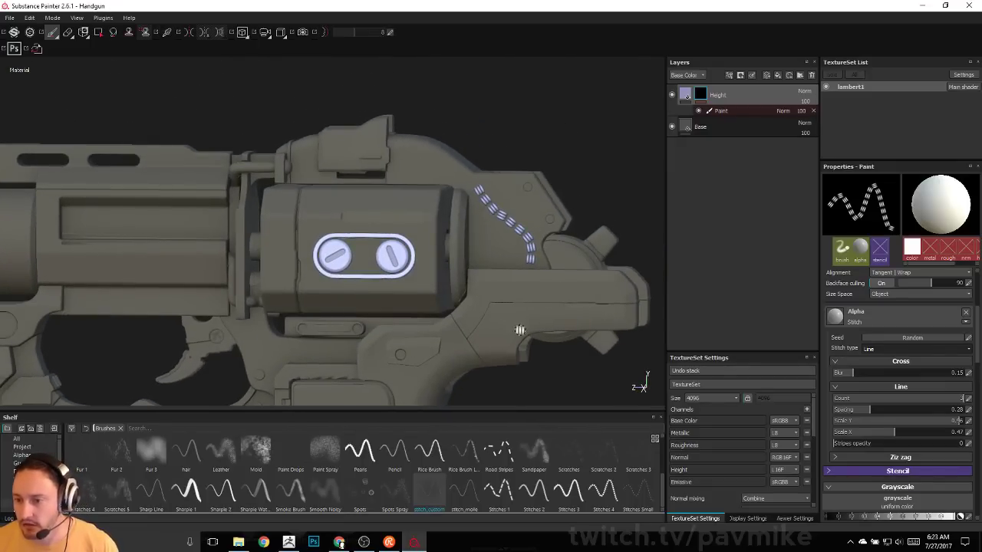
left_click_drag(614, 178, 619, 179, "alt+shift")
left_click(482, 290)
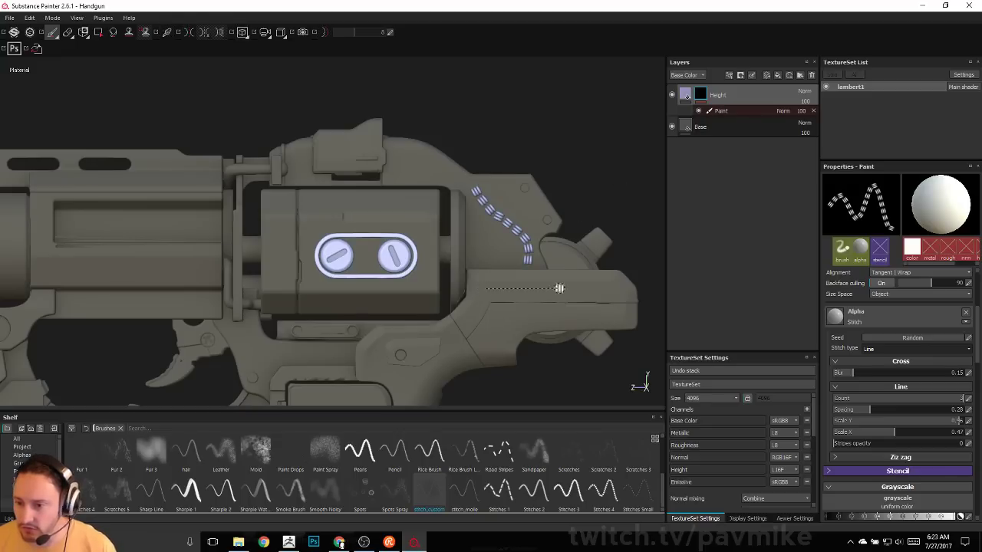
left_click(612, 290, "shift")
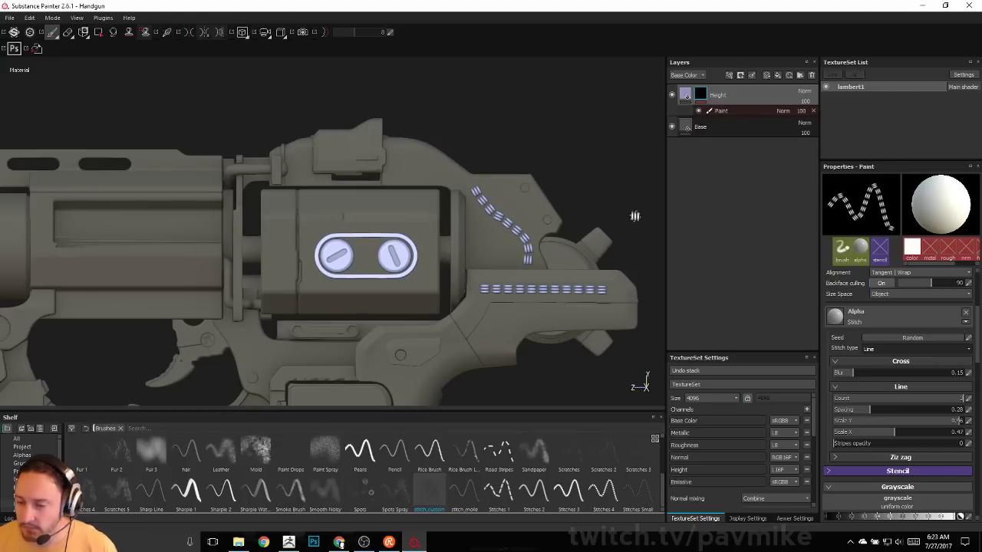
Set the Height fill layer's height to a moderate positive value so the painted details stay raised.
left_click_drag(635, 216, 604, 216, "alt")
left_click(686, 94)
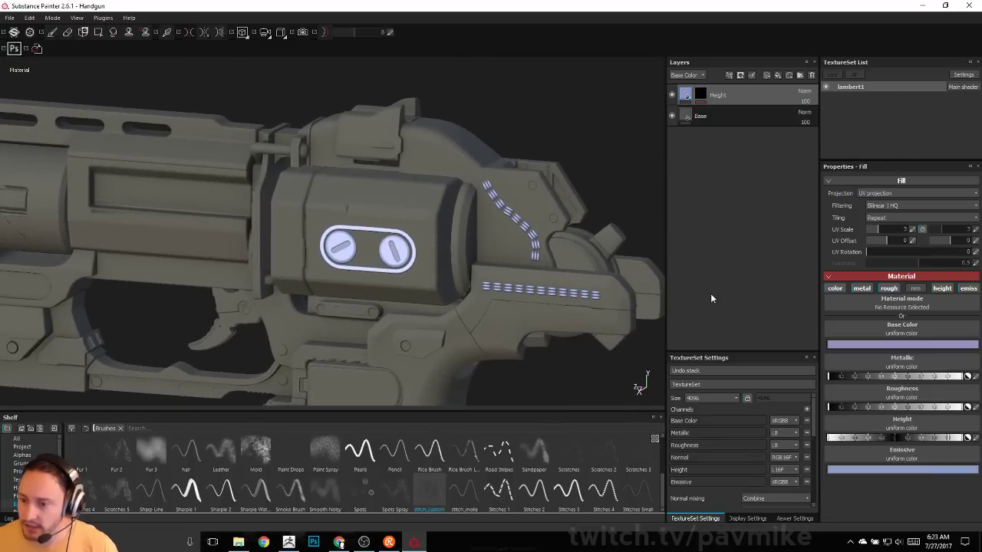
right_click_drag(536, 269, 569, 306, "alt")
middle_click_drag(566, 273, 471, 227, "alt")
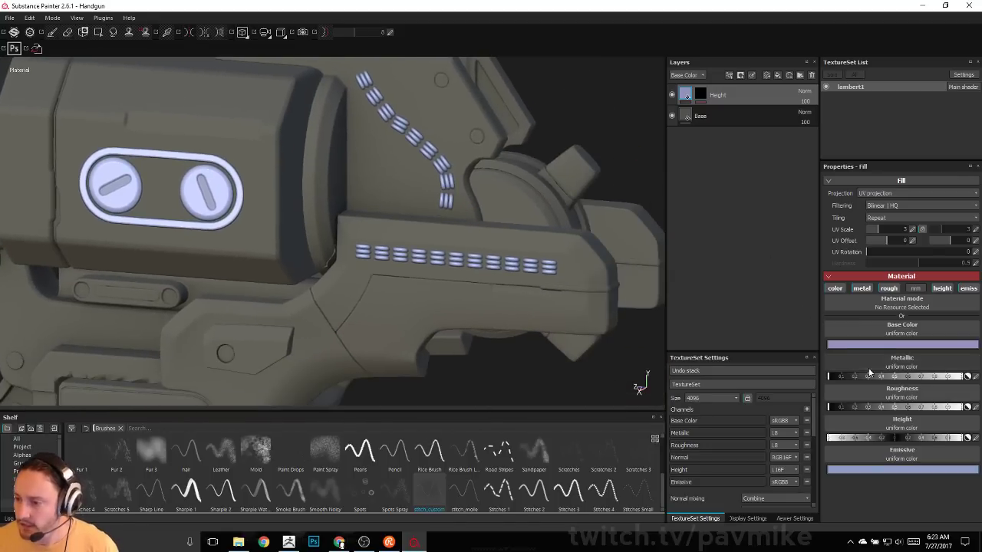
left_click(849, 345)
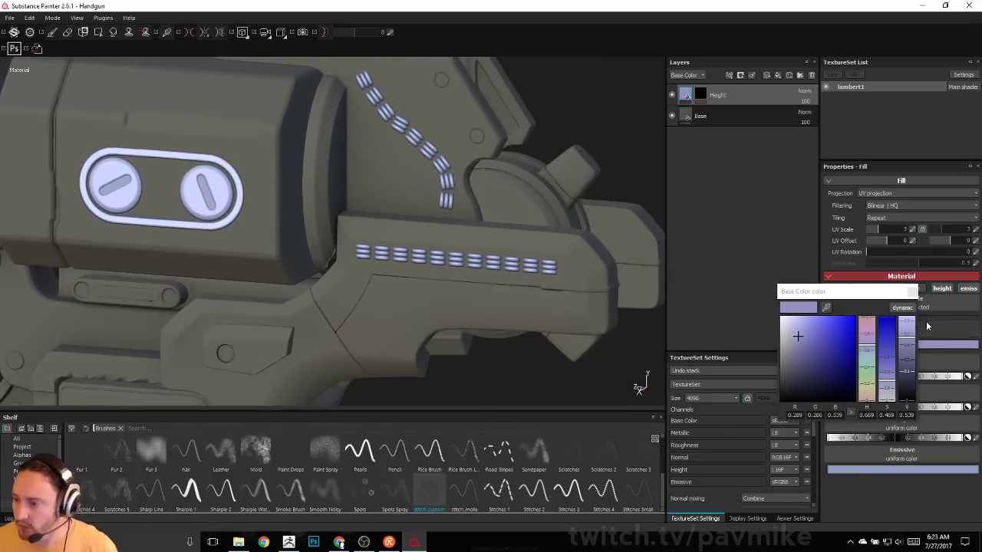
left_click(912, 292)
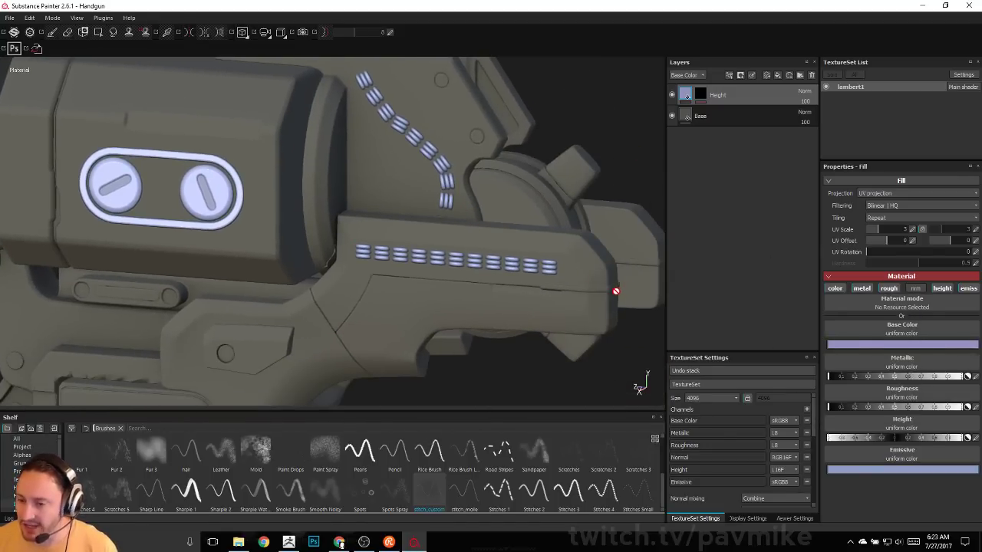
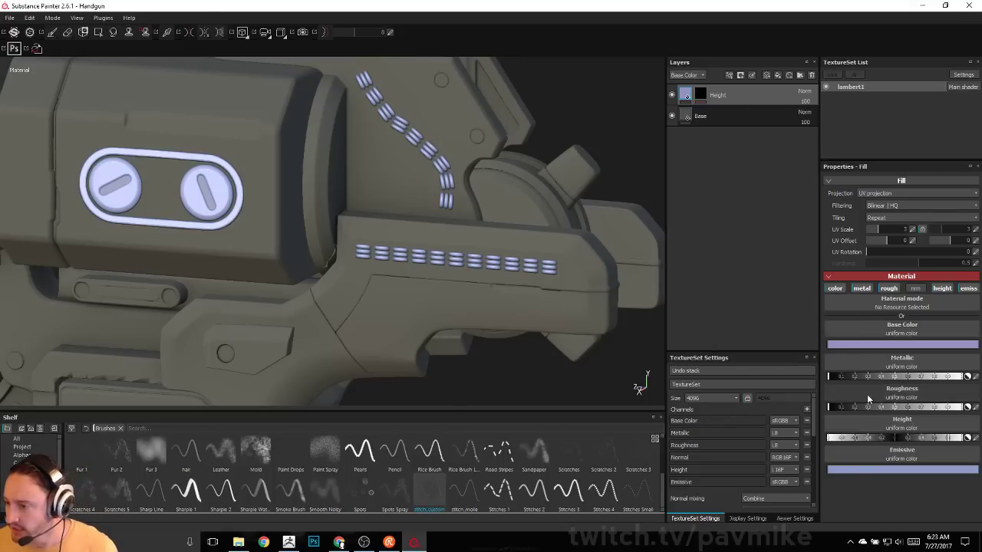
left_click(905, 438)
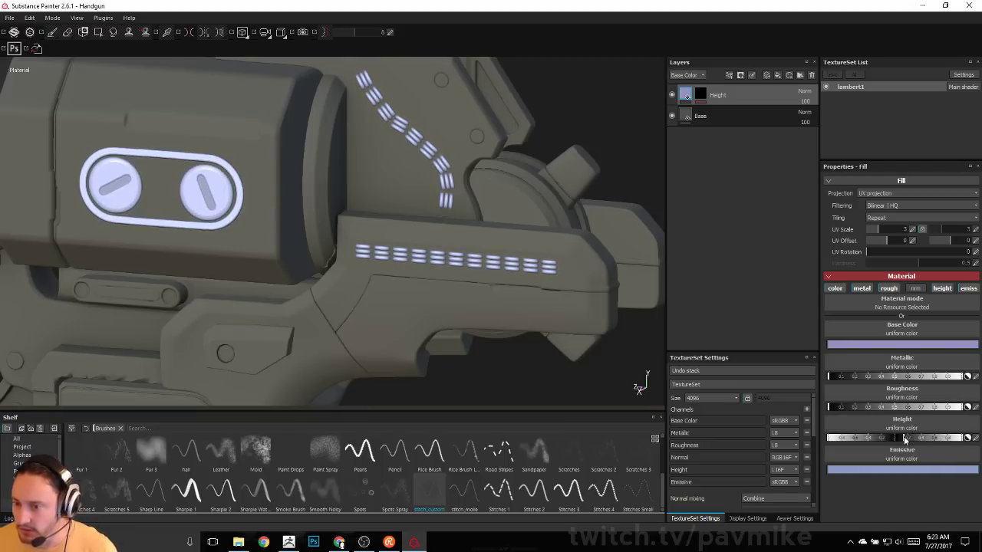
left_click(916, 437)
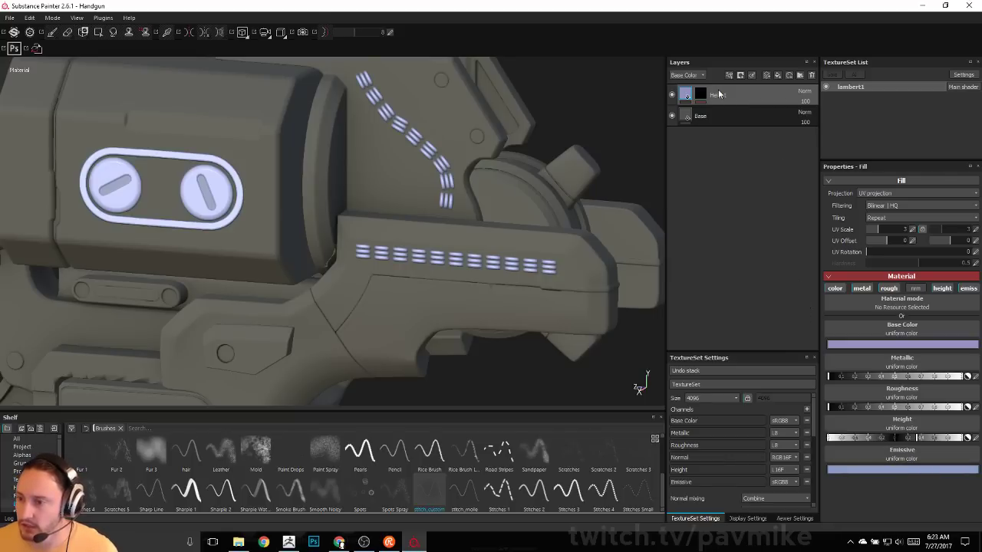
Duplicate the Height layer and set the lower layer's height to a strongly negative value.
key("ctrl+d")
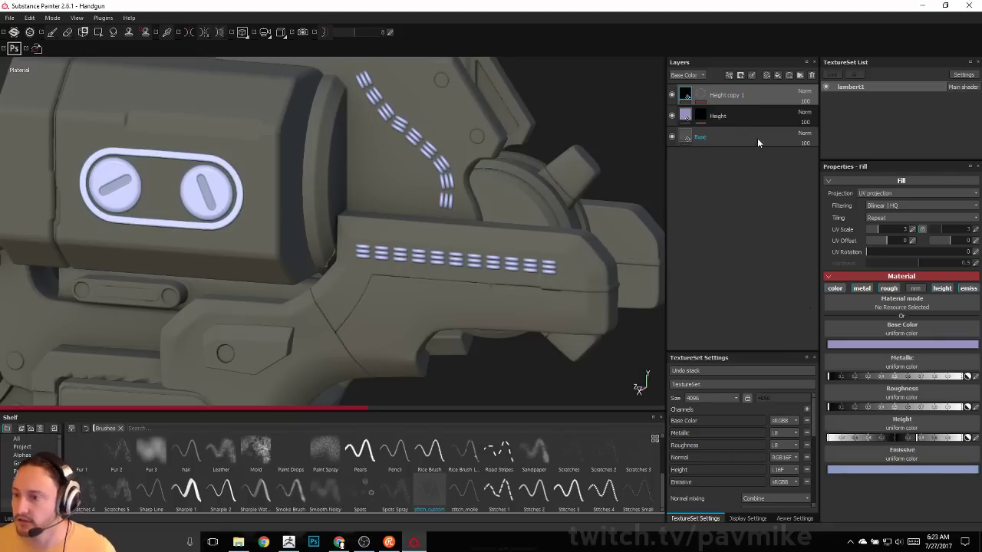
left_click(689, 112)
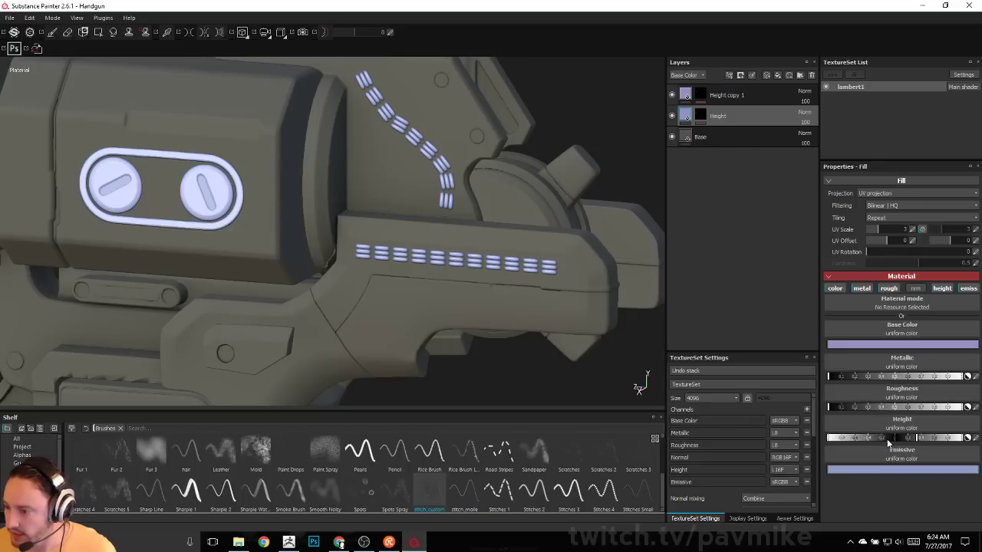
left_click_drag(843, 441, 841, 440)
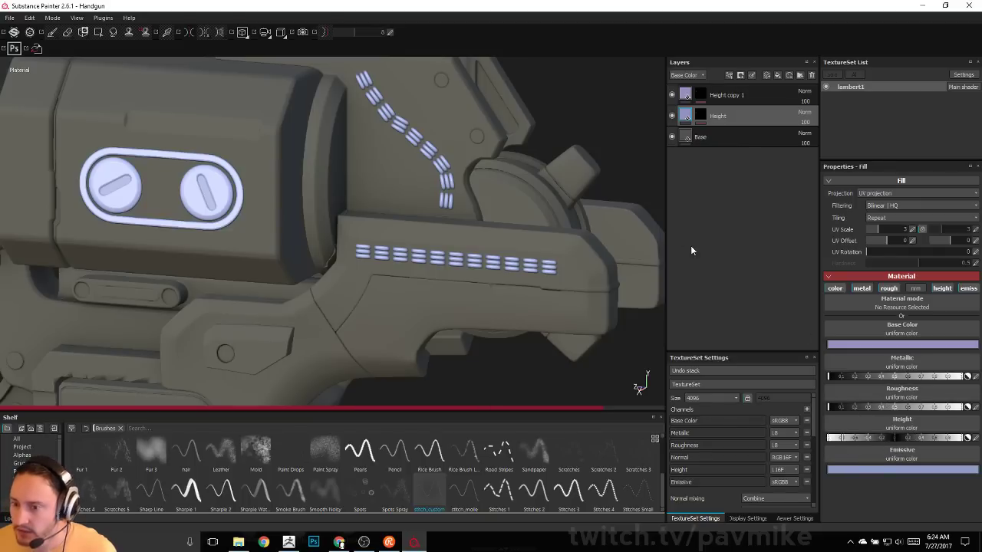
Add a Blur filter to the lower Height layer's mask with a blur intensity of 0.9.
right_click(685, 115)
left_click(703, 114)
left_click(703, 114)
right_click(704, 113)
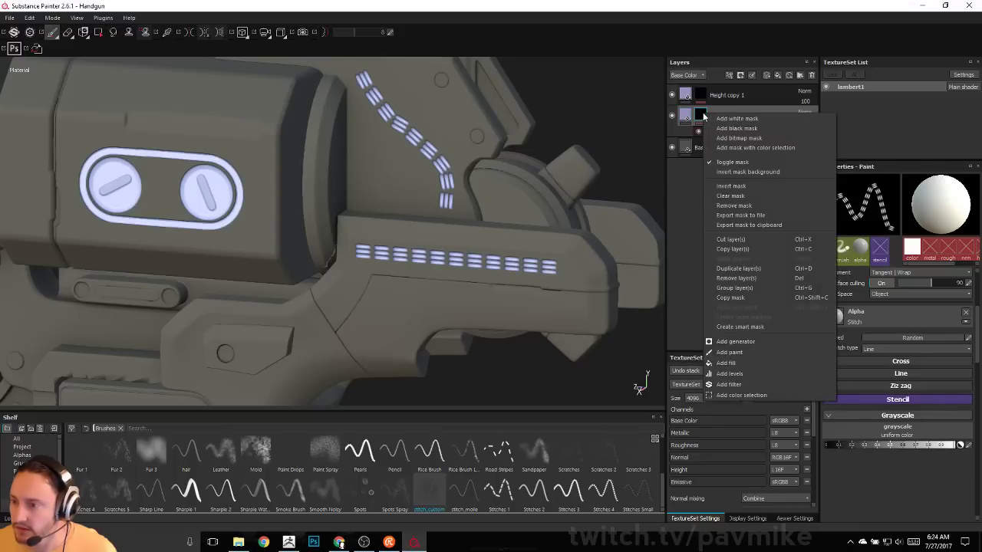
left_click(699, 109)
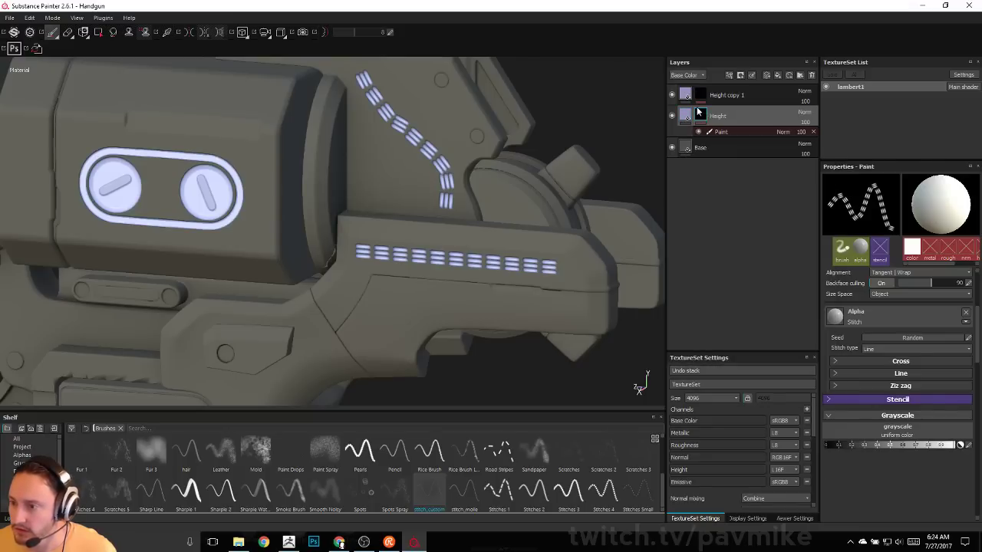
right_click(701, 116)
left_click(727, 387)
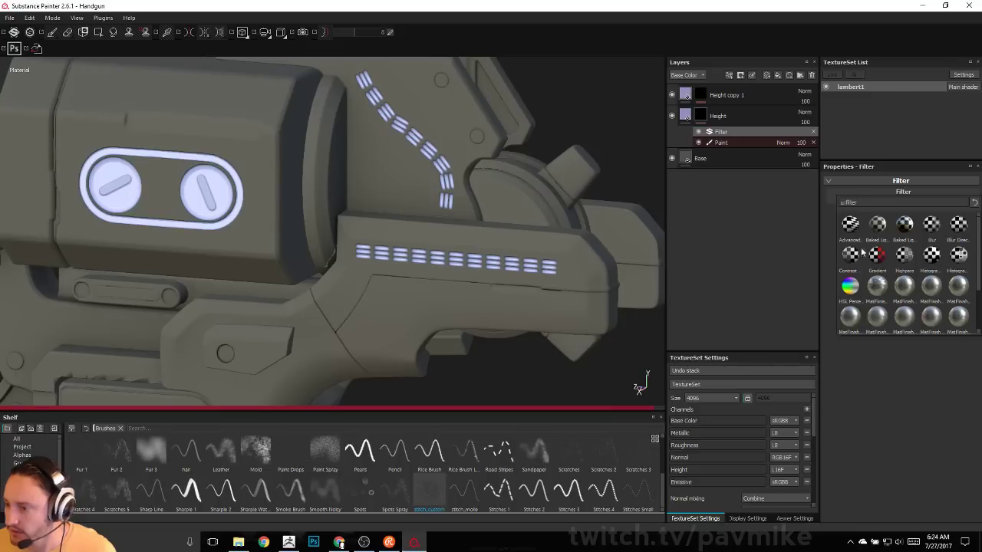
left_click(929, 223)
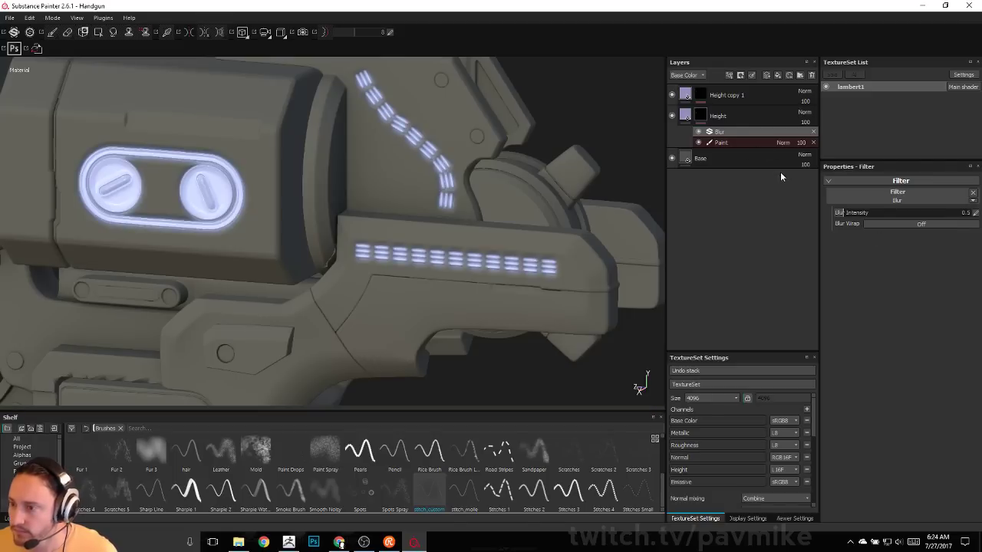
left_click_drag(445, 137, 538, 135, "alt")
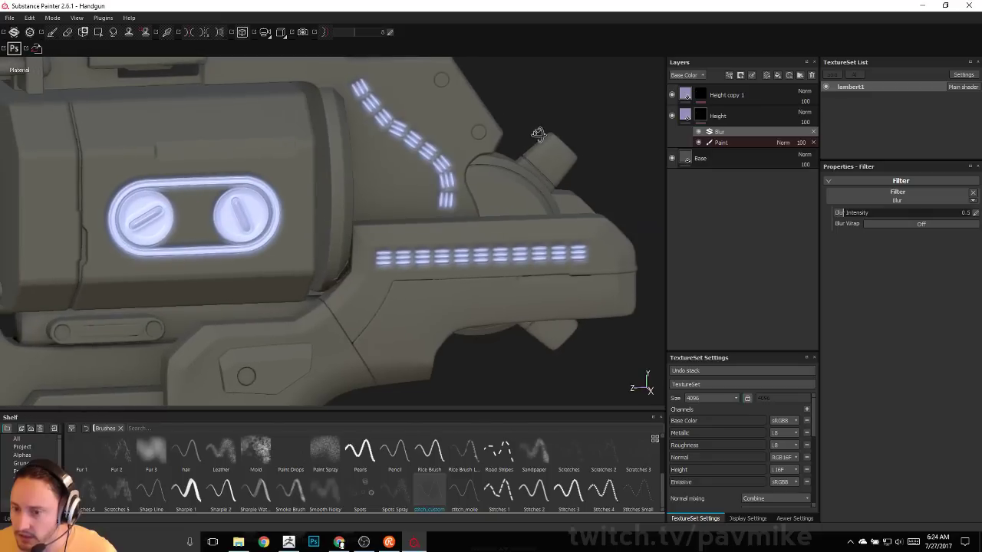
left_click(849, 214)
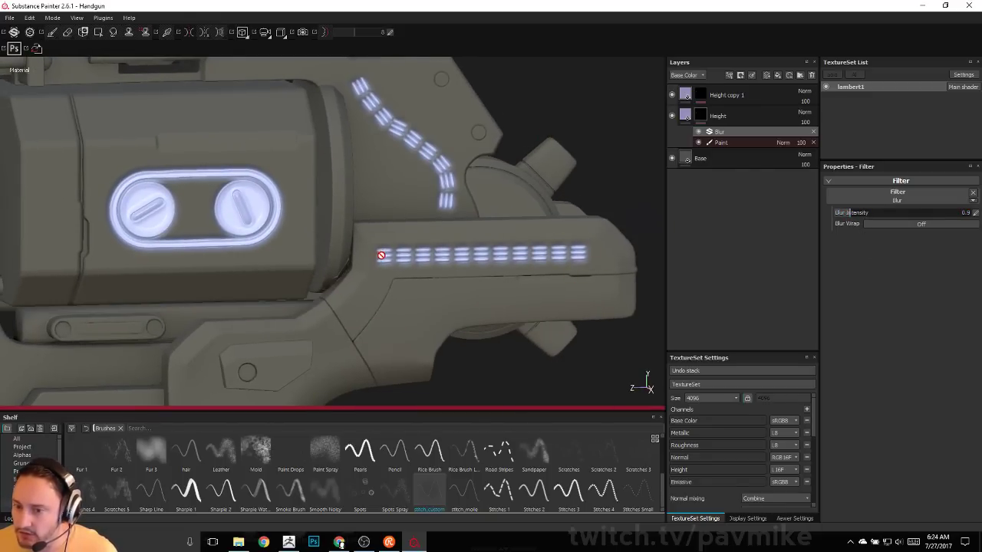
left_click_drag(518, 269, 544, 197, "alt")
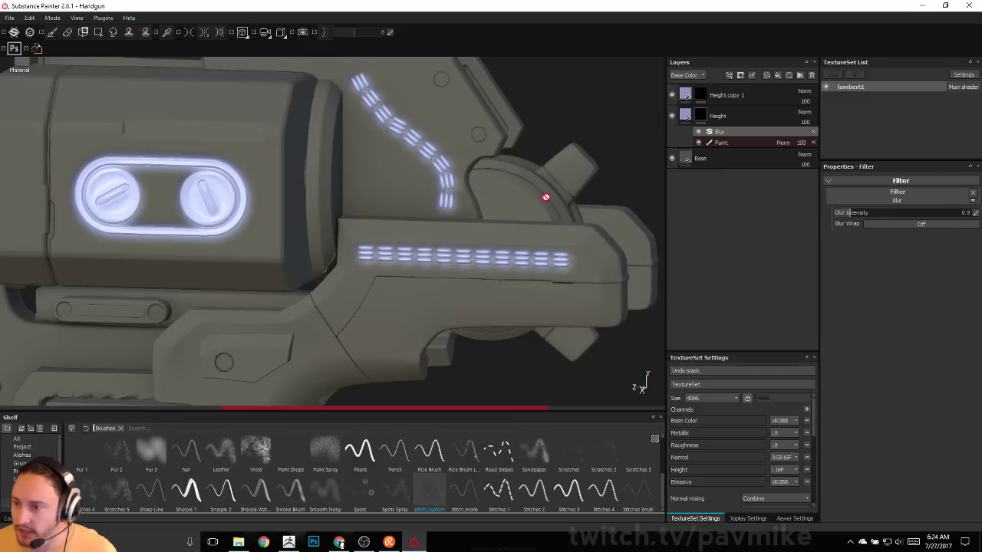
Disable the color, metal, rough and emissive channels of the lower Height layer and make its negative height slightly shallower.
key("Delete")
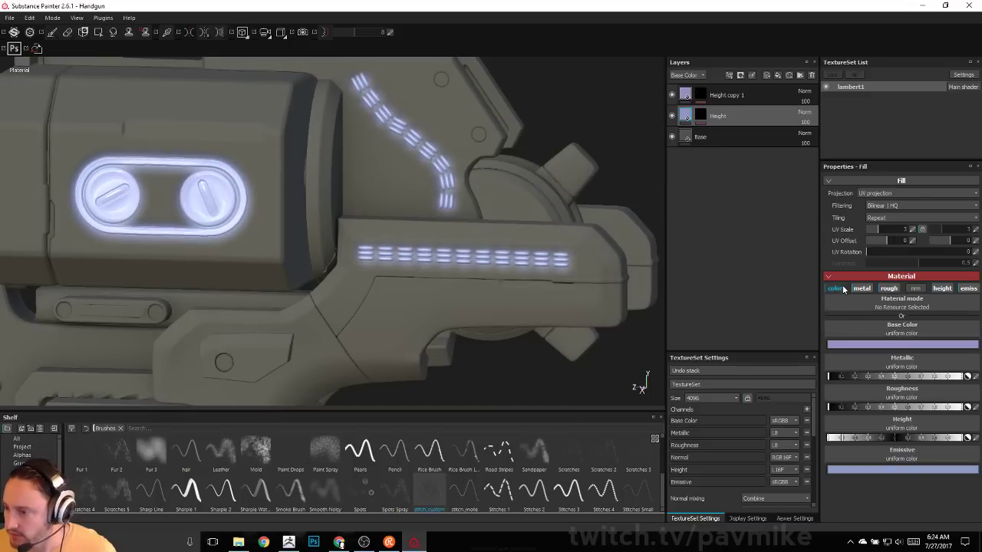
left_click(835, 289)
left_click(862, 289)
left_click(888, 289)
left_click(968, 288)
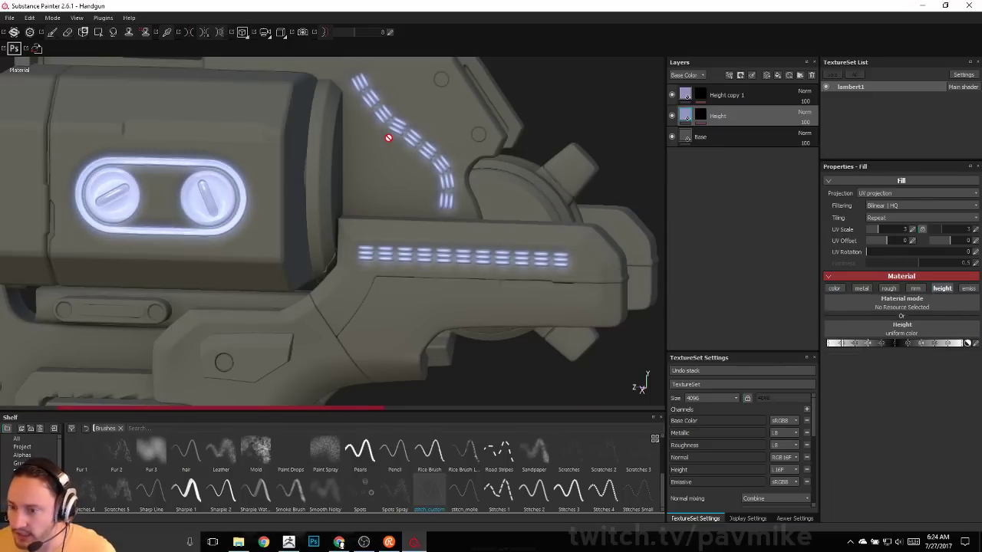
mouse_move(399, 153)
left_mouse_down("alt")
mouse_move(456, 145)
mouse_move(452, 154)
left_mouse_up("alt")
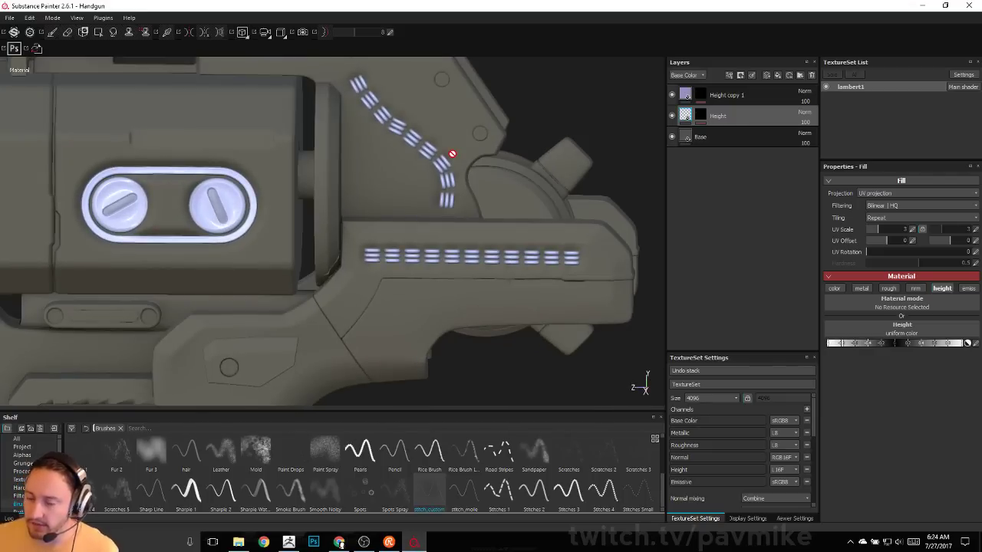
left_click_drag(462, 192, 403, 112, "alt")
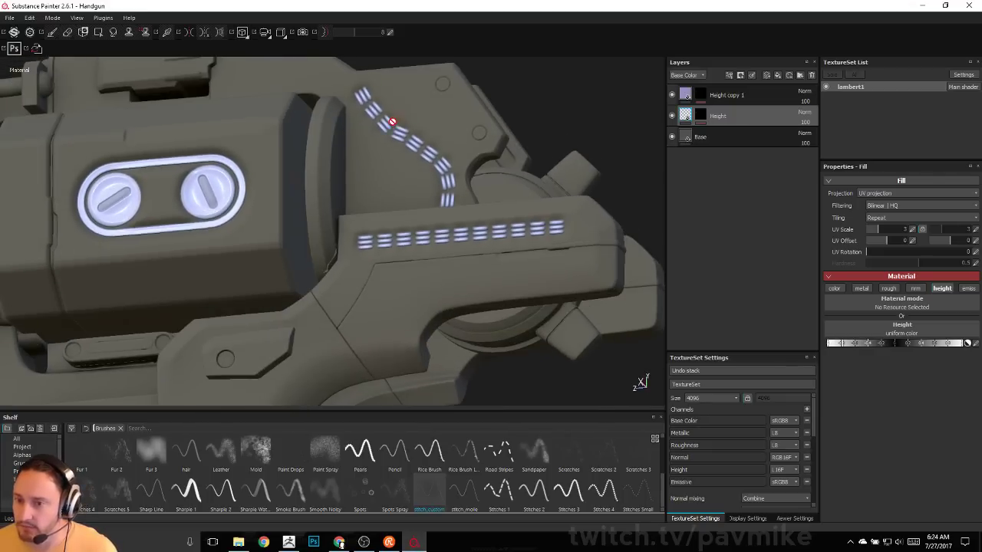
left_click_drag(532, 169, 464, 252, "alt")
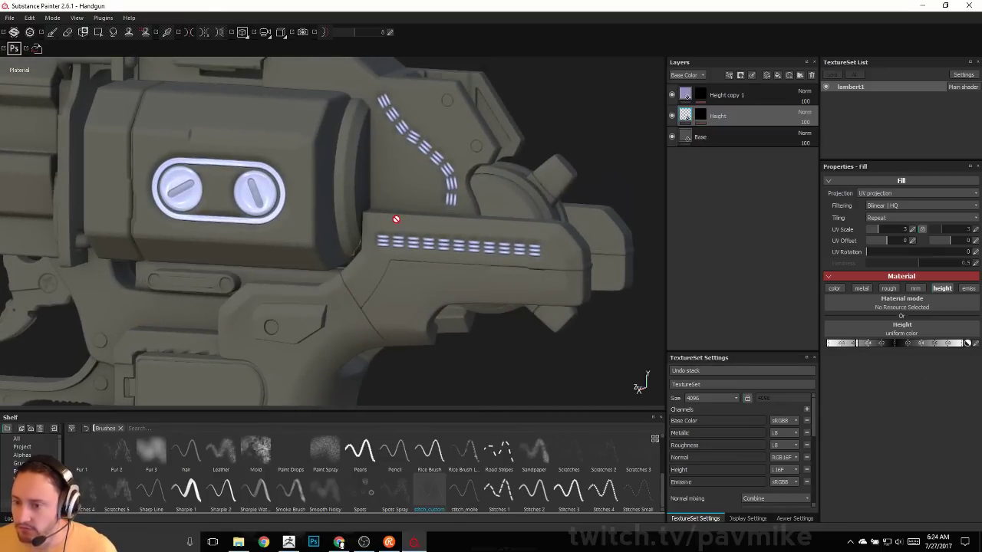
left_click_drag(502, 227, 529, 229, "alt")
left_click_drag(700, 119, 624, 137)
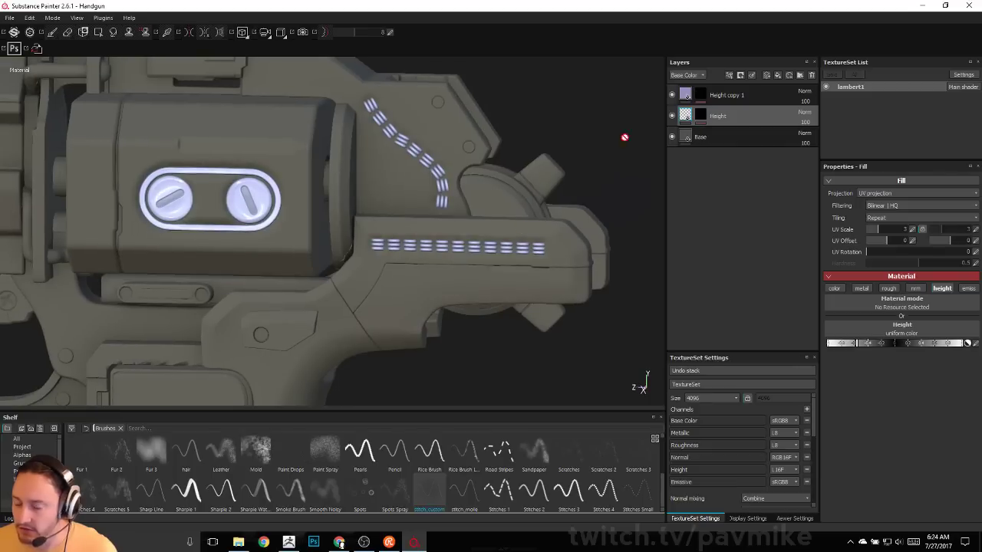
left_click_drag(436, 277, 469, 280, "alt")
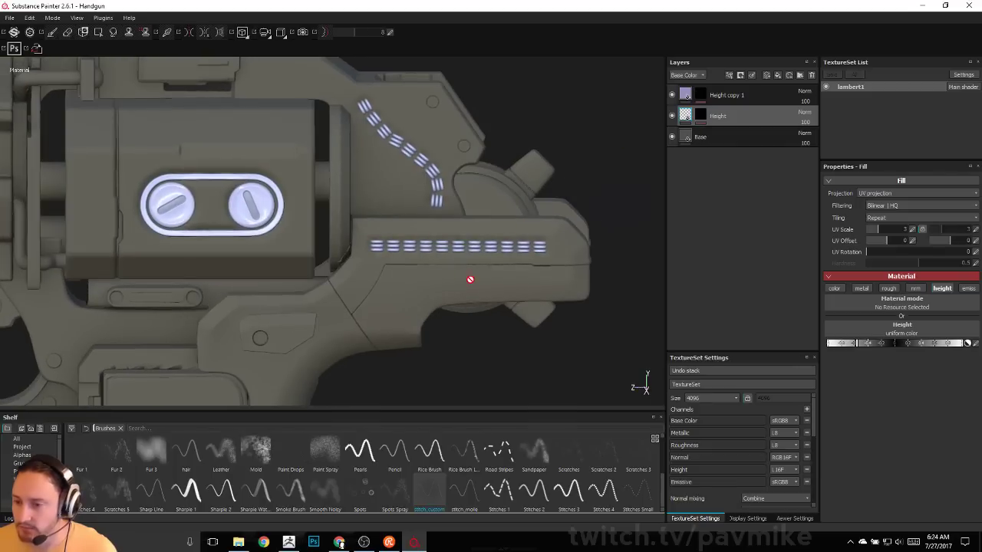
Select the mask of the Height copy 1 layer for painting and frame the gun's cylinder.
left_click(700, 96)
scroll(450, 307, "down", 3)
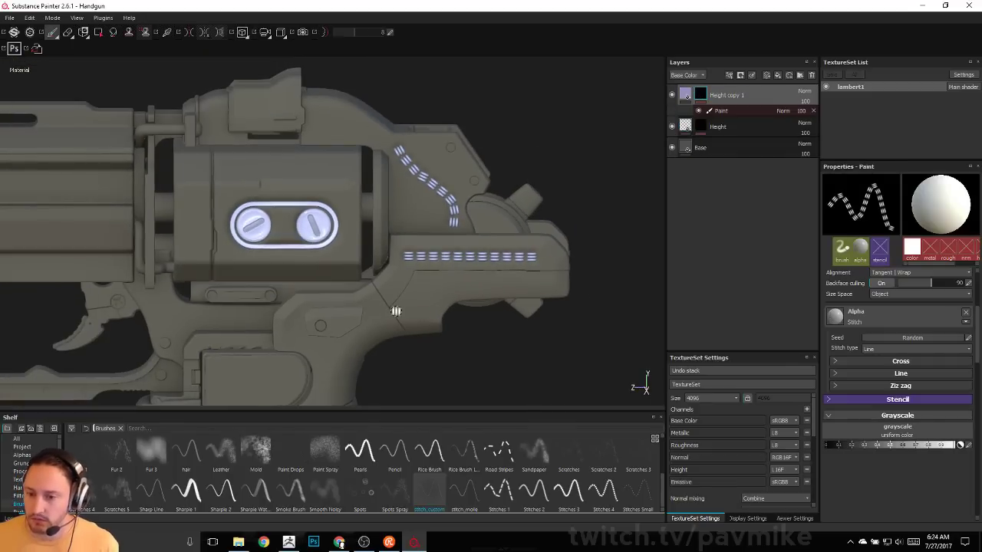
right_click_drag(395, 310, 385, 294, "shift")
middle_click_drag(196, 165, 353, 213, "alt")
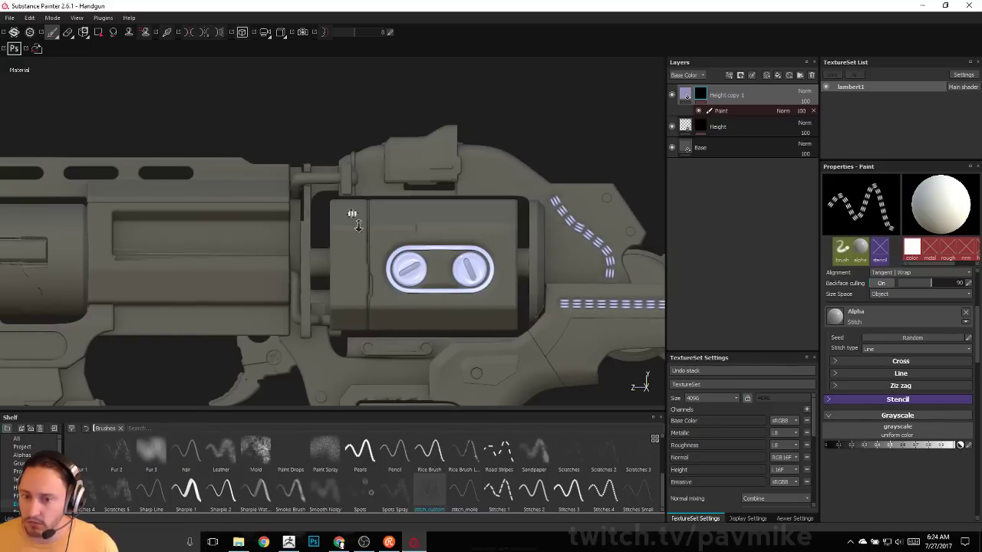
scroll(468, 280, "up", 1)
middle_click_drag(487, 287, 421, 274, "alt")
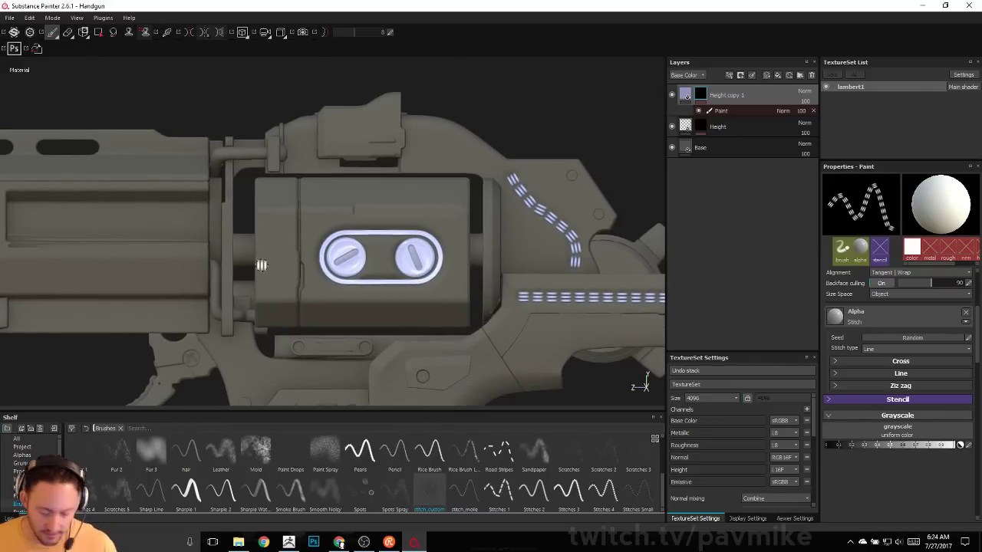
key("super")
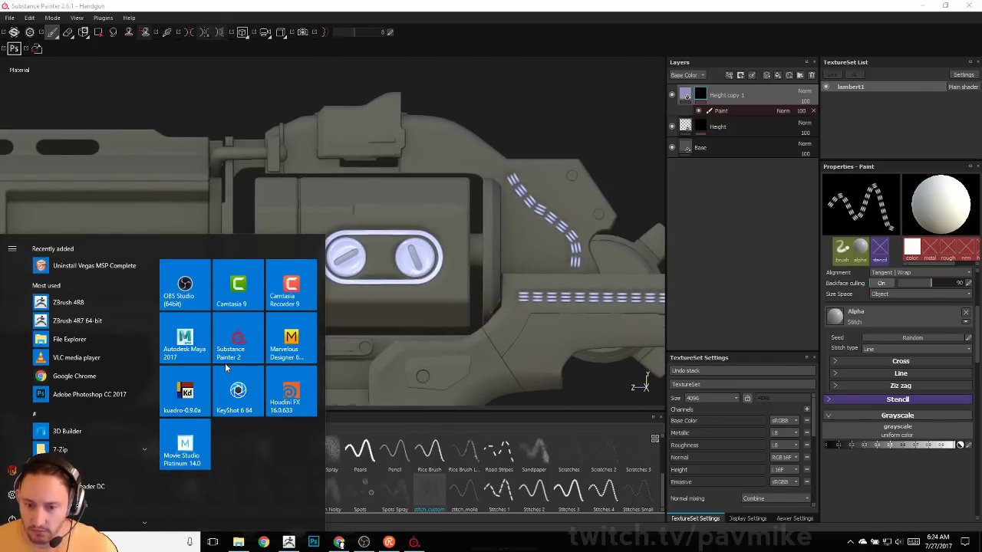
left_click(238, 543)
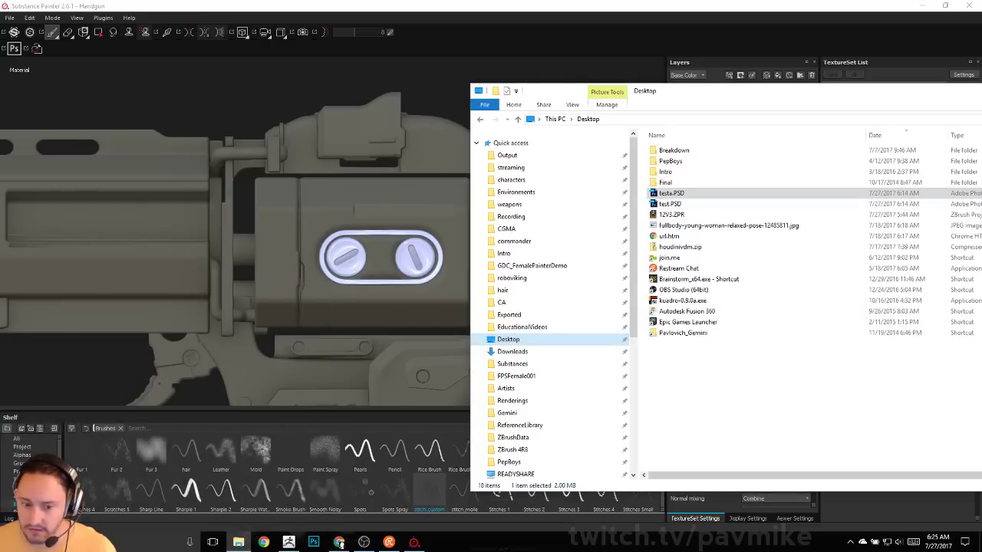
key("alt+Tab")
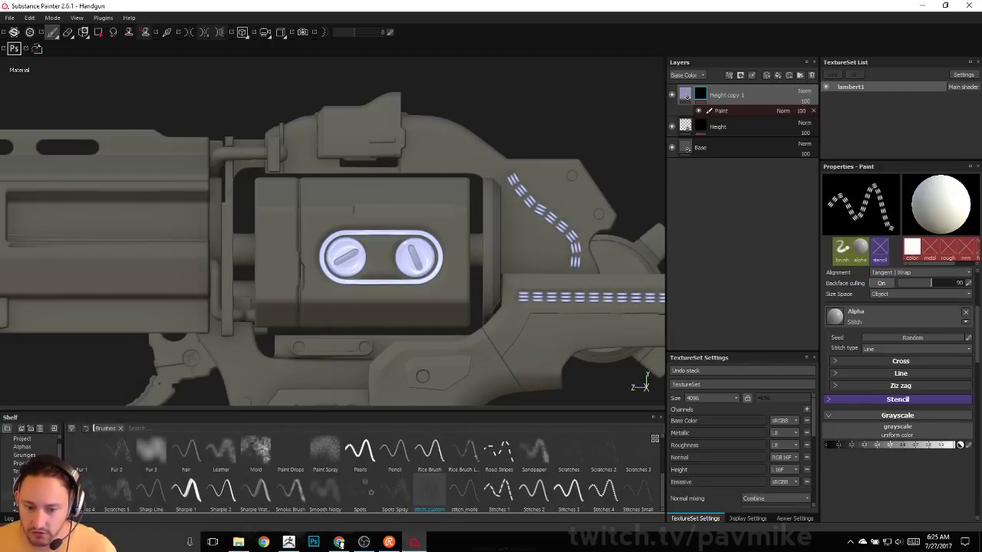
Browse the shelf's resource categories and search all of its resources for "normal".
left_click(24, 480)
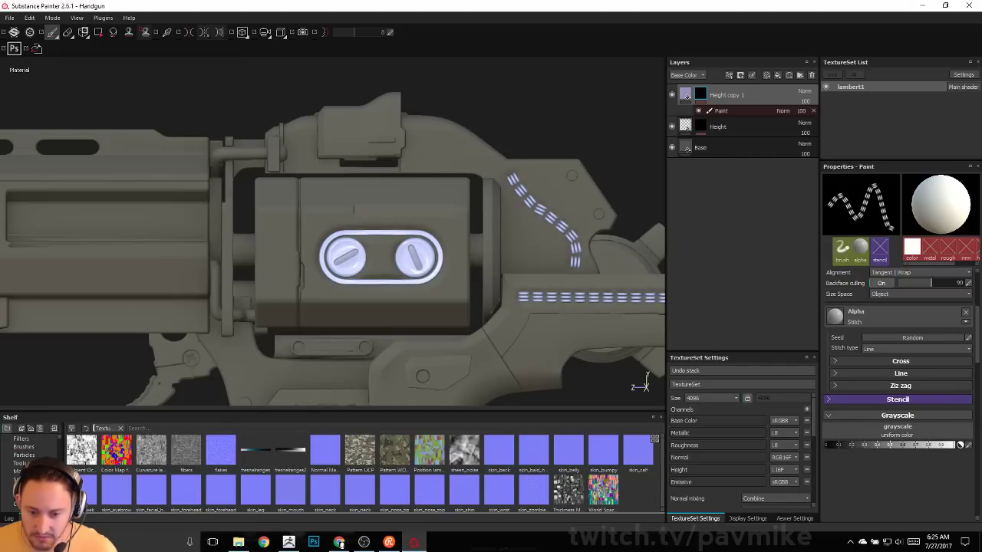
left_click(20, 463)
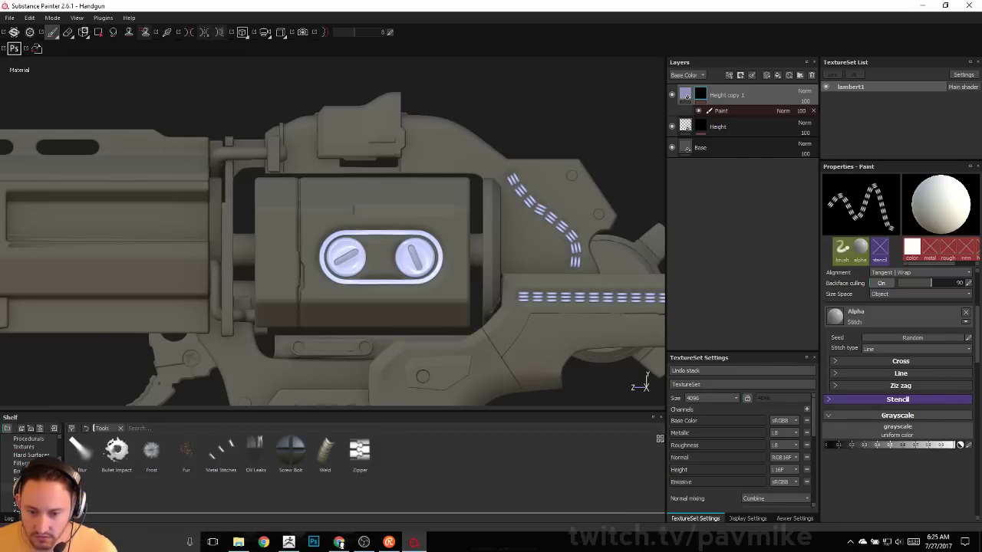
left_click(17, 472)
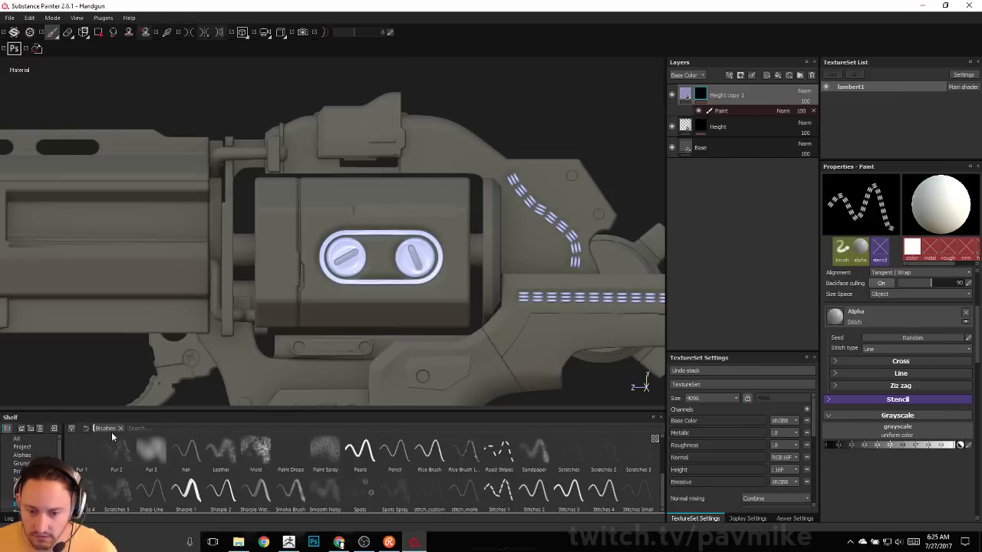
left_click(138, 428)
type("normal")
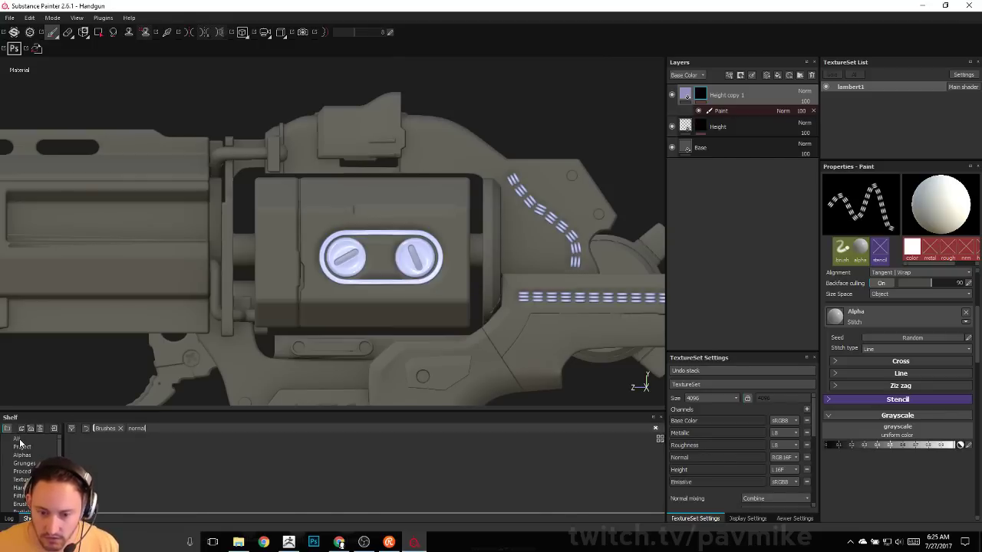
left_click(18, 440)
left_click(138, 428)
type("n")
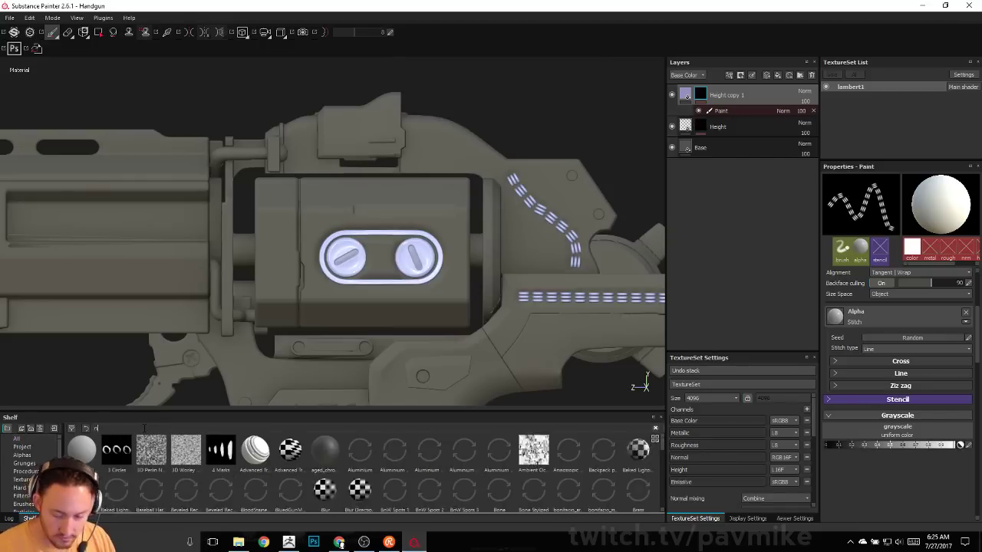
type("orma")
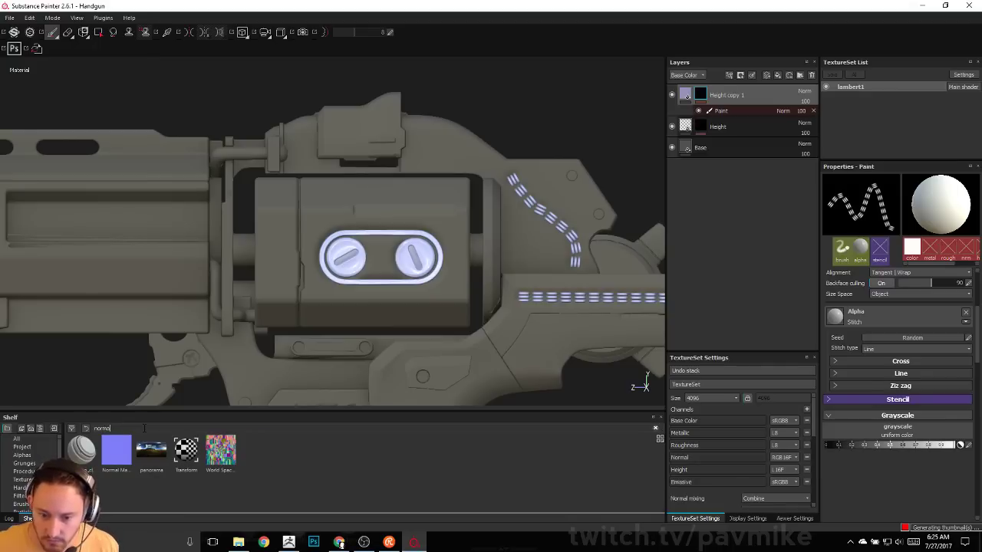
type("l")
Look through the alpha and texture resources on the shelf, then show the Hard Surfaces resources.
left_click(29, 456)
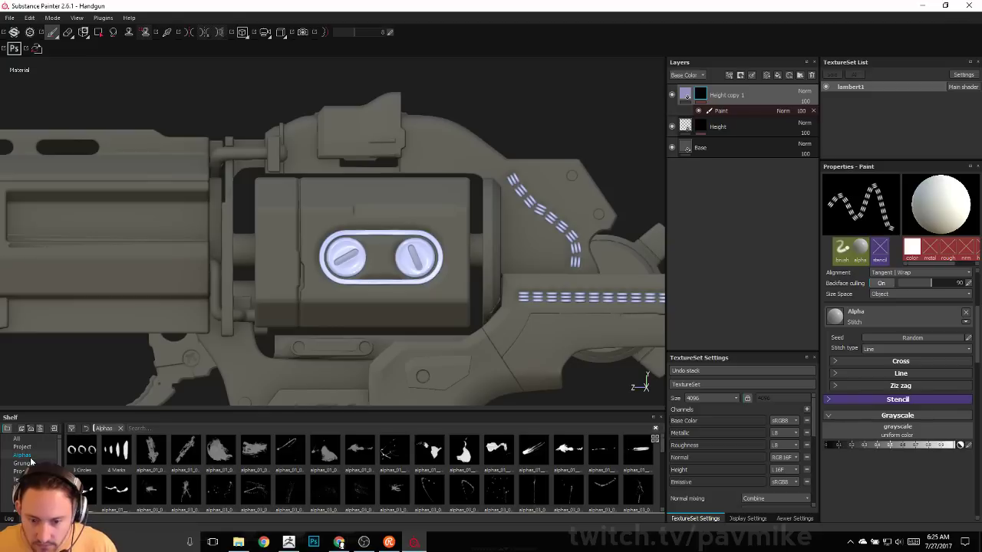
left_click(31, 447)
left_click(30, 454)
scroll(360, 471, "down", 10)
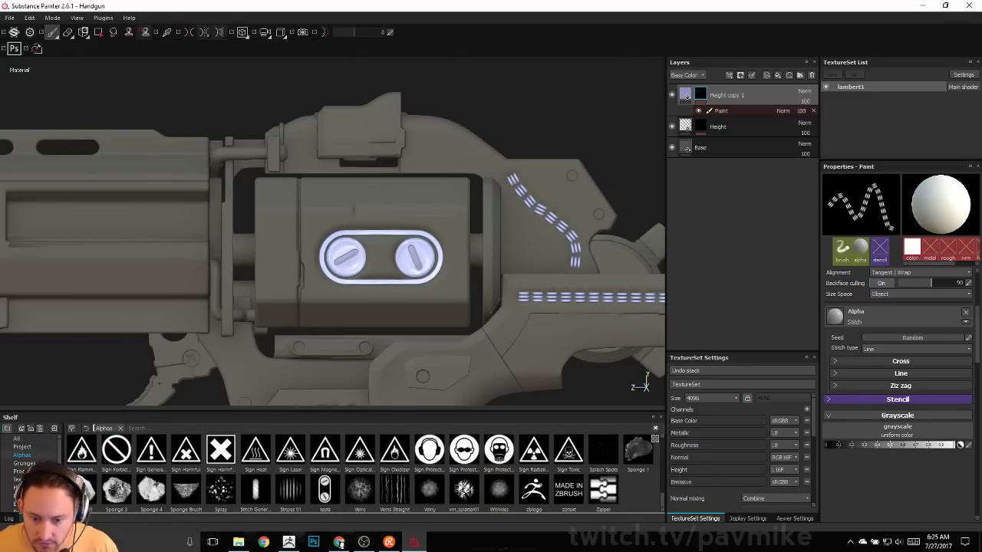
left_click(18, 479)
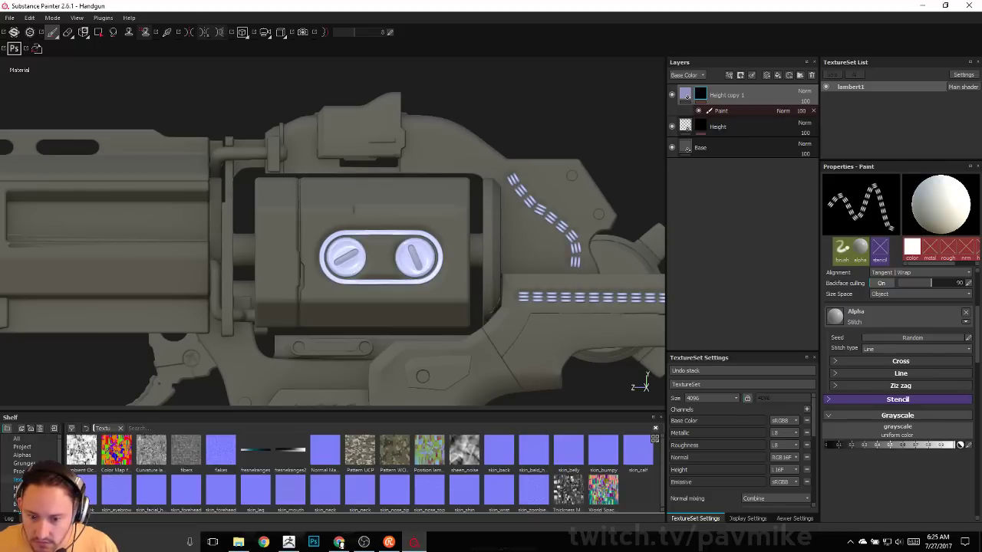
scroll(31, 460, "down", 2)
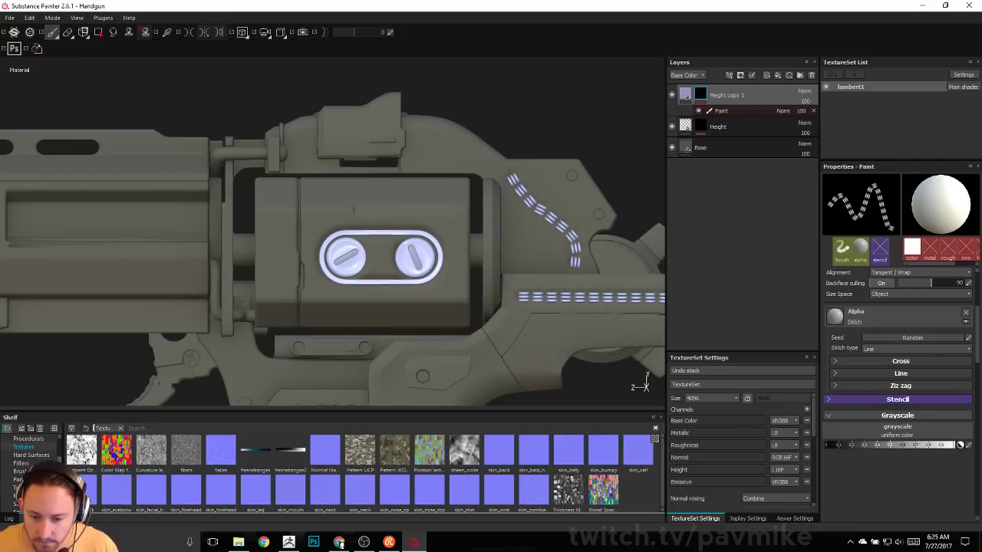
left_click(32, 446)
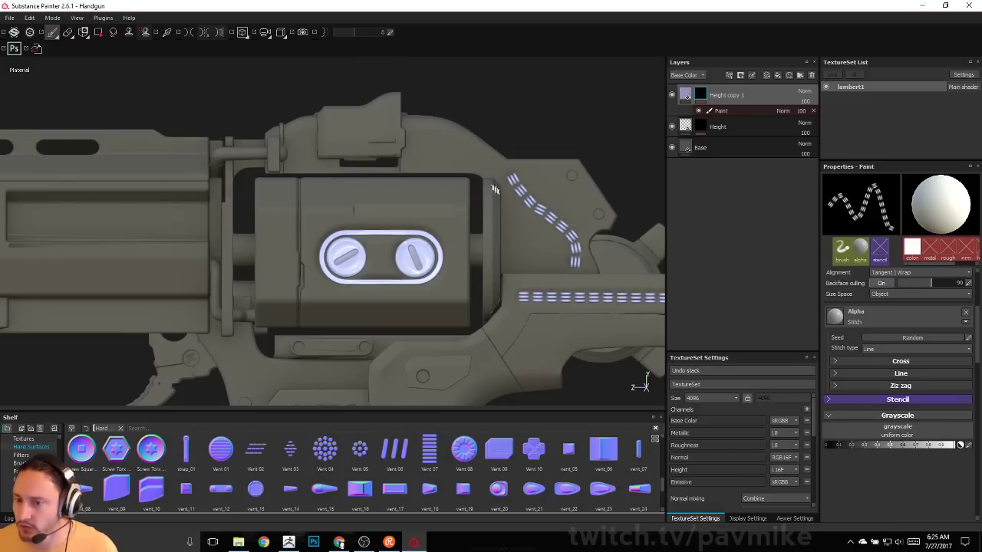
Add a new paint layer above Height copy 1 and leave only the normal channel enabled for its brush.
middle_click_drag(351, 188, 384, 203, "alt")
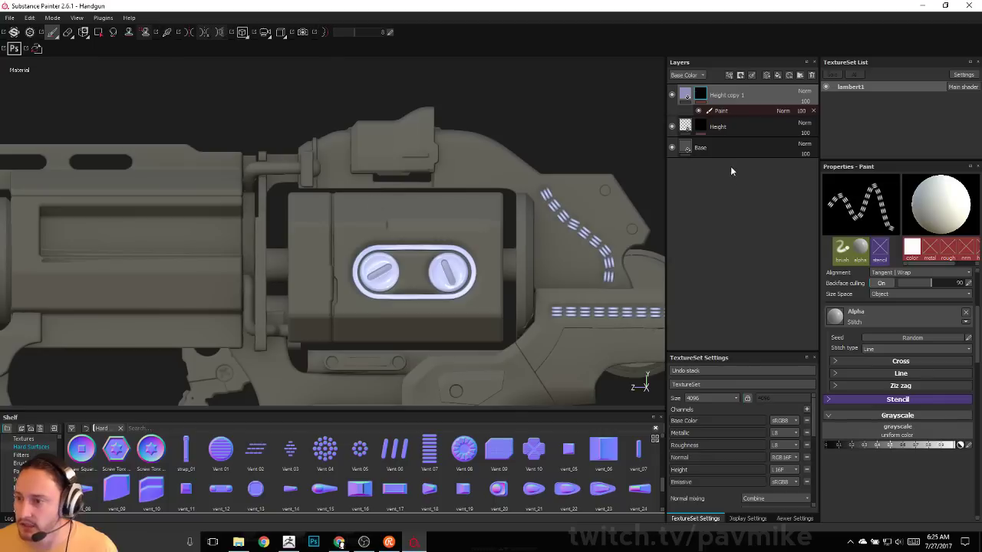
left_click(767, 75)
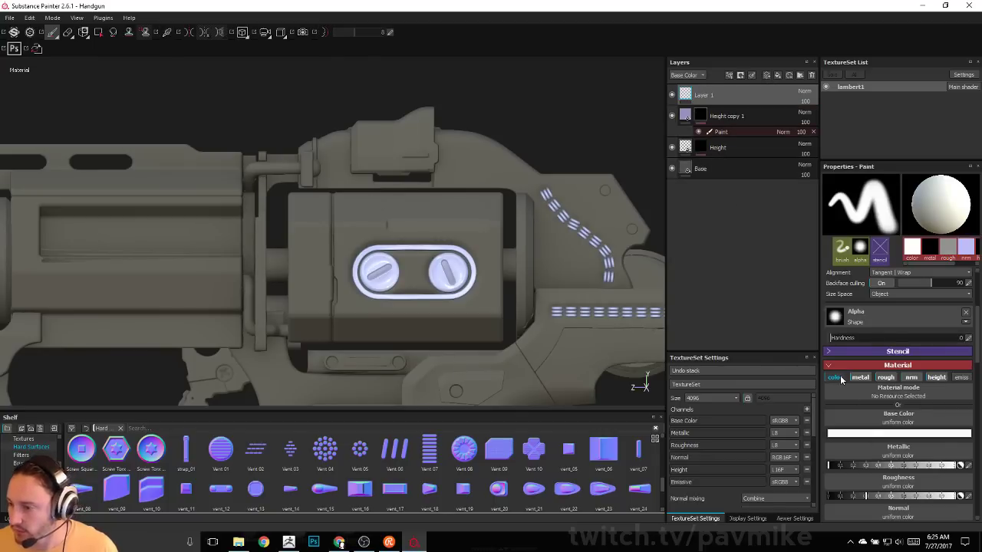
left_click(834, 377)
left_click(860, 378)
left_click(885, 377)
left_click(937, 377)
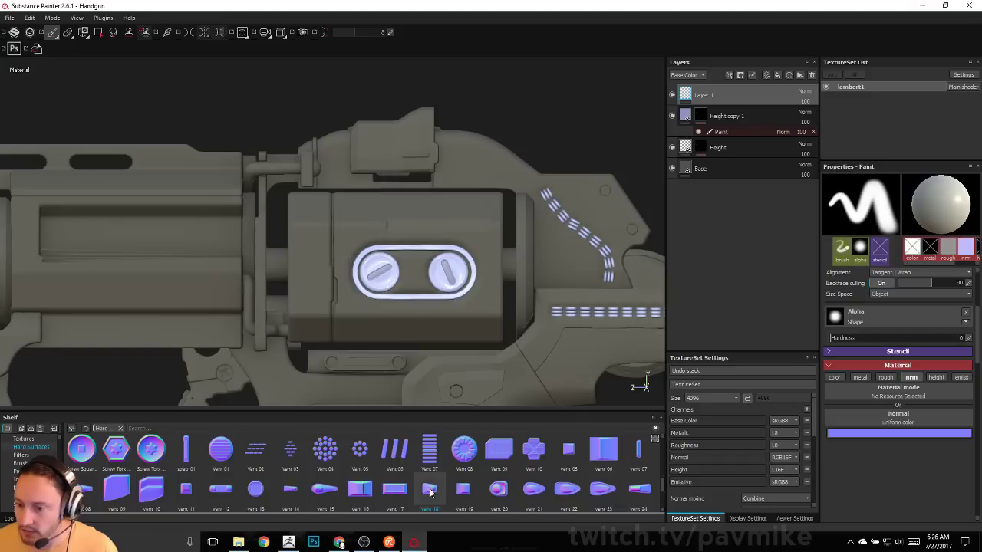
Assign vent_18 as the brush's normal map and stamp two vents inside the barrel's recessed panel.
mouse_move(431, 492)
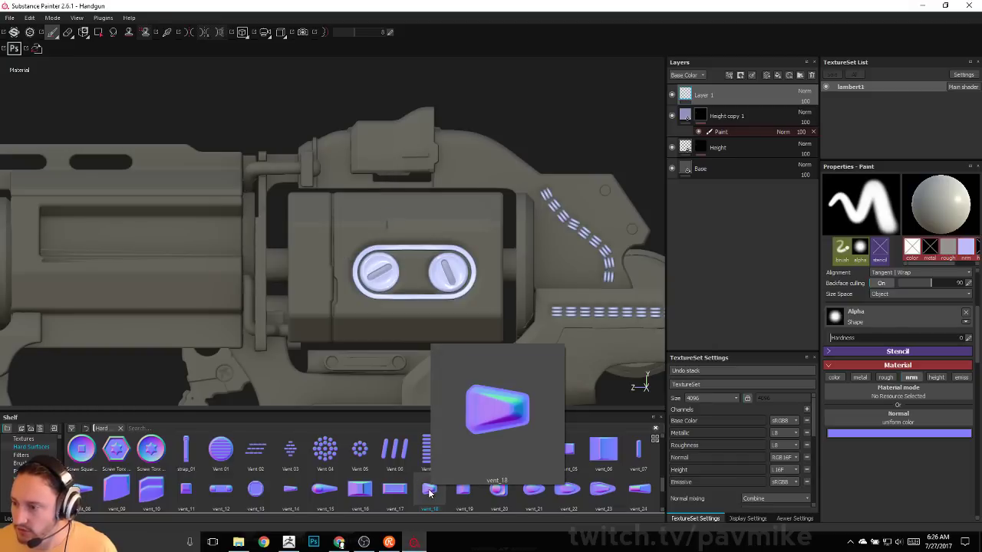
left_click_drag(430, 493, 910, 427)
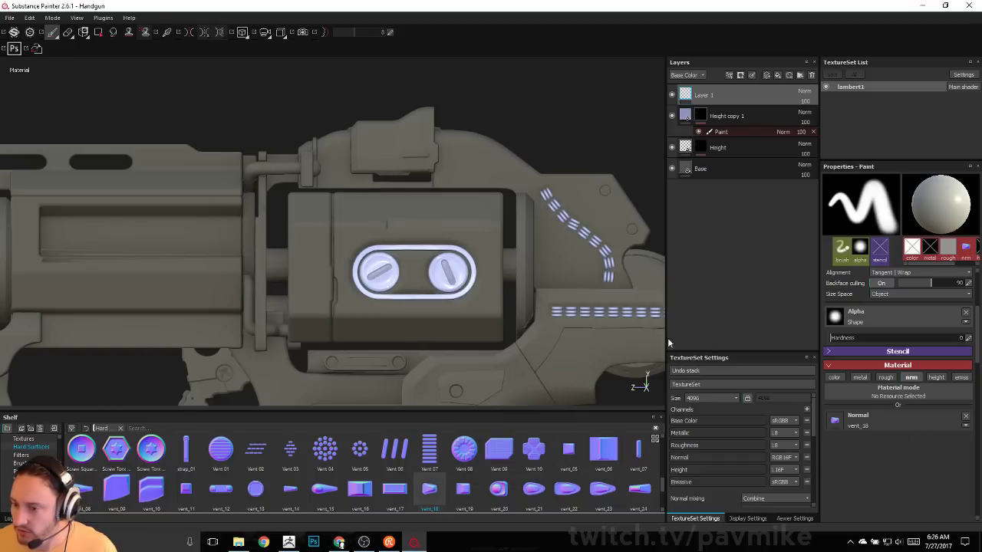
left_click(163, 234)
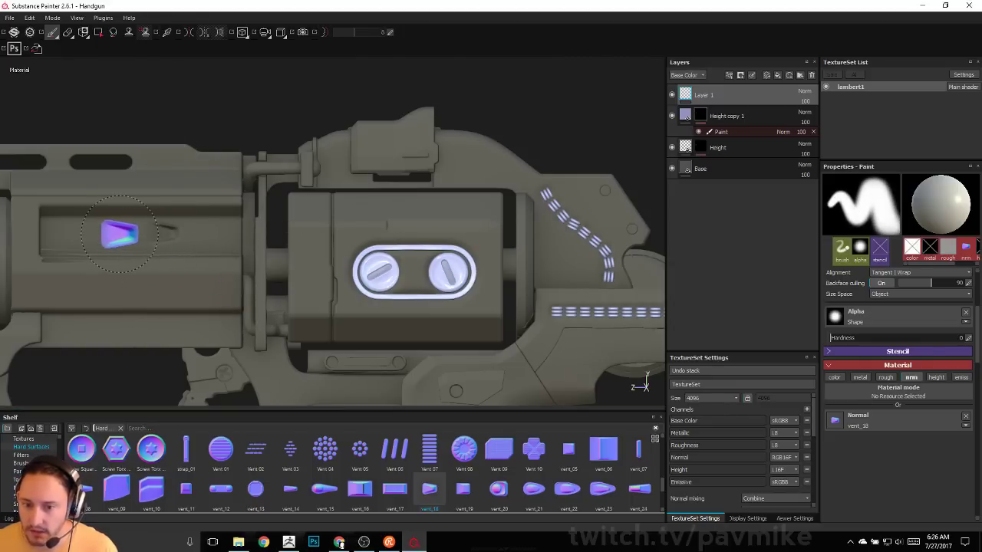
left_click(119, 234)
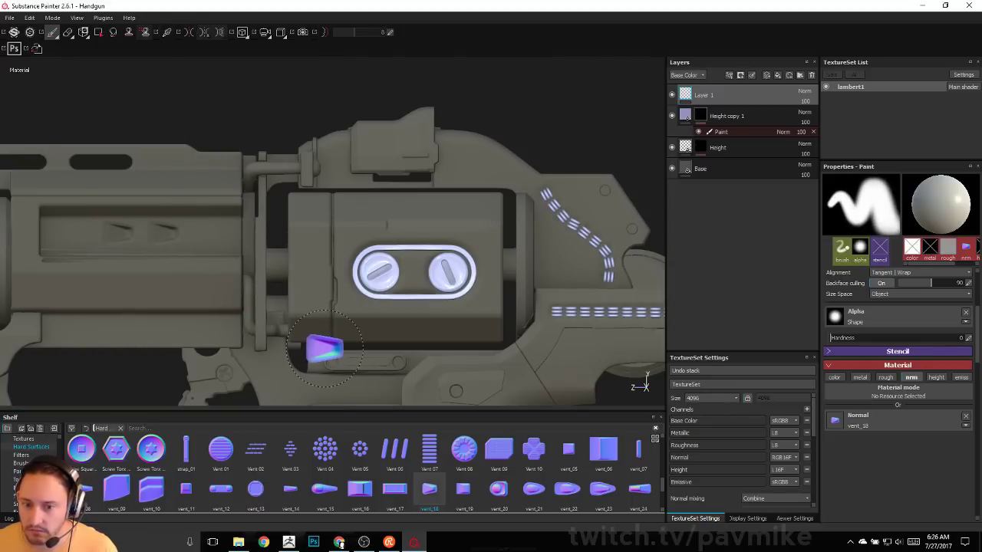
Paint two straight rows of vents below the barrel's recess, using brush spacing 111 for the upper row and 67 for the lower.
left_click(219, 288)
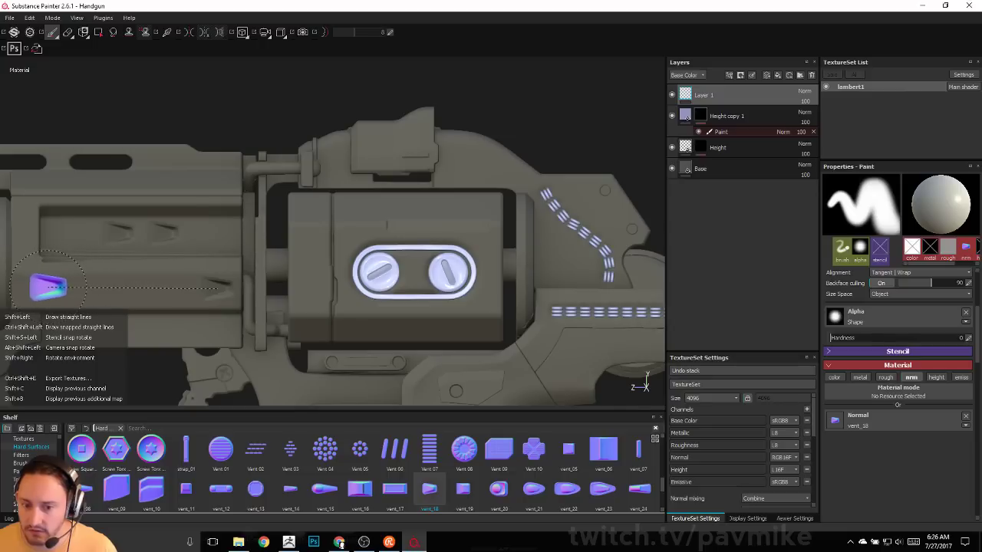
left_click(48, 286, "shift")
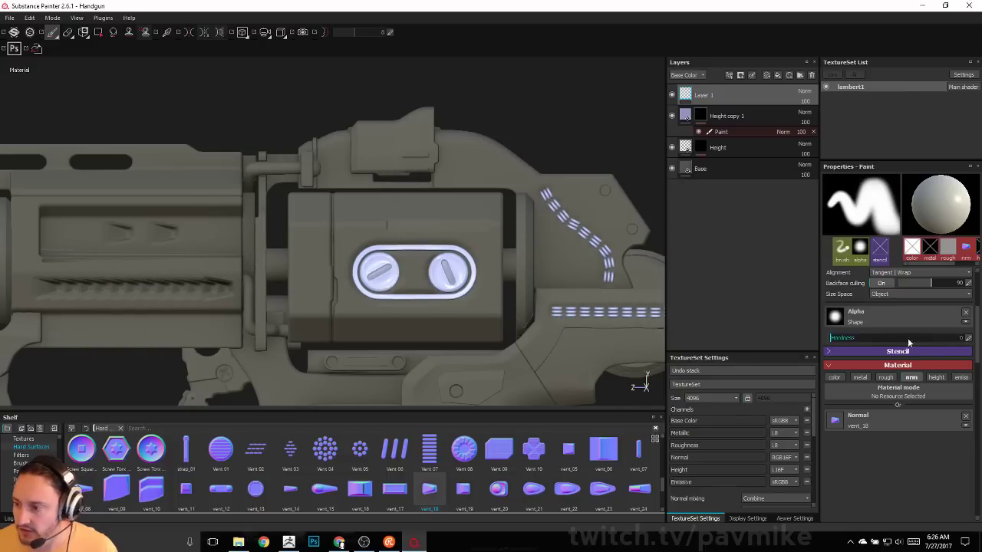
scroll(975, 320, "up", 3)
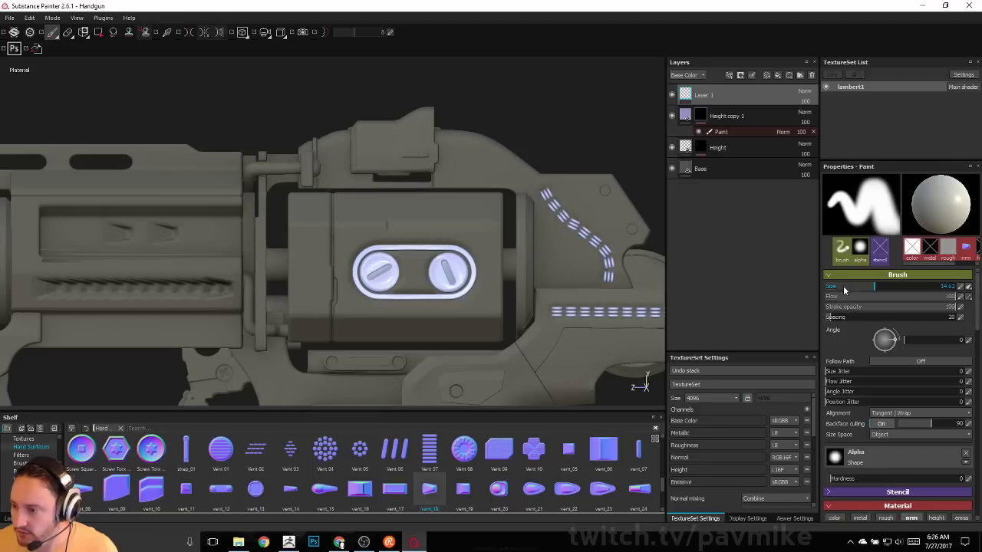
left_click(826, 318)
left_click_drag(834, 319, 859, 317)
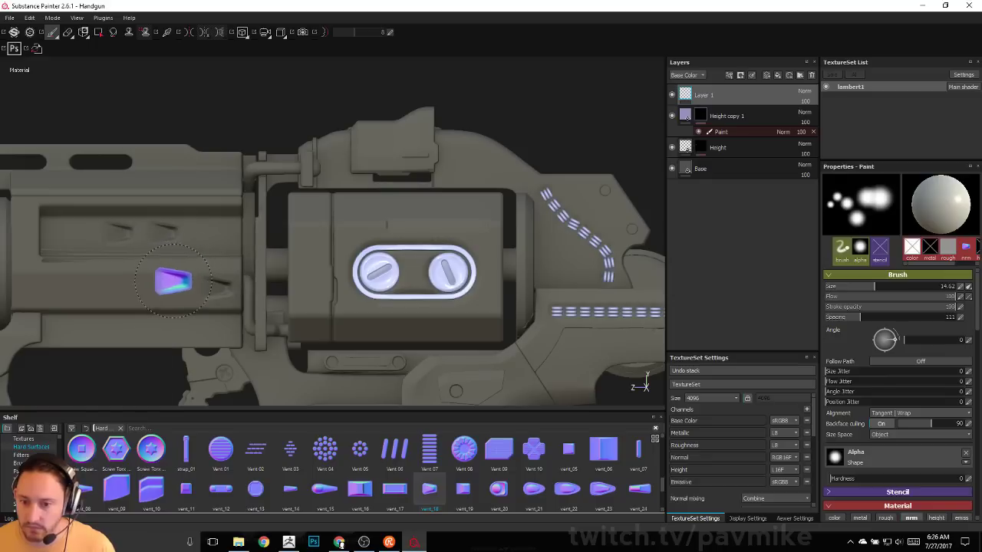
left_click_drag(176, 287, 37, 286)
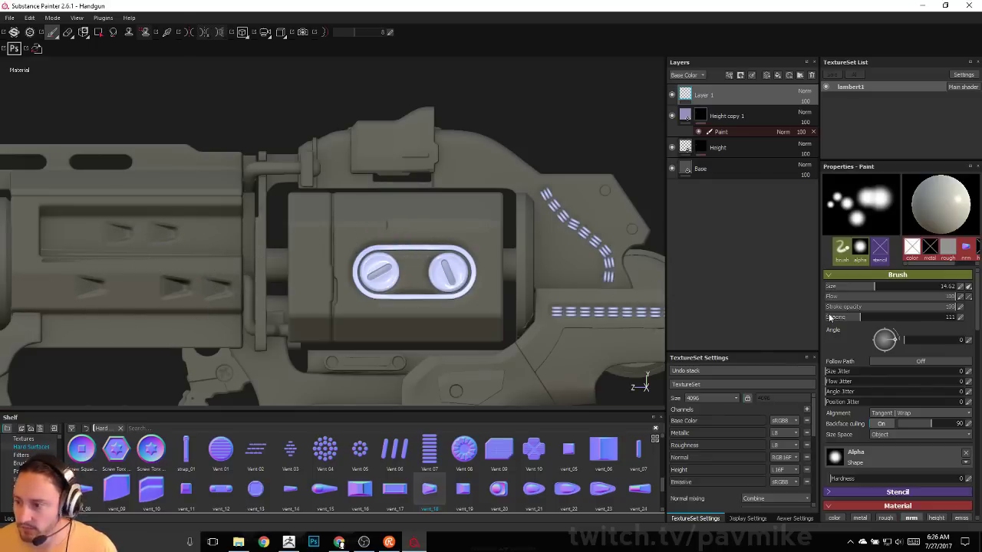
left_click_drag(858, 317, 848, 318)
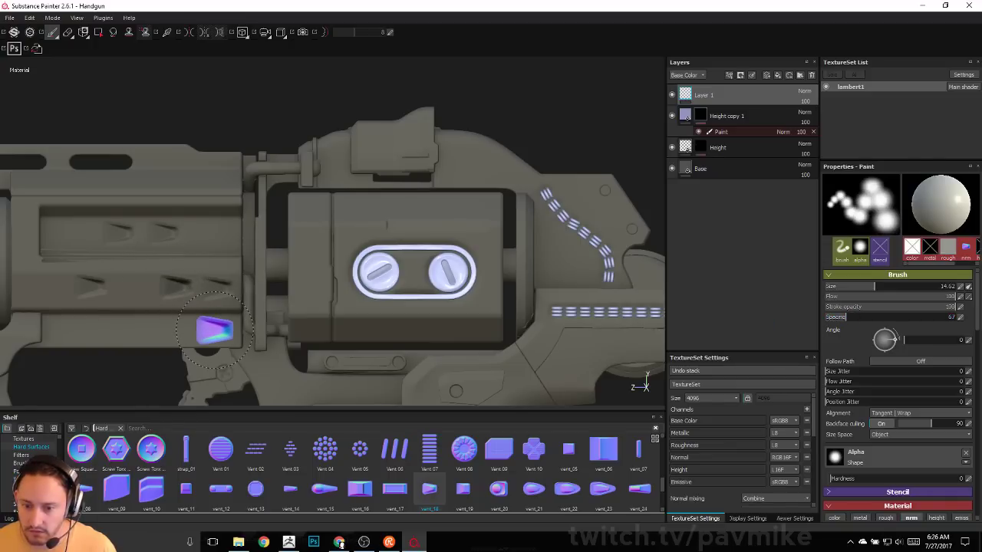
left_click(64, 331)
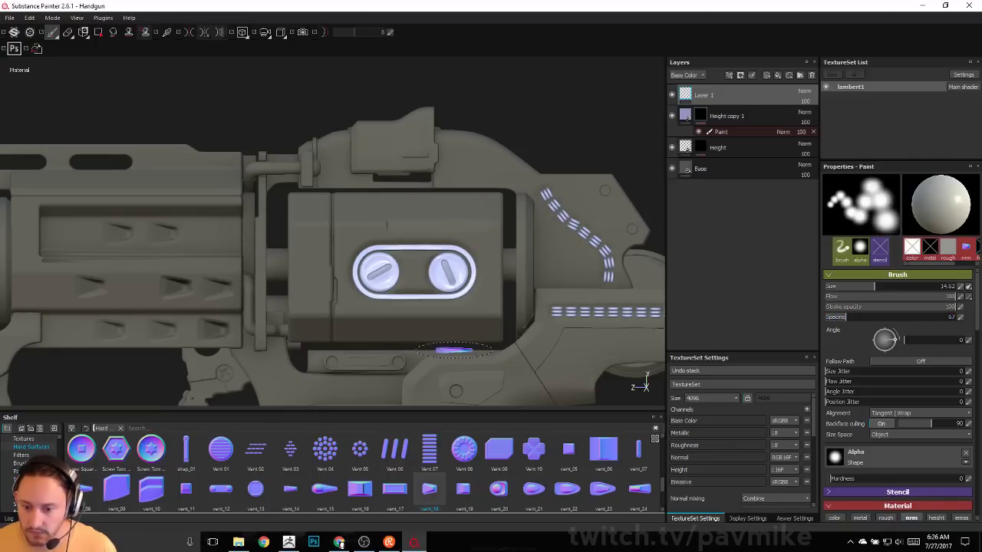
Replace the brush's normal map with the Rectangle hard-surface resource.
scroll(249, 491, "down", 3)
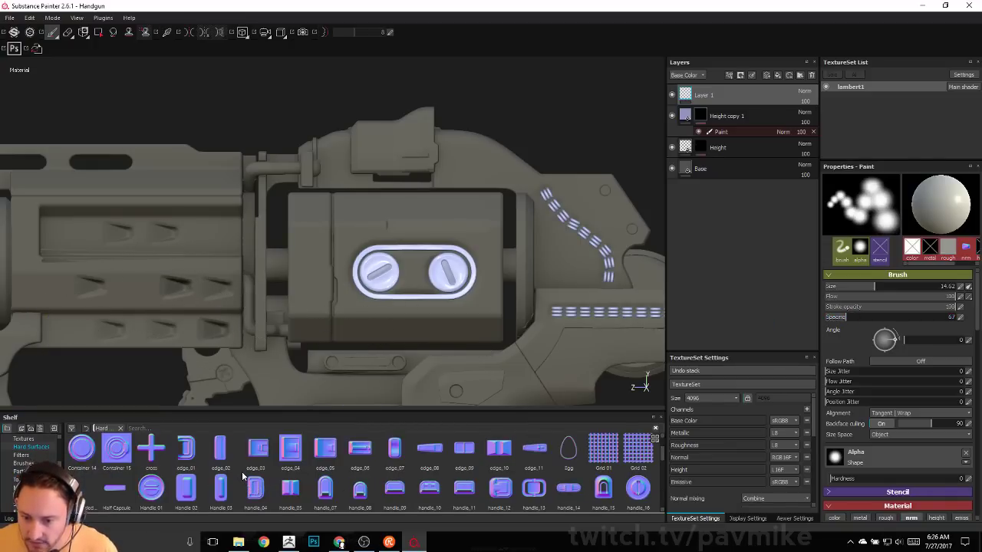
scroll(227, 466, "down", 3)
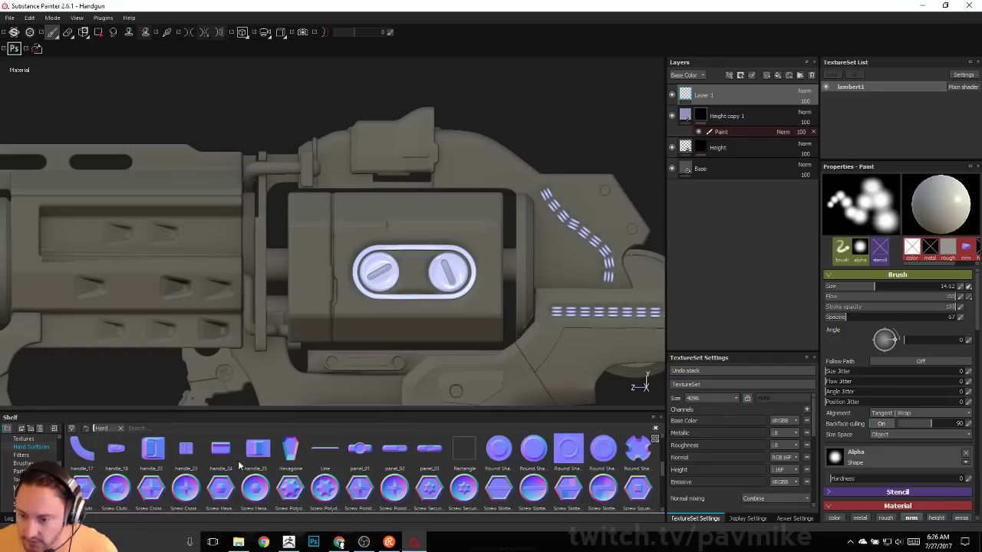
left_click(462, 449)
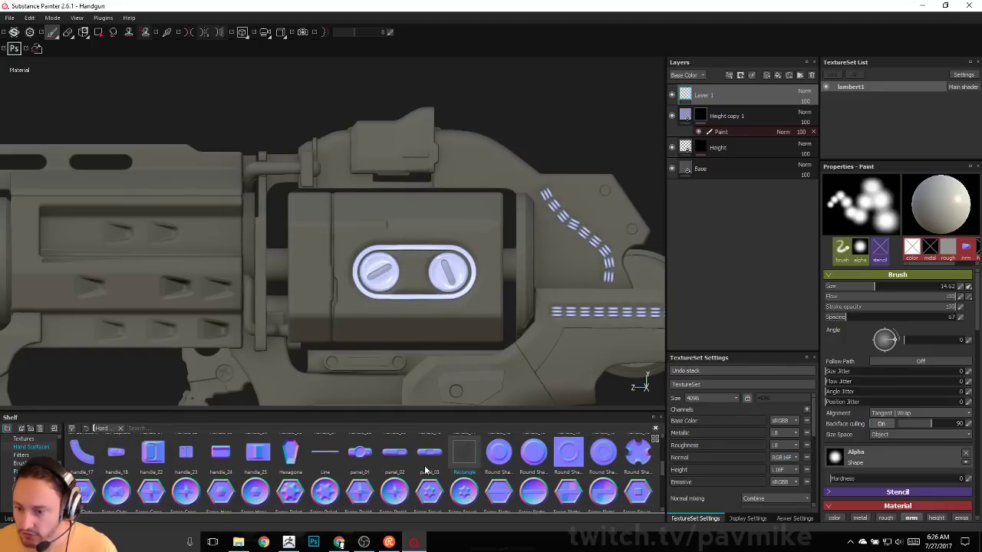
scroll(848, 410, "down", 4)
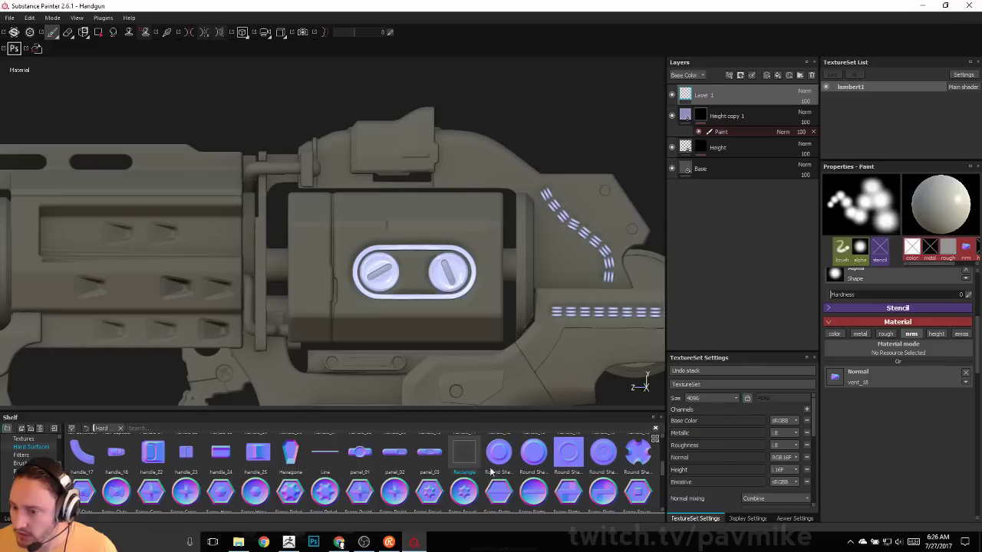
left_click_drag(466, 458, 922, 380)
Set the rectangle's Pattern Size X to 0.25, Pattern Size Y to 0.14 and Bevel Thickness to 0.26, and stamp it on the grip's side.
right_click_drag(448, 268, 447, 315, "alt")
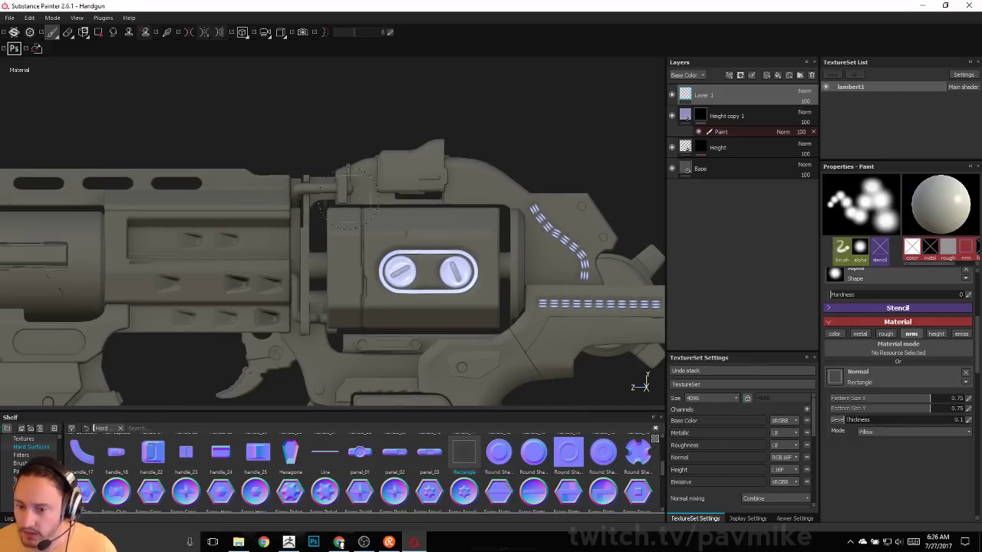
middle_click_drag(447, 338, 398, 201, "alt")
right_click_drag(399, 201, 399, 212, "alt")
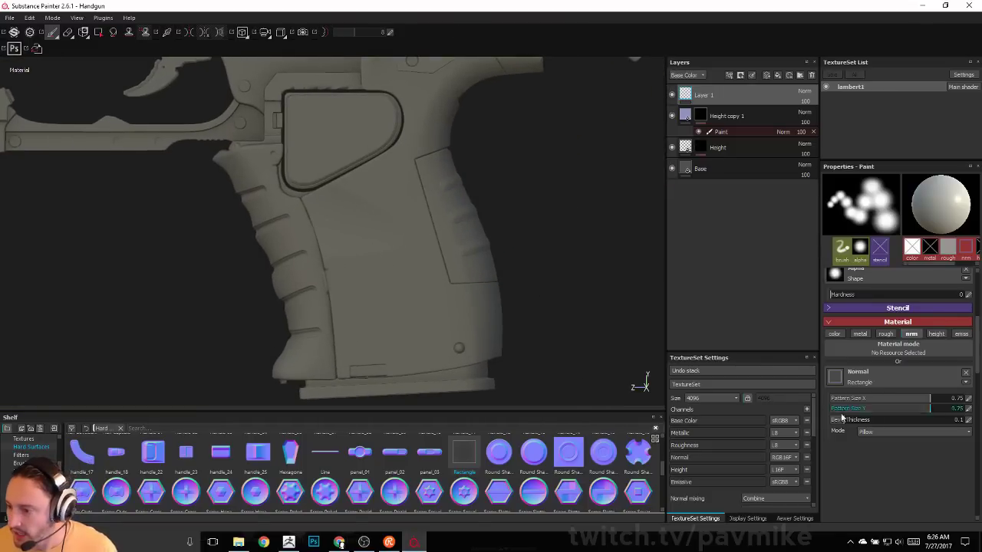
left_click_drag(919, 398, 866, 400)
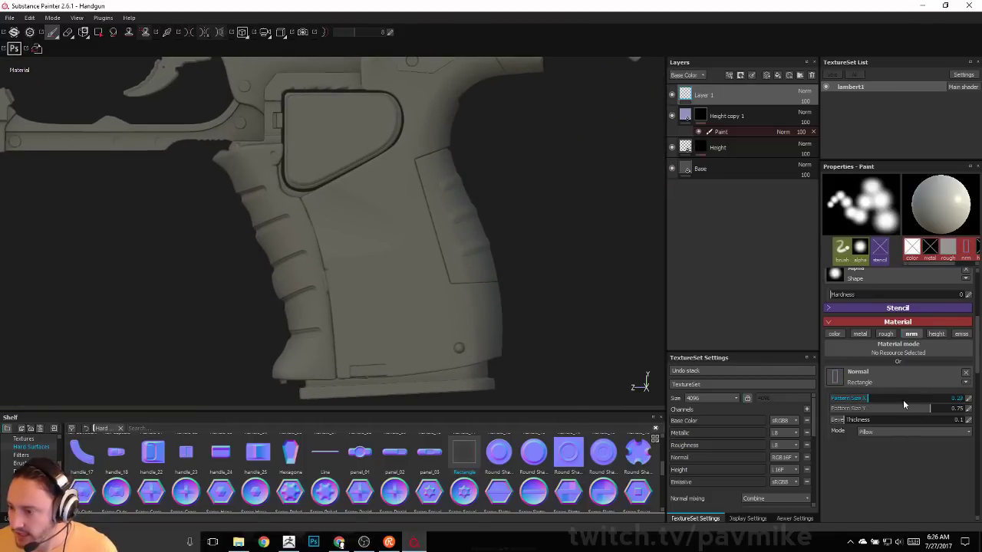
left_click(864, 400)
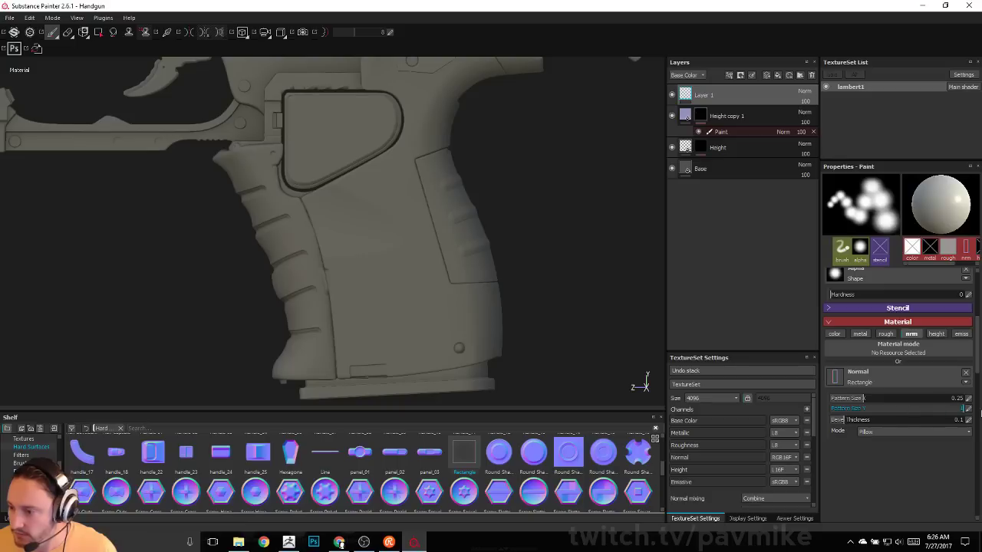
left_click(845, 410)
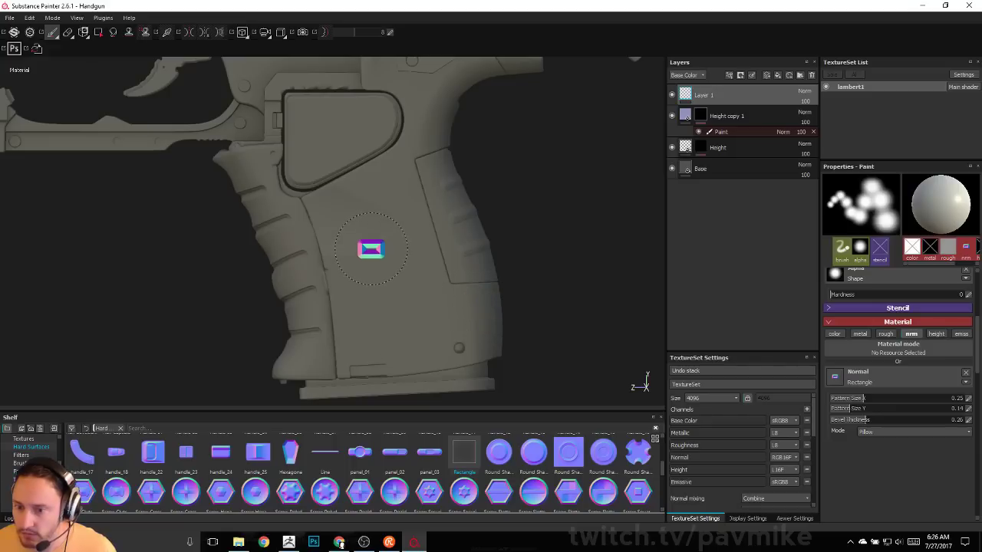
left_click(372, 238)
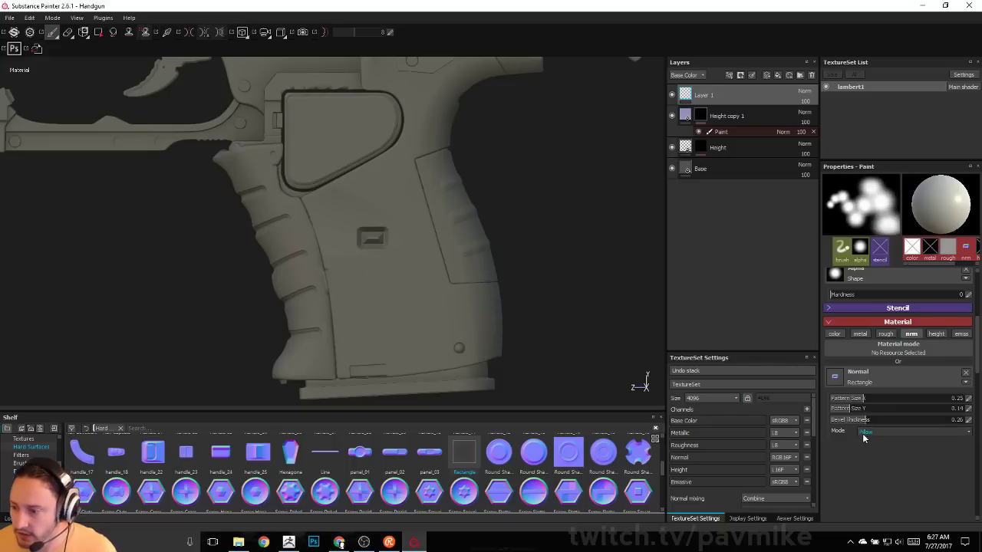
Stamp the rectangle twice on the grip's side, first with Mode set to In, then lower down with Mode set to Out.
left_click(867, 431)
left_click(876, 447)
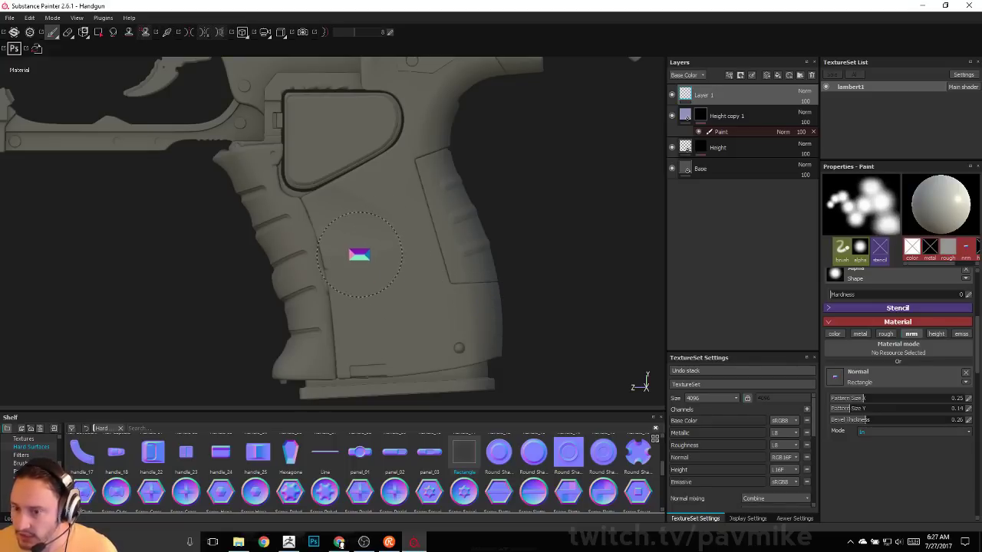
left_click(356, 239)
left_click(866, 432)
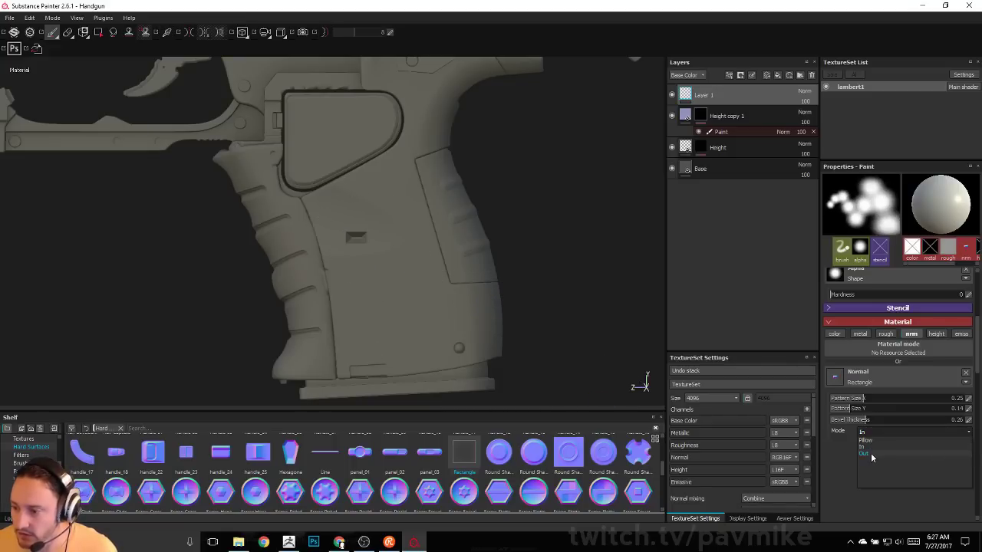
left_click(870, 454)
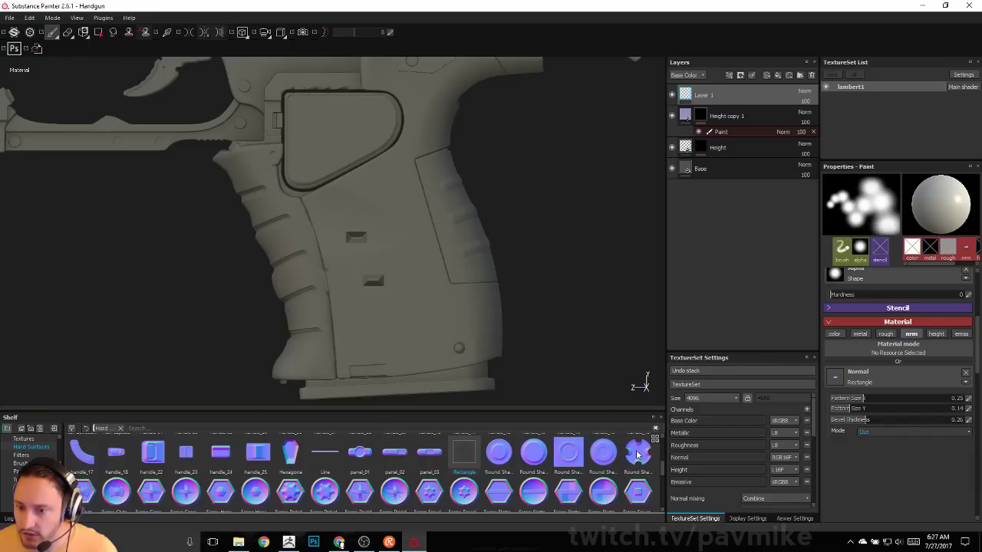
Replace the brush's normal map with the edge_11 hard surface and stamp it on the lower part of the grip.
mouse_move(548, 288)
left_mouse_down("alt")
mouse_move(465, 247)
mouse_move(559, 293)
left_mouse_up("alt")
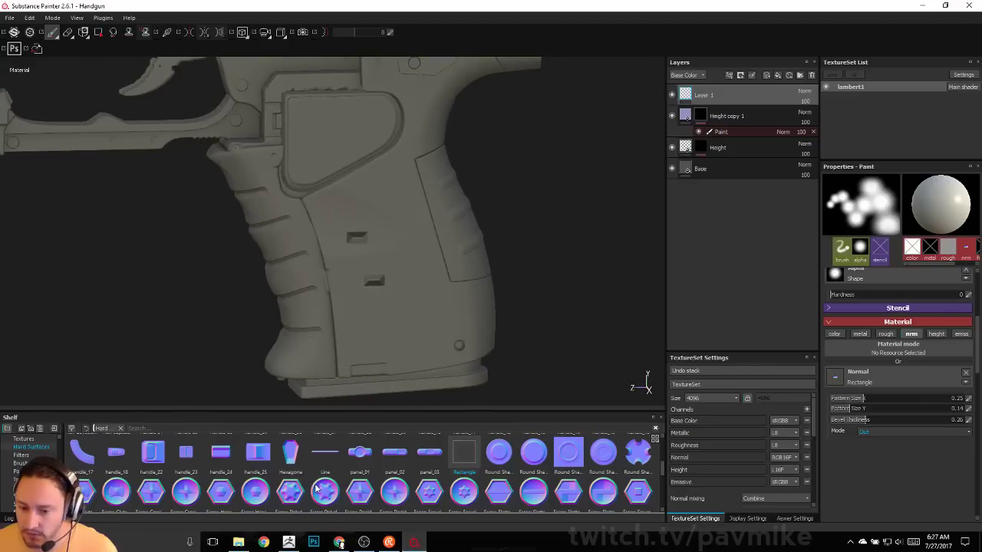
scroll(315, 489, "up", 5)
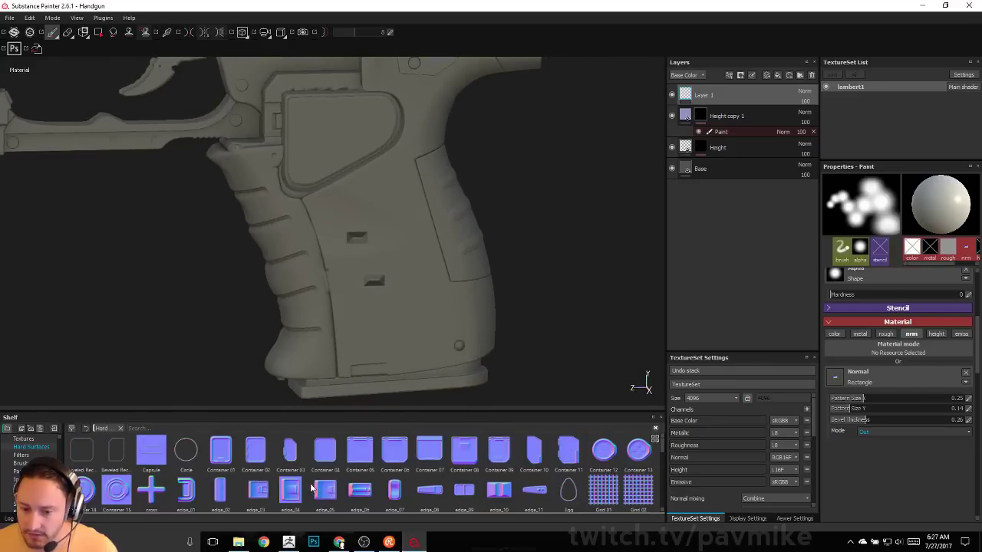
left_click(534, 500)
left_click_drag(570, 261, 548, 275, "alt+shift")
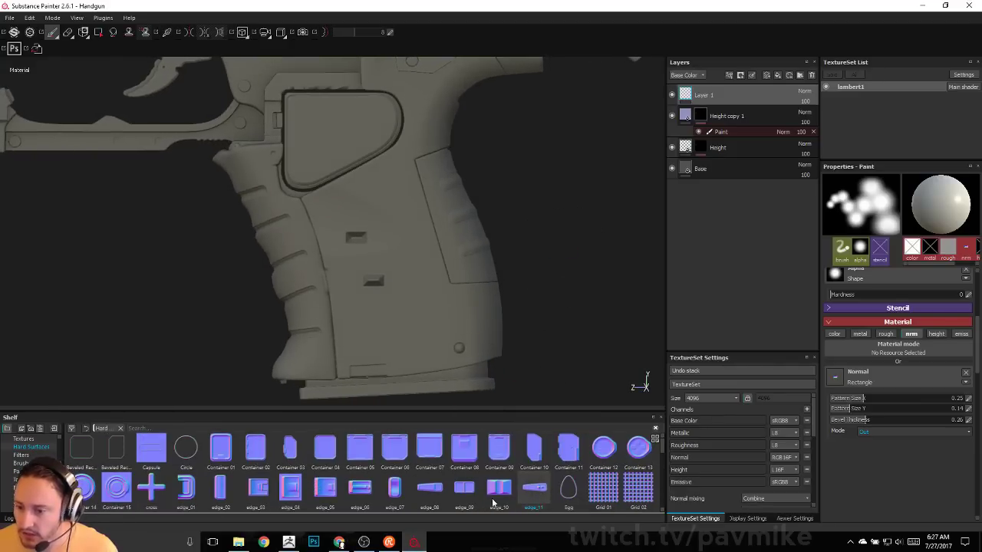
mouse_move(530, 491)
left_mouse_down()
mouse_move(656, 506)
mouse_move(838, 451)
mouse_move(880, 393)
mouse_move(855, 387)
left_mouse_up()
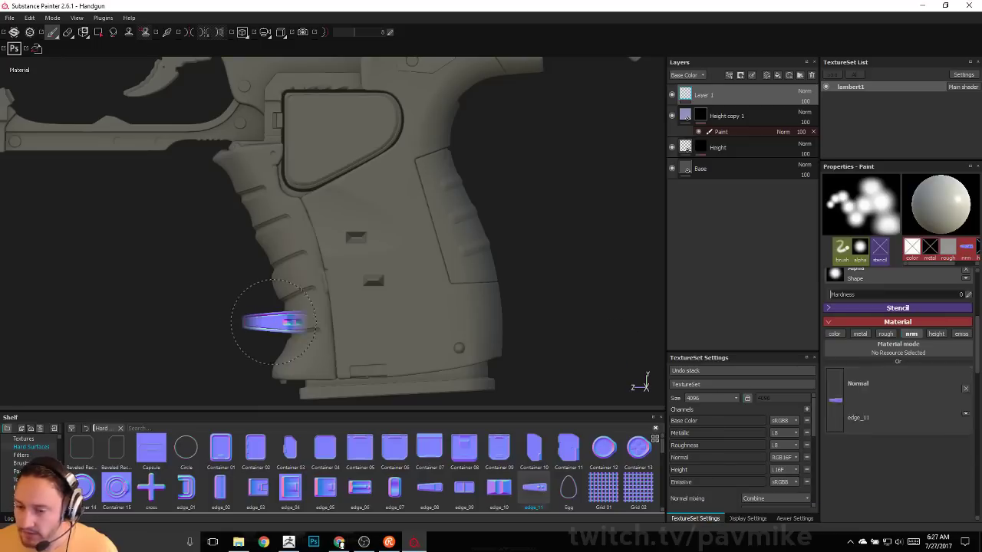
left_click(370, 316)
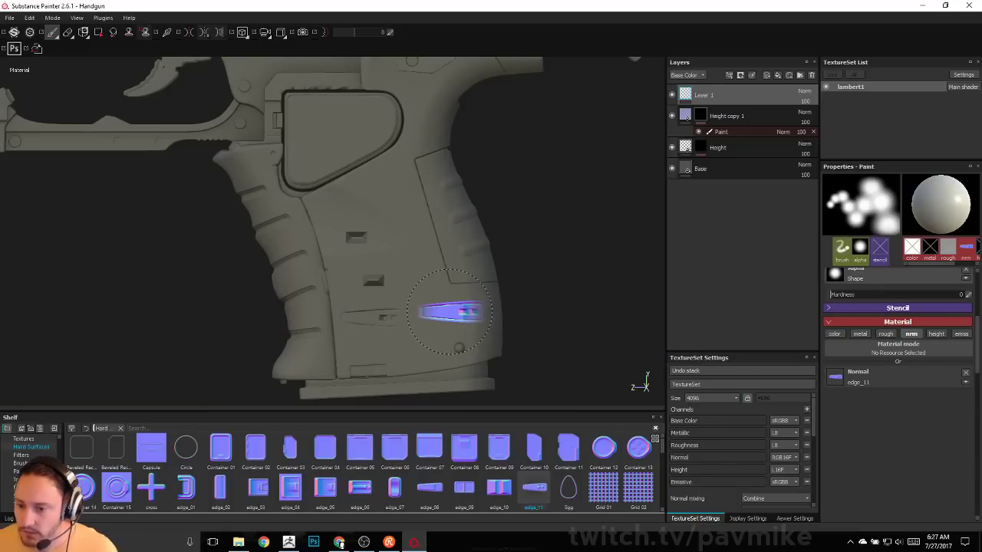
Import test.PSD from the Desktop into the shelf as a texture resource.
right_click_drag(447, 313, 230, 151, "alt")
middle_click_drag(230, 151, 305, 312, "alt")
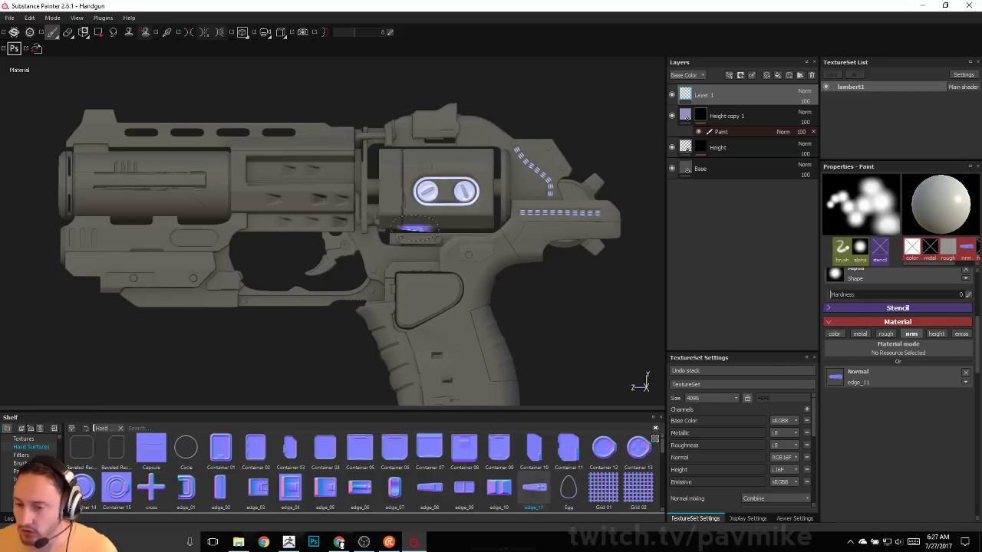
middle_click_drag(415, 229, 393, 178, "alt")
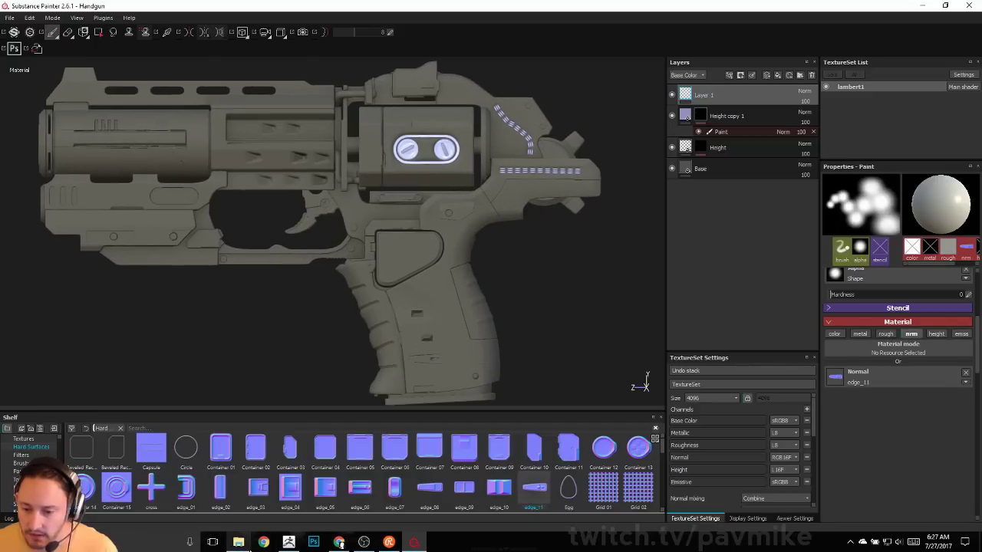
left_click(239, 542)
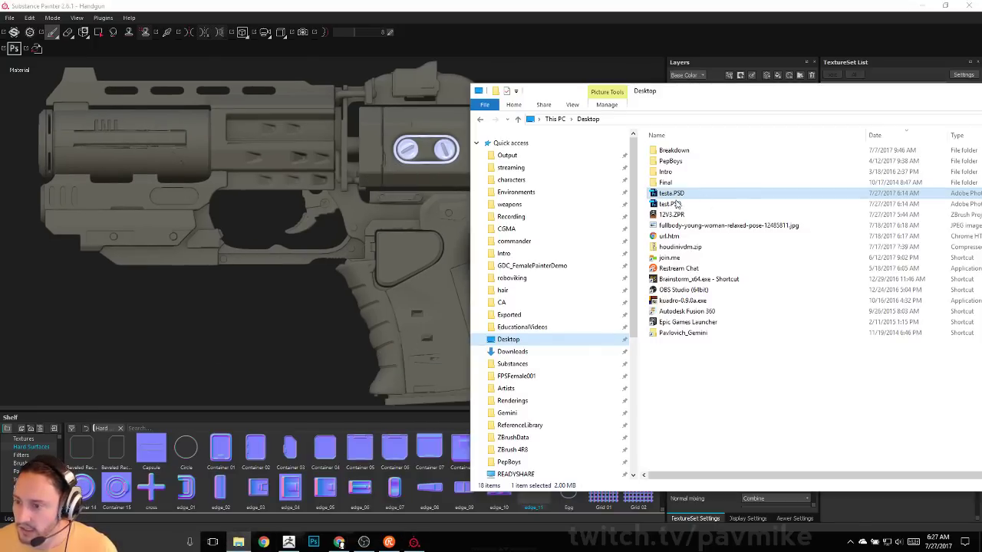
mouse_move(670, 204)
left_mouse_down()
mouse_move(552, 353)
mouse_move(339, 494)
mouse_move(350, 464)
left_mouse_up()
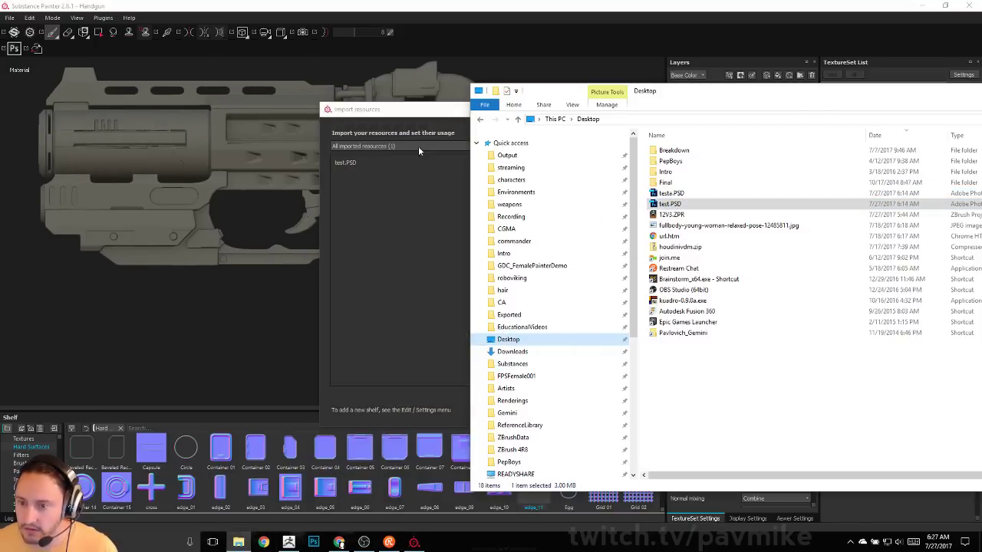
left_click(434, 109)
left_click(623, 162)
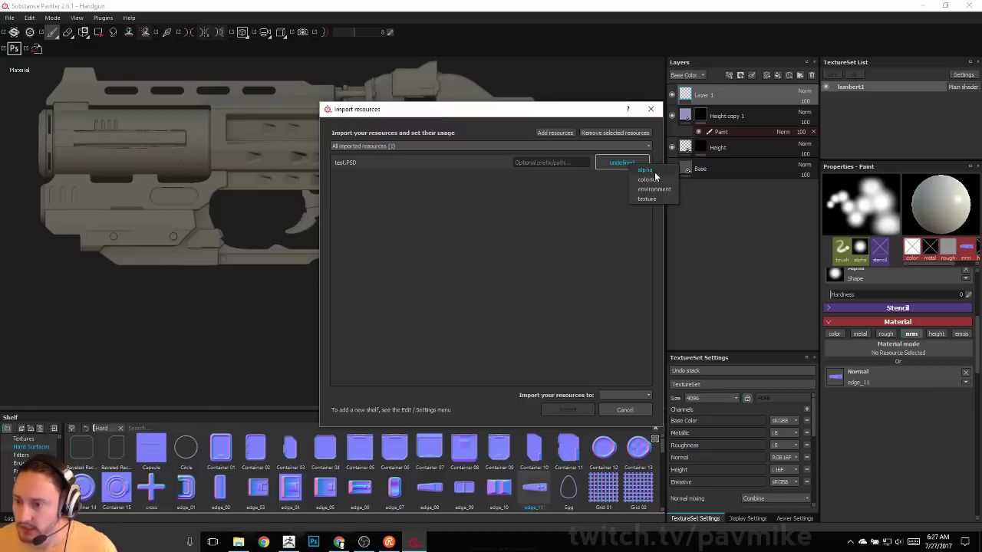
left_click(644, 199)
left_click(625, 396)
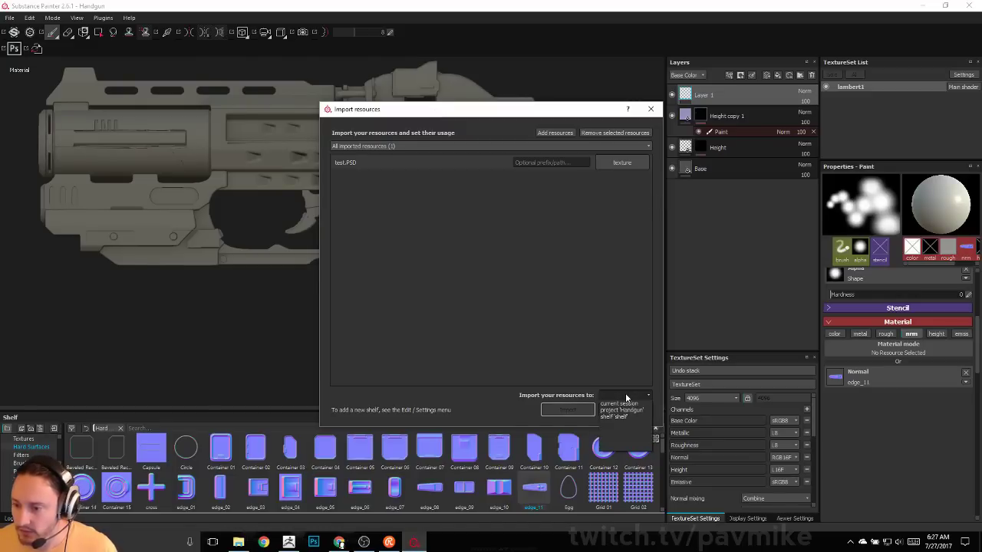
left_click(626, 407)
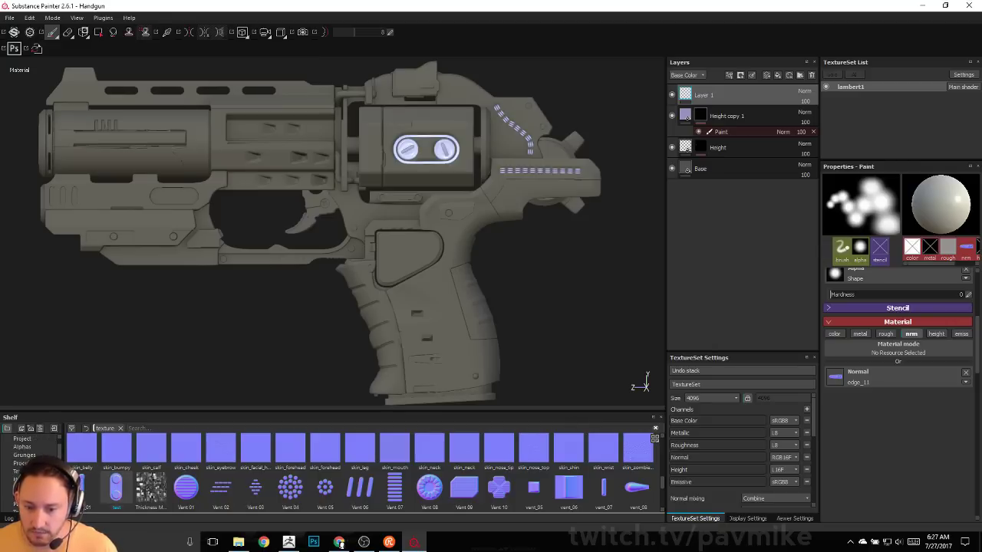
Assign the imported test texture as the brush's normal map, enlarge the brush and stamp it across the lower grip.
left_click(17, 471)
mouse_move(568, 497)
left_mouse_down()
mouse_move(920, 377)
mouse_move(834, 376)
left_mouse_up()
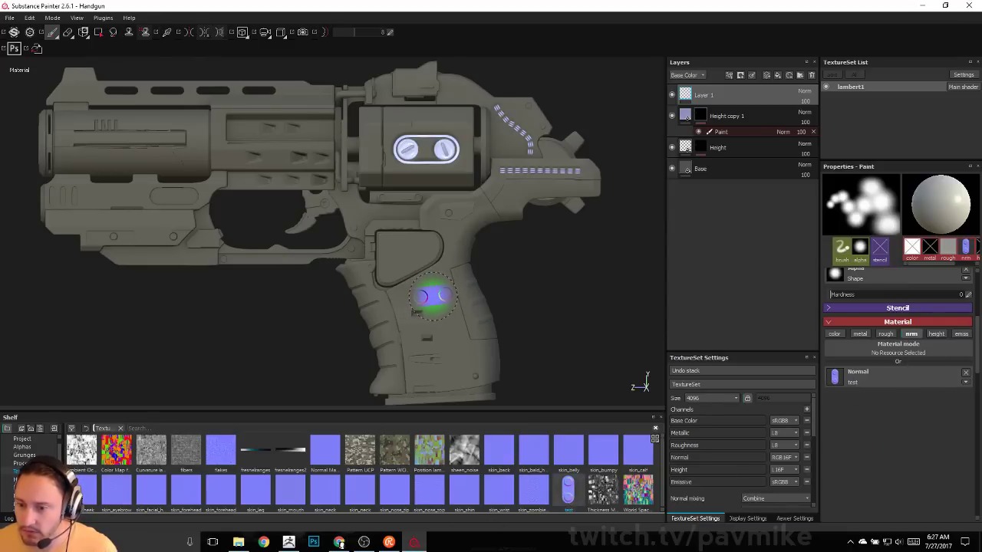
key("]")
key("]")
key("]")
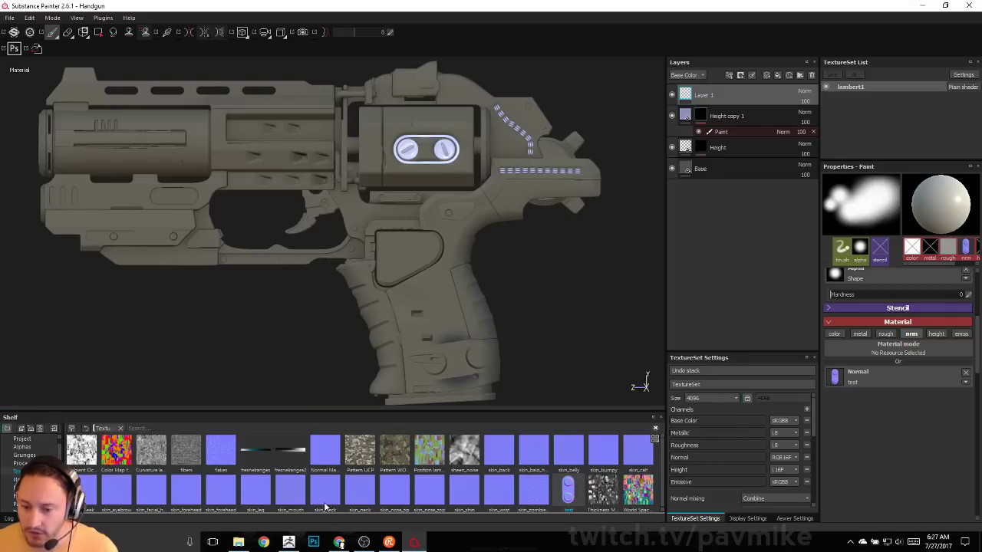
Switch to ZBrush and set the document's background color to black behind the oval normal map.
left_click(288, 542)
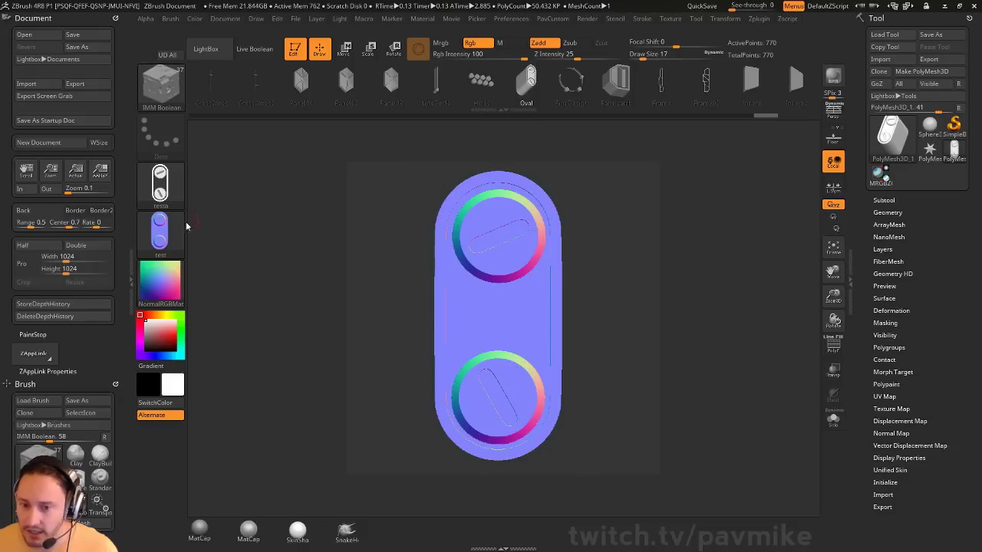
left_click(157, 224)
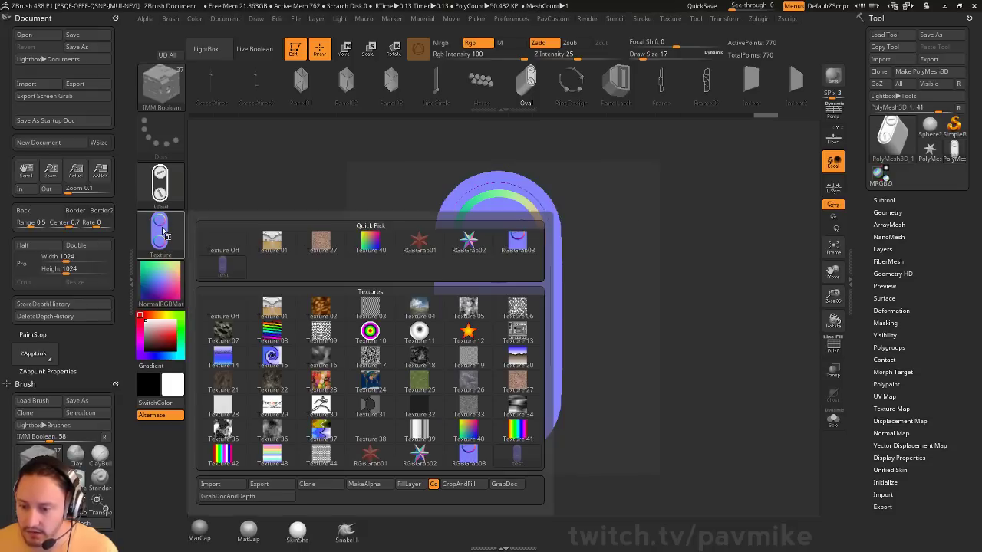
left_click(195, 19)
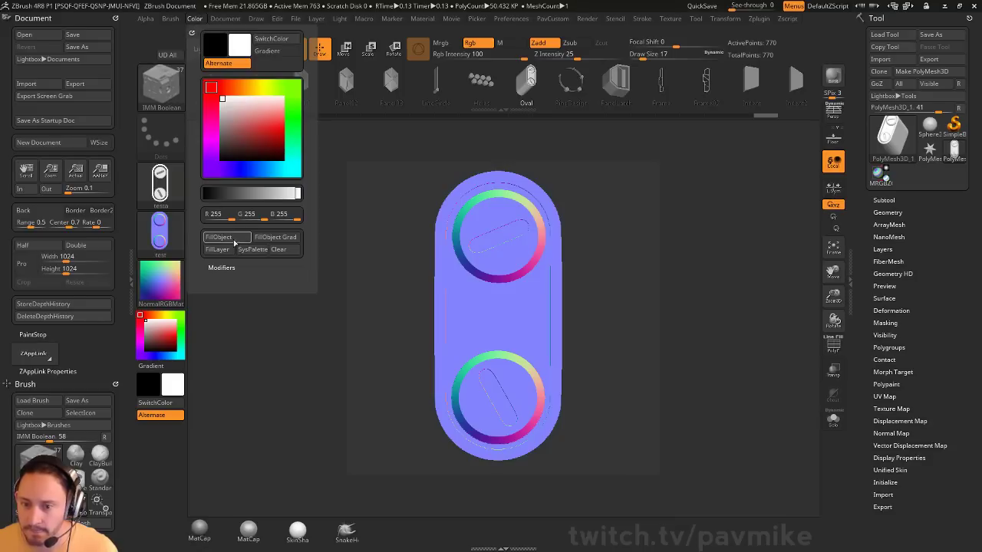
left_click(224, 19)
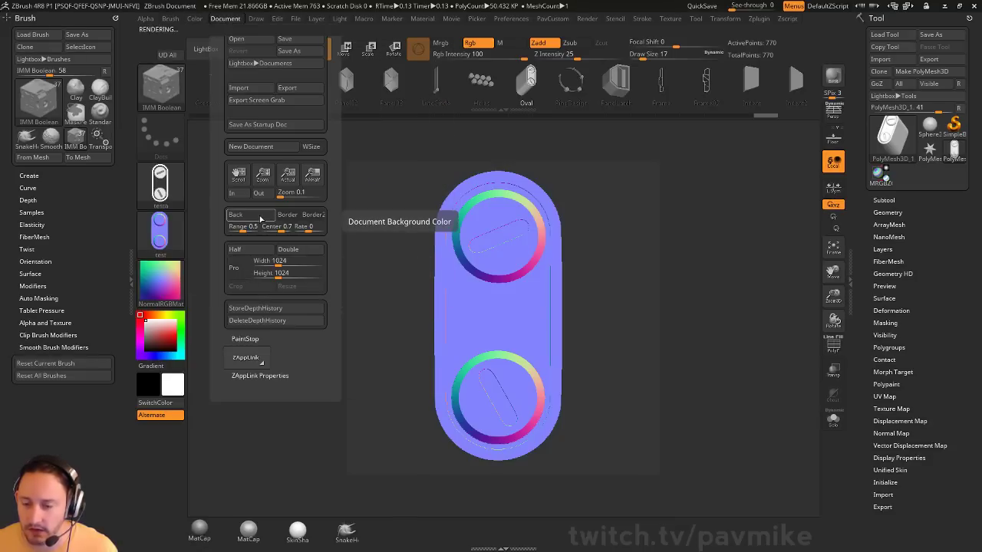
left_click_drag(261, 219, 146, 383)
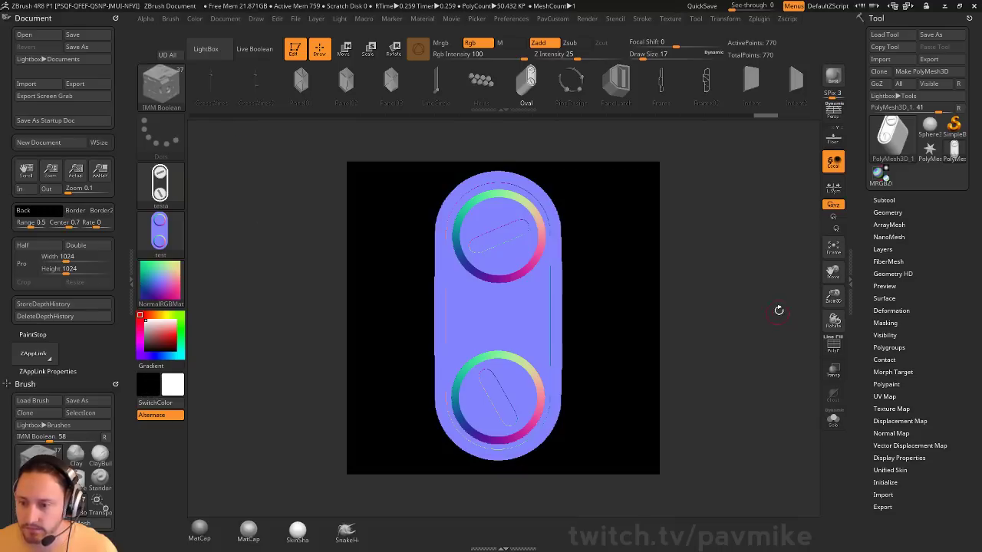
Grab the black-background document as a new texture.
key("super")
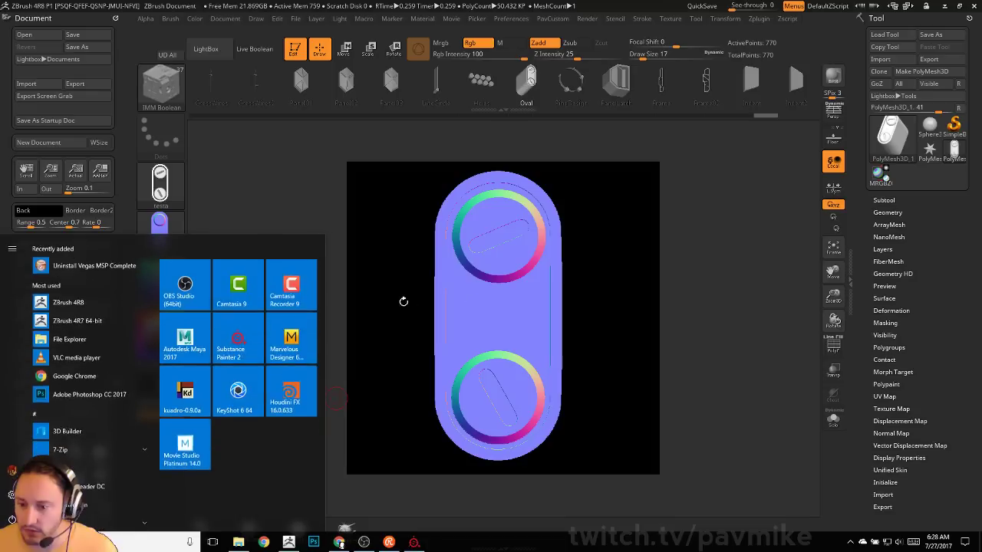
key("super")
left_click(161, 237)
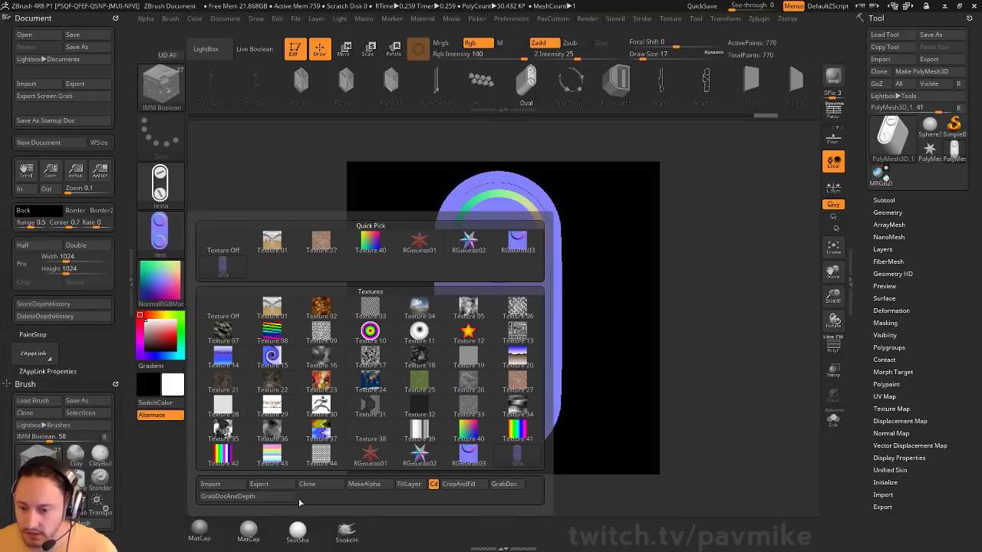
left_click(504, 484)
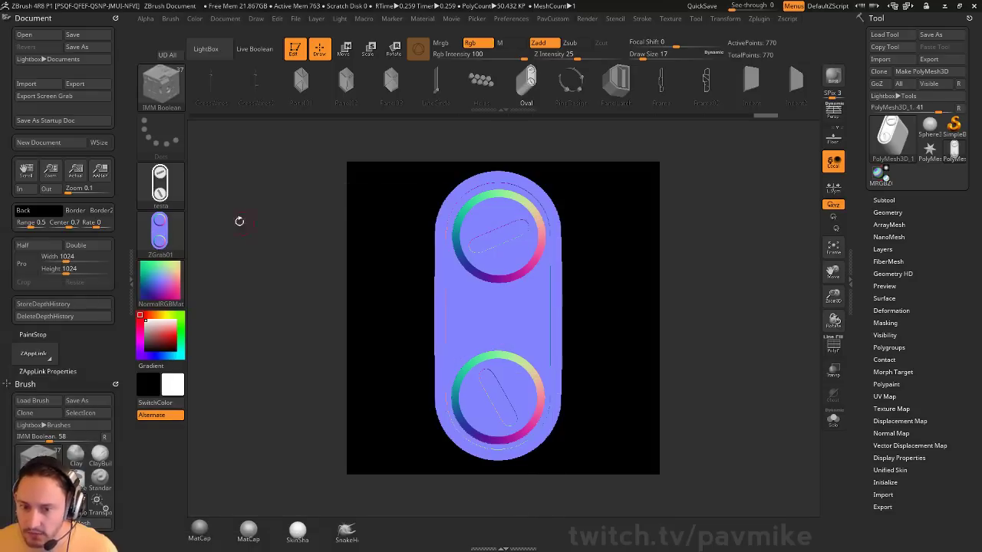
Export the newly grabbed texture to the Desktop as the Photoshop file testcorrect.PSD.
left_click(159, 233)
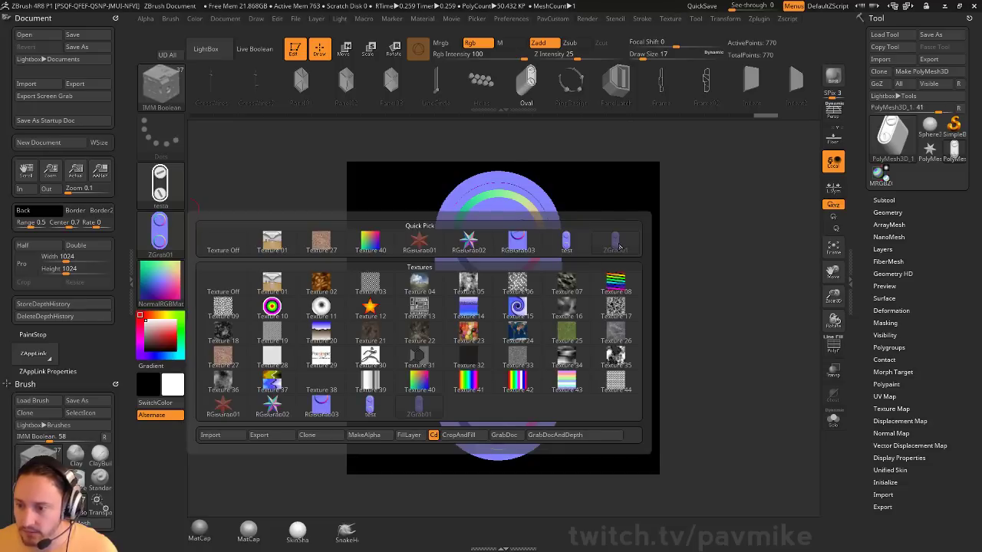
mouse_move(619, 245)
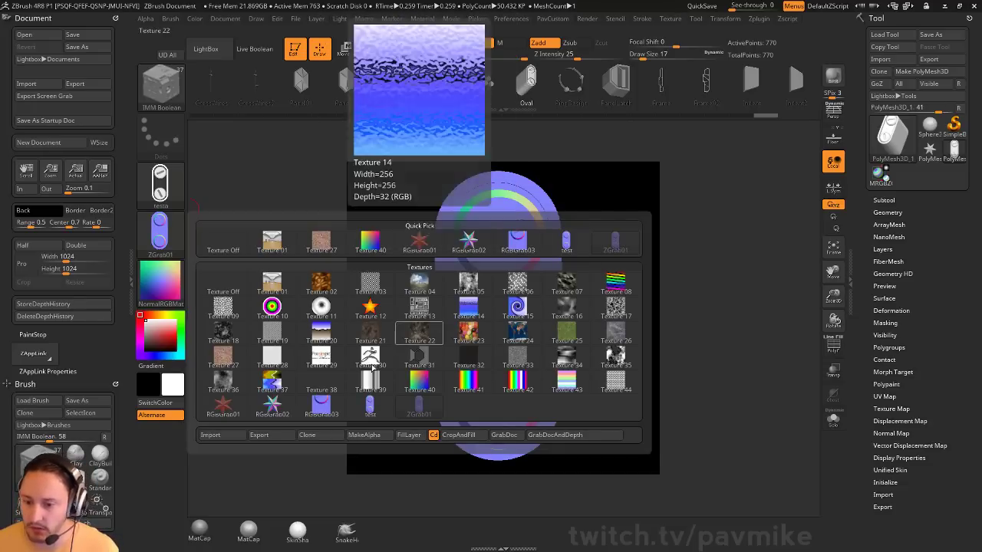
left_click(260, 434)
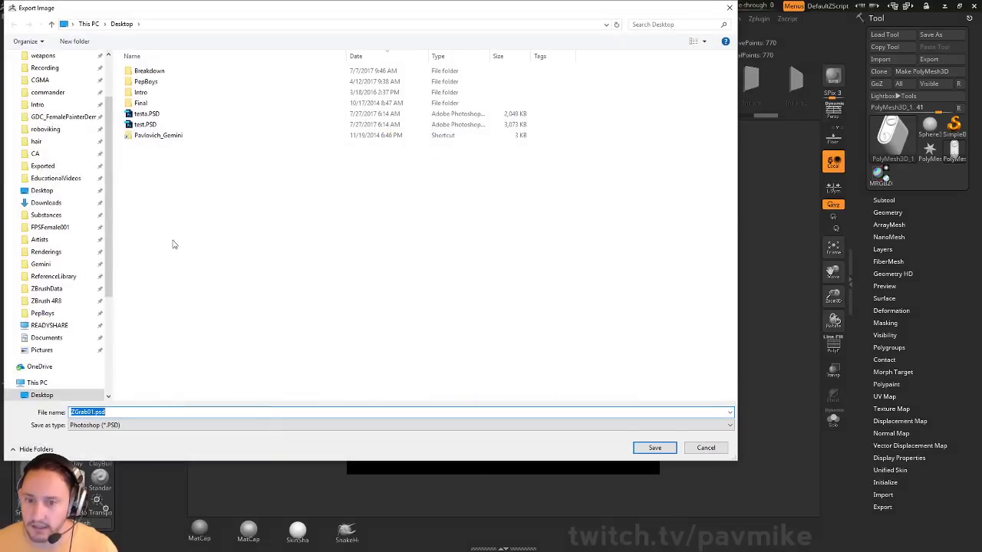
left_click(145, 125)
left_click(82, 413)
left_click_drag(82, 413, 213, 430)
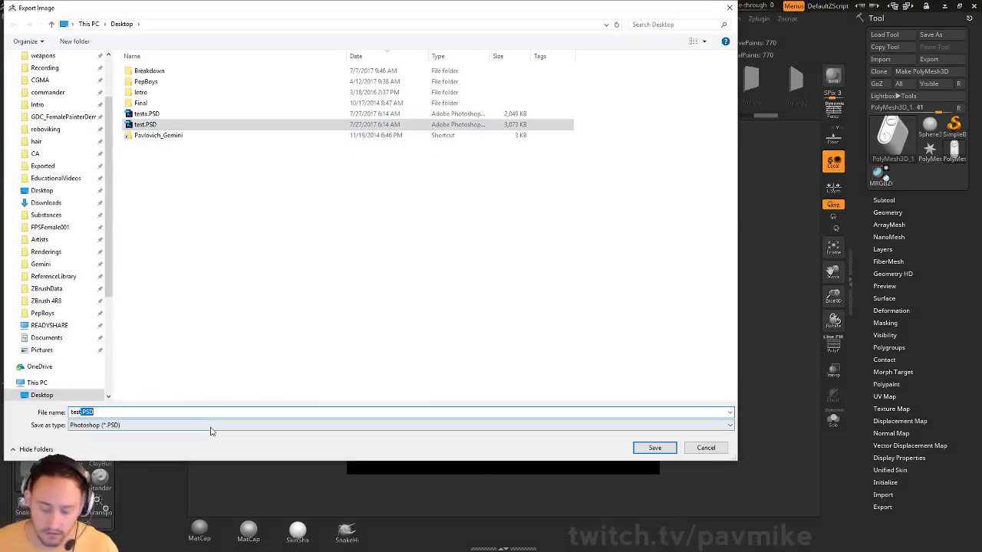
type("correct")
key("Return")
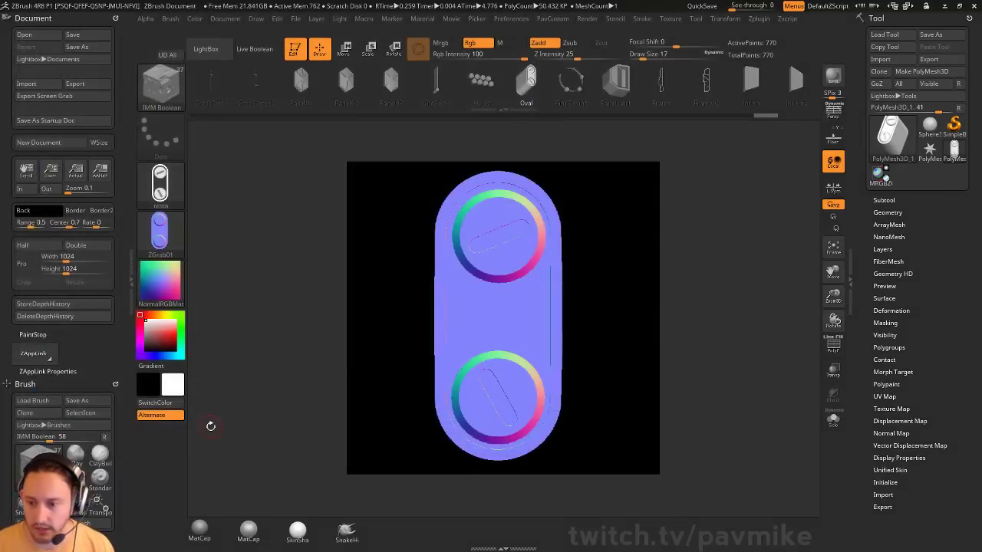
Switch to Substance Painter and import testcorrect.PSD from the Desktop into the shelf as a texture.
key("super")
left_click(414, 542)
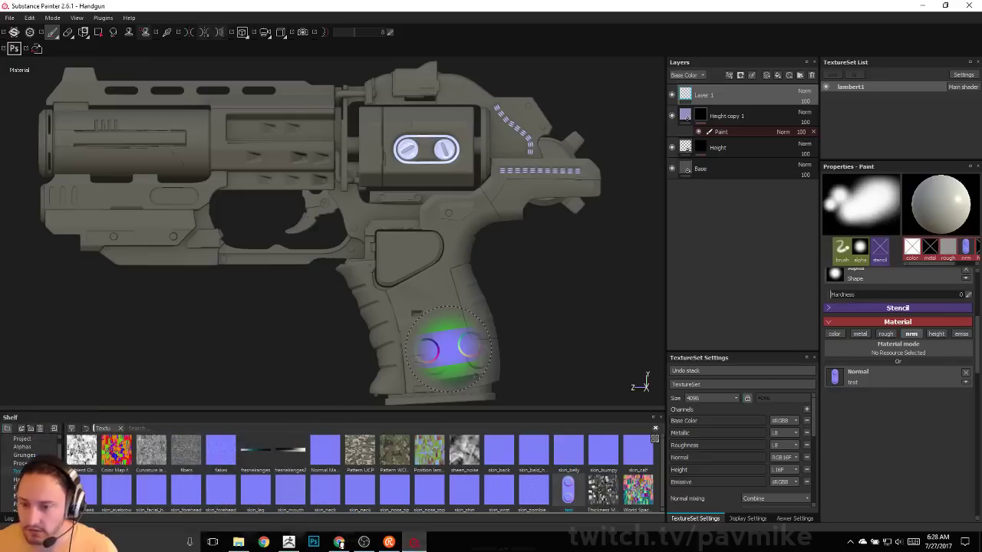
left_click(238, 543)
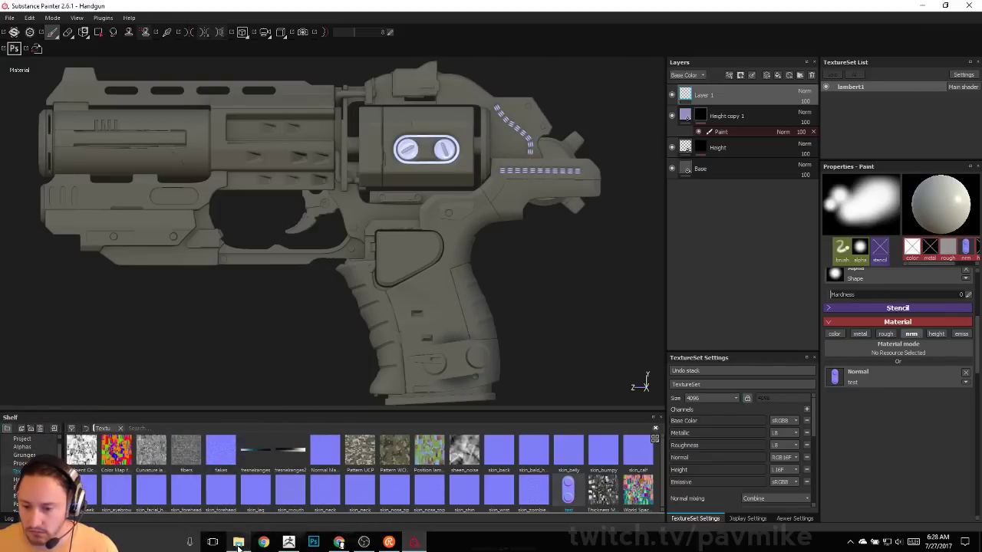
left_click_drag(764, 96, 752, 44)
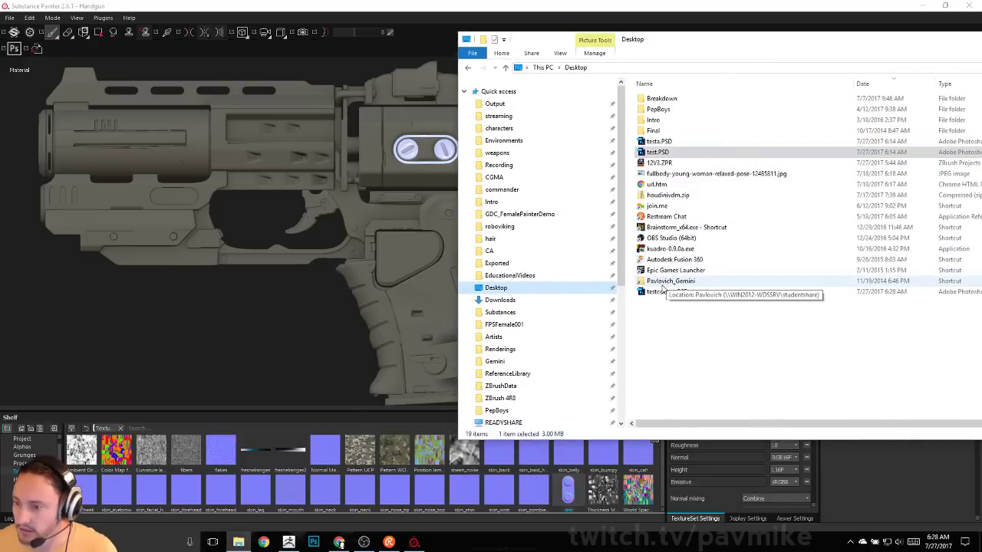
left_click_drag(667, 291, 338, 482)
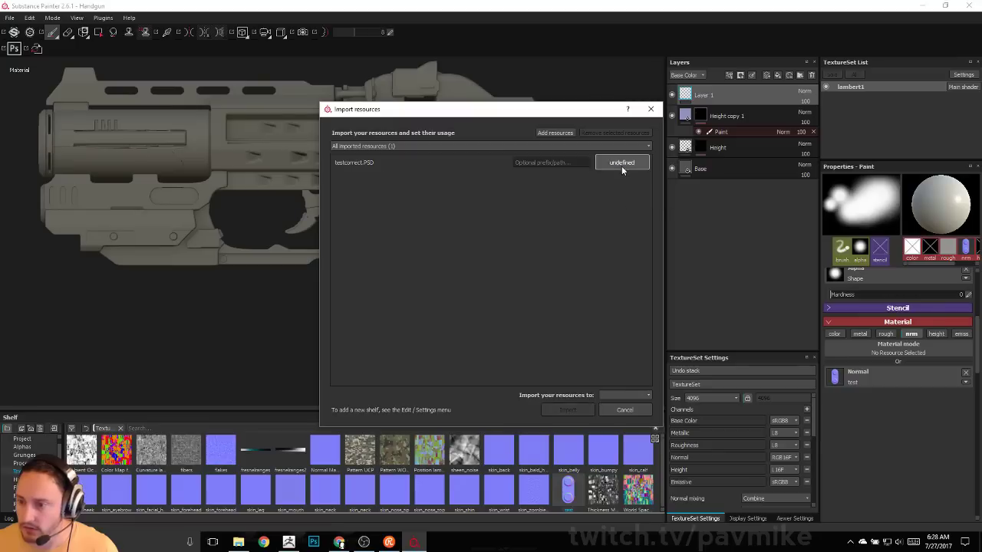
left_click(621, 164)
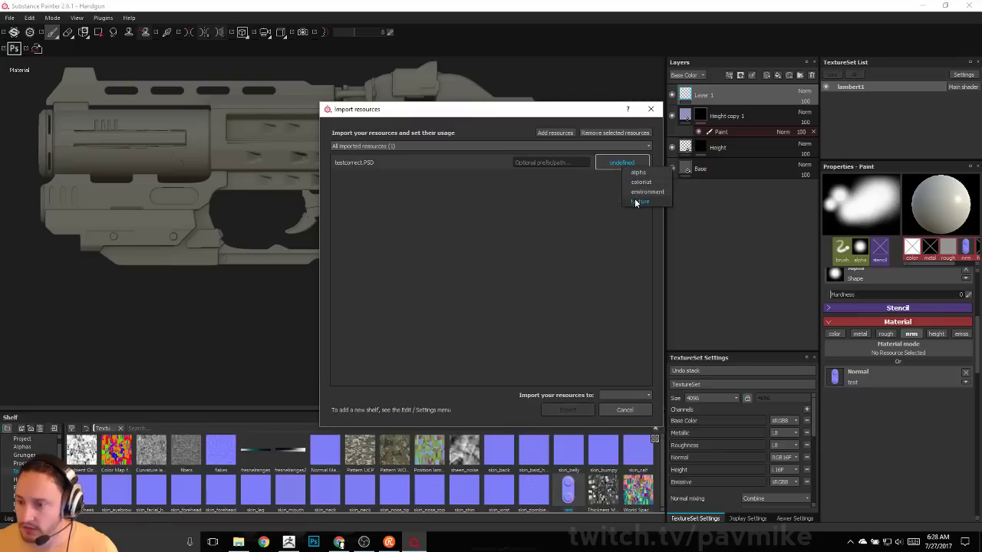
left_click(640, 201)
left_click(625, 395)
left_click(623, 406)
left_click(578, 413)
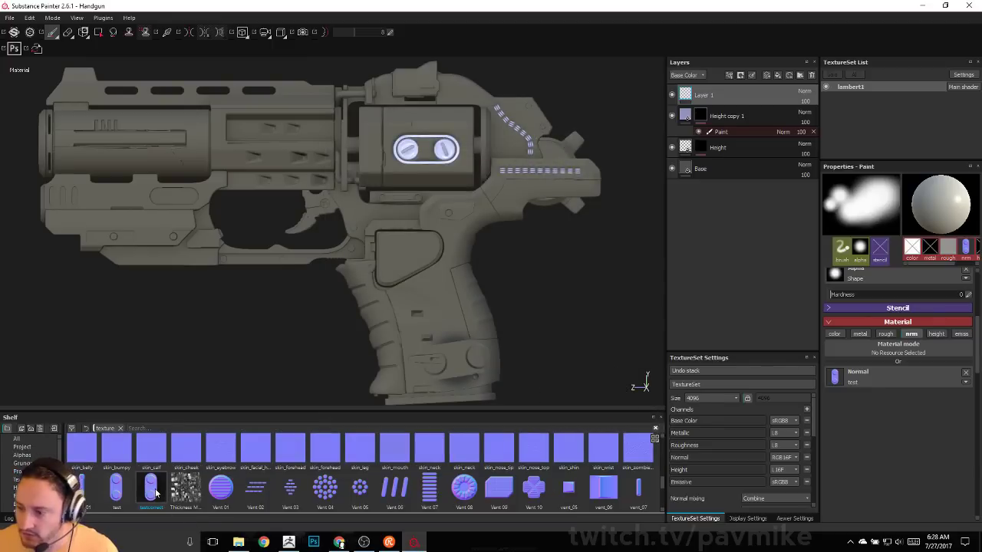
Assign the imported testcorrect texture as the brush's normal map and stamp it on the upper grip panel.
left_click_drag(151, 487, 898, 376)
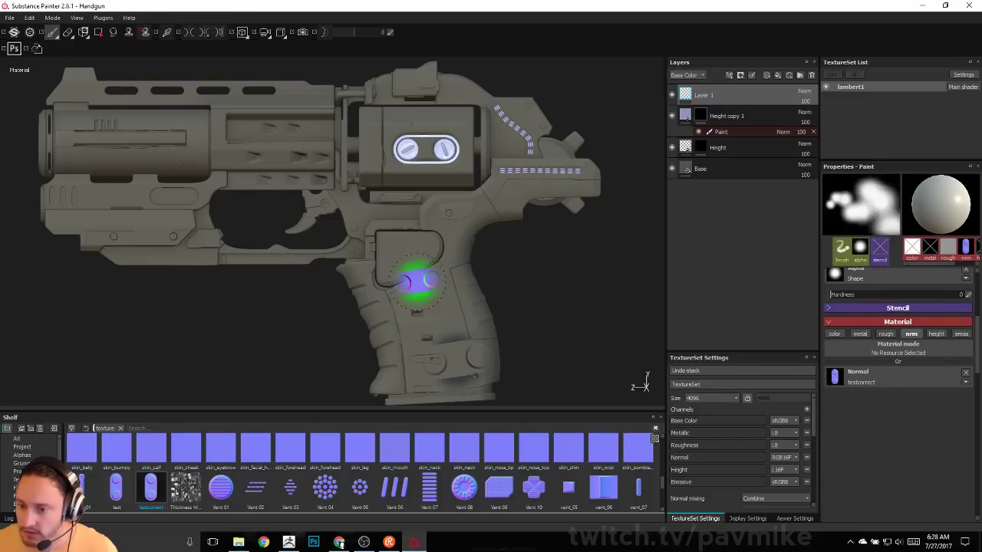
right_click_drag(412, 299, 421, 325, "shift")
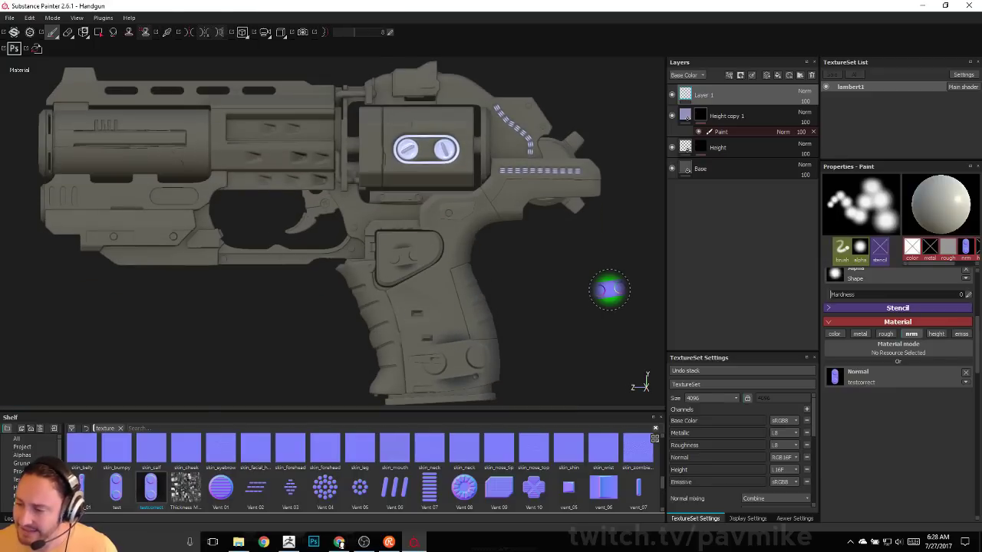
Raise the brush alpha's hardness to 1 and try a larger brush before shrinking it again.
key("bracketright")
key("bracketright")
key("bracketright")
key("bracketright")
key("bracketright")
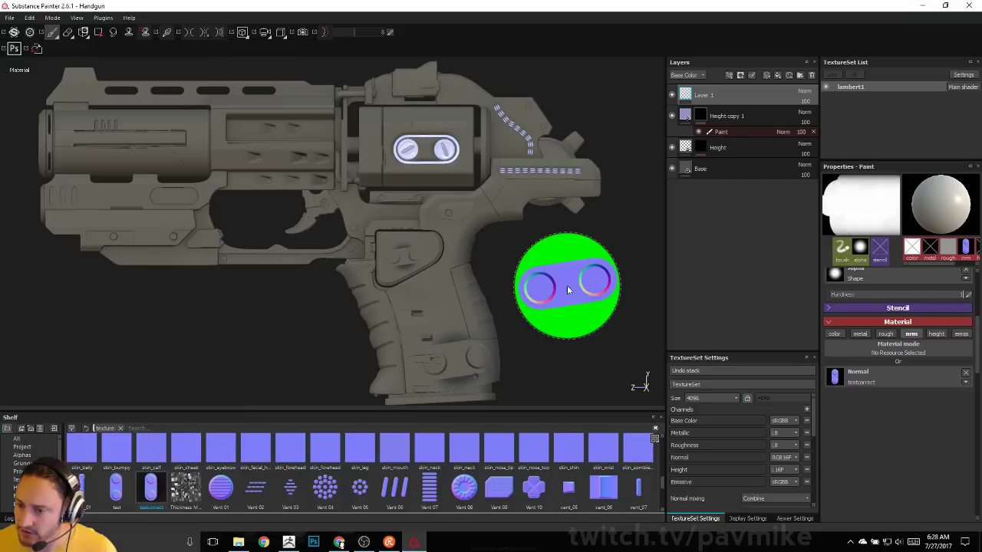
key("bracketleft")
key("bracketleft")
key("bracketleft")
key("bracketleft")
key("bracketleft")
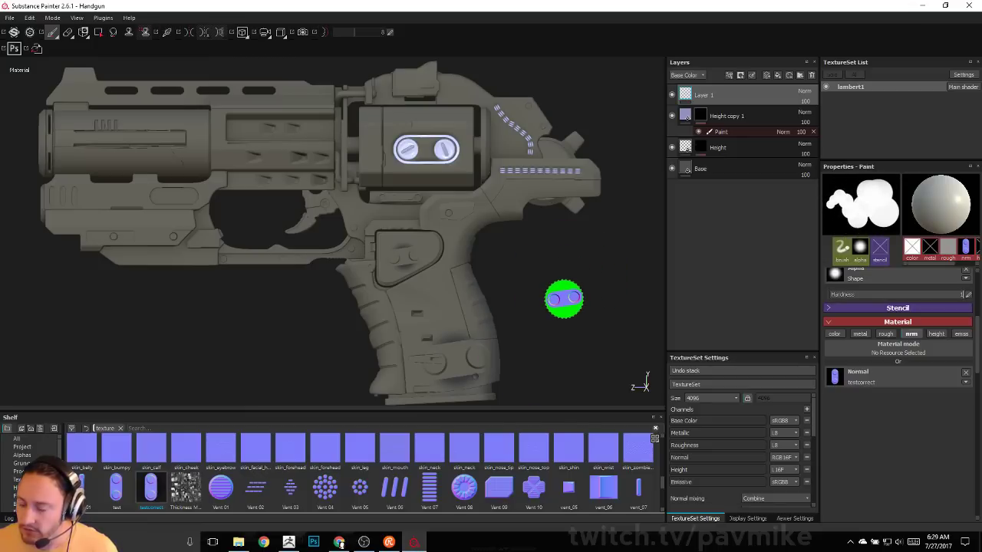
right_click_drag(564, 300, 563, 299, "ctrl")
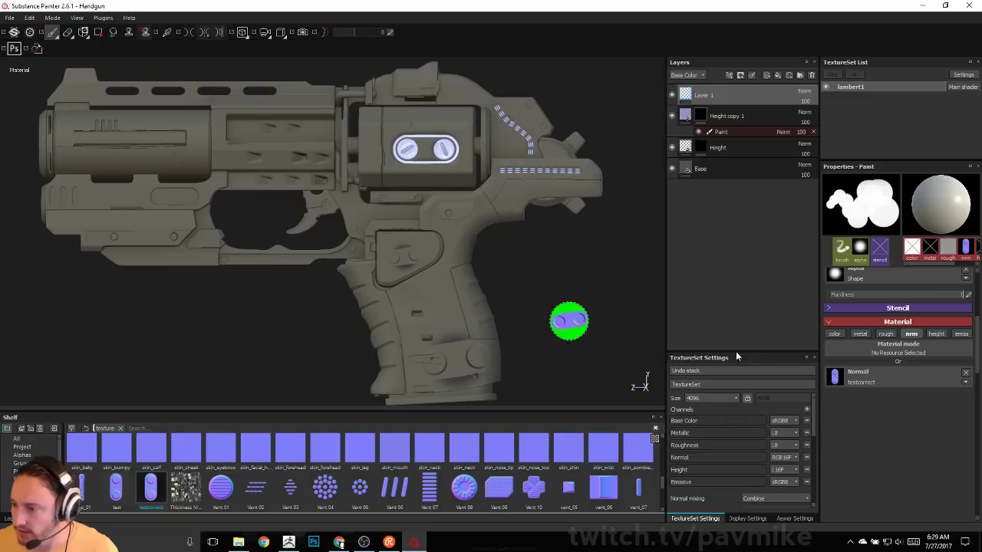
scroll(971, 384, "up", 3)
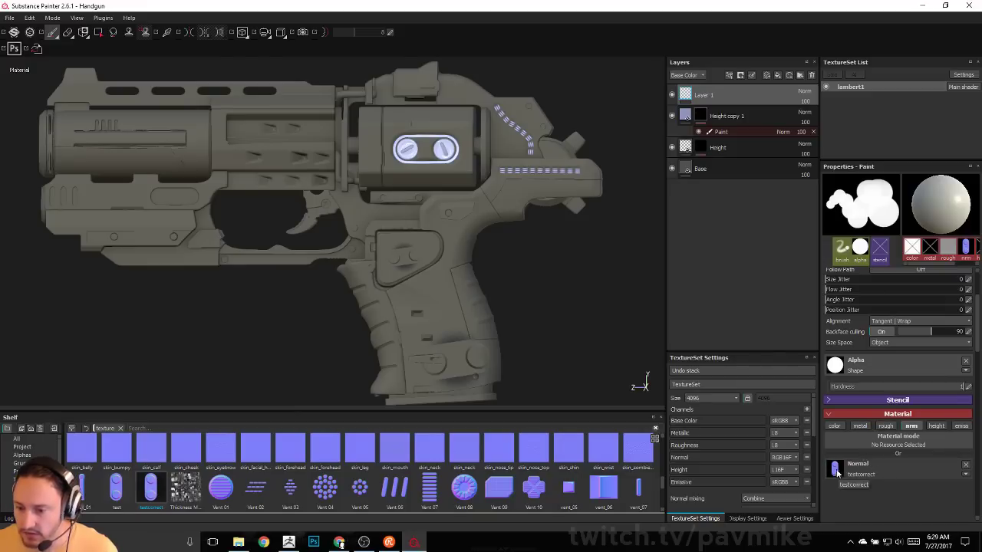
Launch Photoshop and open testcorrect.PSD from the Desktop.
mouse_move(291, 543)
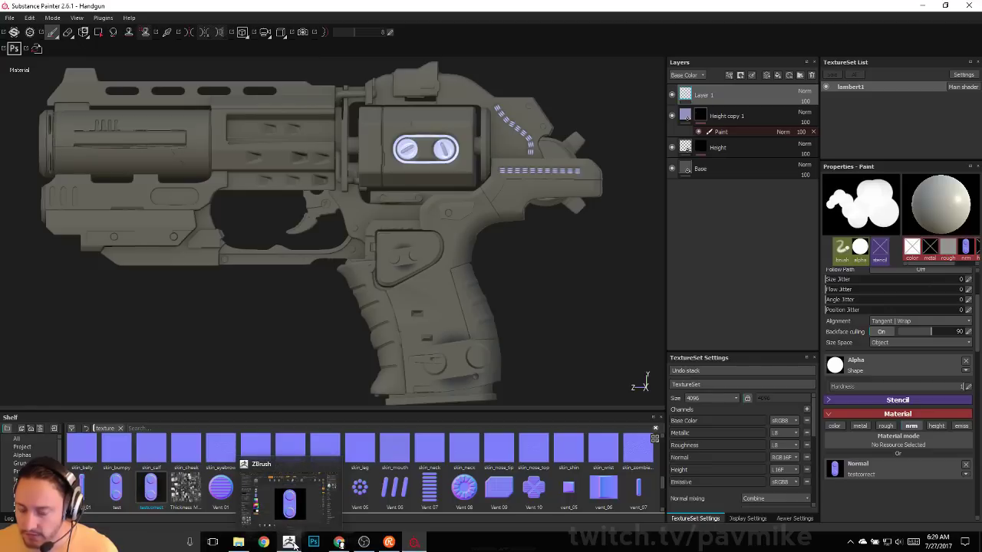
left_click(314, 543)
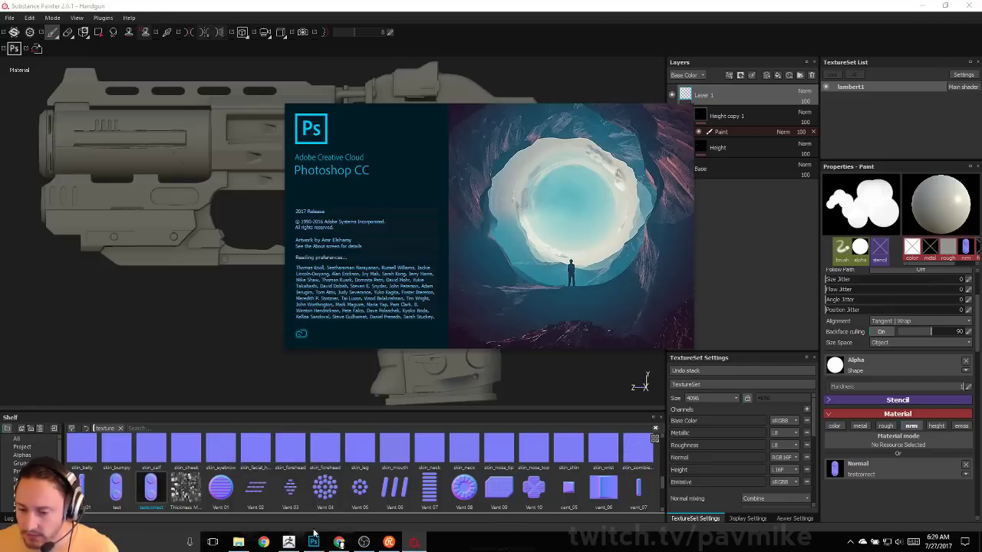
left_click(289, 542)
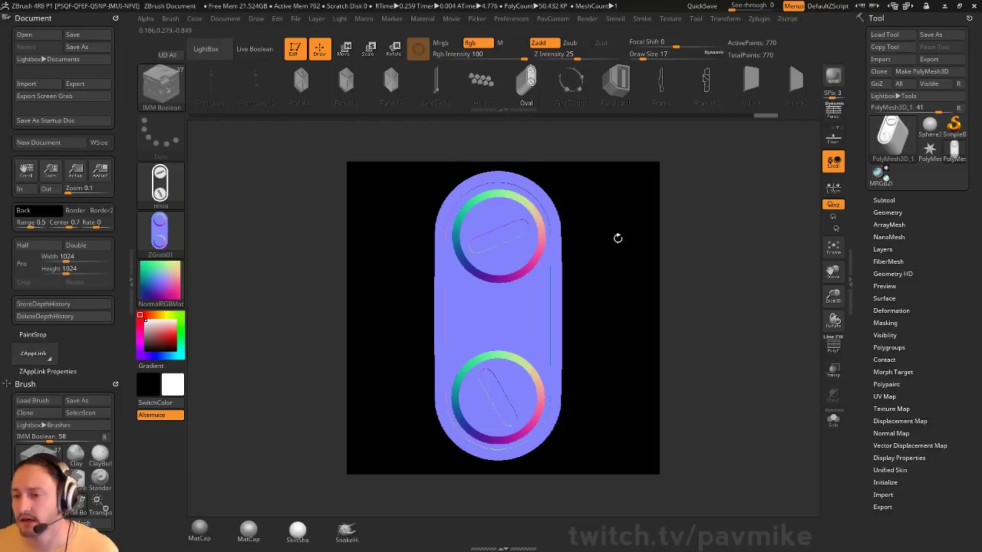
left_click(160, 230)
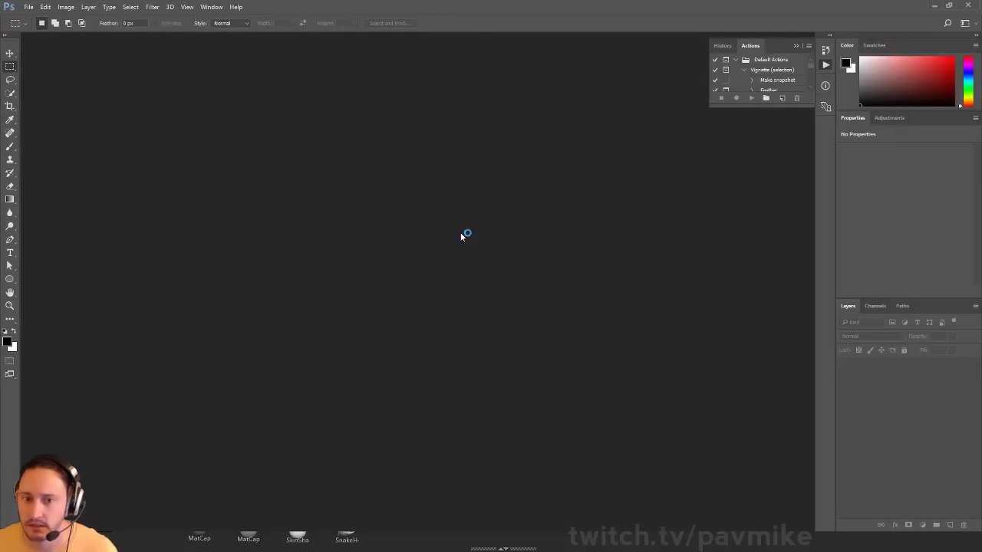
key("ctrl+o")
left_click(44, 104)
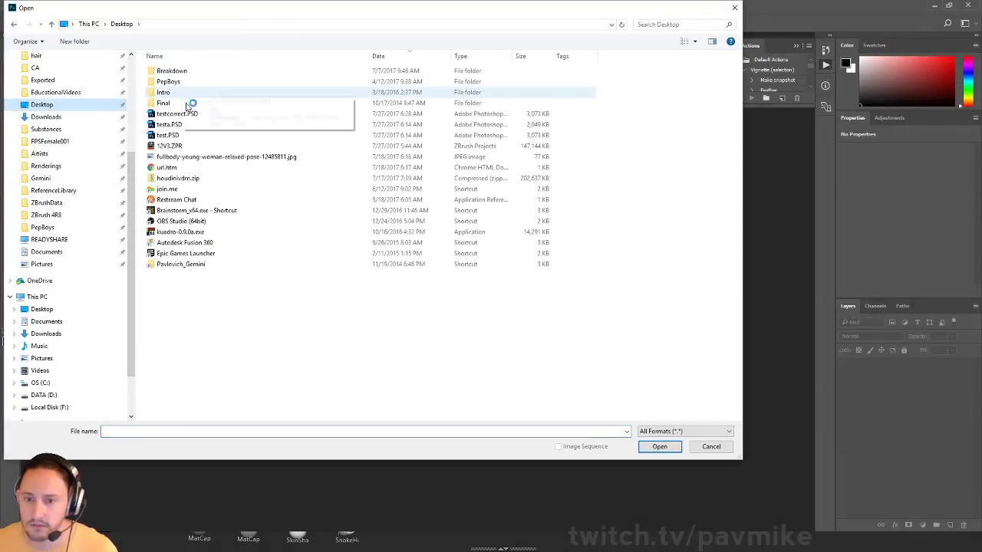
double_click(197, 115)
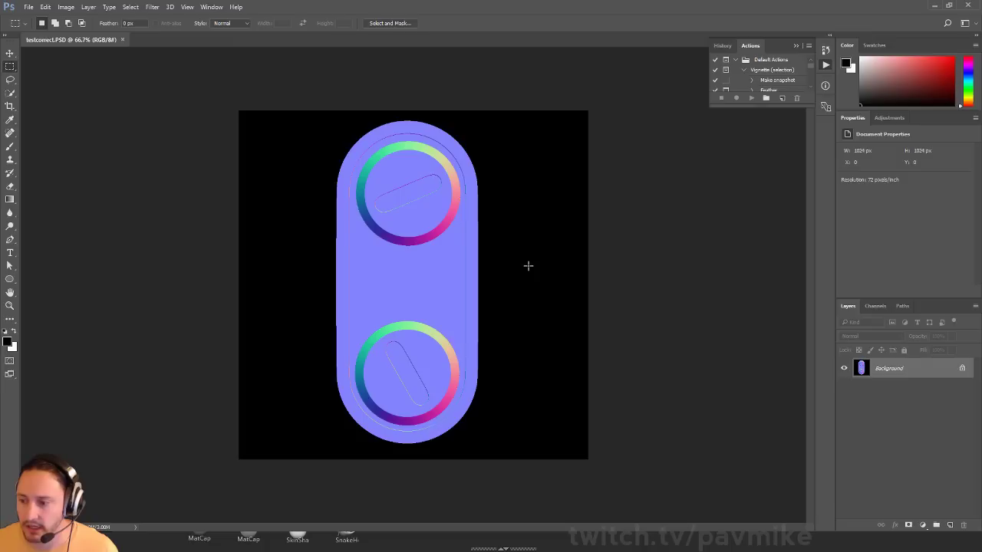
Select the black background around the oval normal map with the Magic Wand Tool.
left_click(66, 7)
left_click(66, 7)
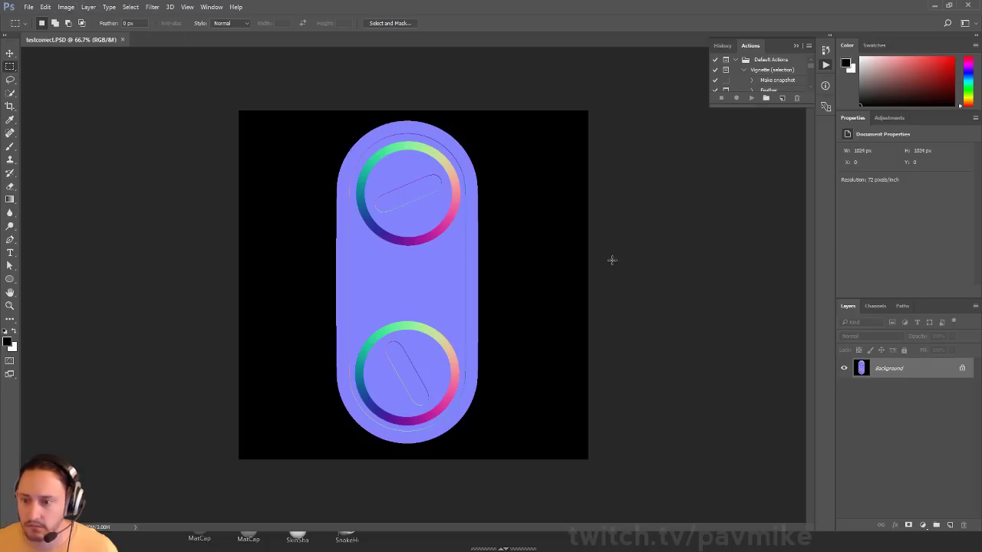
key("w")
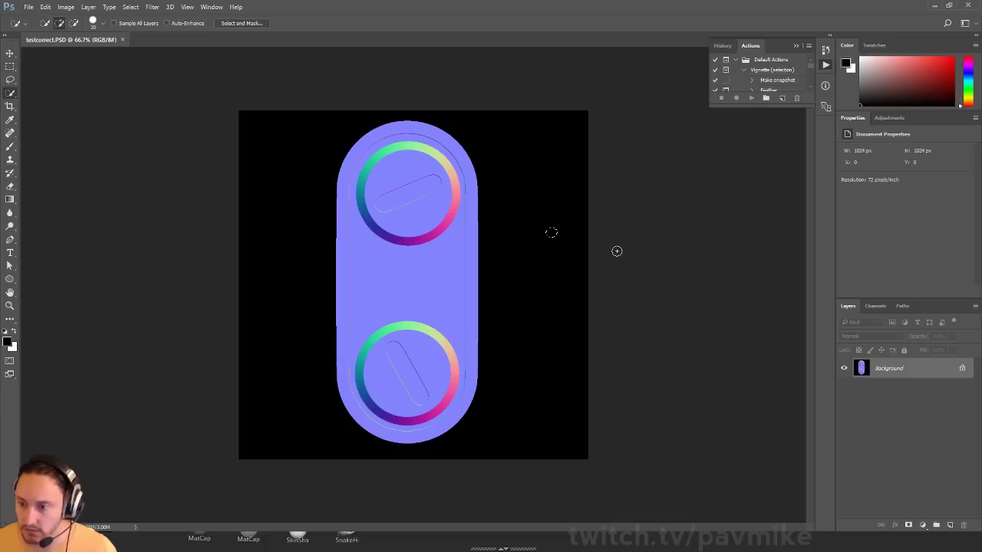
right_click(12, 96)
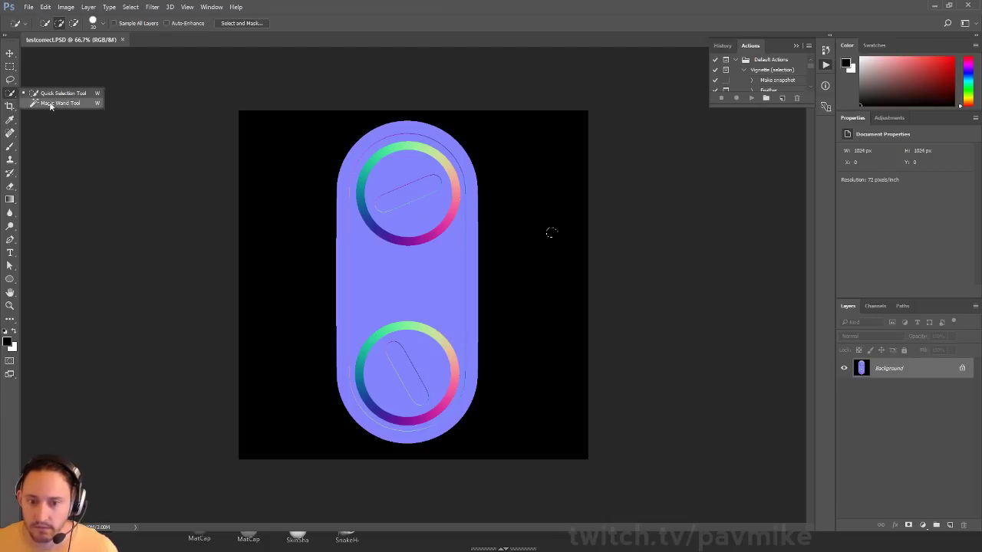
left_click(46, 102)
left_click(542, 189)
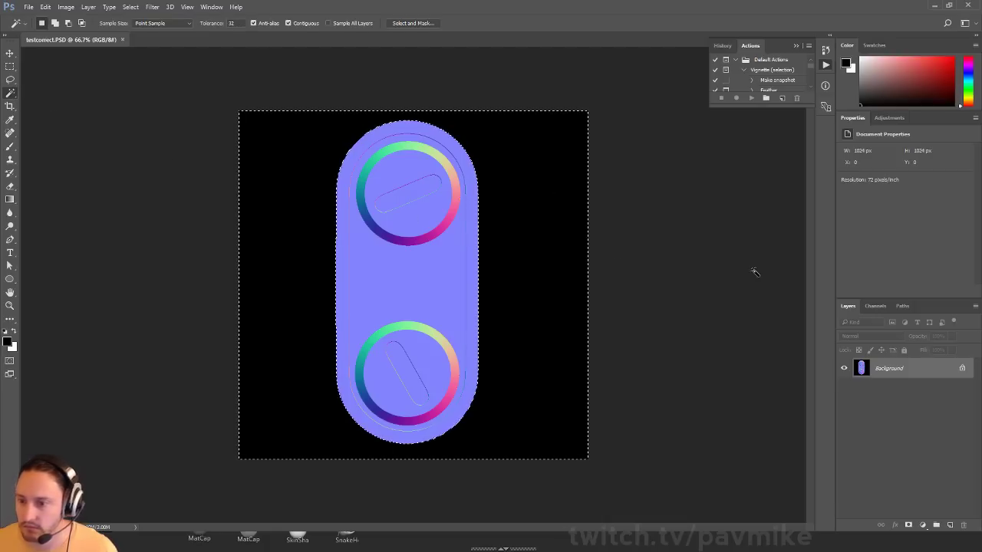
Convert the locked background to a regular layer, delete the selected black area and deselect.
double_click(933, 375)
left_click(578, 175)
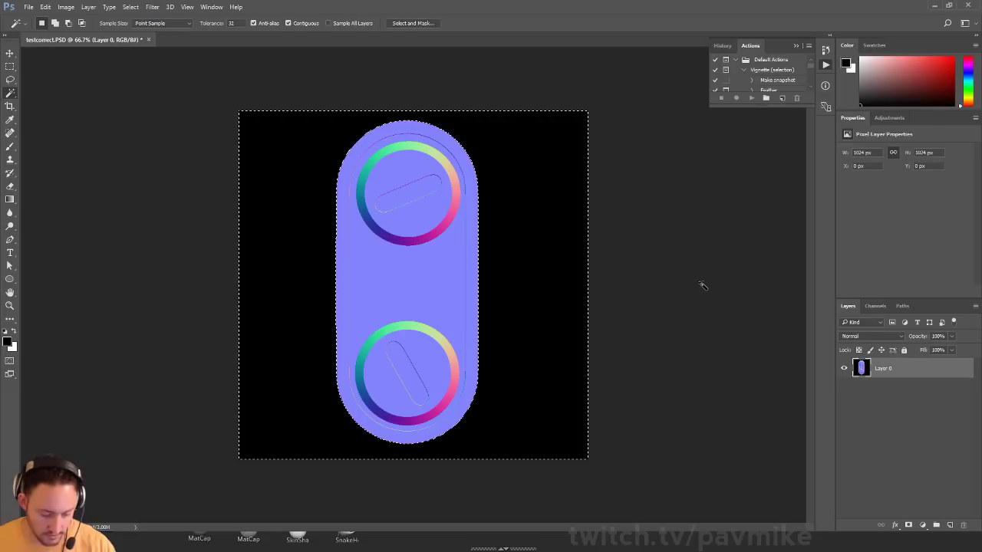
key("Delete")
key("ctrl+d")
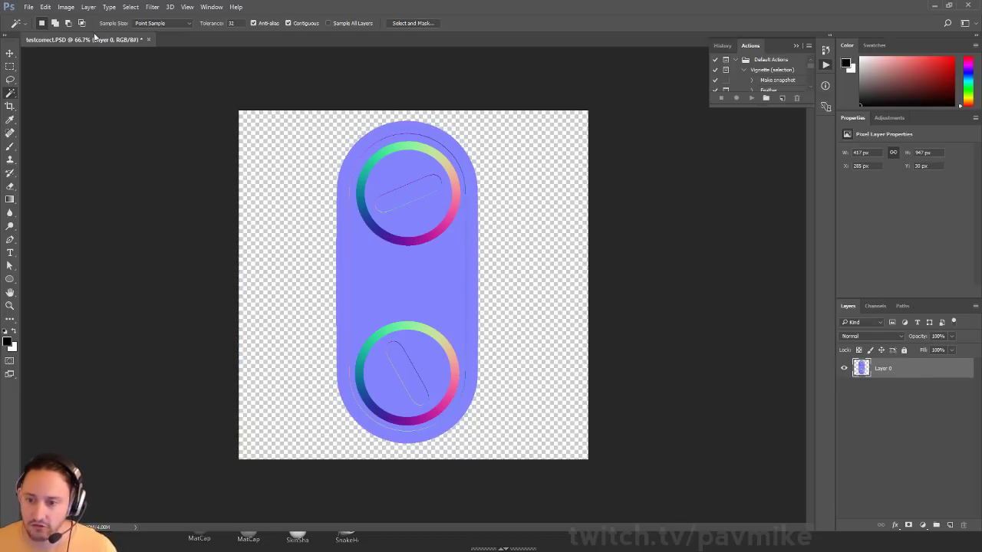
Save a copy of the transparent image to the Desktop as testcorrect.png with smallest compression and no interlacing.
left_click(29, 7)
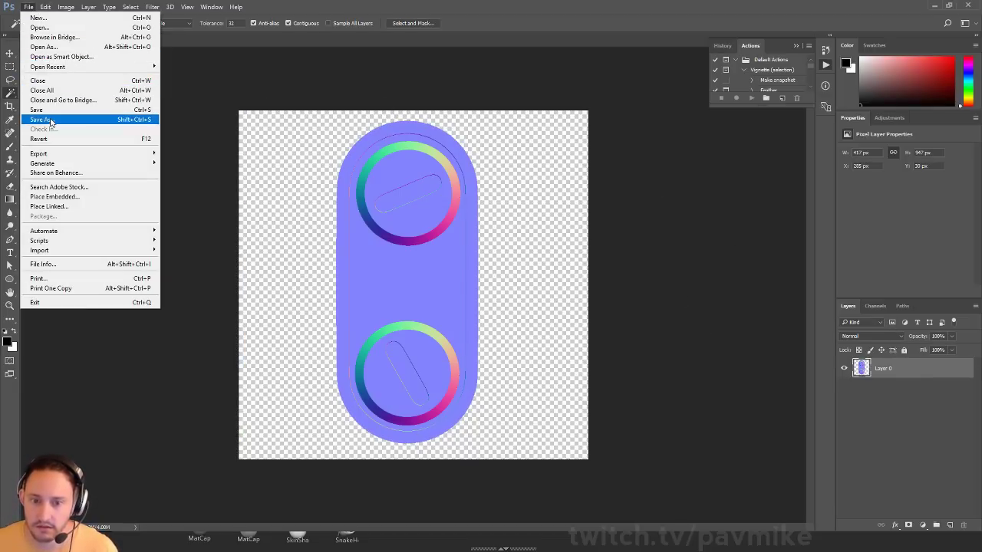
left_click(51, 120)
left_click(115, 424)
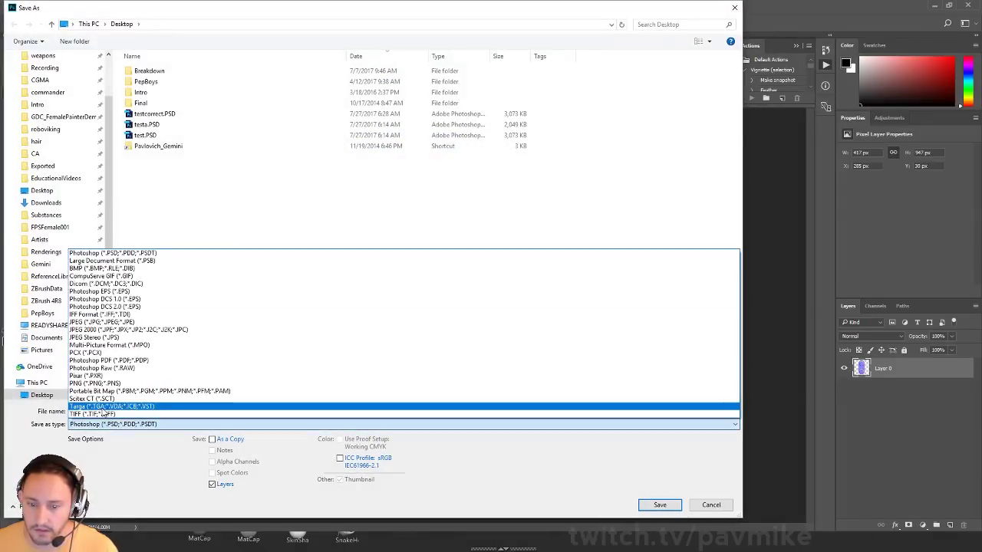
left_click(98, 383)
left_click(43, 191)
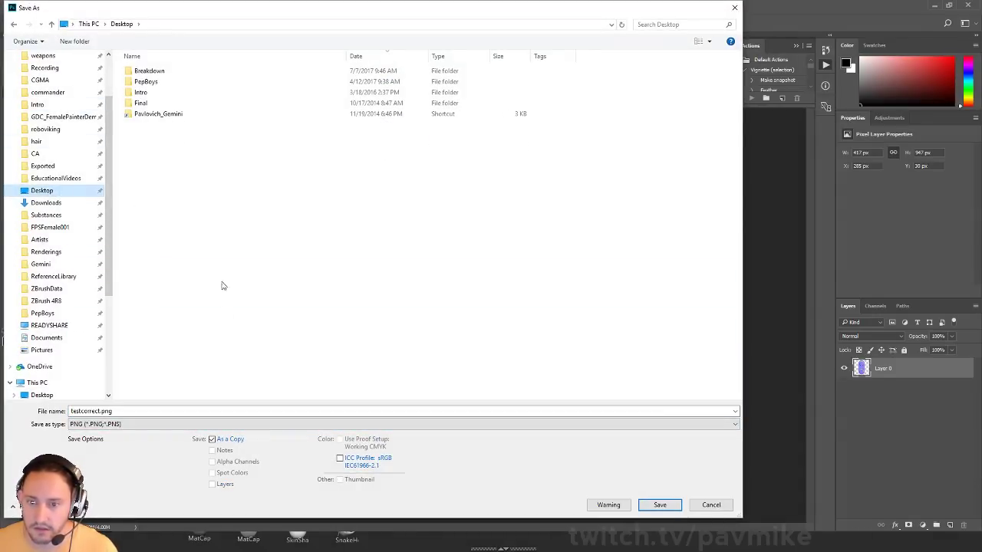
key("Return")
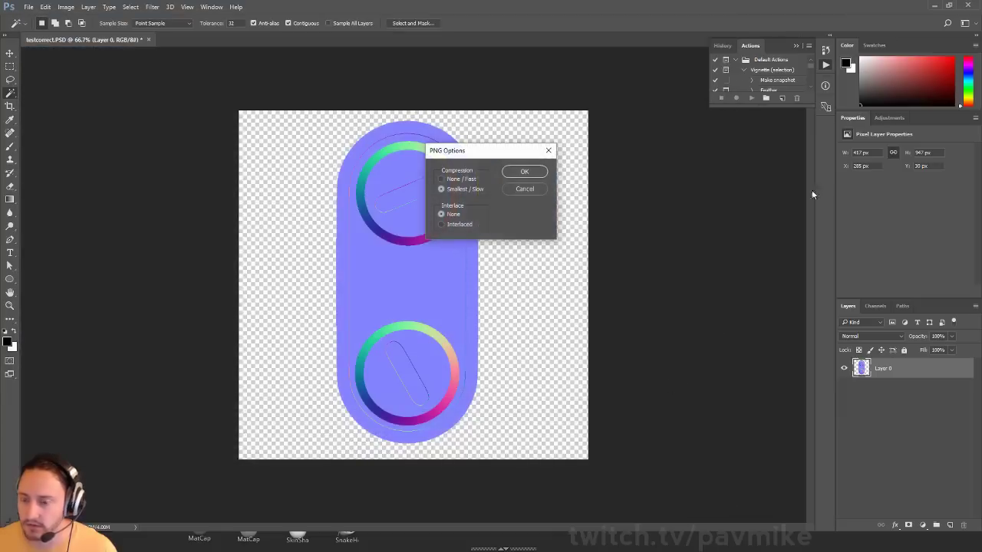
left_click(525, 172)
Return to Substance Painter and import testcorrect.png from the Desktop as a texture into the project 'Handgun'.
left_click(934, 5)
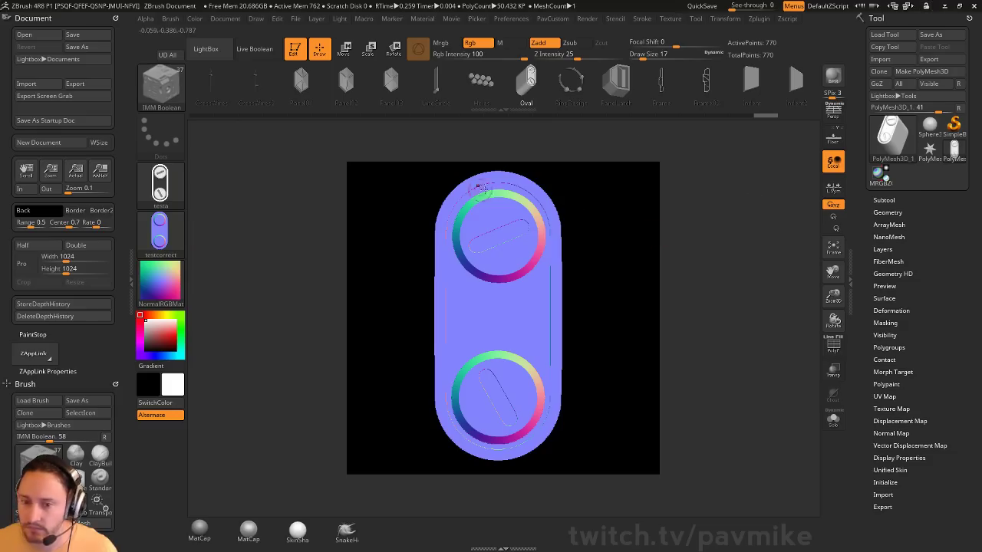
left_click(926, 6)
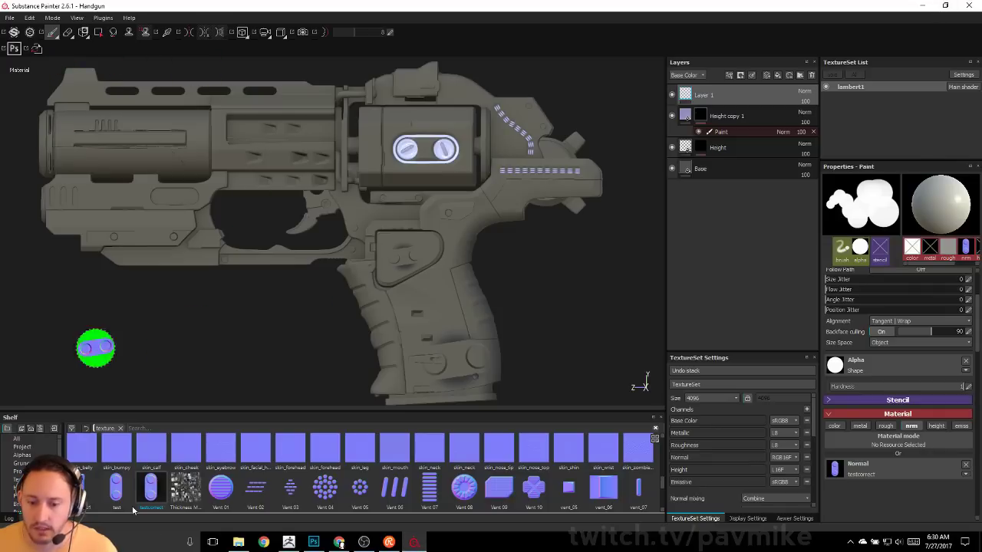
left_click(238, 542)
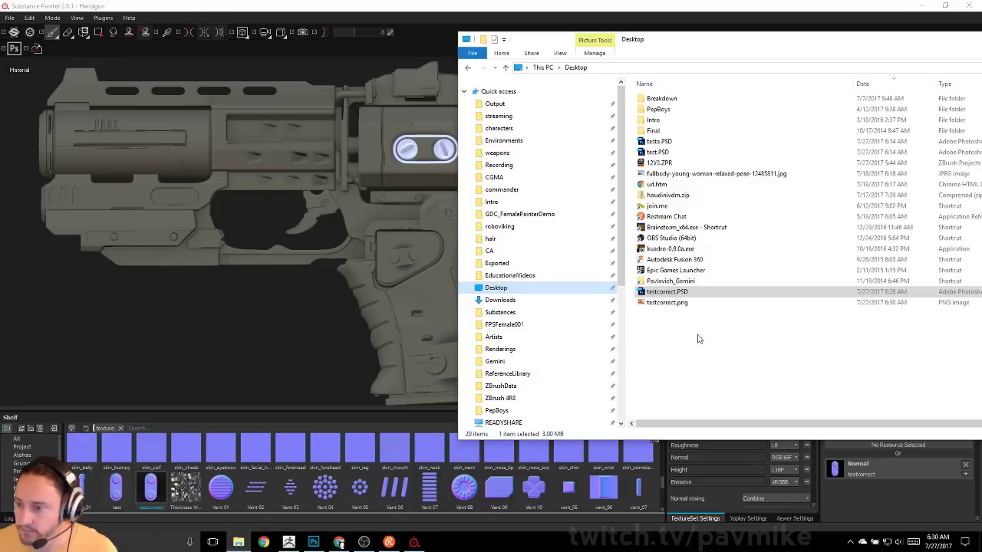
left_click_drag(666, 303, 349, 493)
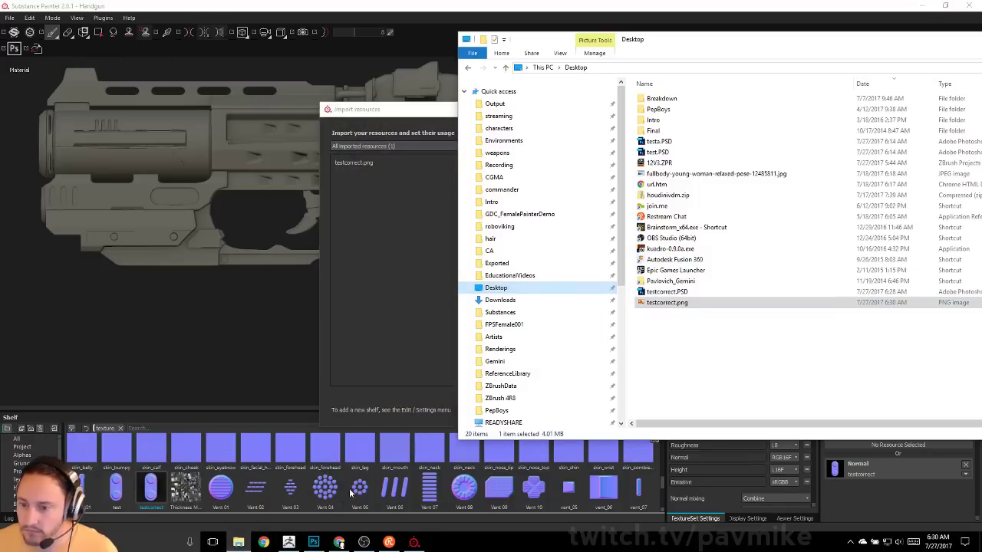
left_click(390, 121)
left_click(622, 162)
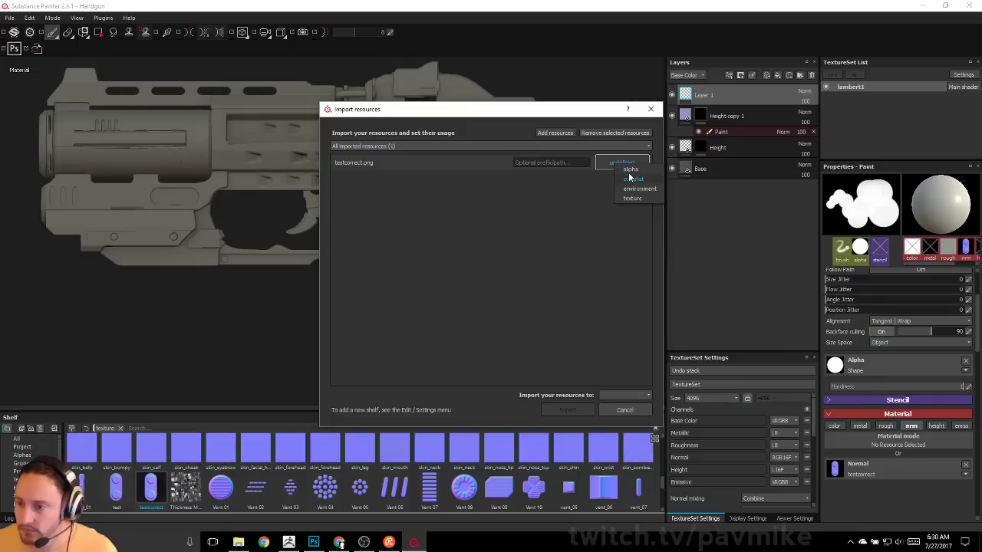
left_click(632, 198)
left_click(631, 395)
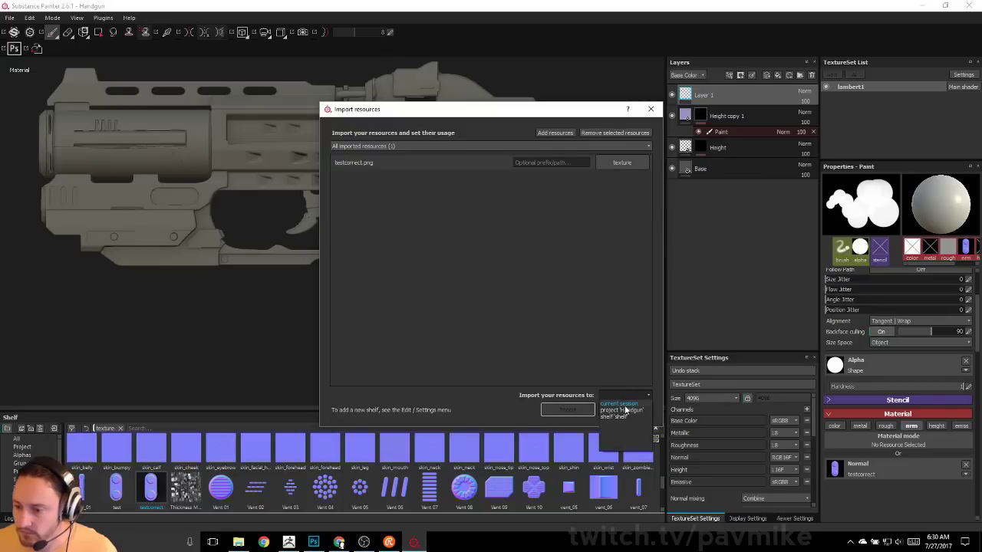
left_click(622, 412)
left_click(575, 408)
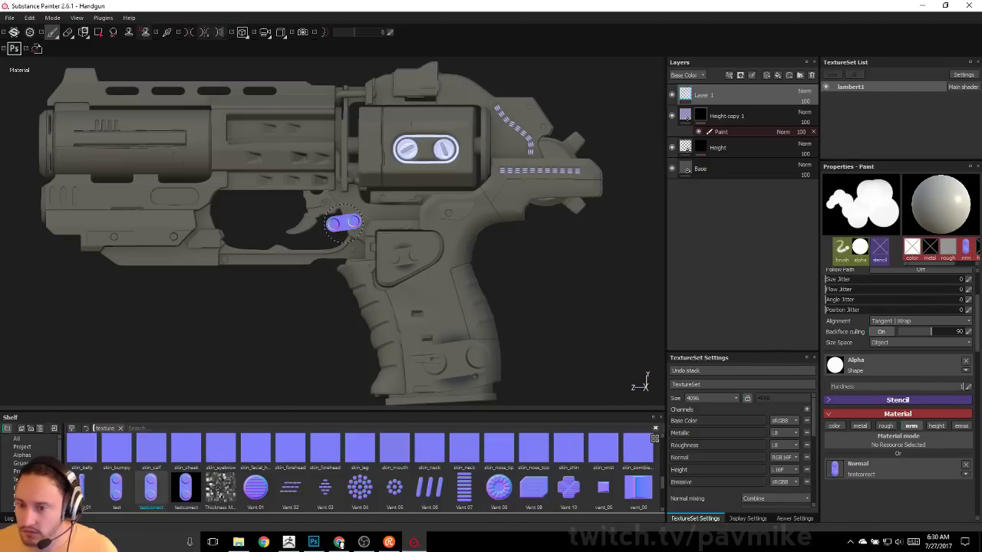
Stamp the transparent testcorrect normal with an enlarged brush across the middle of the grip, and smaller on the rear frame.
right_click_drag(422, 295, 454, 296, "ctrl")
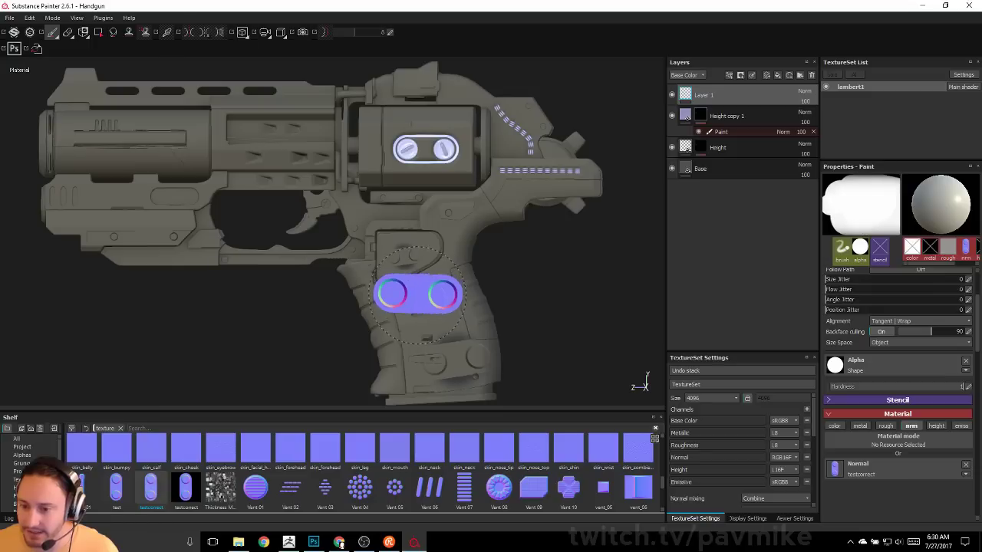
mouse_move(418, 295)
left_mouse_down("ctrl")
mouse_move(418, 280)
mouse_move(418, 306)
mouse_move(418, 295)
left_mouse_up("ctrl")
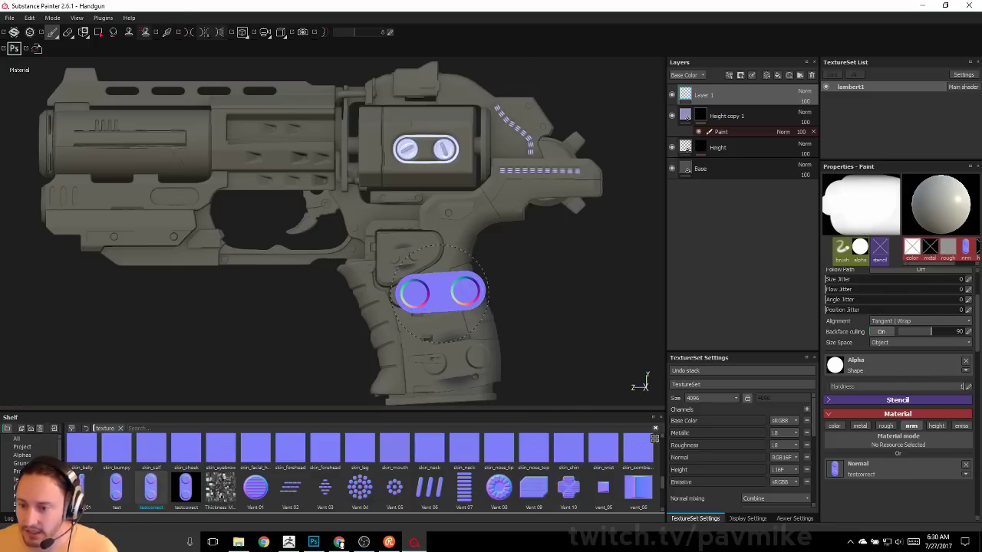
right_click_drag(440, 293, 404, 296, "ctrl")
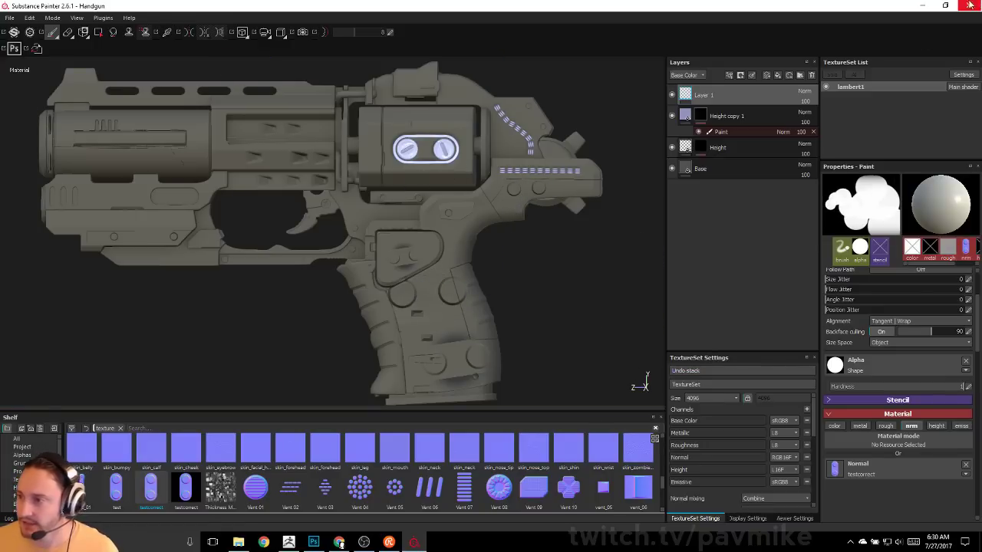
left_click(289, 542)
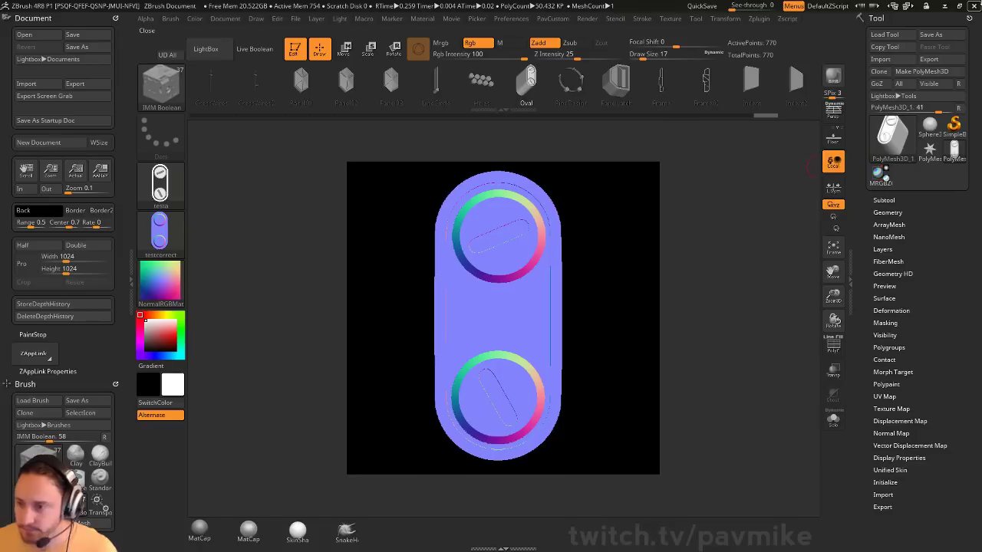
left_click(946, 6)
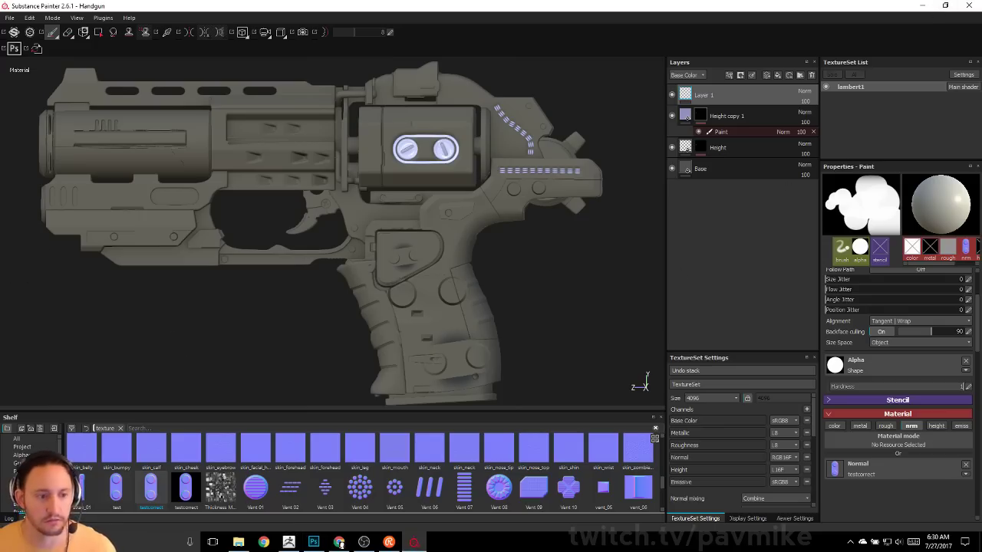